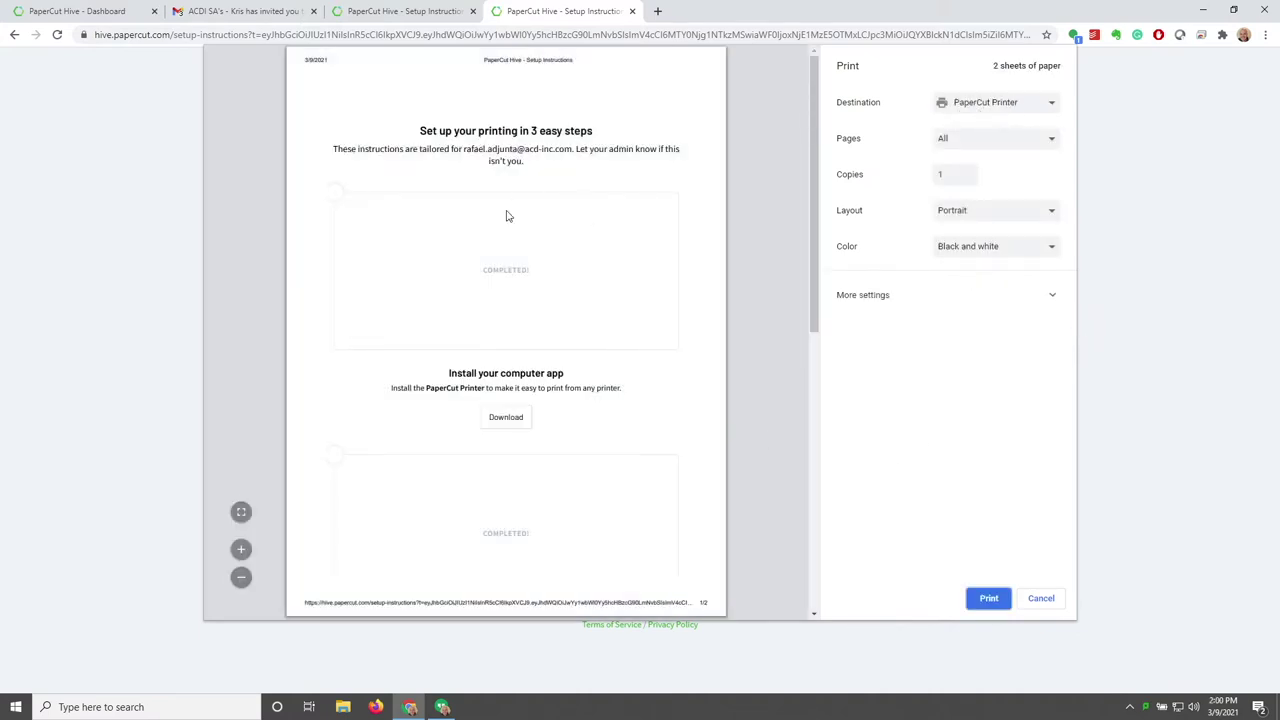
Print the setup instructions to the PaperCut Printer with a custom page range of 1
click(950, 142)
click(943, 165)
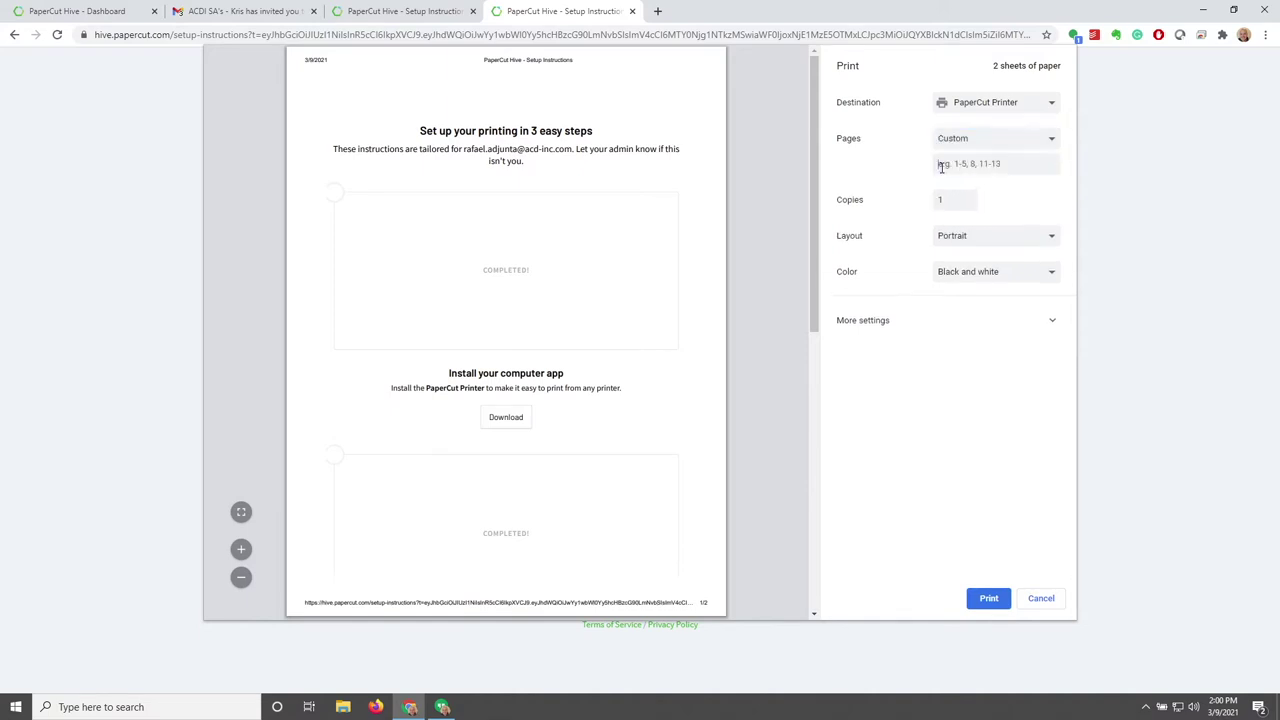
text(1)
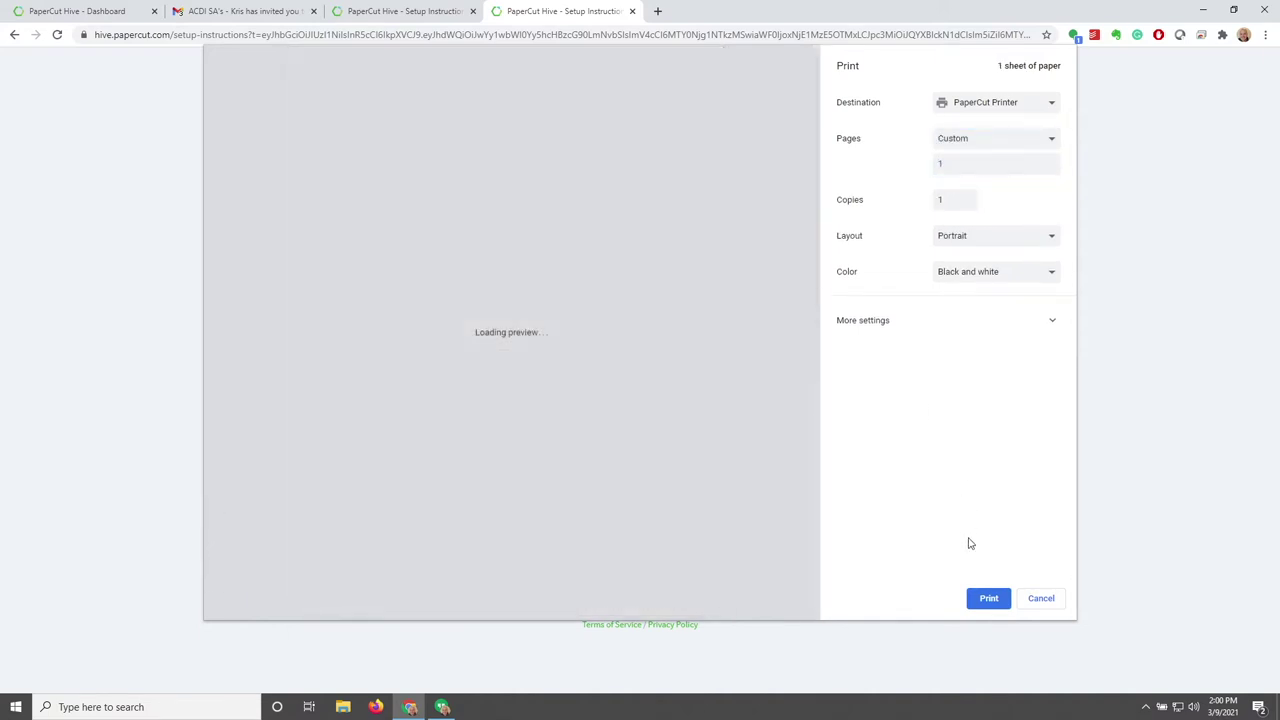
click(987, 598)
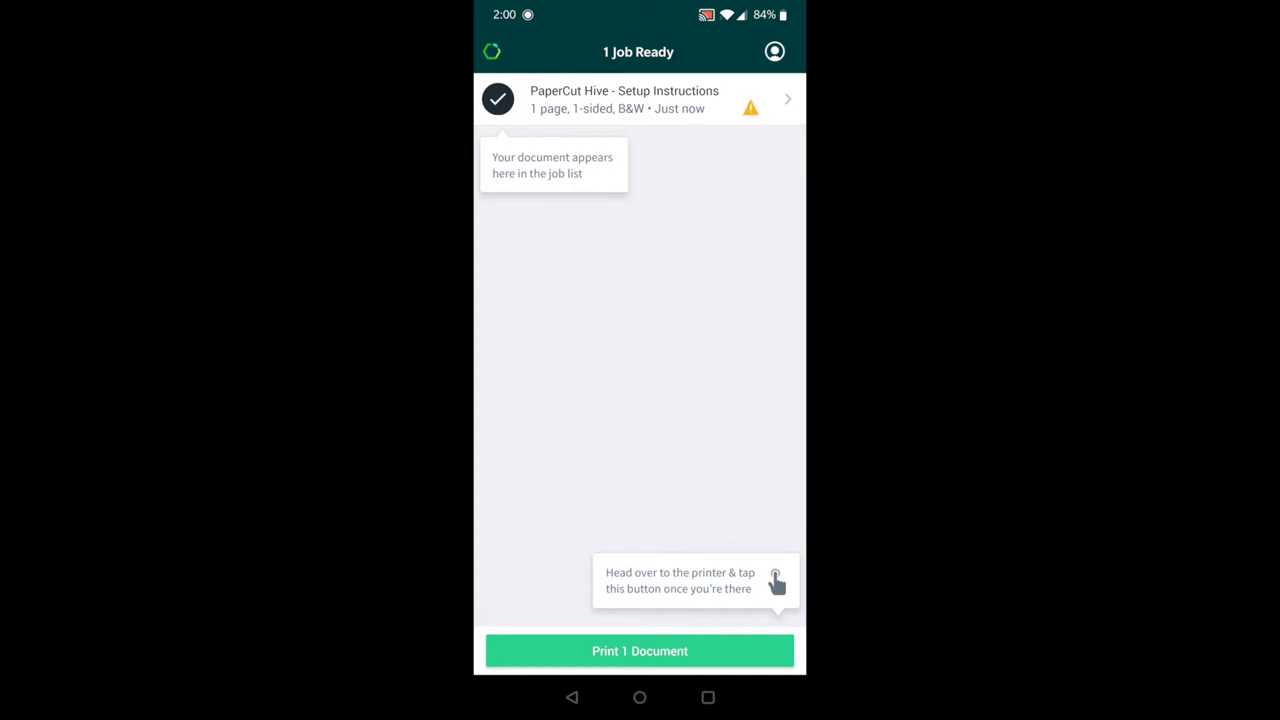
Release the Setup Instructions job to the KONICA MINOLTA bizhub C3320i and dismiss the confirmation
click(624, 99)
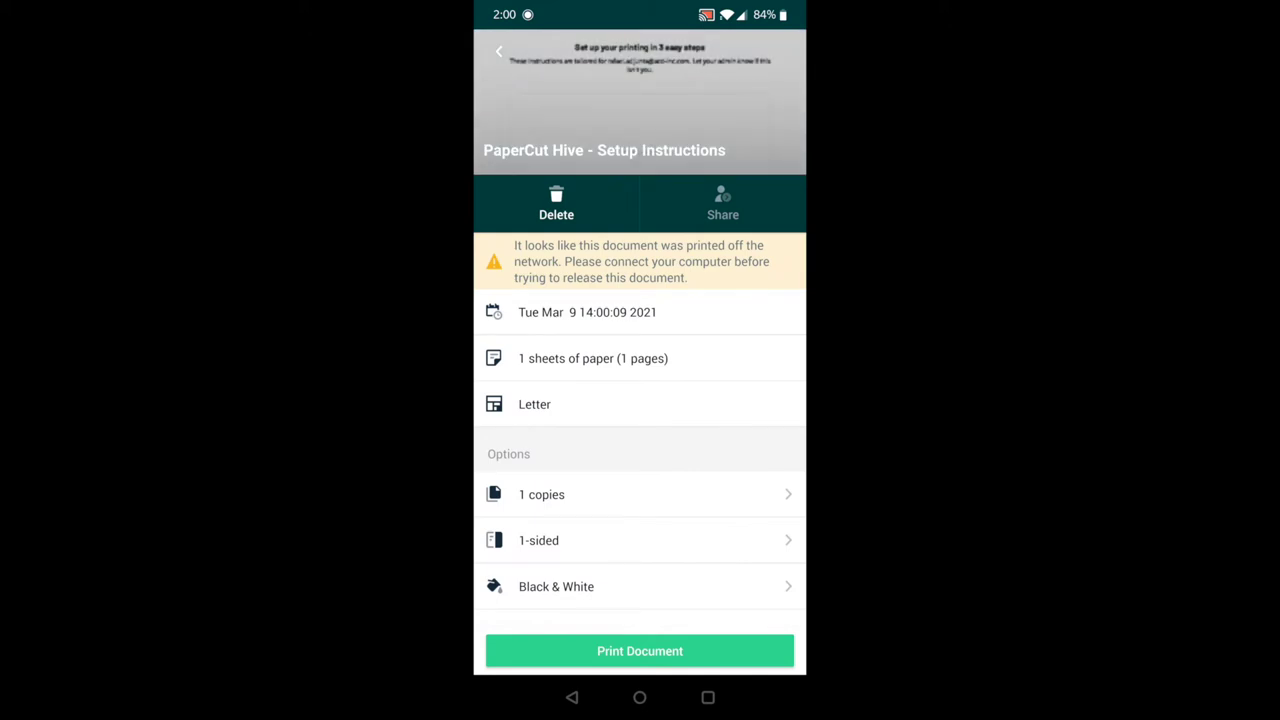
click(640, 651)
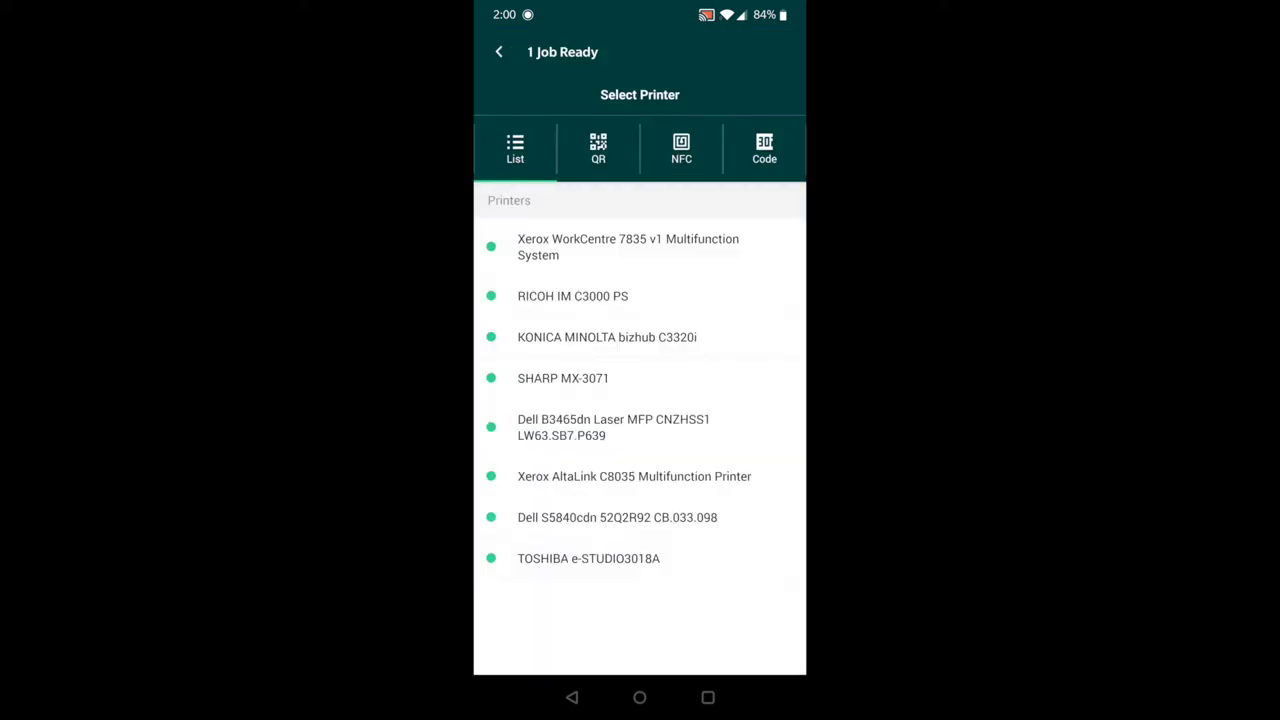
click(718, 330)
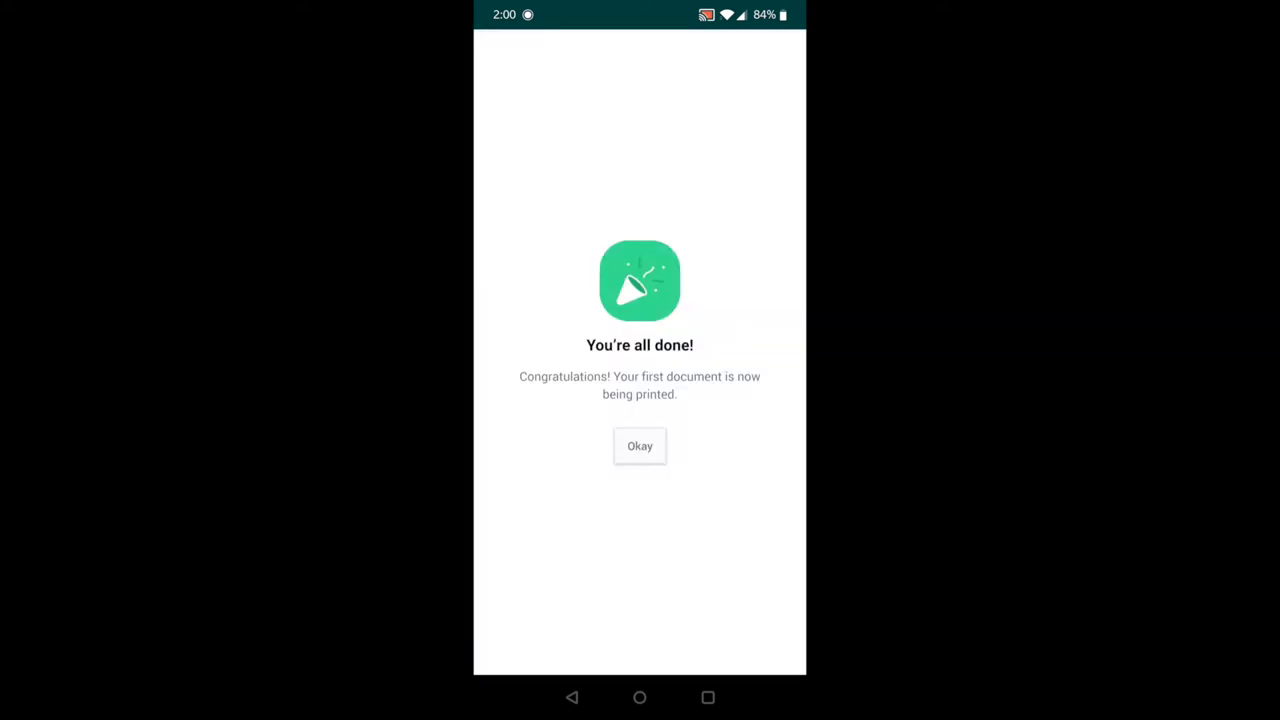
click(650, 447)
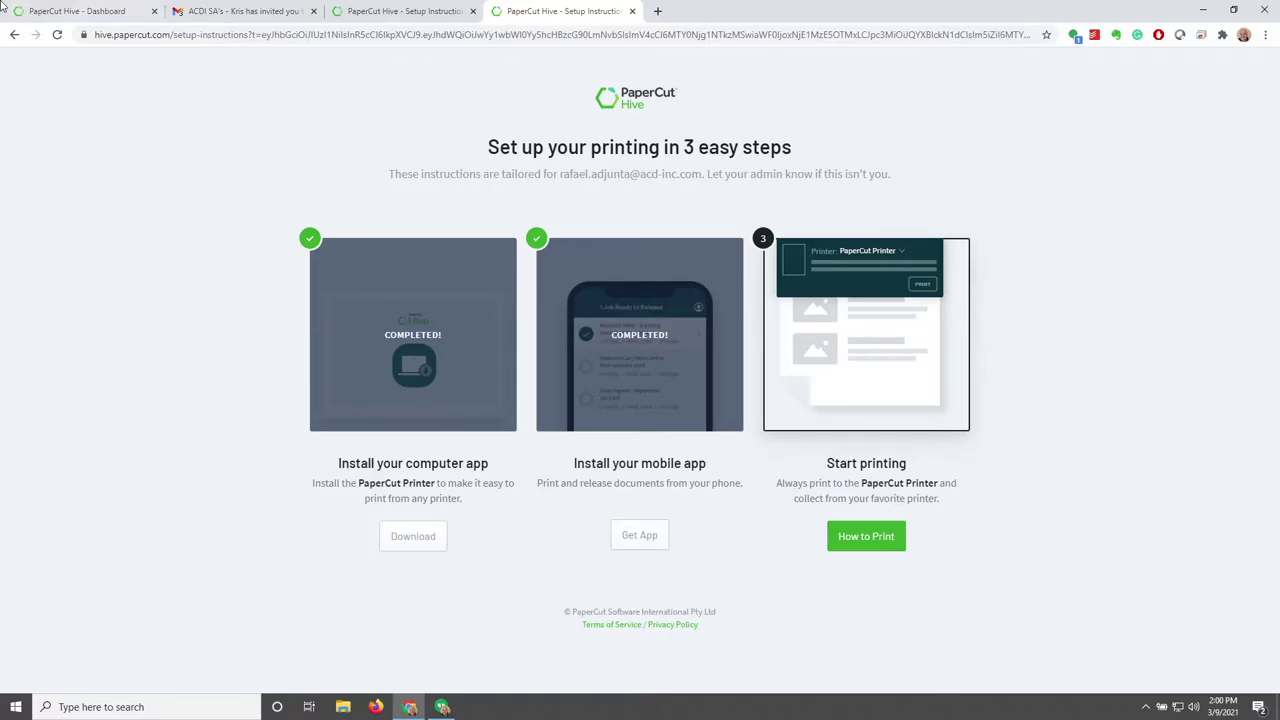
Check the released job in Hive's Job Log, dismiss the setup message, and go back Home
click(108, 8)
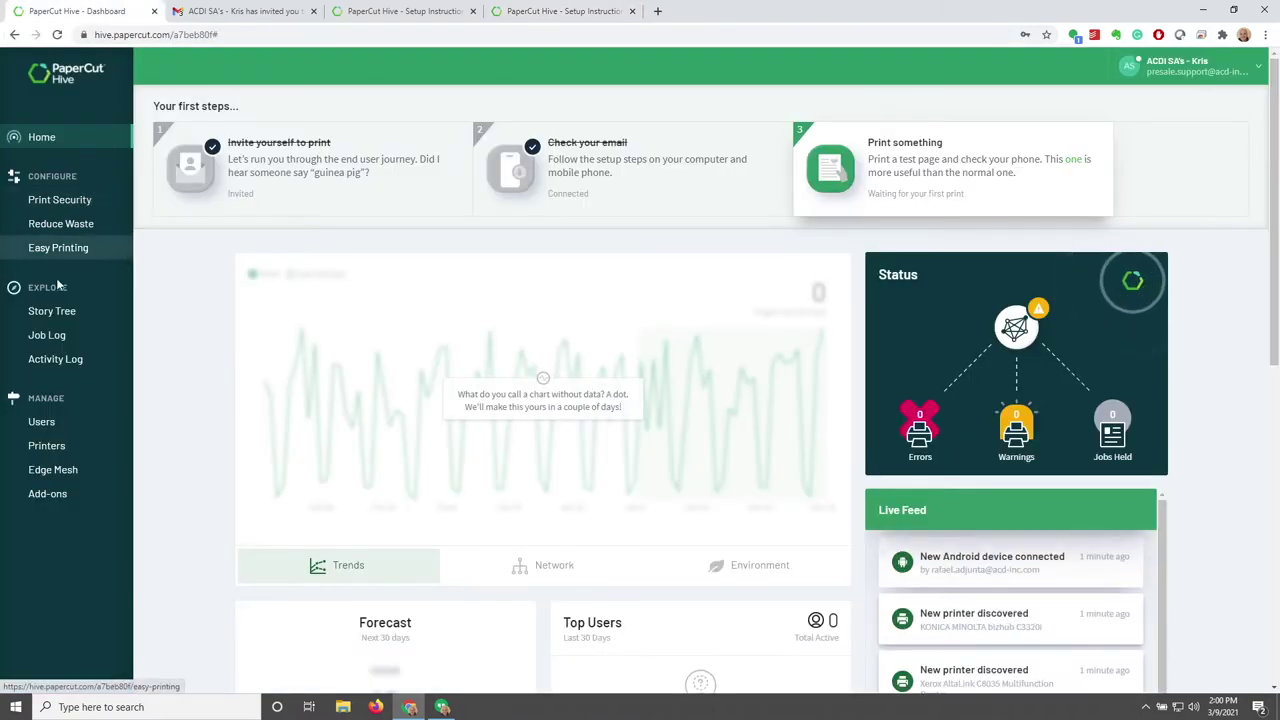
click(51, 335)
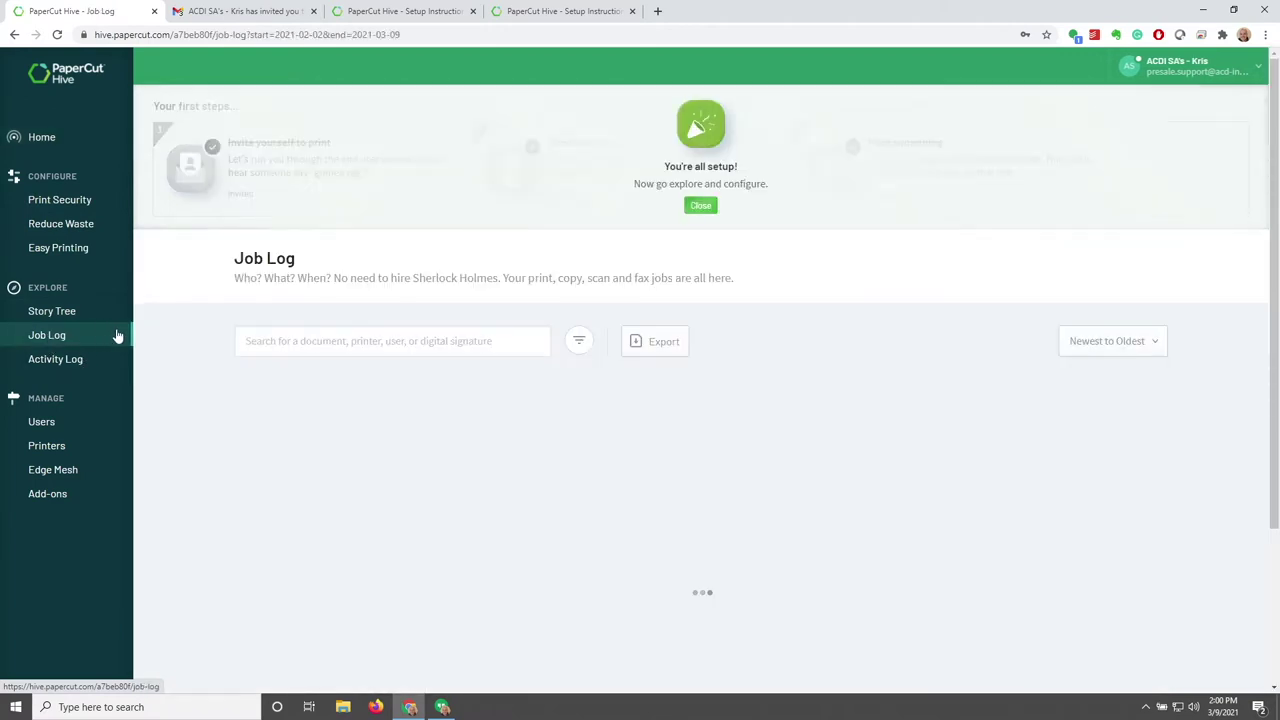
click(701, 207)
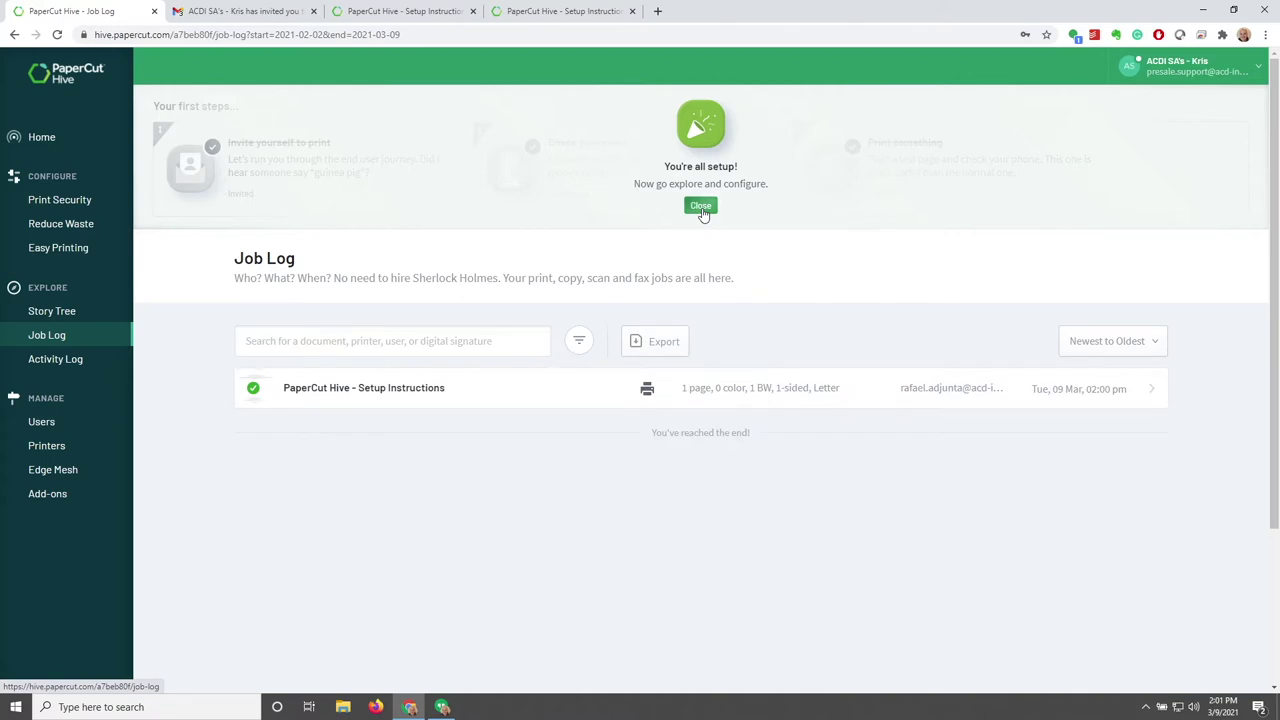
click(702, 207)
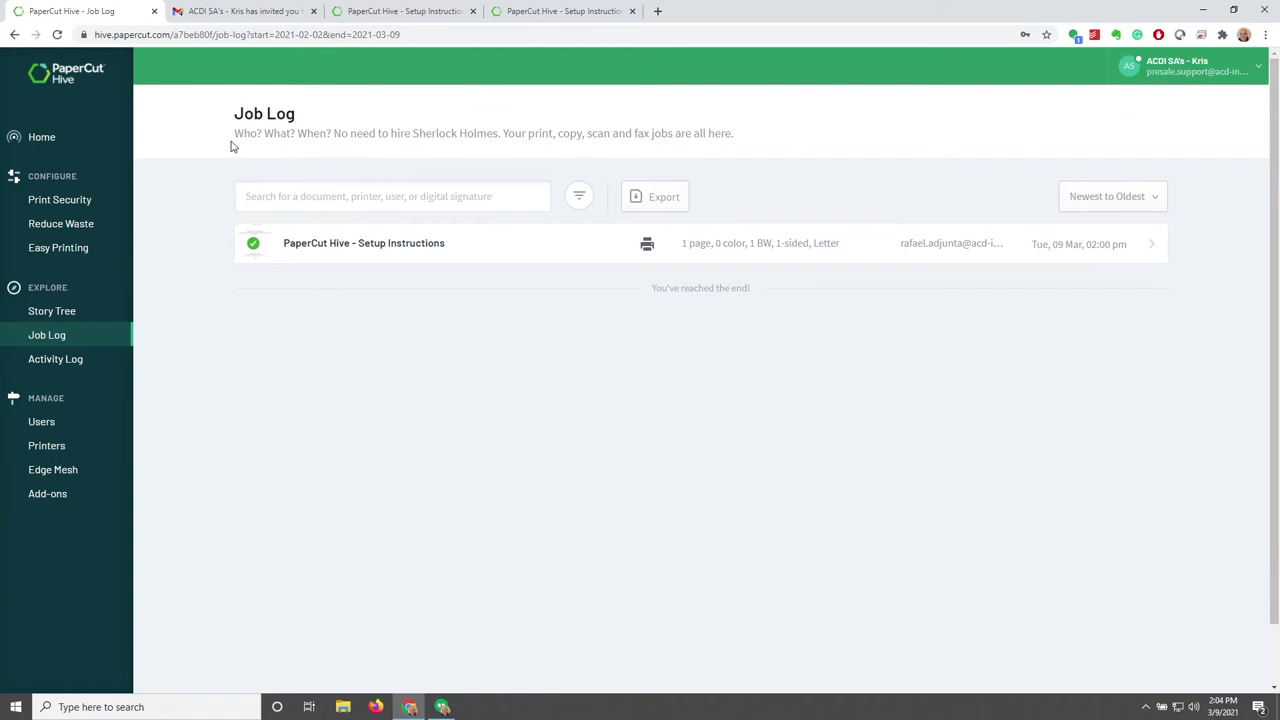
click(50, 137)
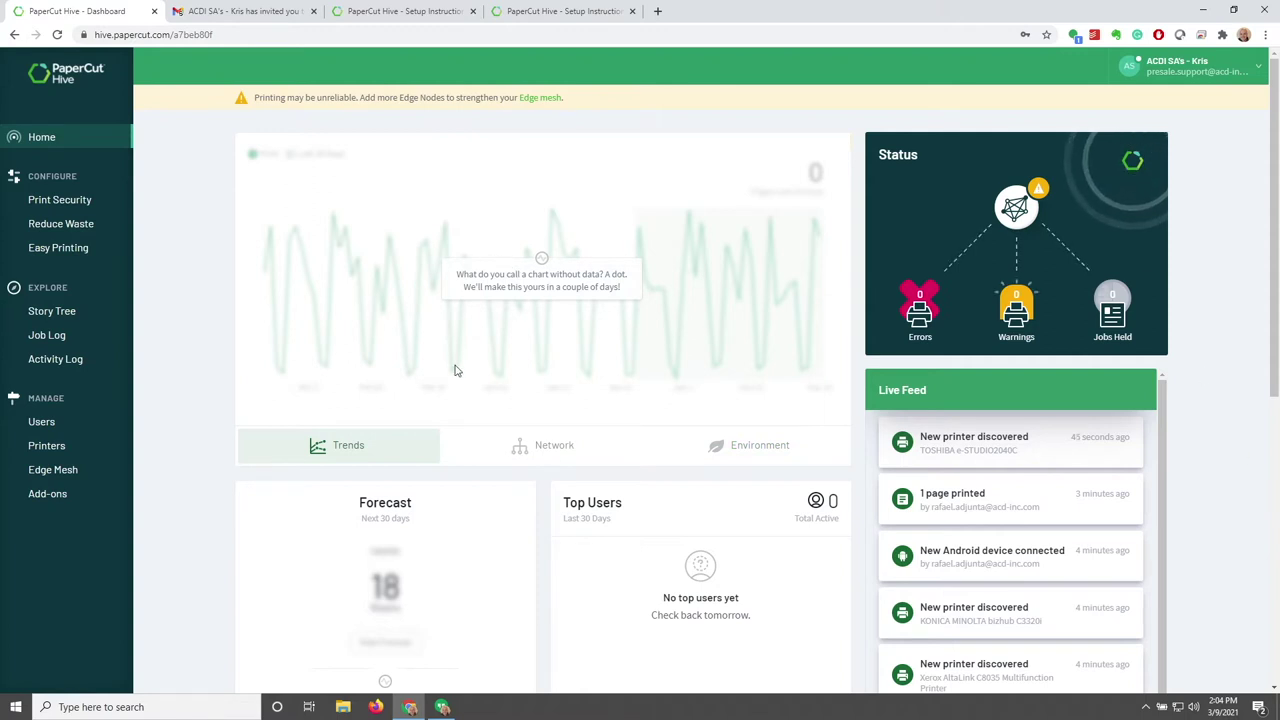
View the dashboard's Network chart and Environment impact figures and print statistics
click(547, 460)
click(746, 451)
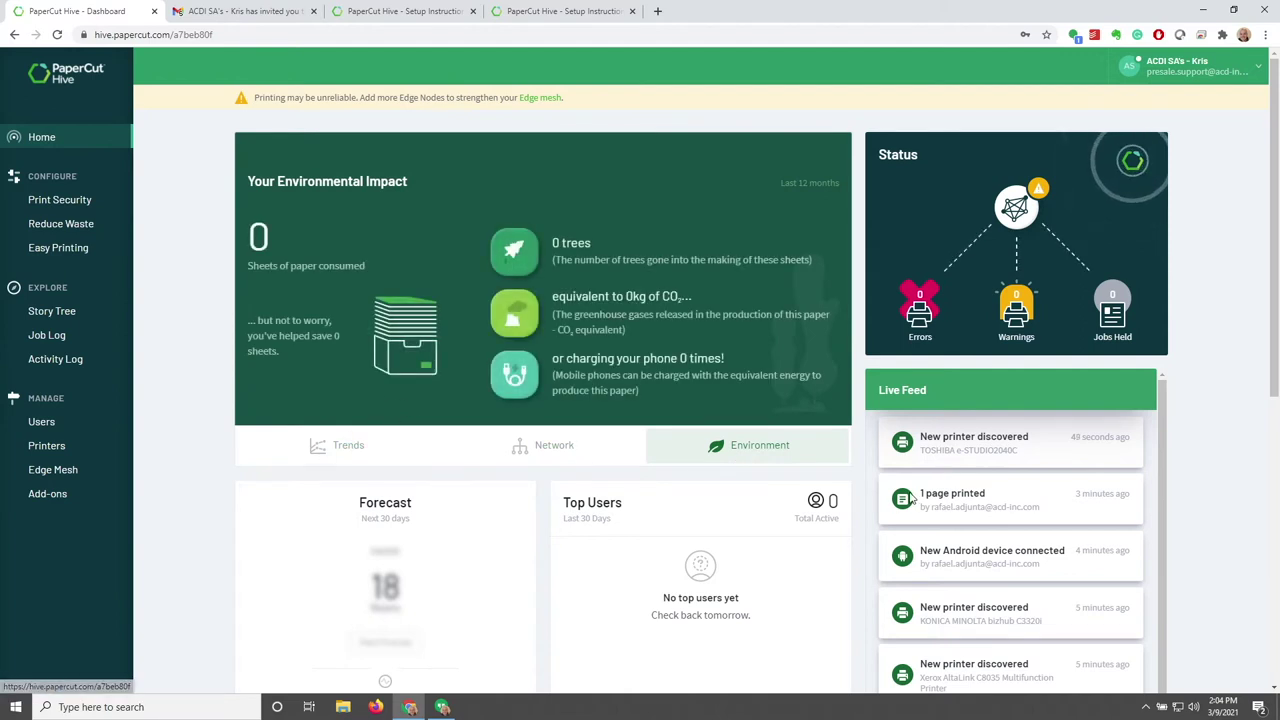
scroll(1200, 425, down, 3)
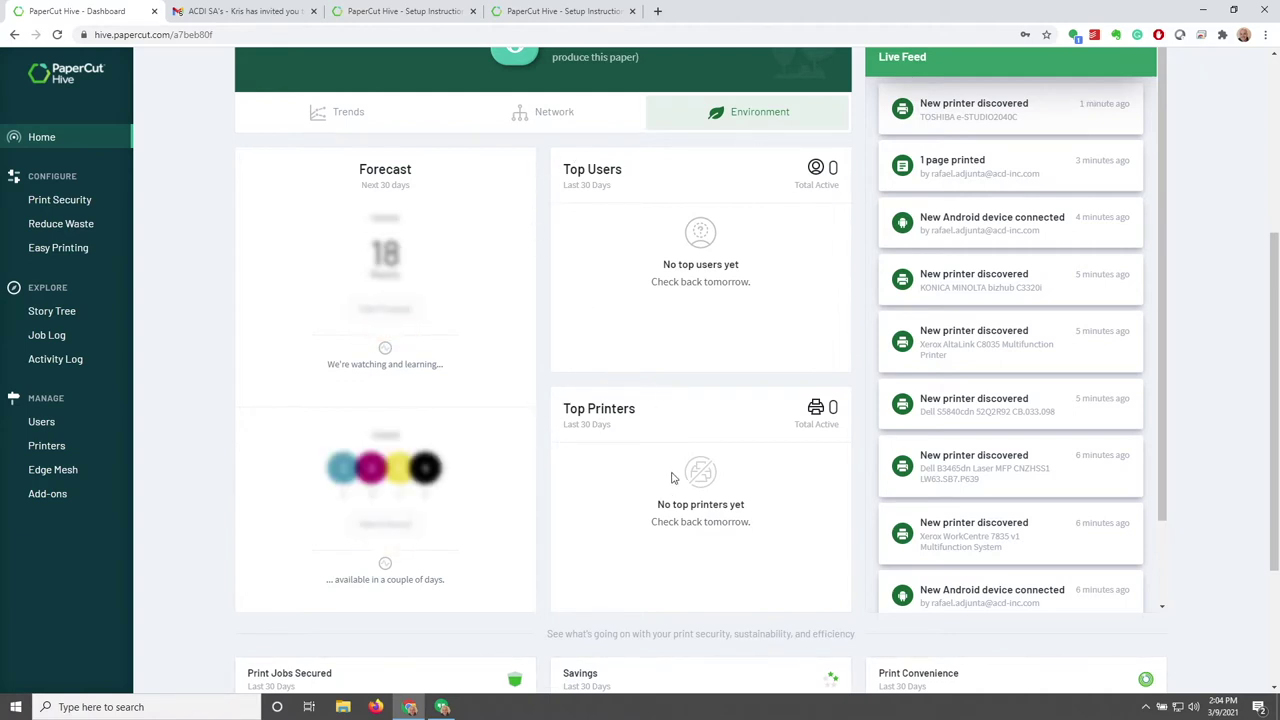
scroll(668, 474, down, 2)
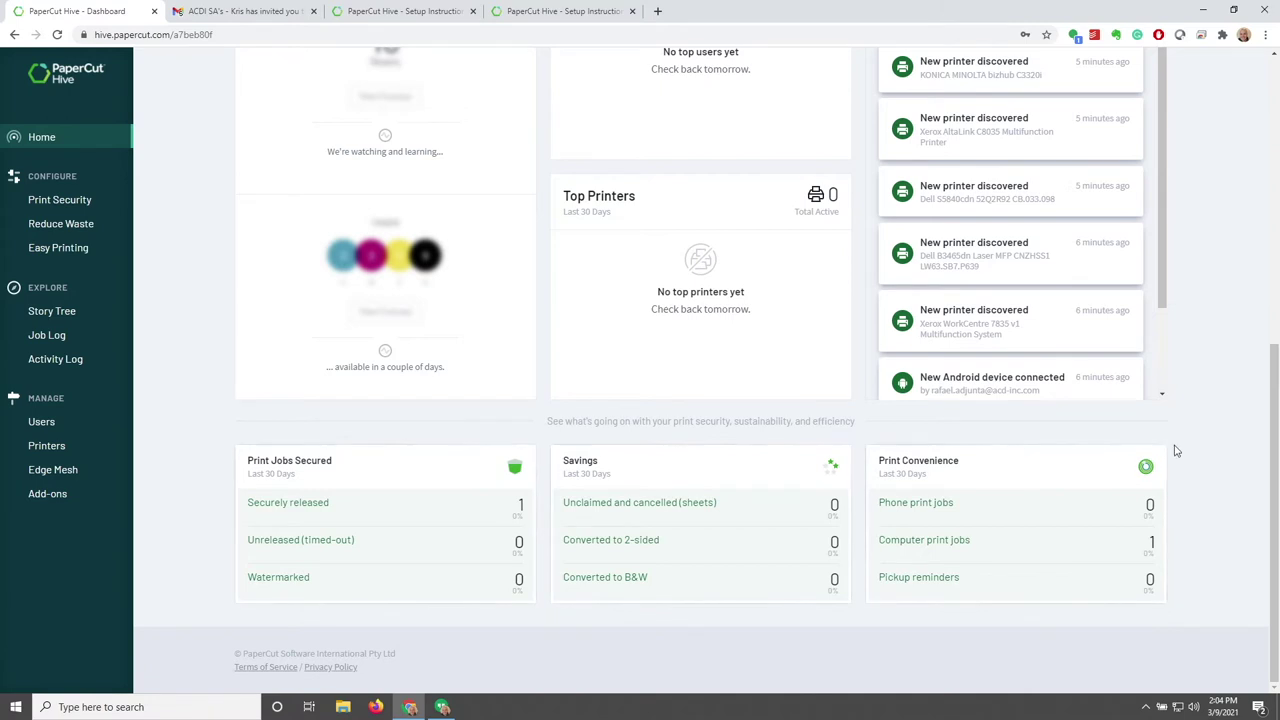
Return to the top of the dashboard and open Settings from the account menu
scroll(1220, 441, up, 1)
scroll(1220, 441, up, 5)
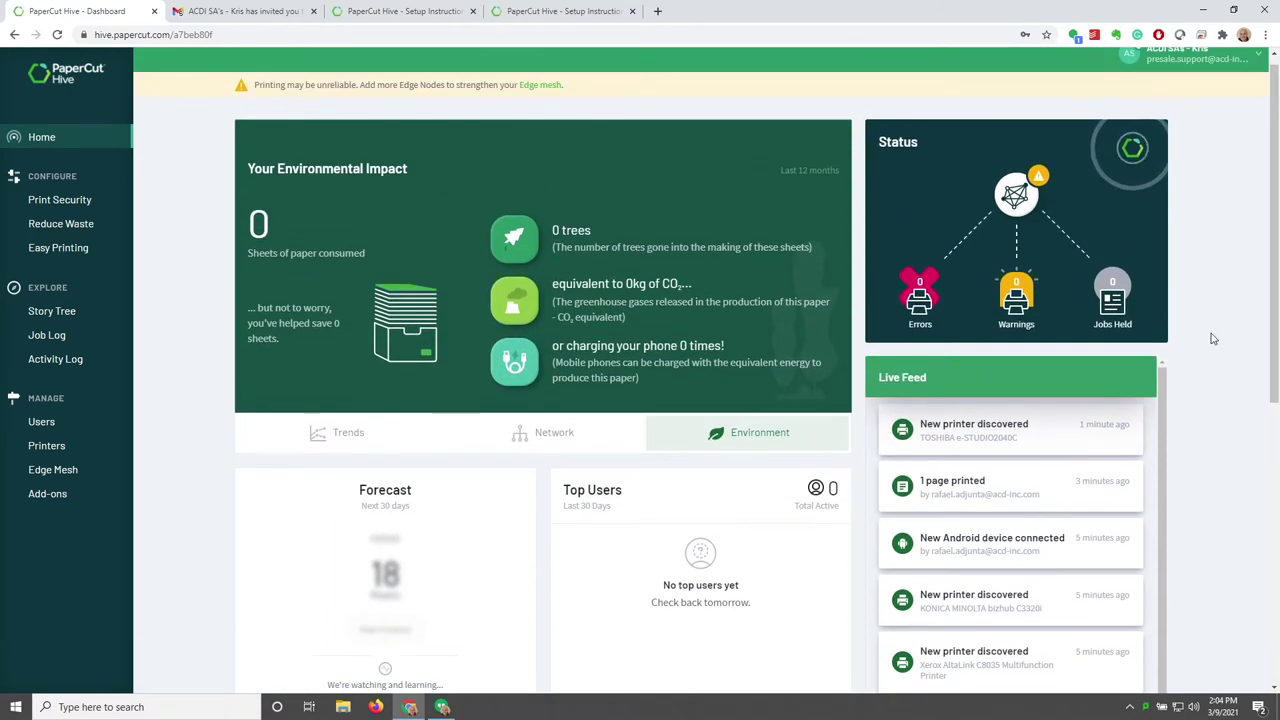
scroll(1212, 220, up, 1)
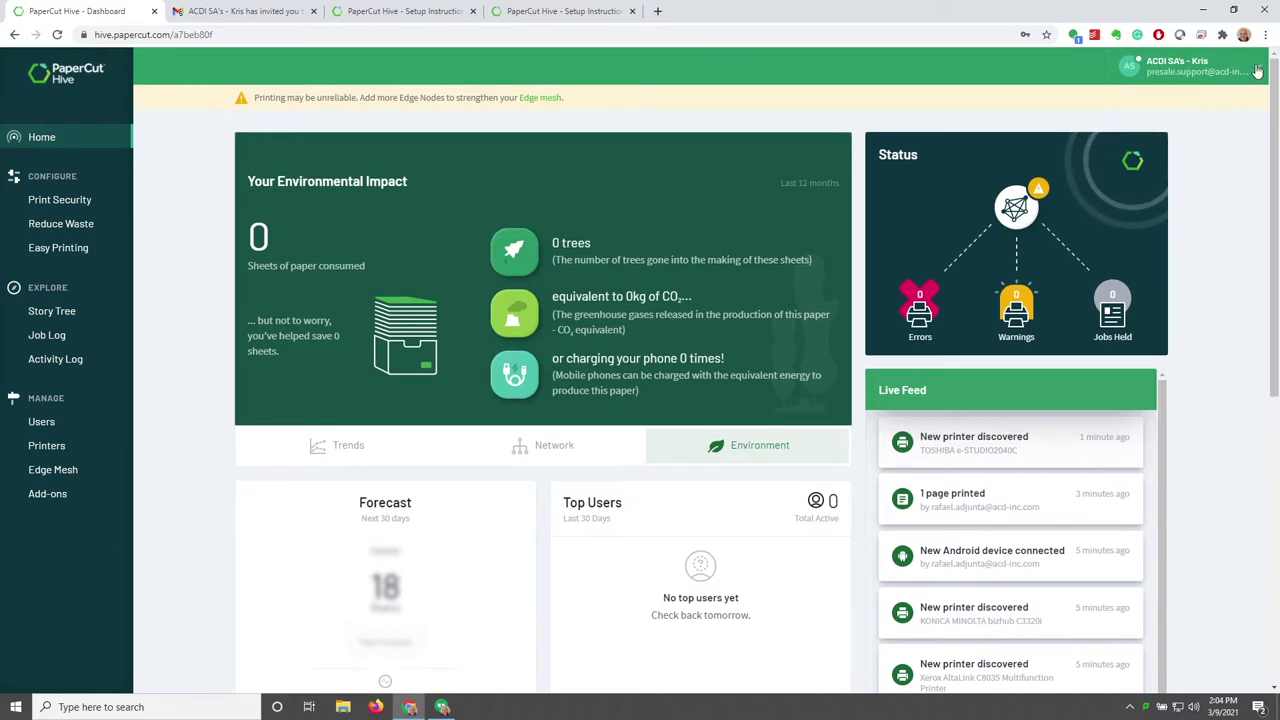
click(1222, 78)
click(1142, 137)
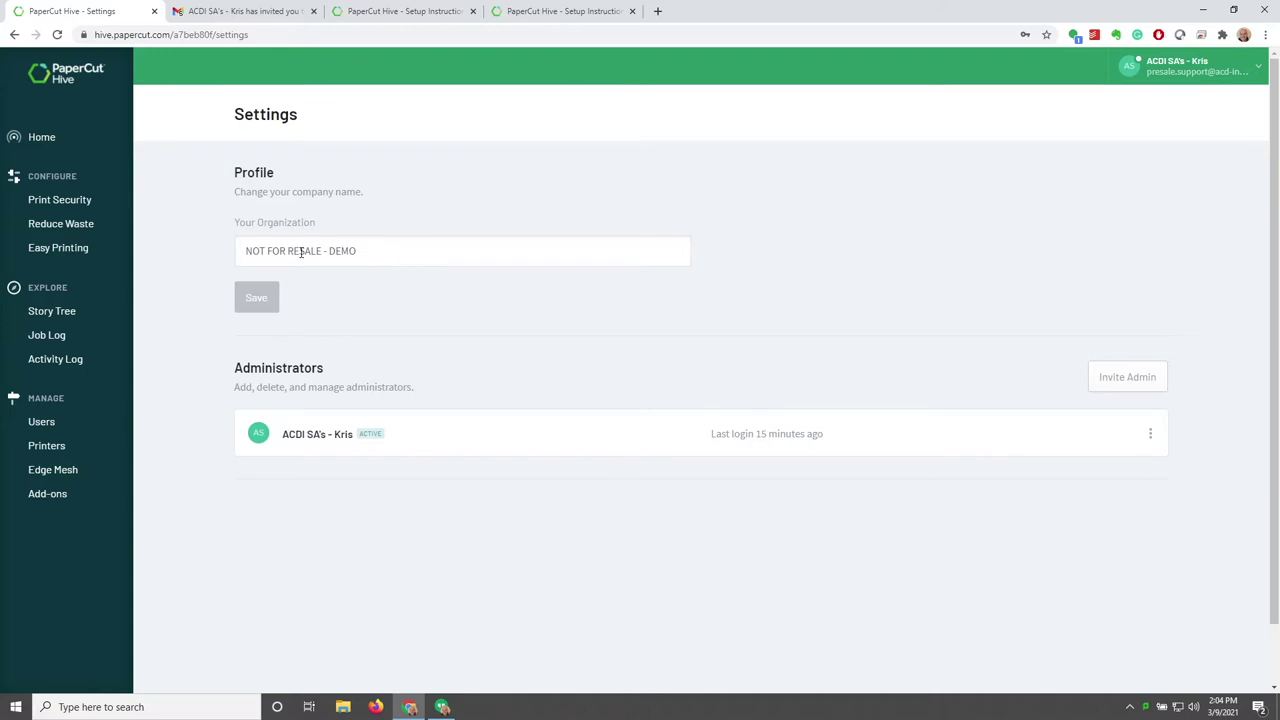
Replace NOT FOR RESALE with ACDI so the organization is named 'ACDI - DEMO', and save
drag(321, 251, 236, 257)
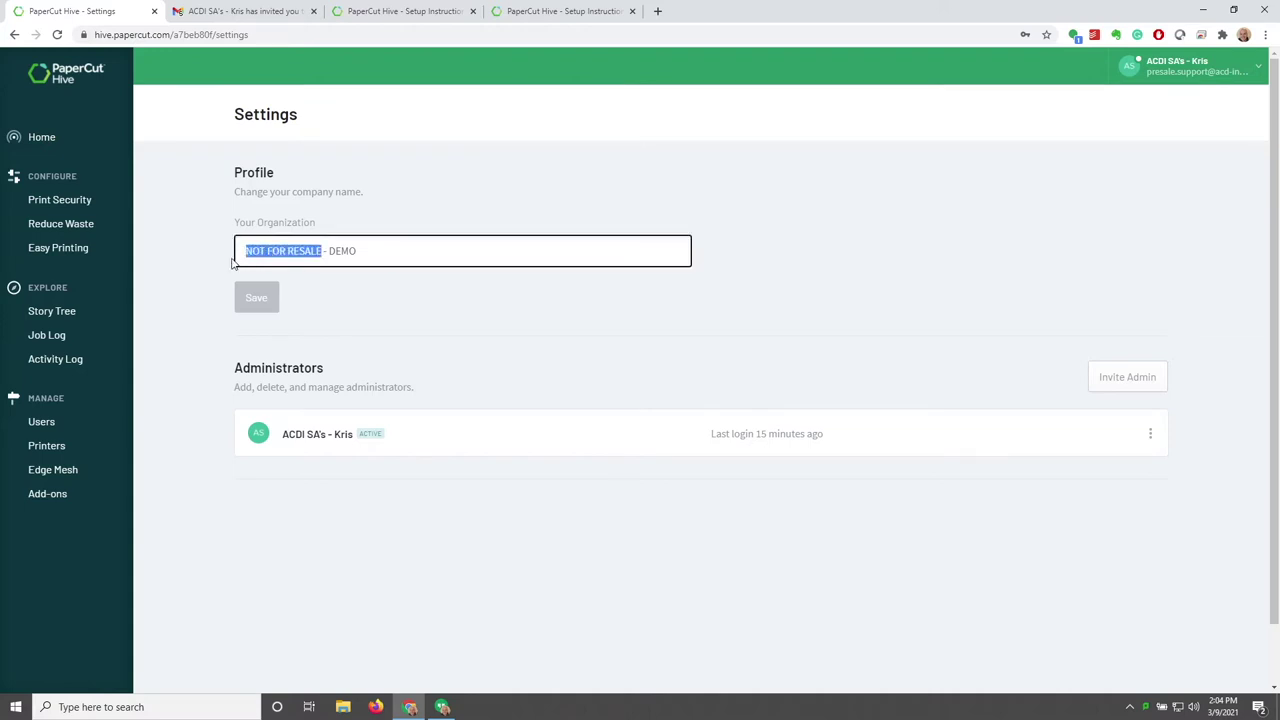
text(ACDI)
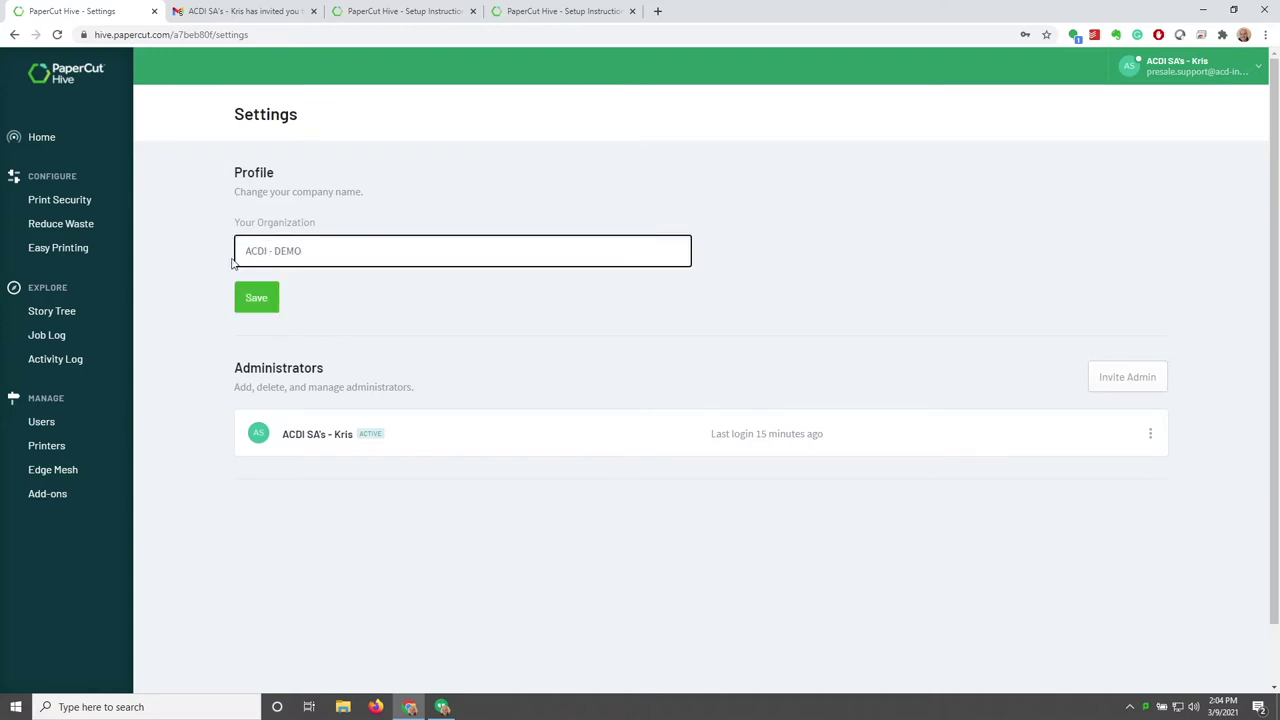
click(256, 297)
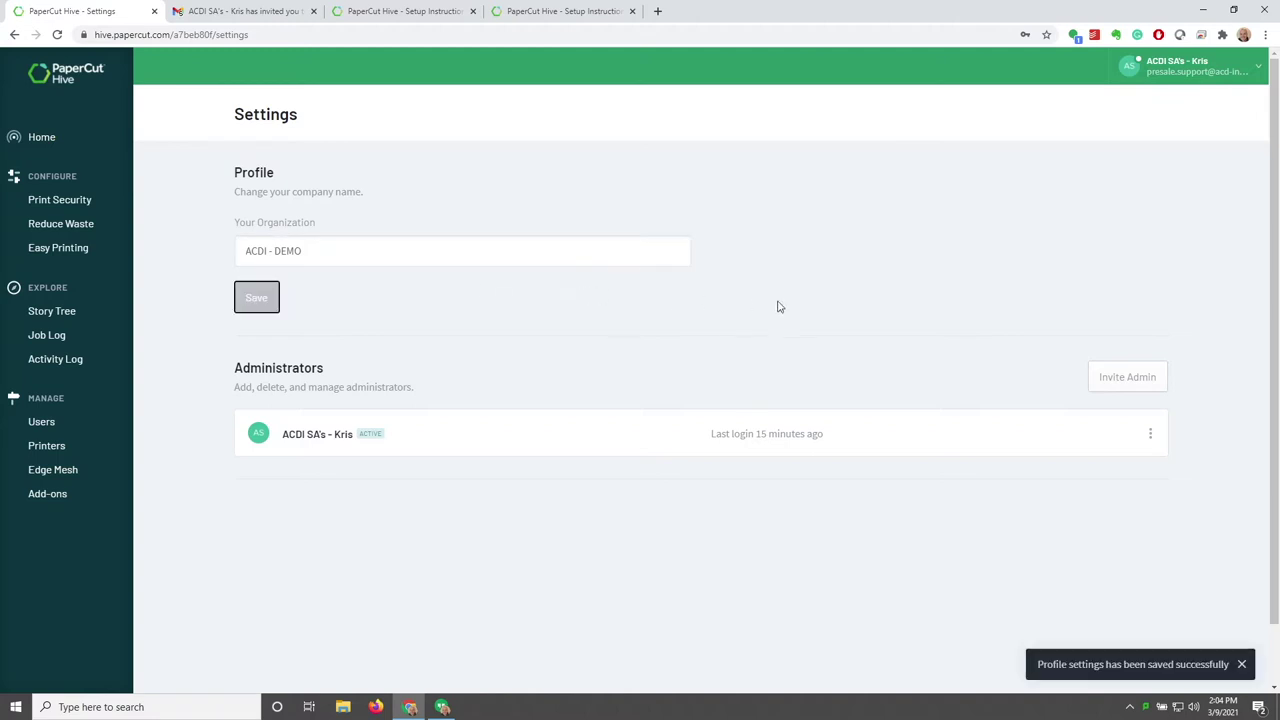
Invite another administrator by entering their e-mail address and sending the invitation
click(1111, 379)
click(587, 478)
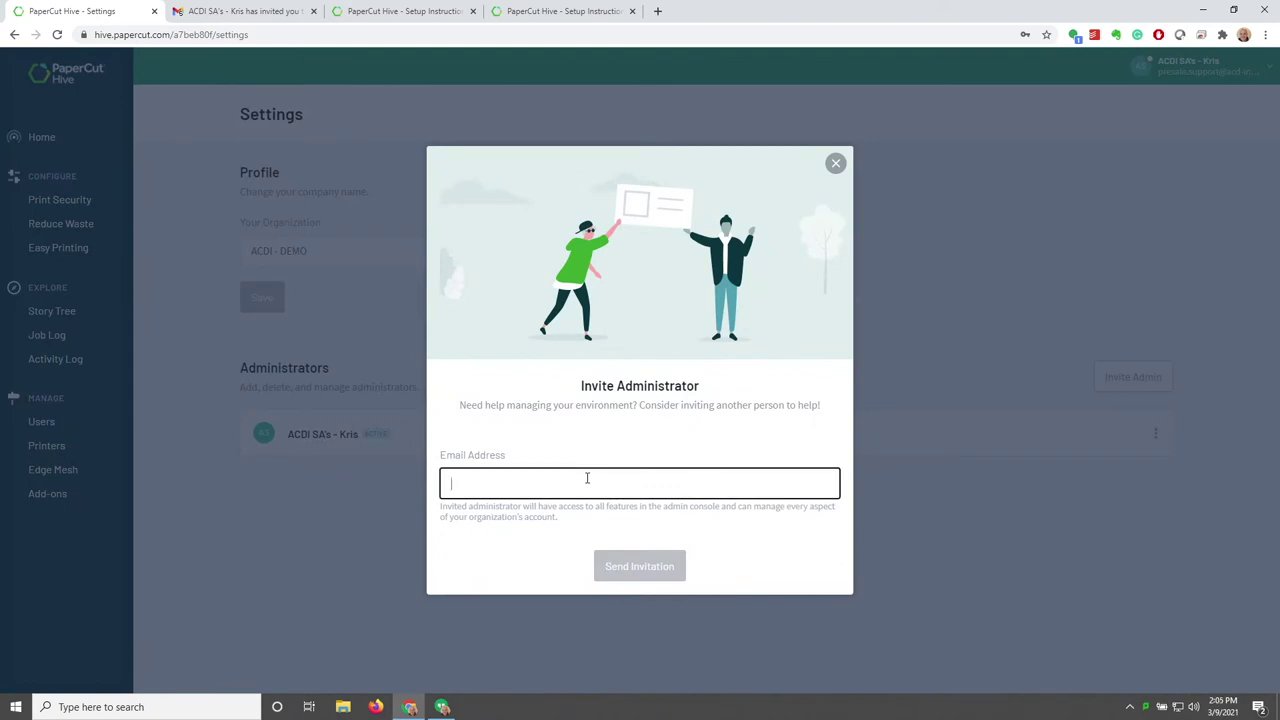
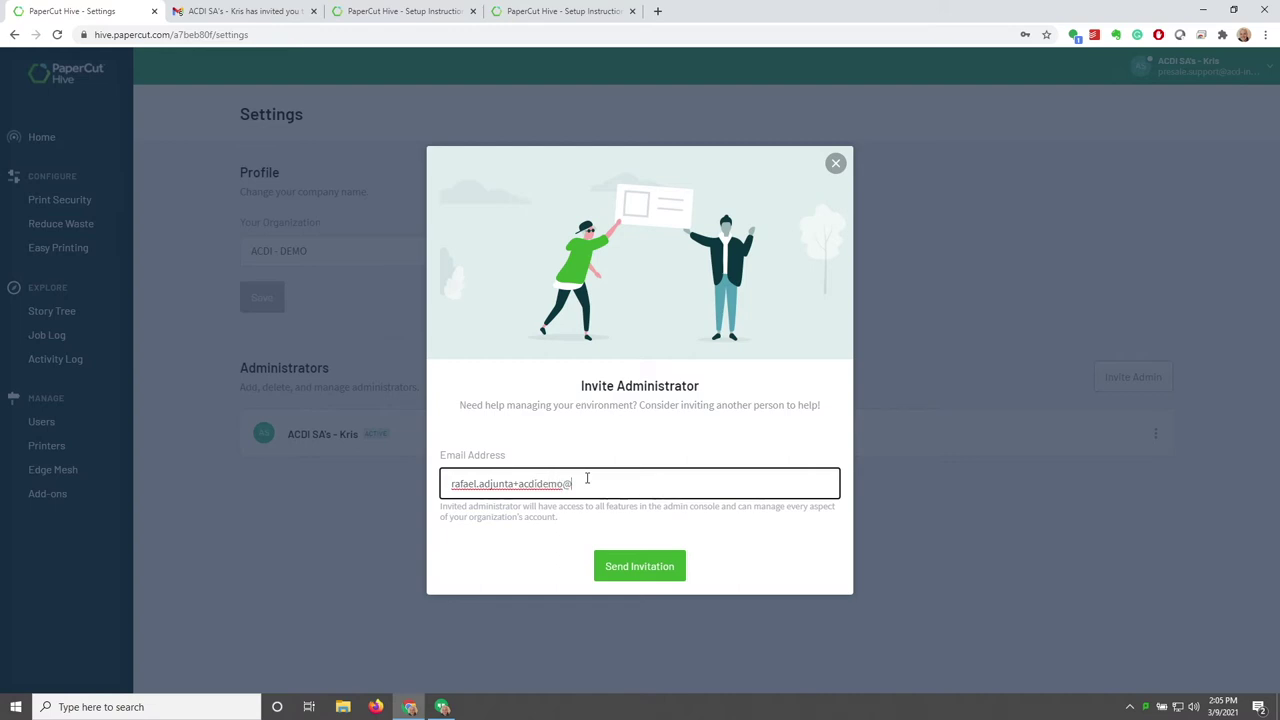
click(668, 568)
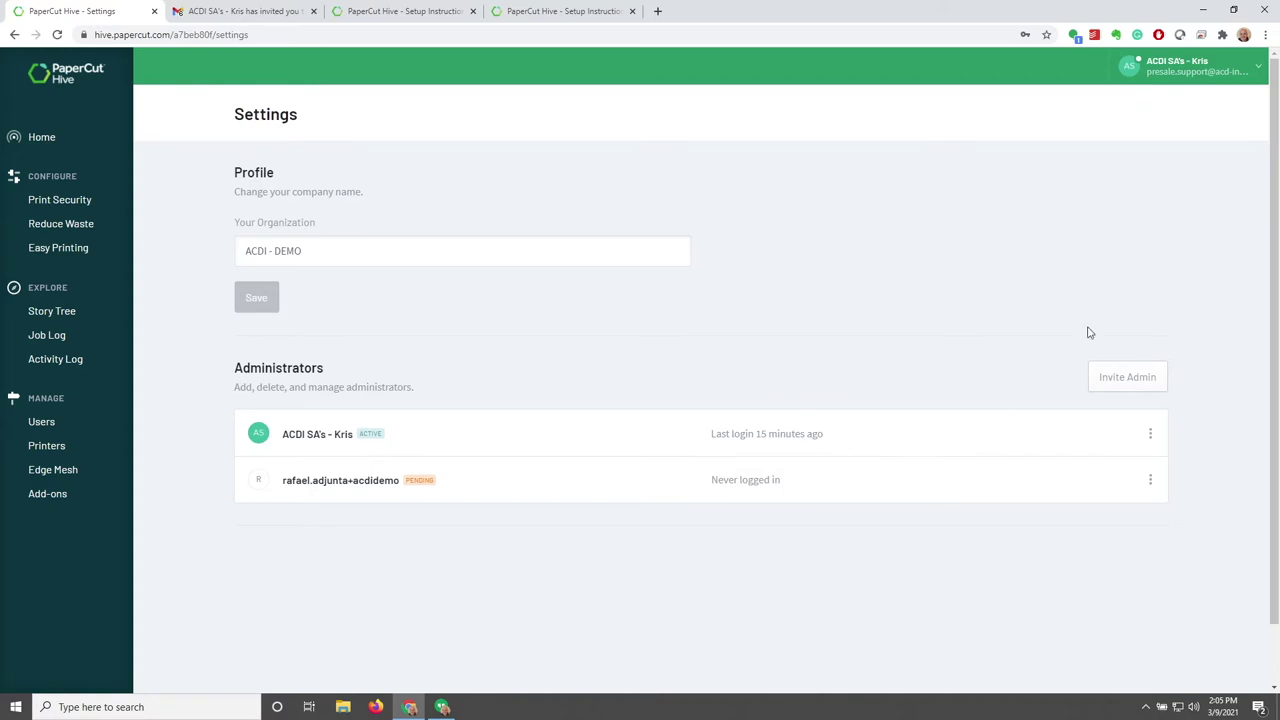
click(1256, 73)
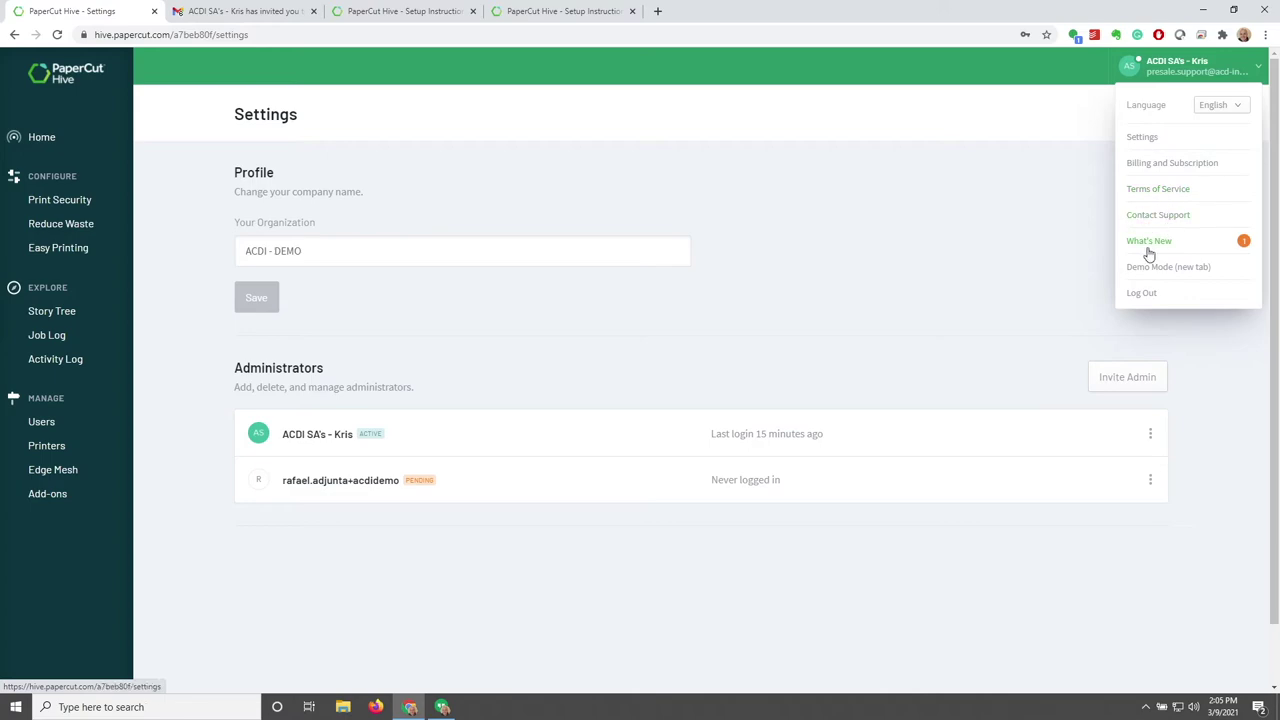
Read the new and upcoming features list, then close the feature news
click(1146, 244)
scroll(663, 294, down, 10)
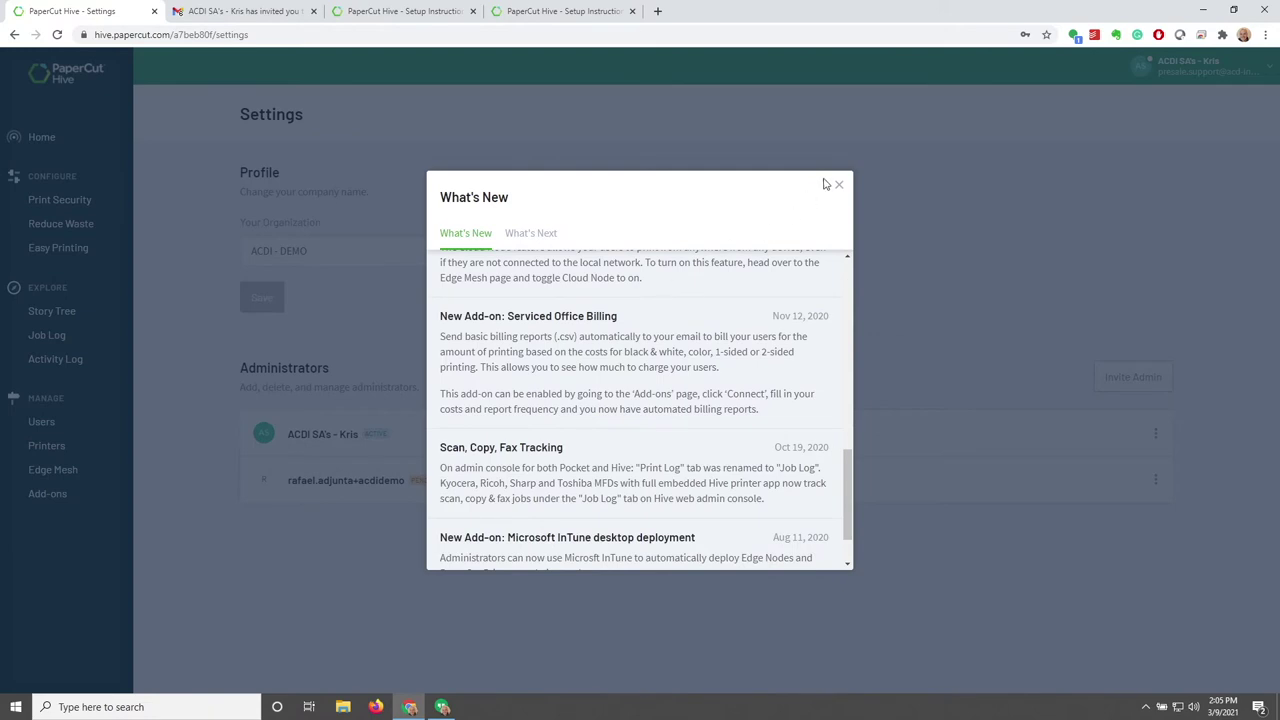
click(519, 233)
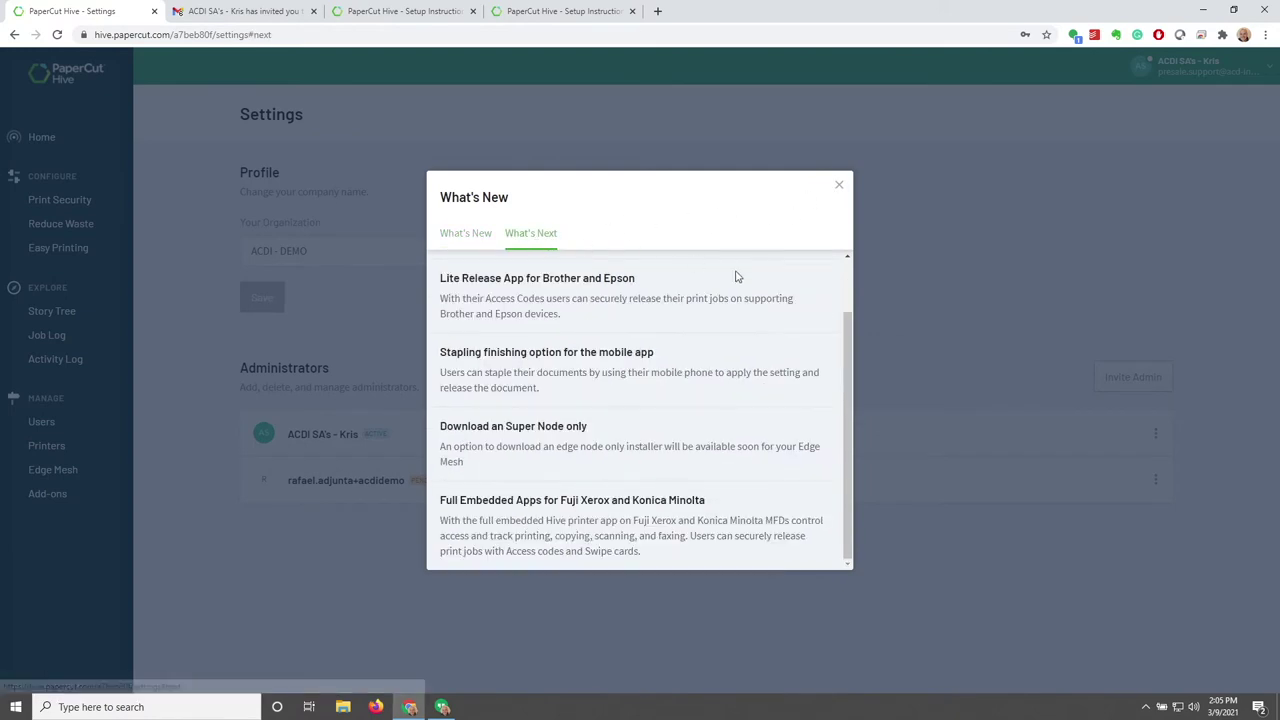
scroll(736, 282, up, 2)
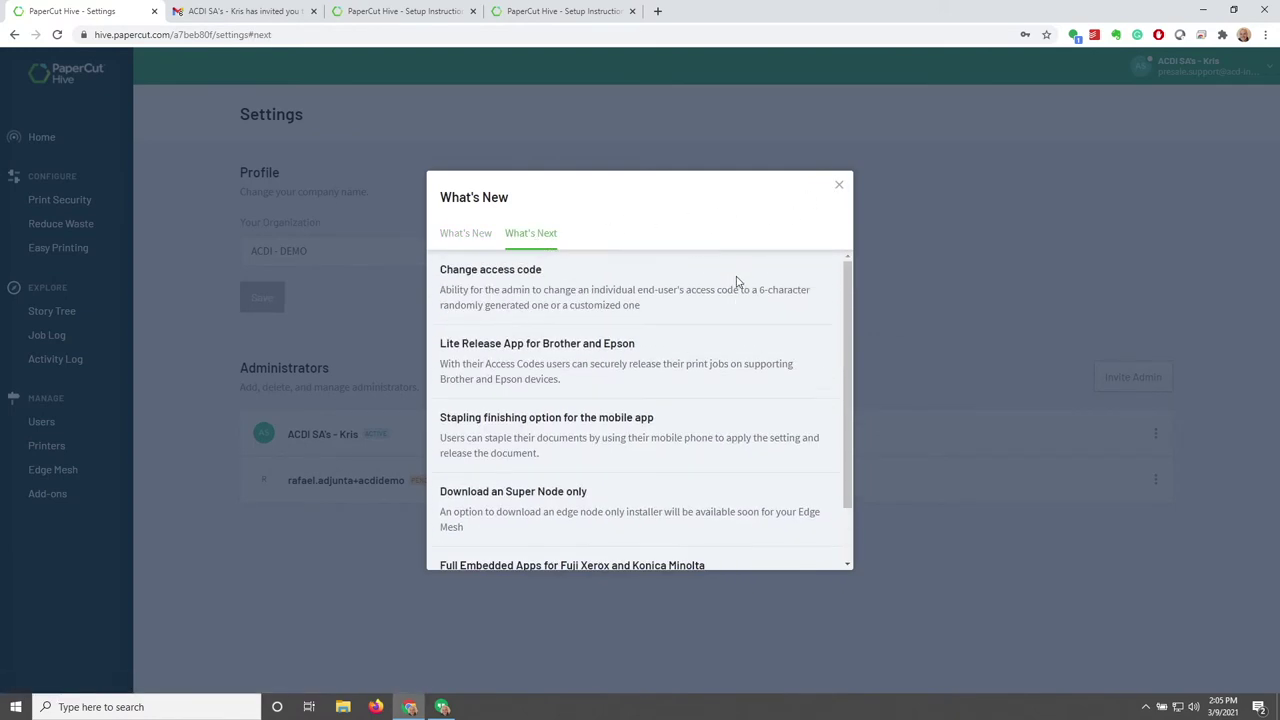
click(839, 185)
Browse the demo mode dashboard, then close the invitation email and setup instructions tabs
click(1254, 85)
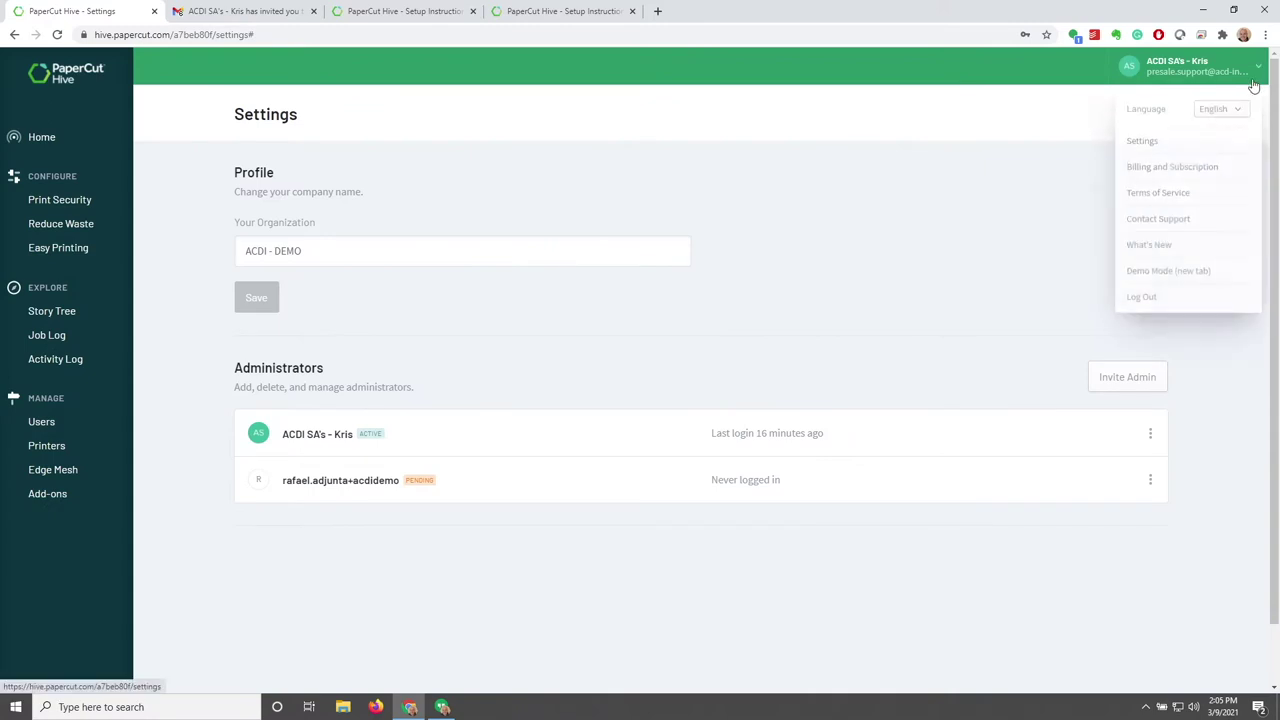
click(1174, 272)
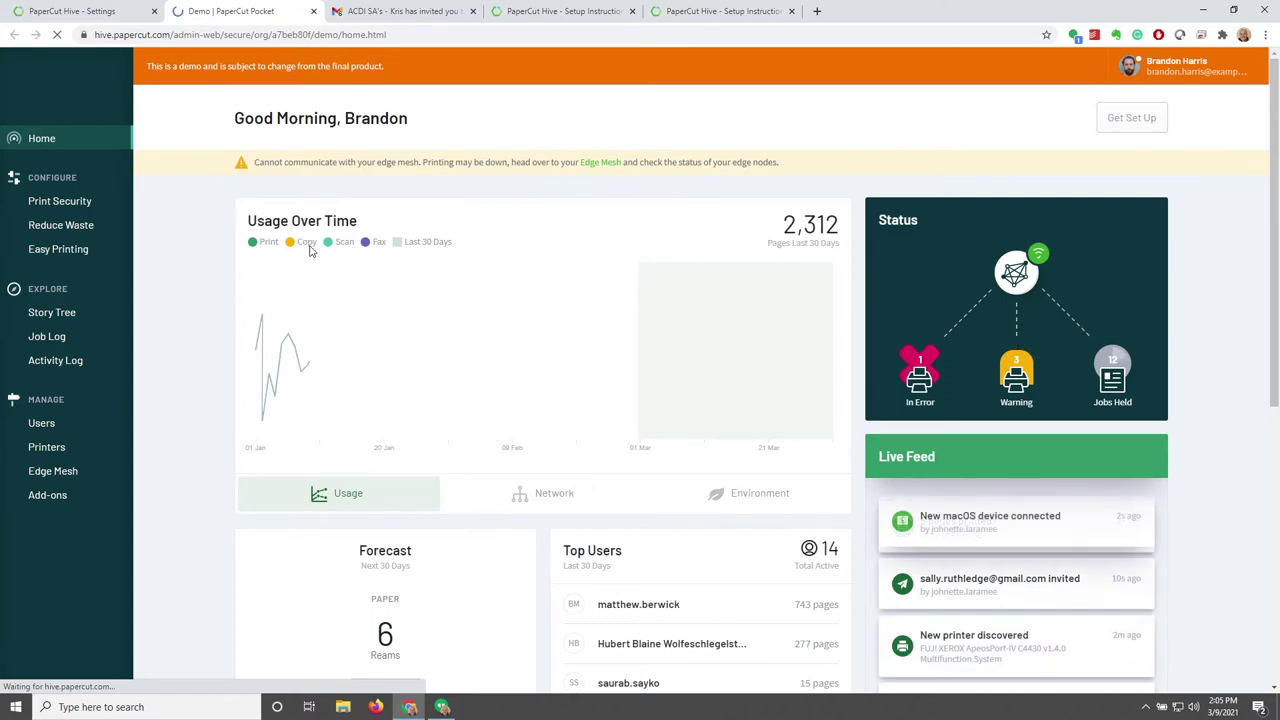
scroll(517, 287, down, 2)
scroll(517, 287, down, 4)
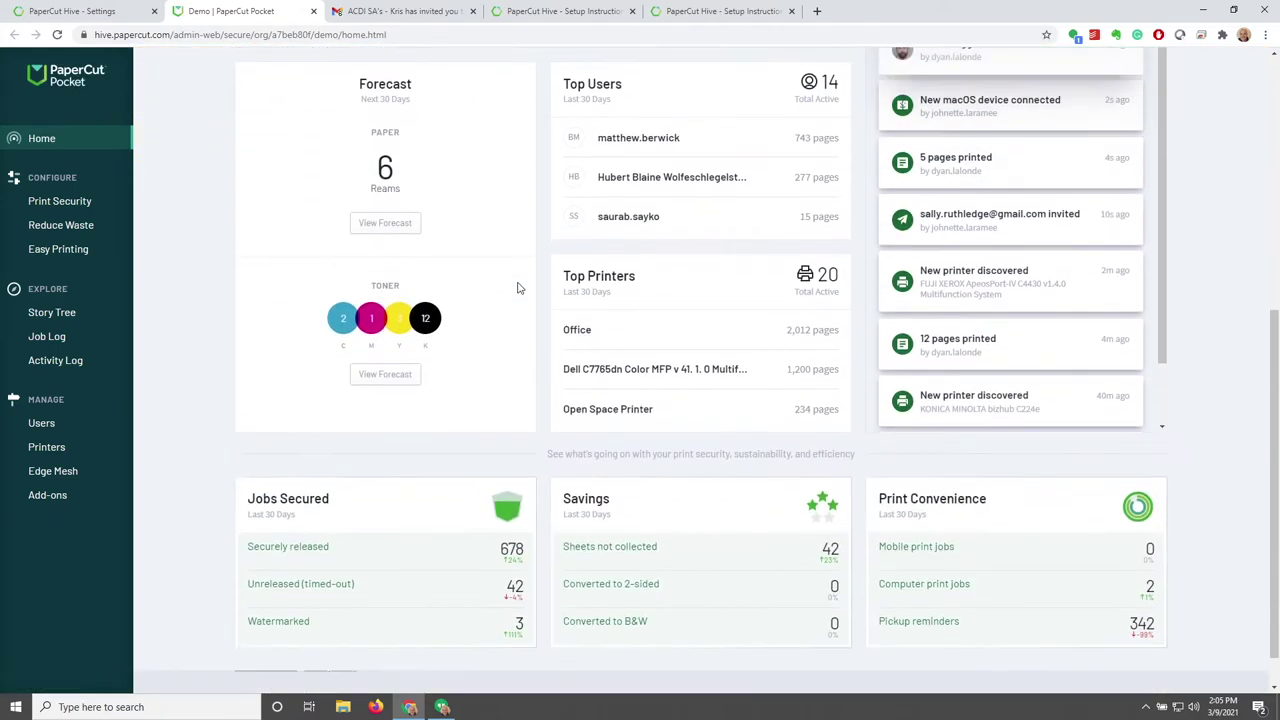
scroll(517, 287, up, 6)
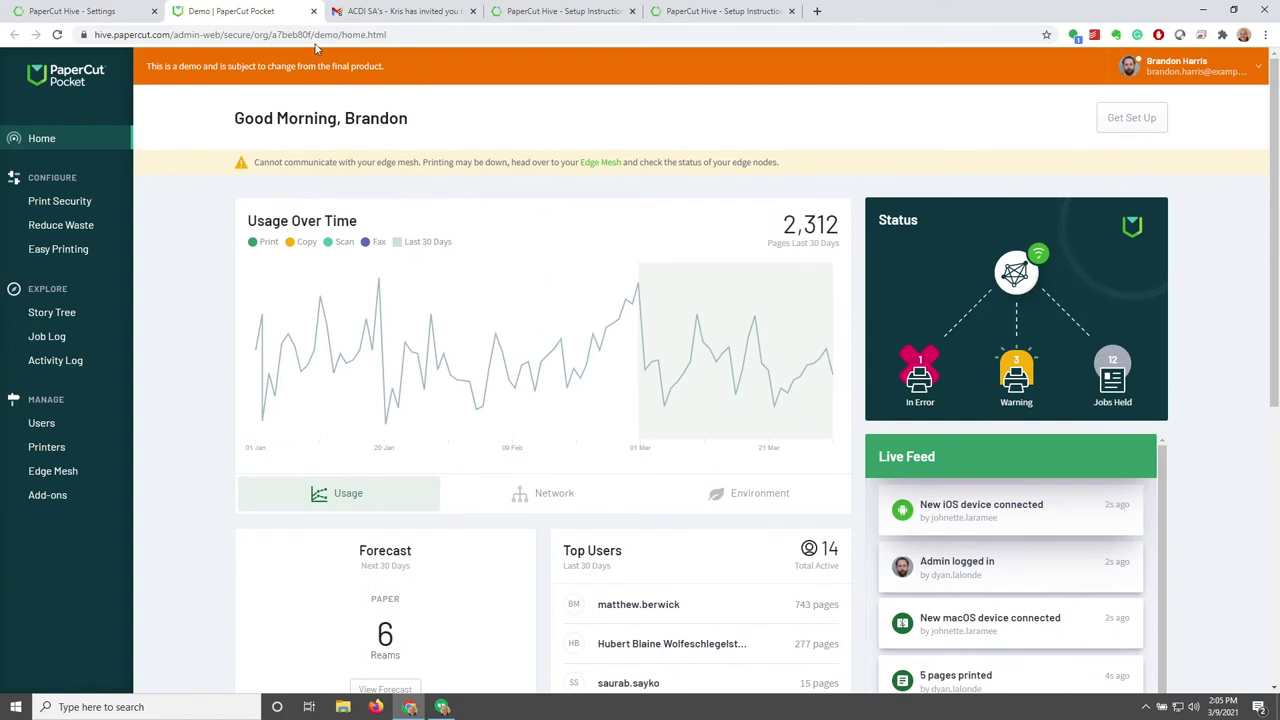
click(328, 11)
click(328, 11)
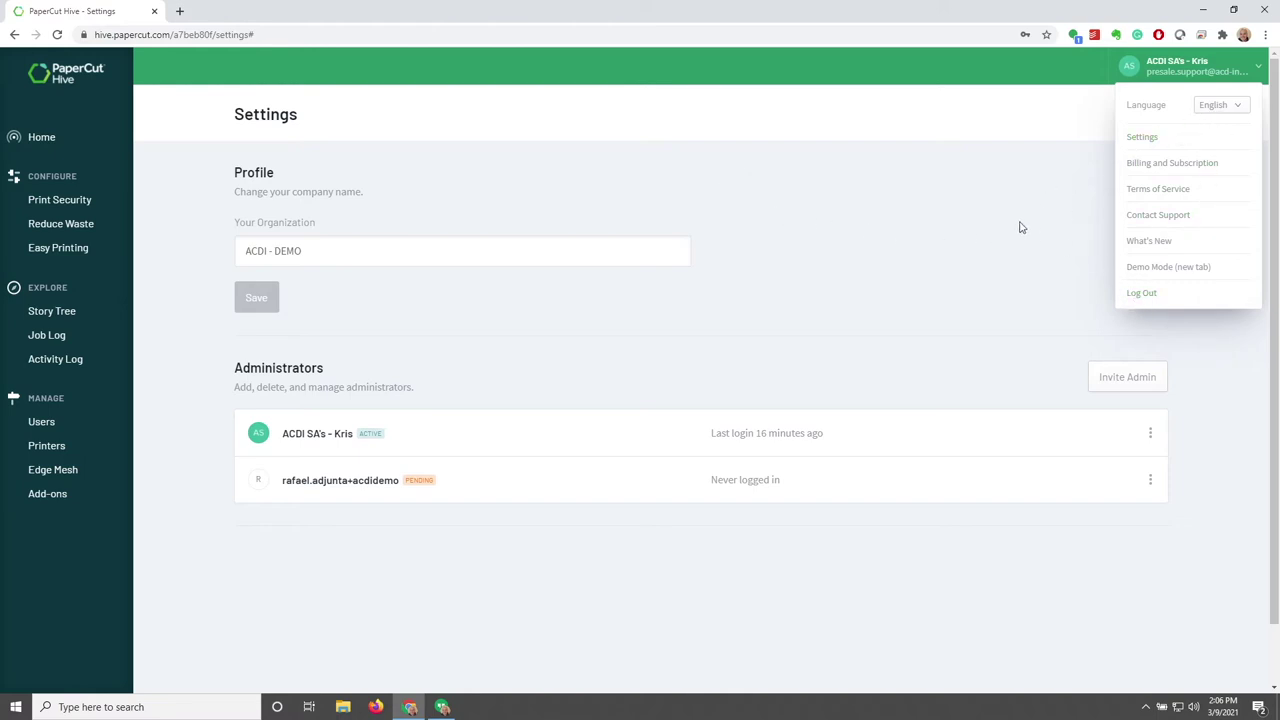
Keep English as the language, dismiss the account menu, and open Print Security under Configure
click(1243, 108)
click(1238, 120)
click(1036, 138)
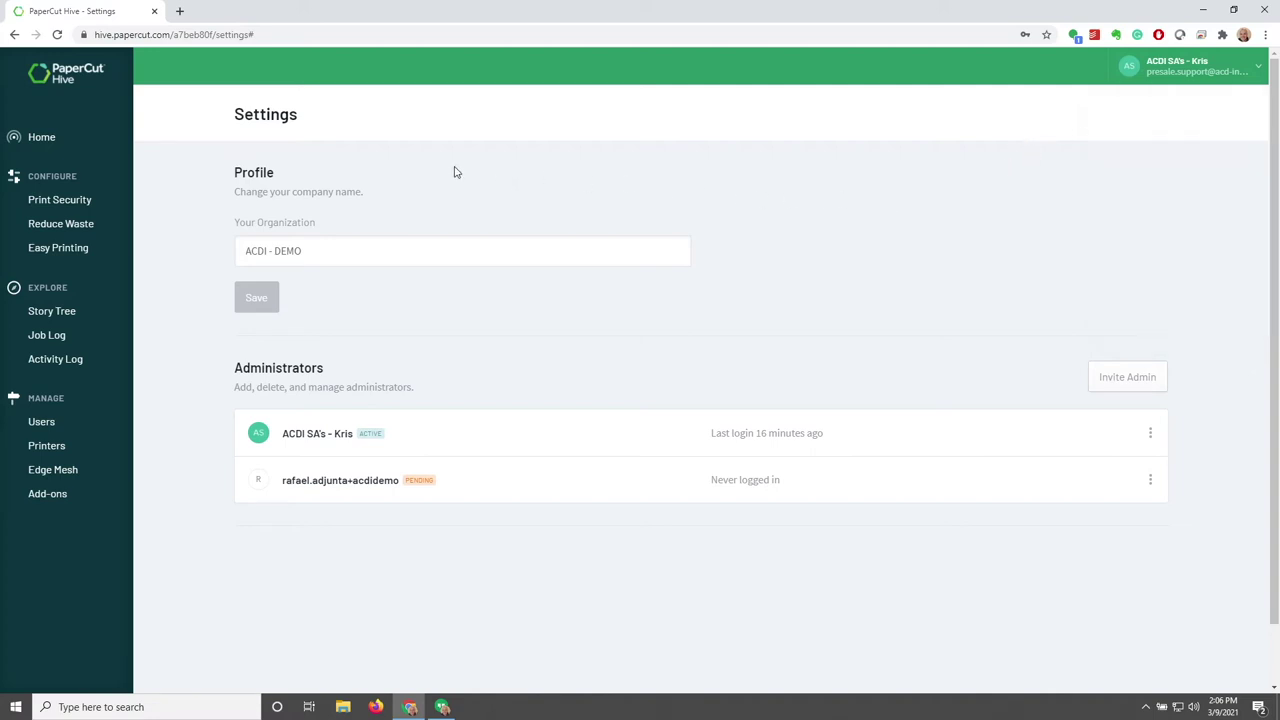
drag(85, 181, 40, 177)
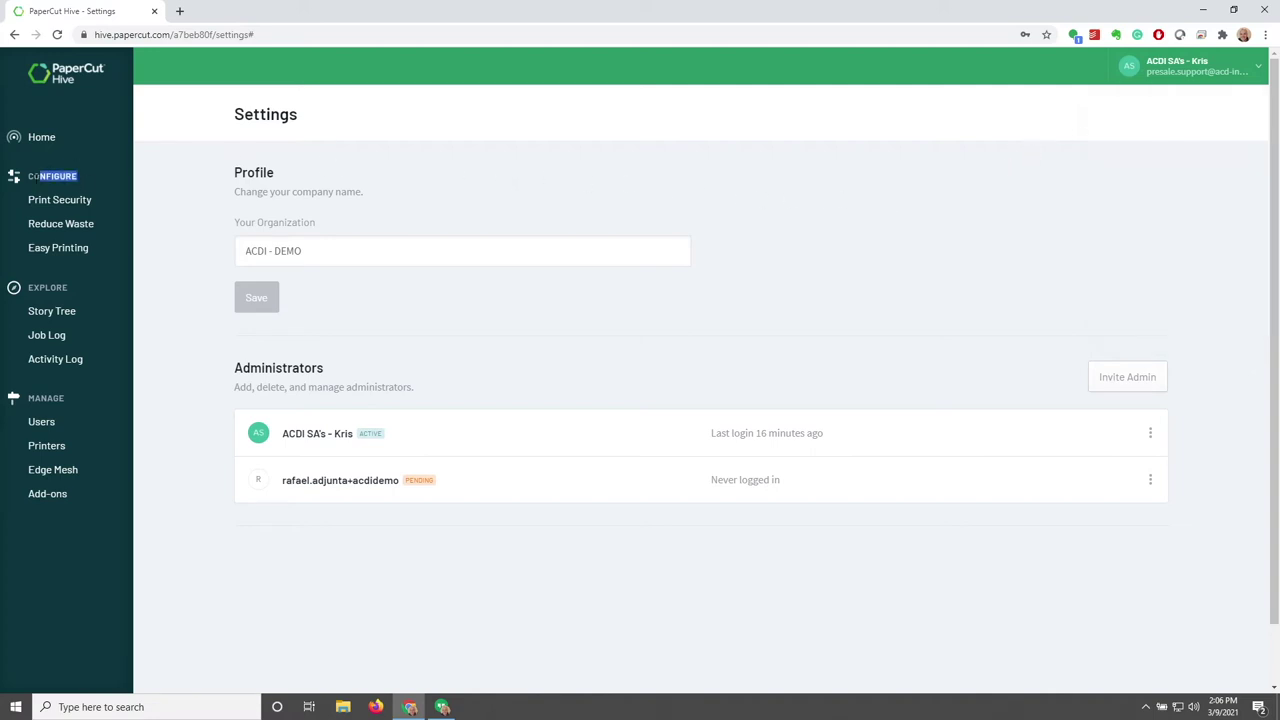
click(96, 177)
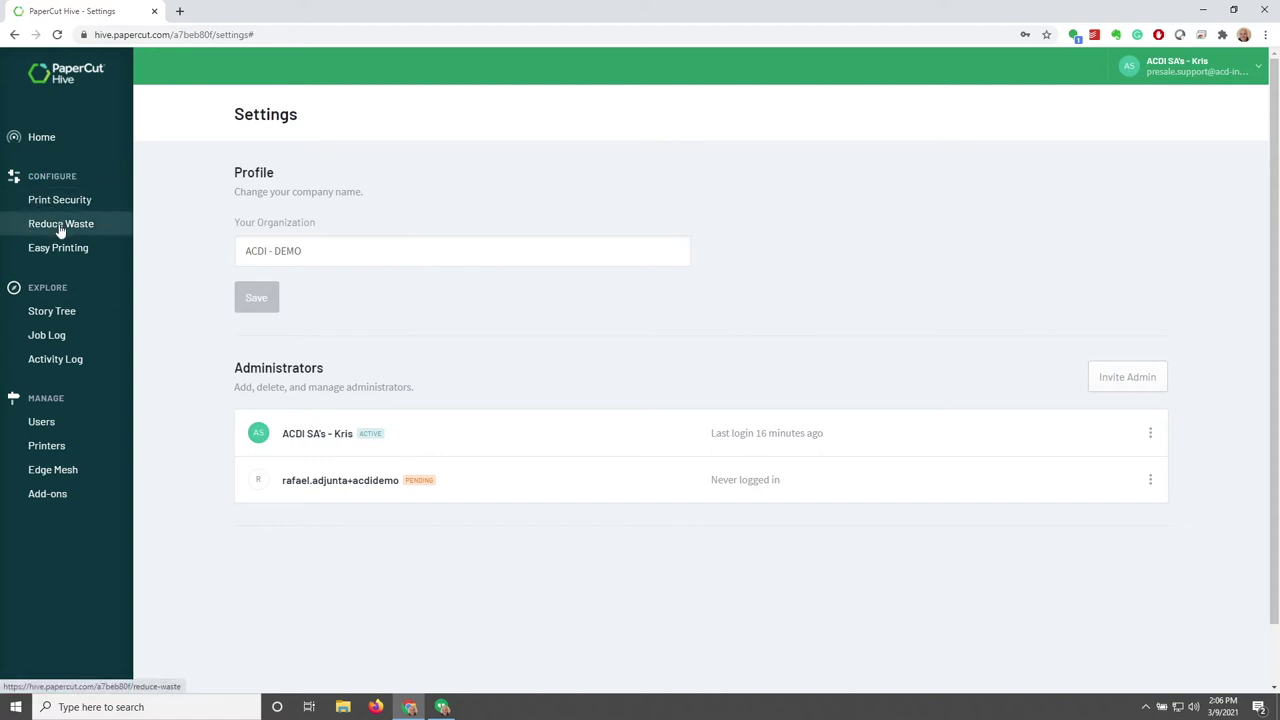
click(64, 204)
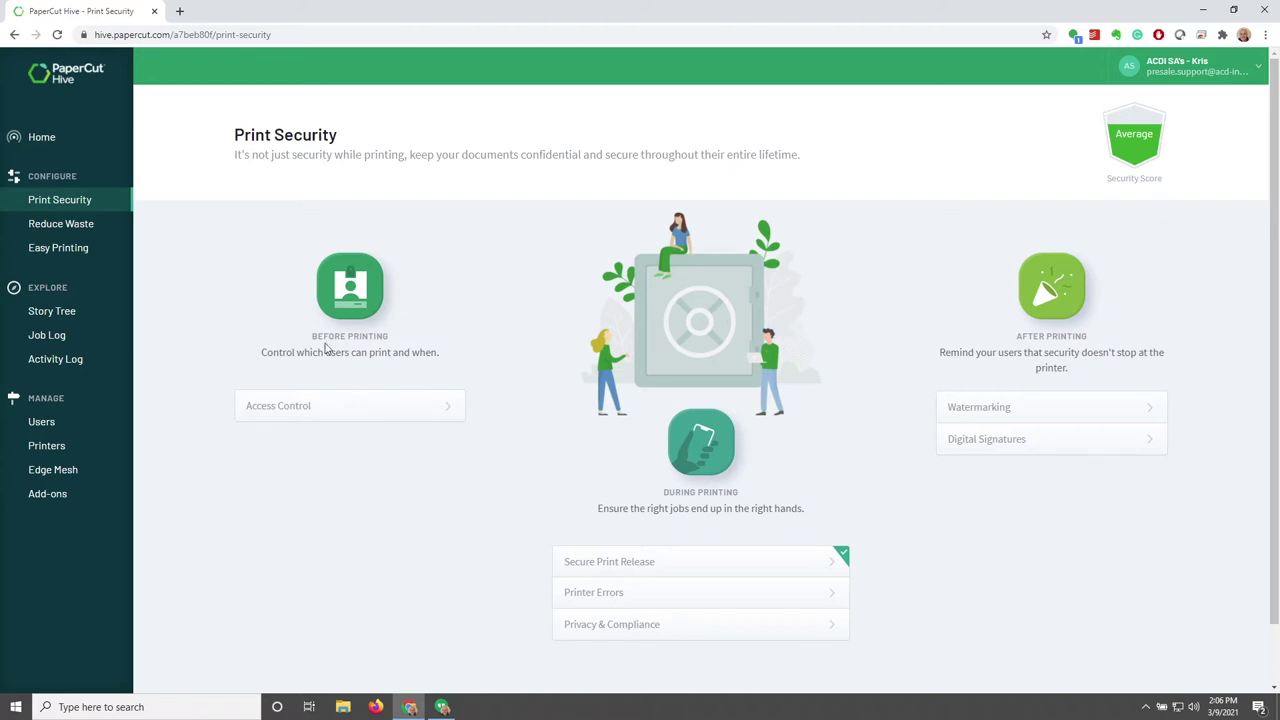
click(385, 410)
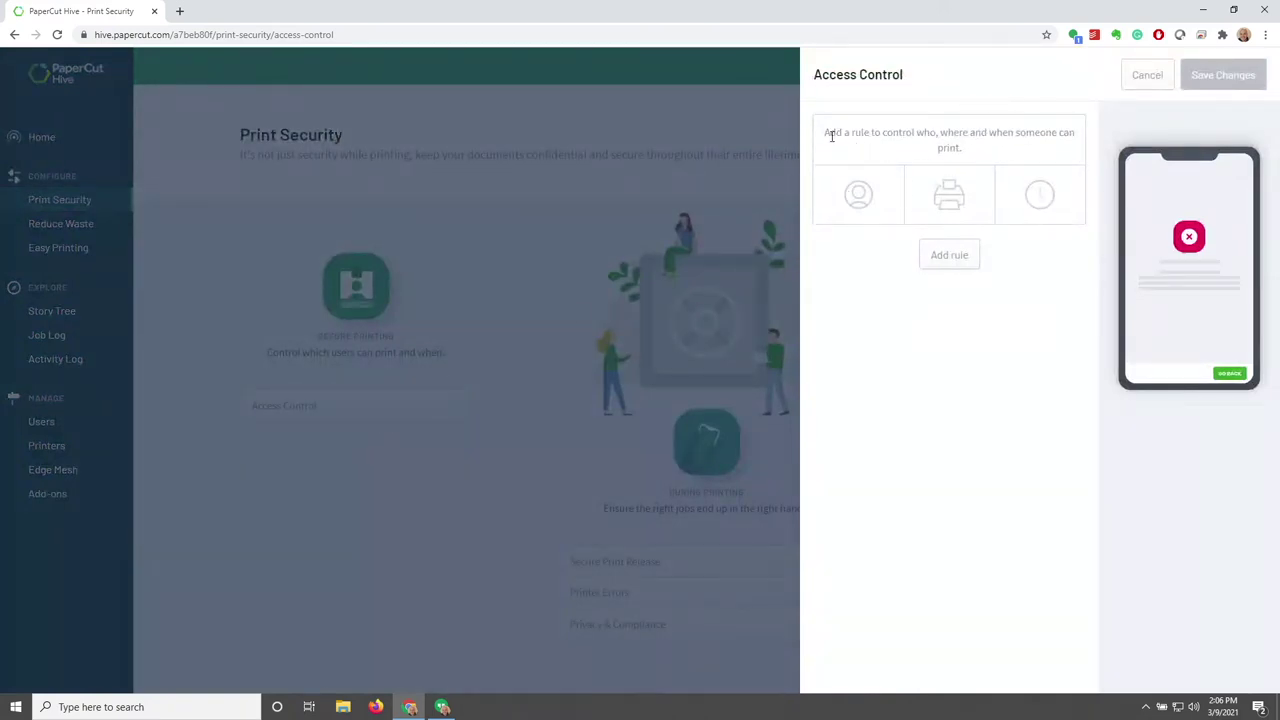
drag(828, 134, 967, 153)
click(979, 167)
click(946, 261)
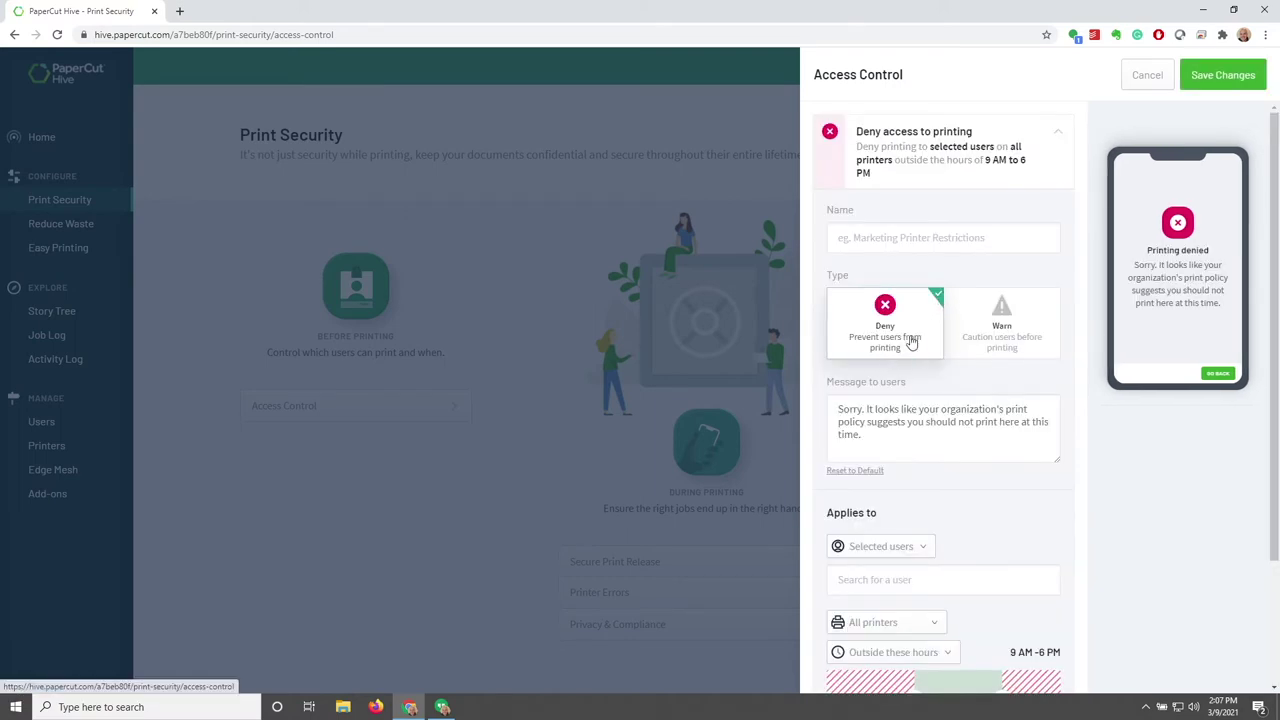
click(982, 347)
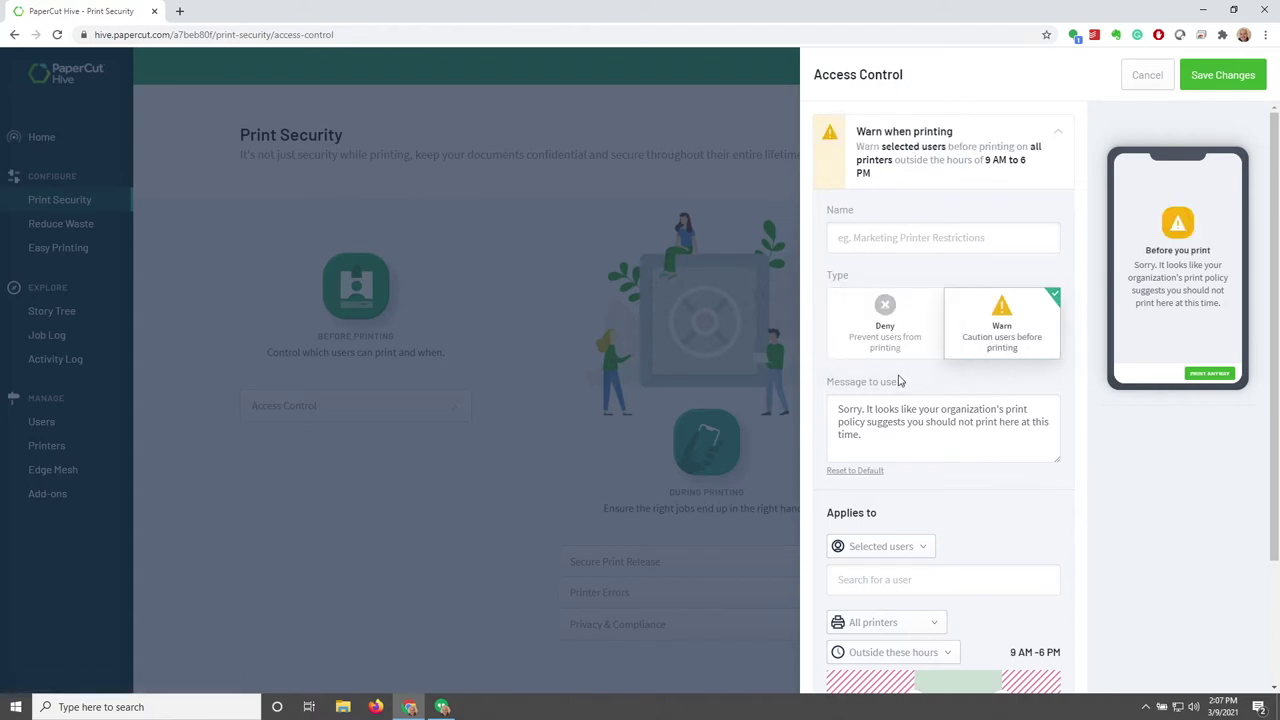
scroll(870, 340, down, 2)
click(861, 323)
key(ctrl+a)
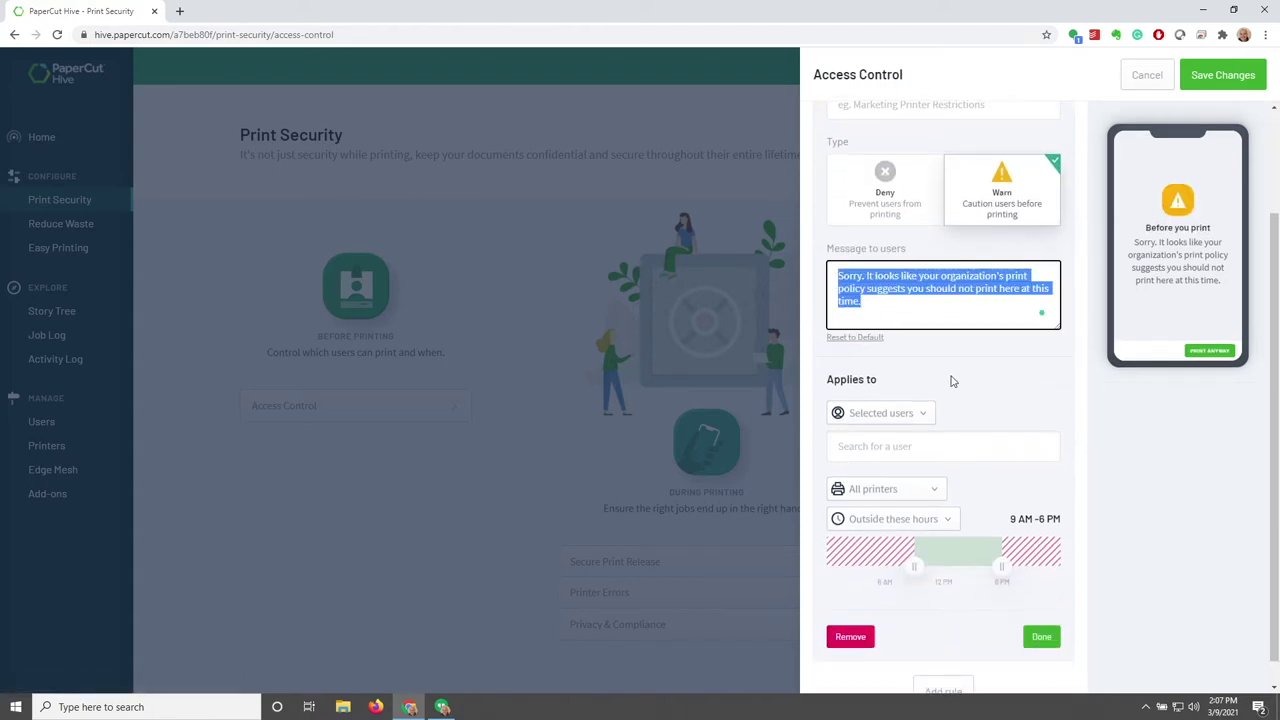
click(948, 387)
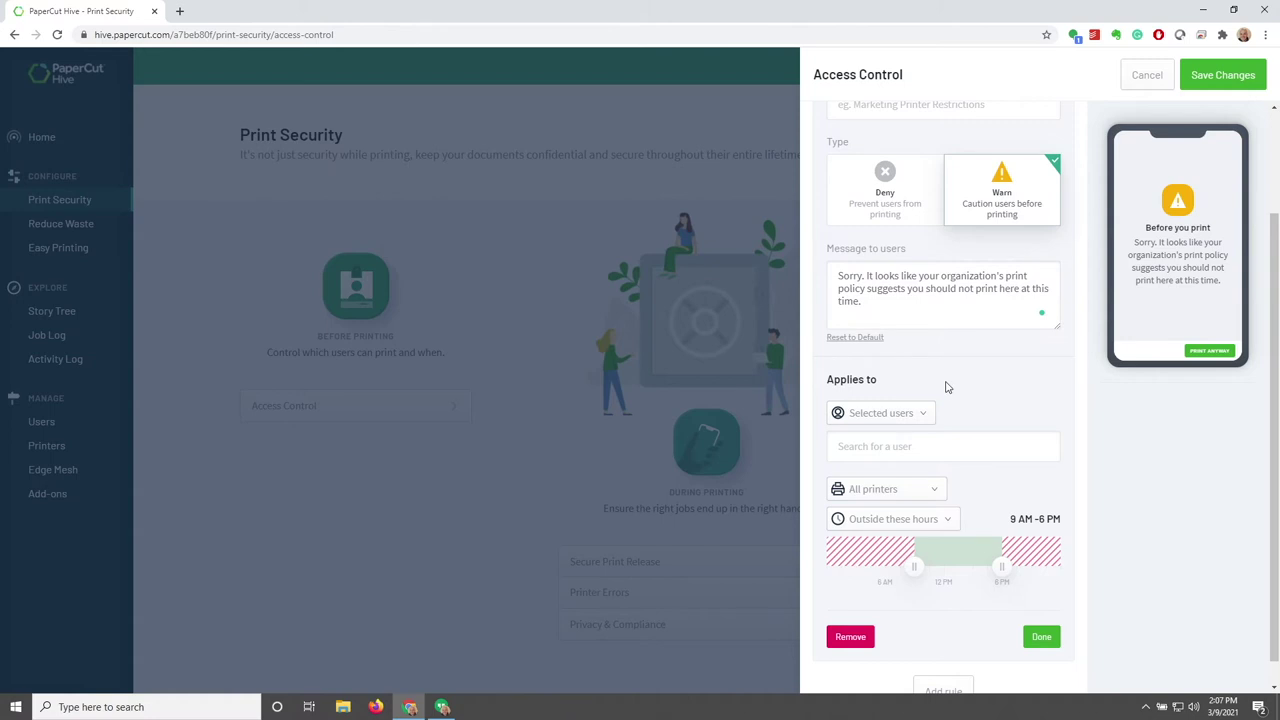
click(877, 417)
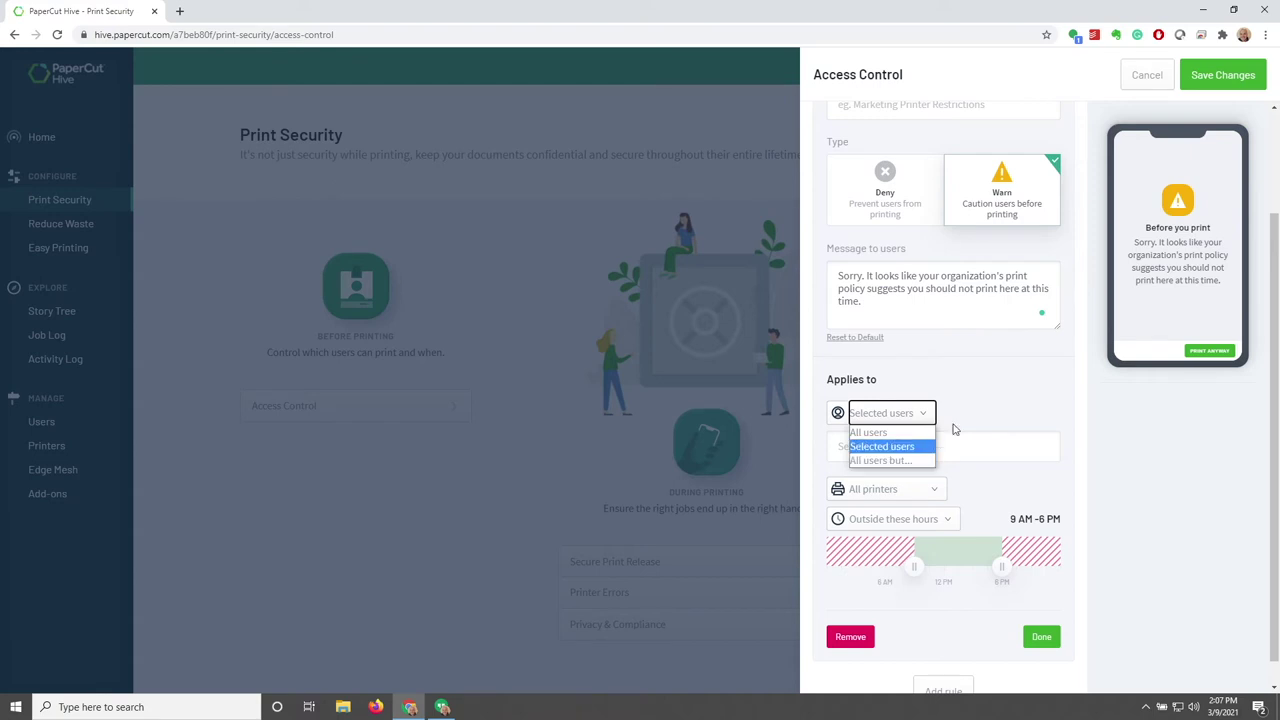
click(981, 390)
scroll(888, 486, down, 1)
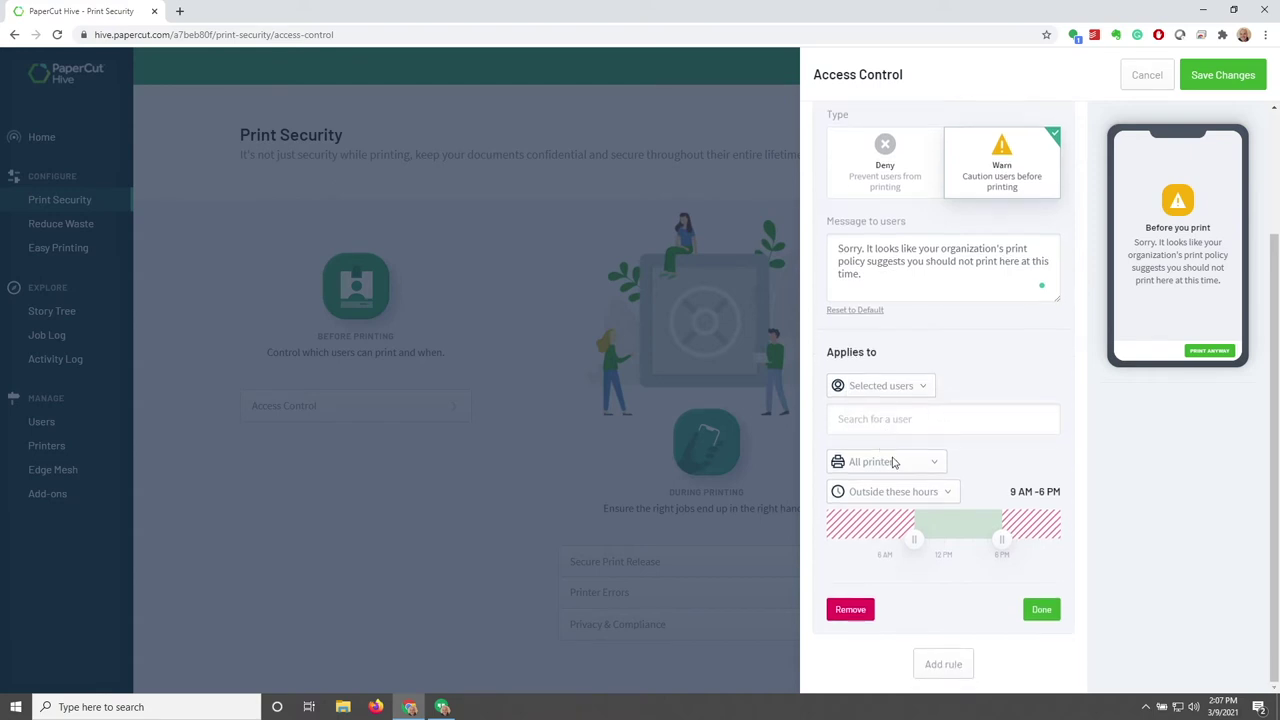
click(894, 461)
click(1005, 458)
click(926, 493)
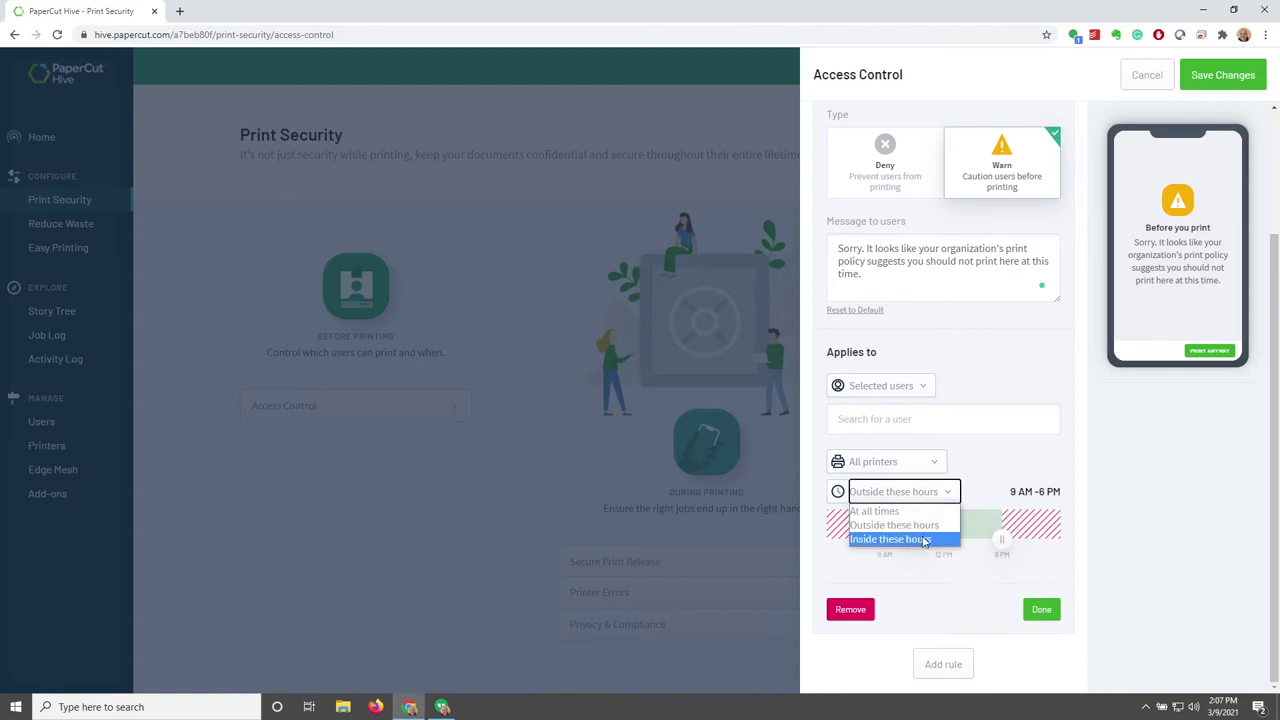
click(1008, 458)
drag(914, 538, 885, 543)
mouse_move(1003, 541)
mouse_down()
mouse_move(1051, 532)
mouse_move(1000, 537)
mouse_up()
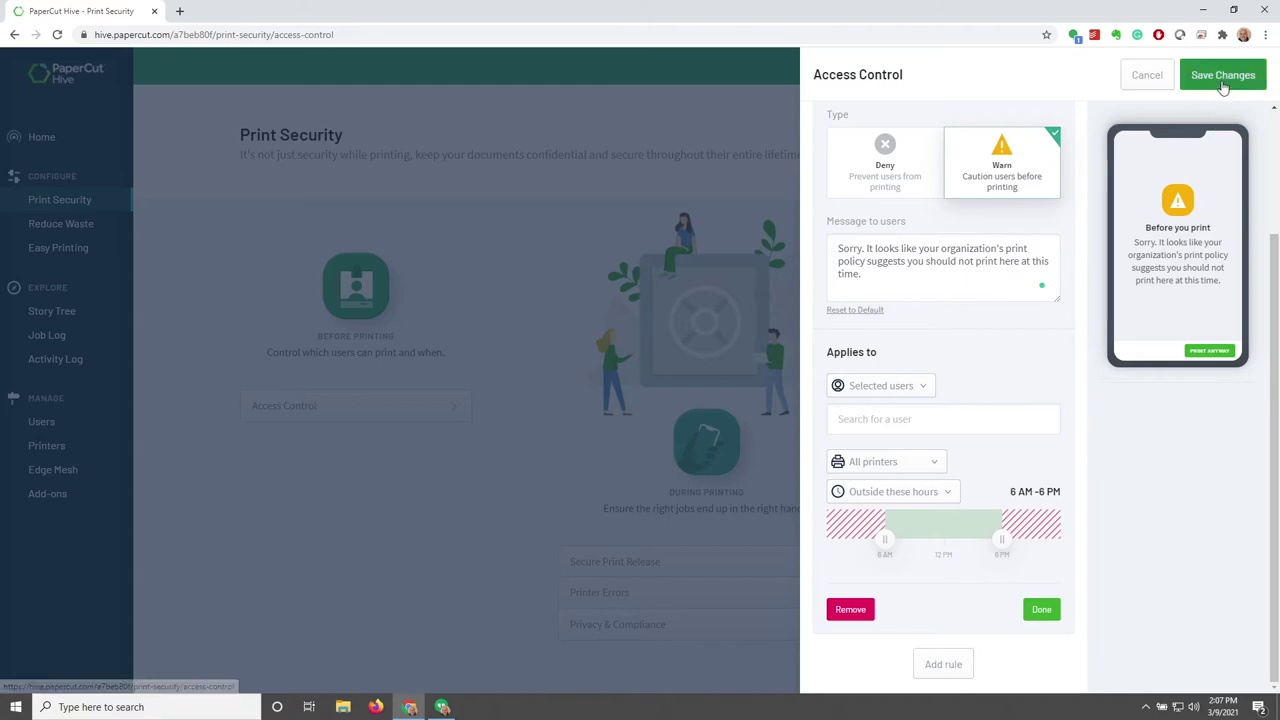
click(1149, 78)
scroll(580, 350, down, 1)
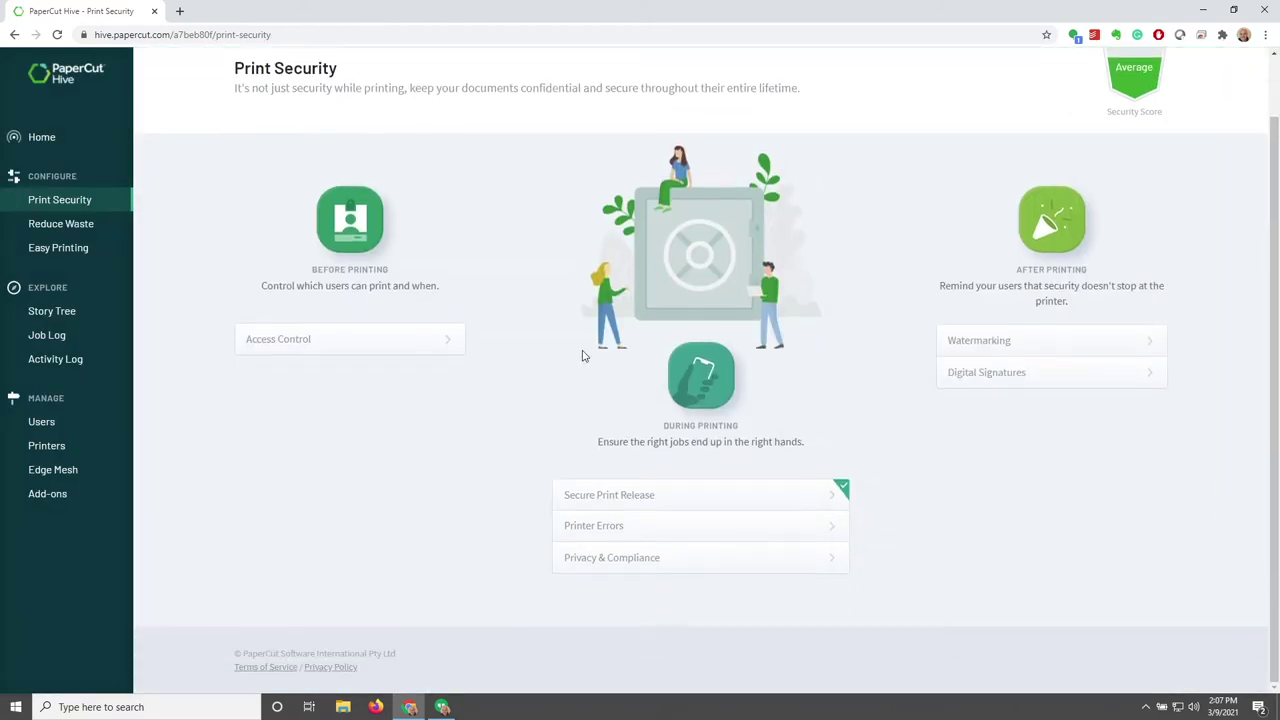
click(664, 500)
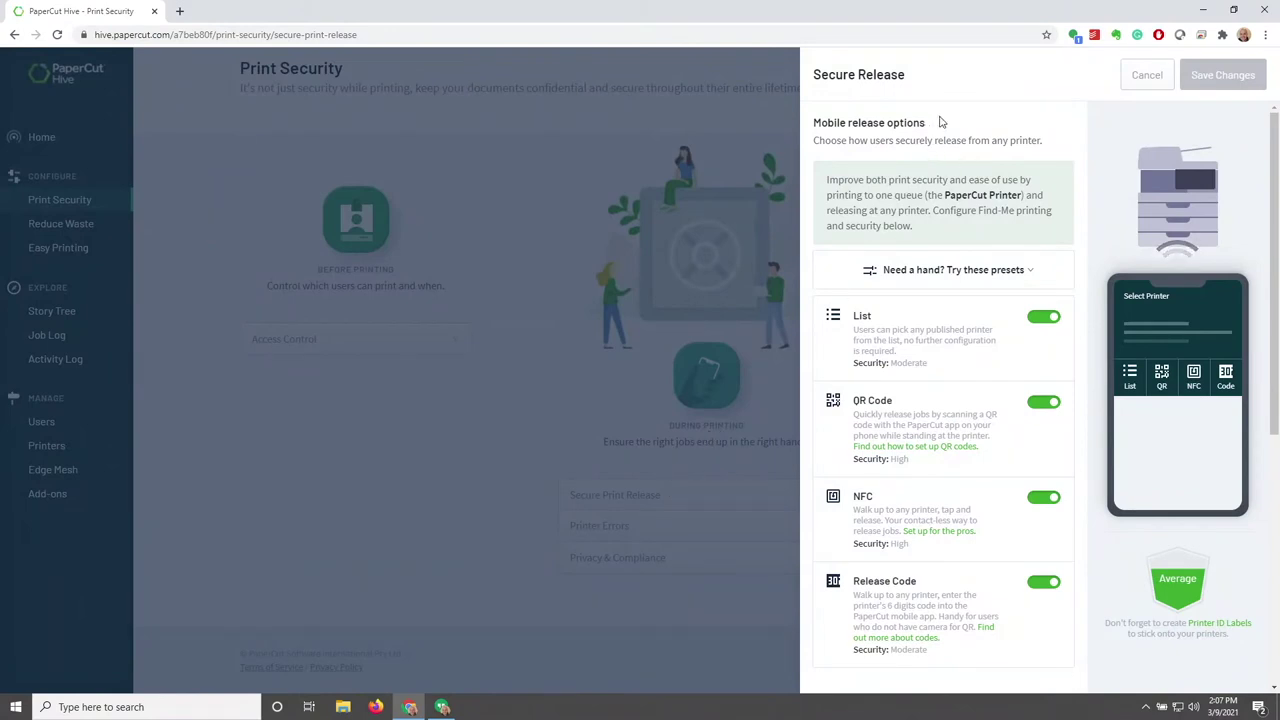
drag(927, 123, 1060, 152)
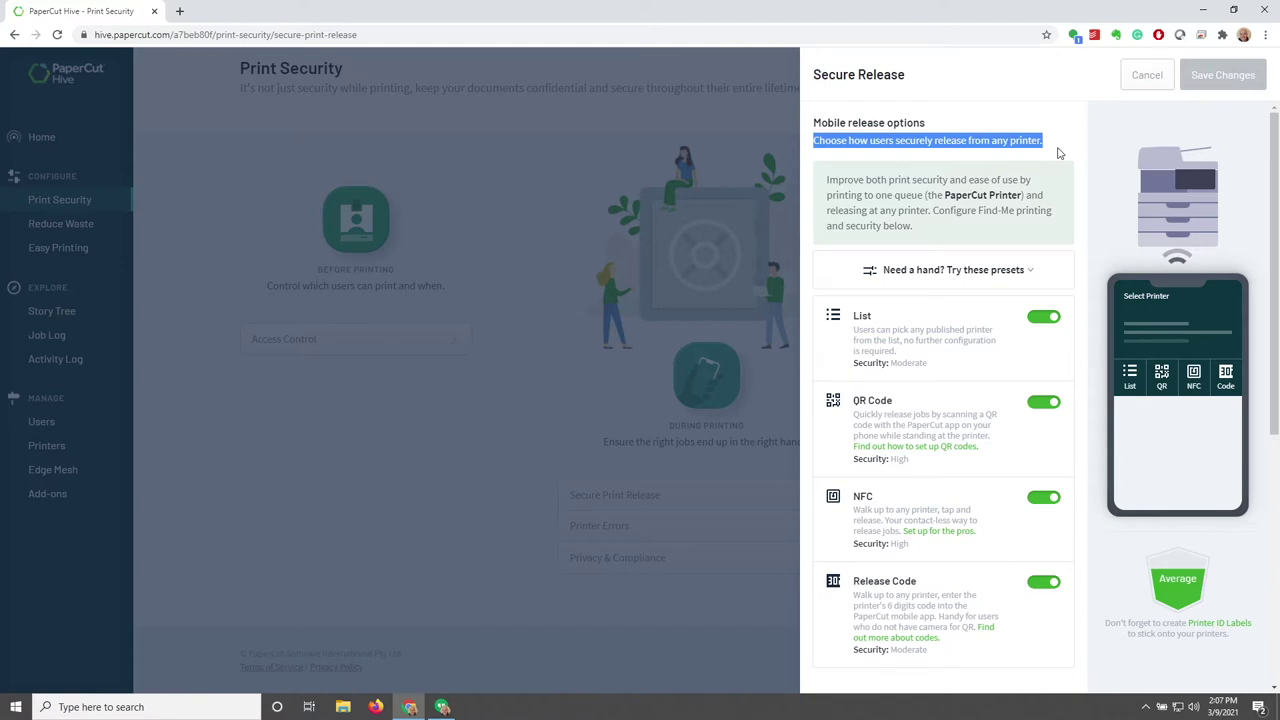
click(1091, 235)
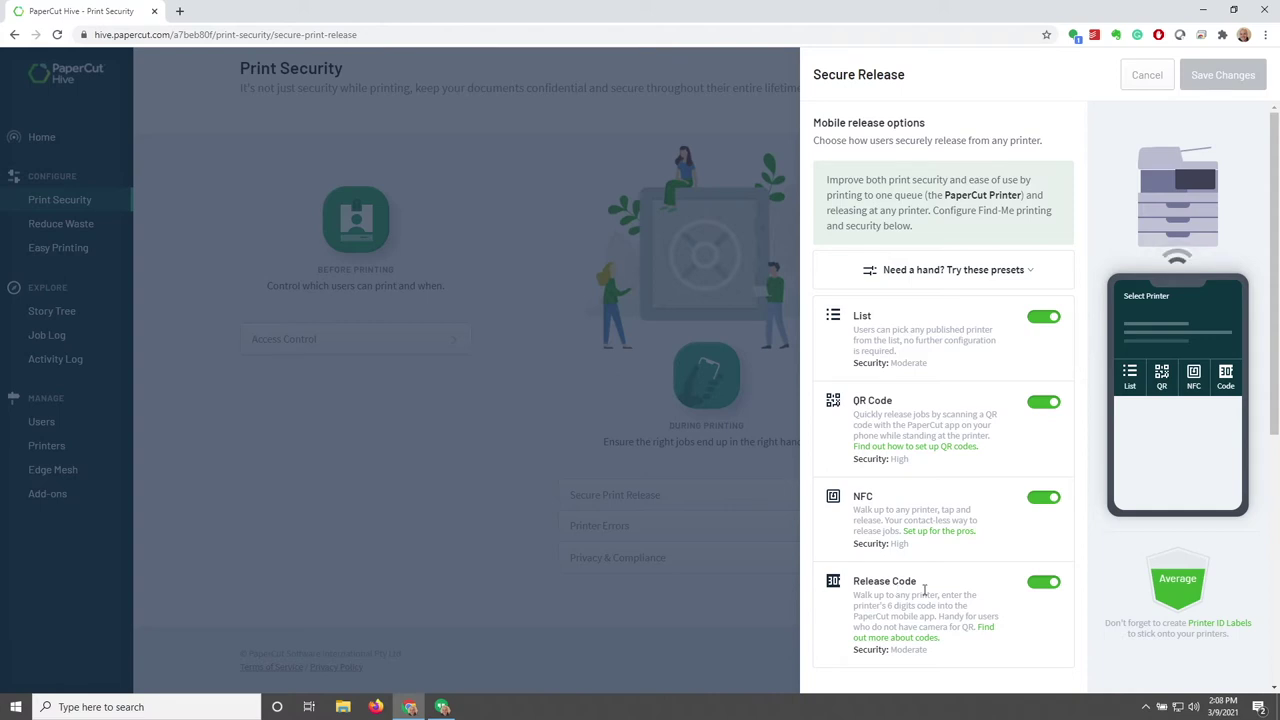
click(1145, 80)
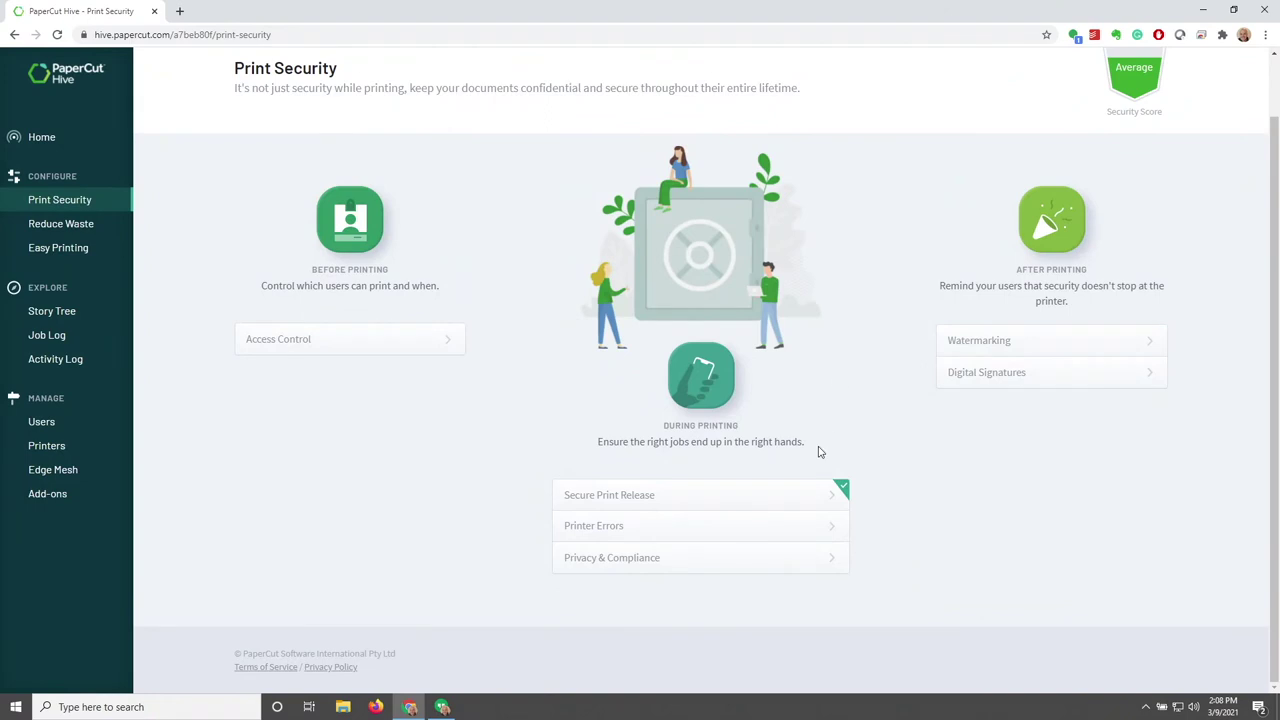
click(754, 525)
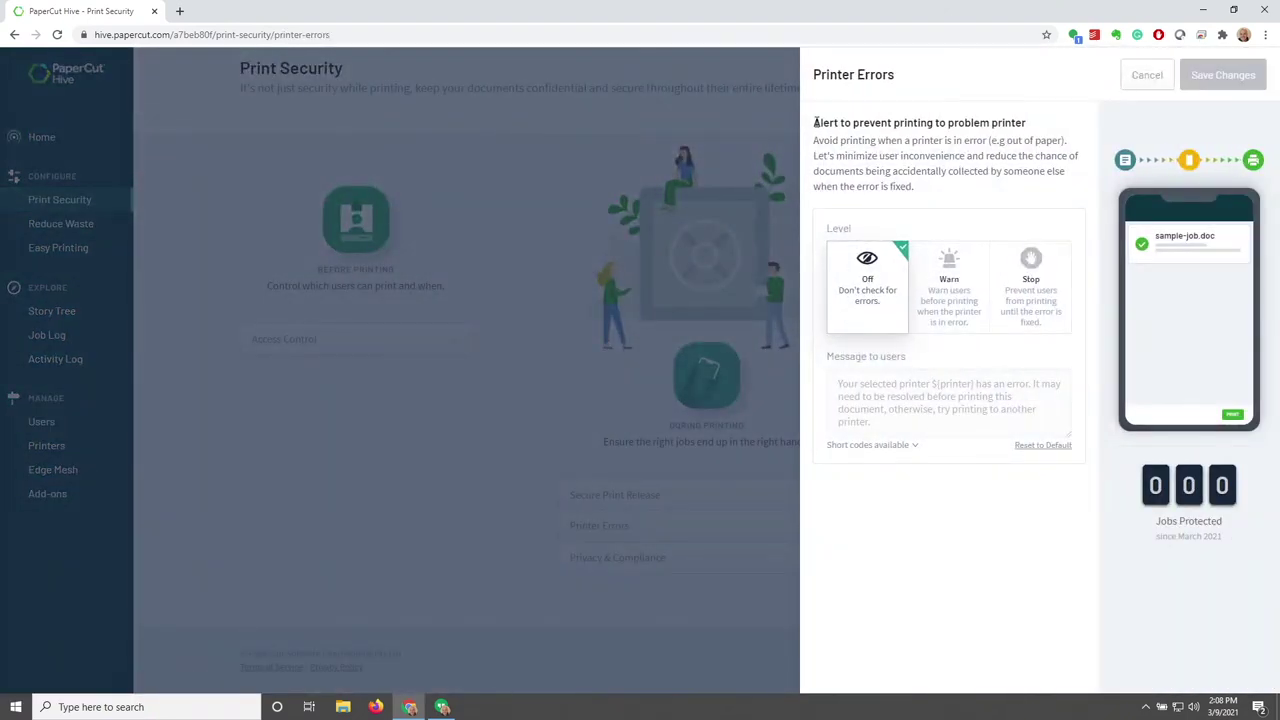
drag(815, 122, 1030, 124)
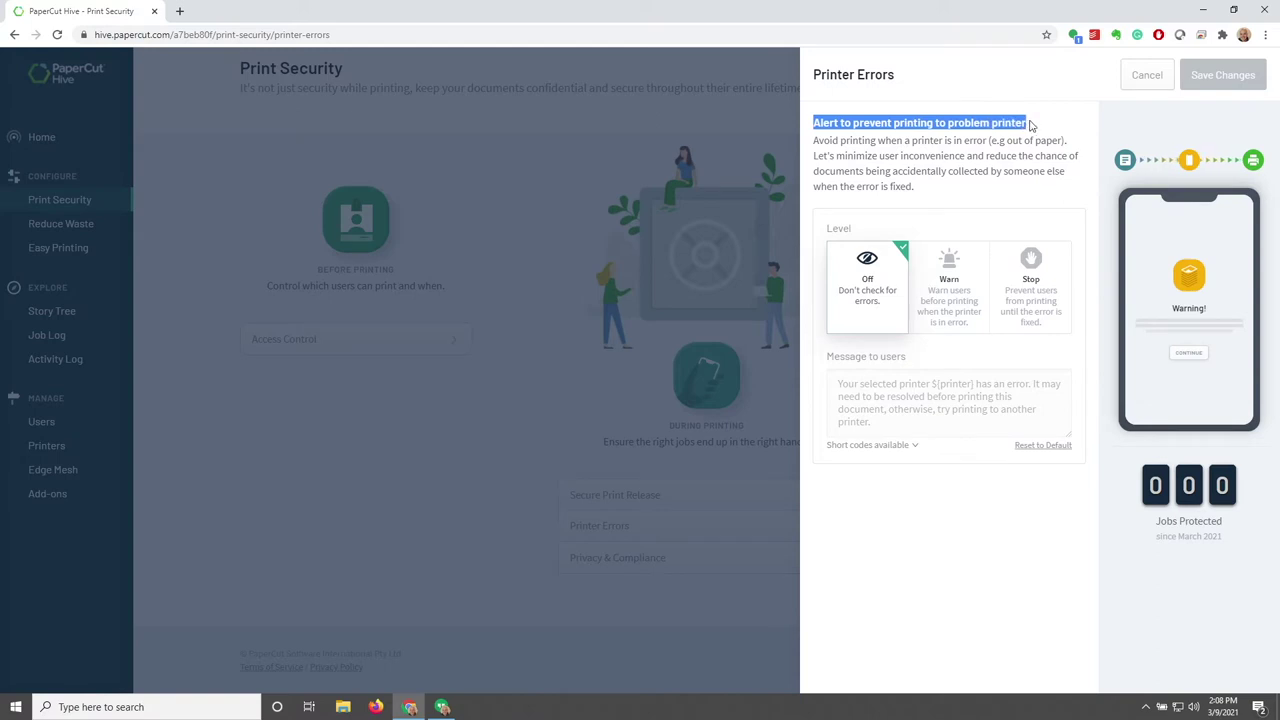
drag(930, 192, 812, 141)
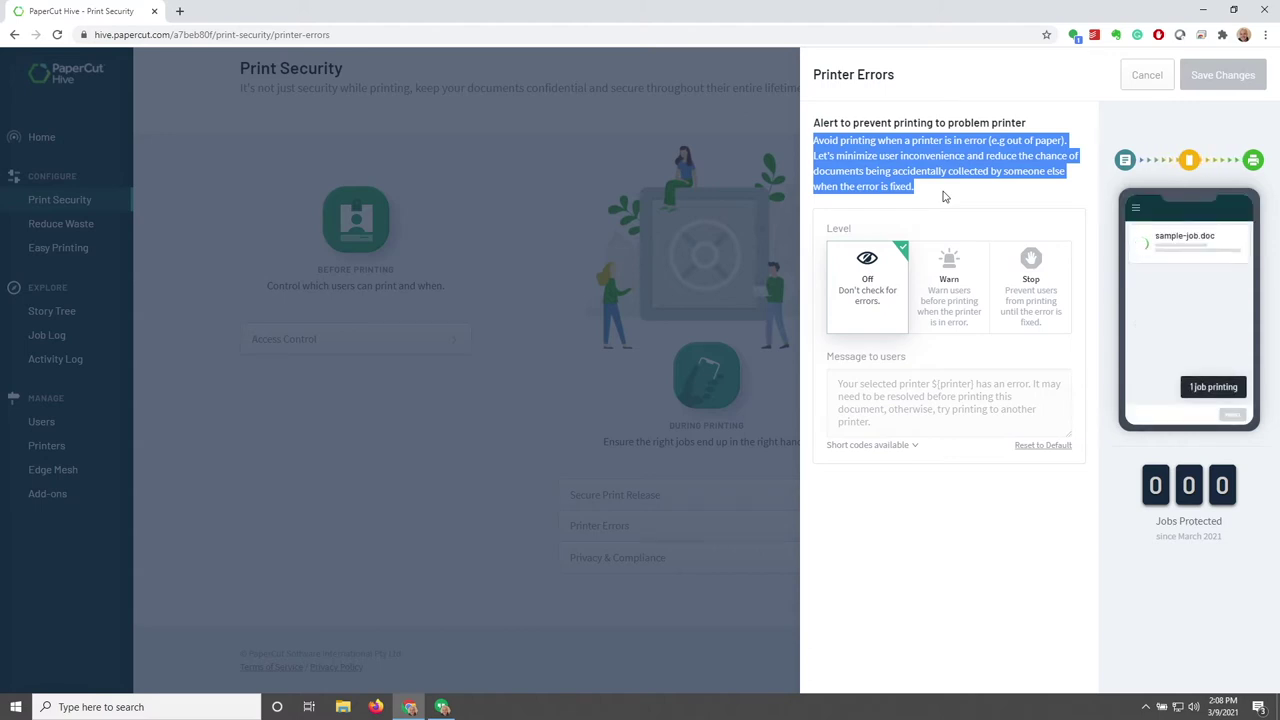
click(945, 197)
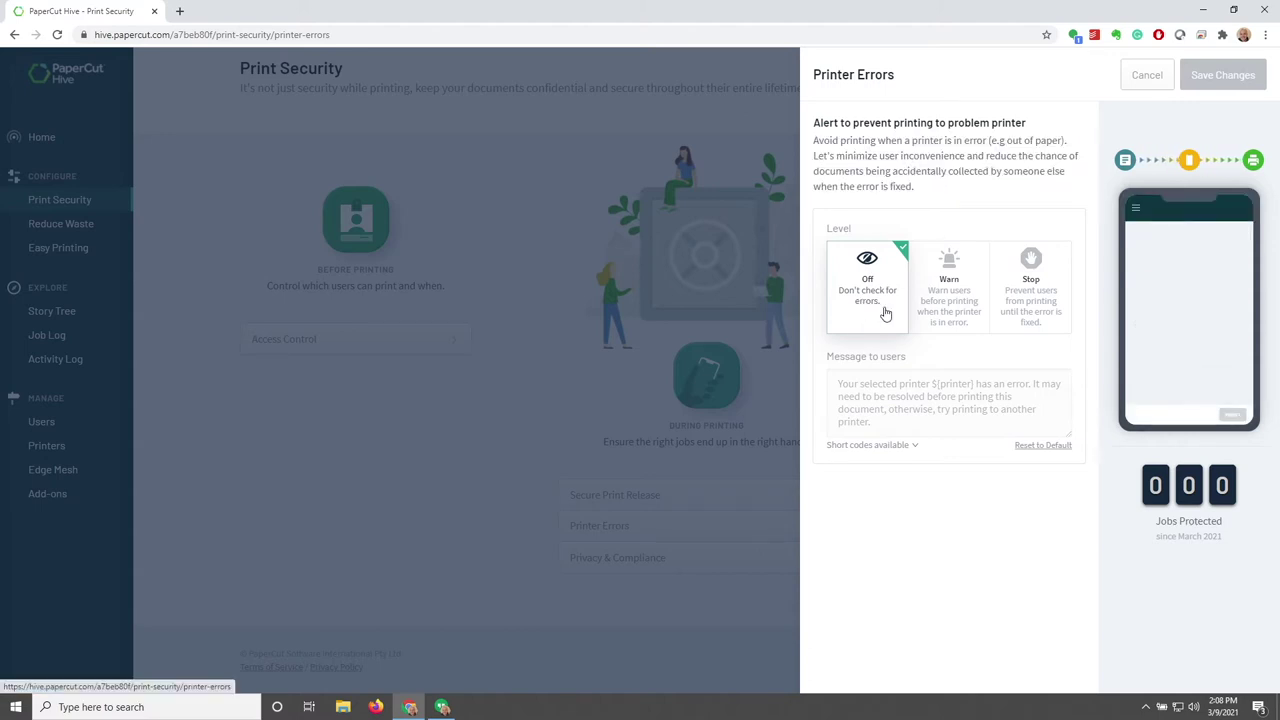
click(950, 313)
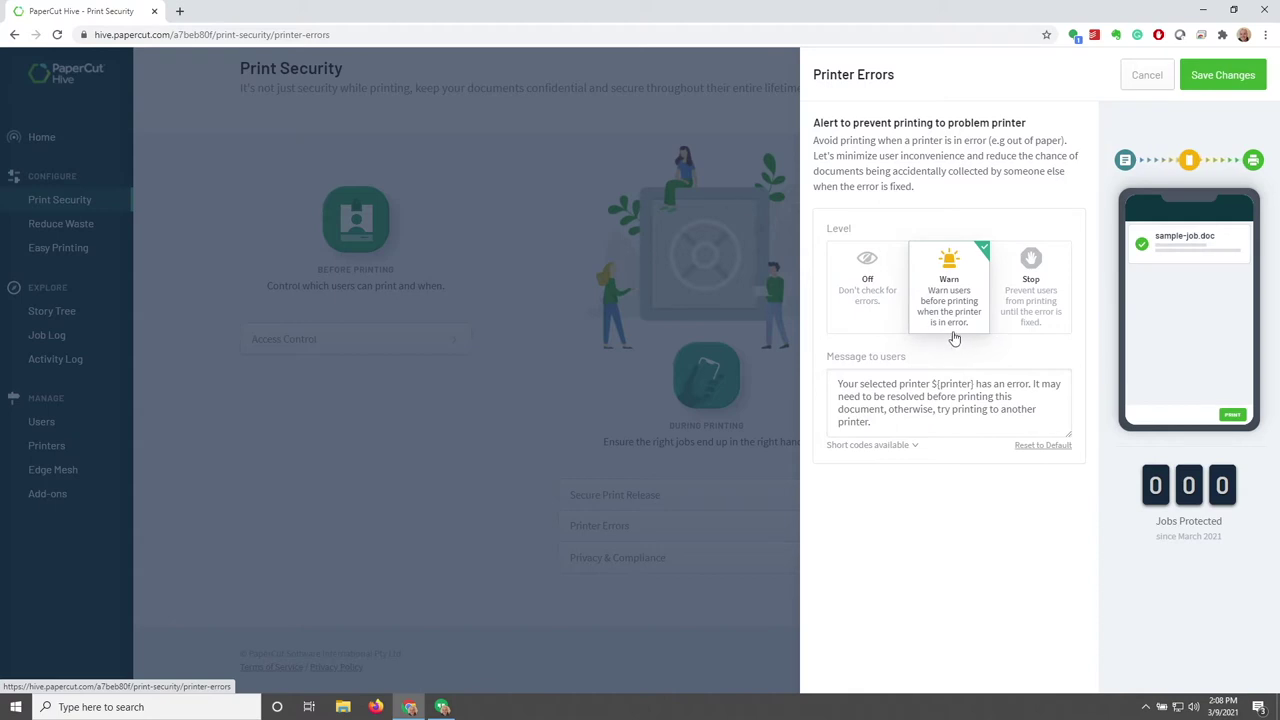
click(1047, 312)
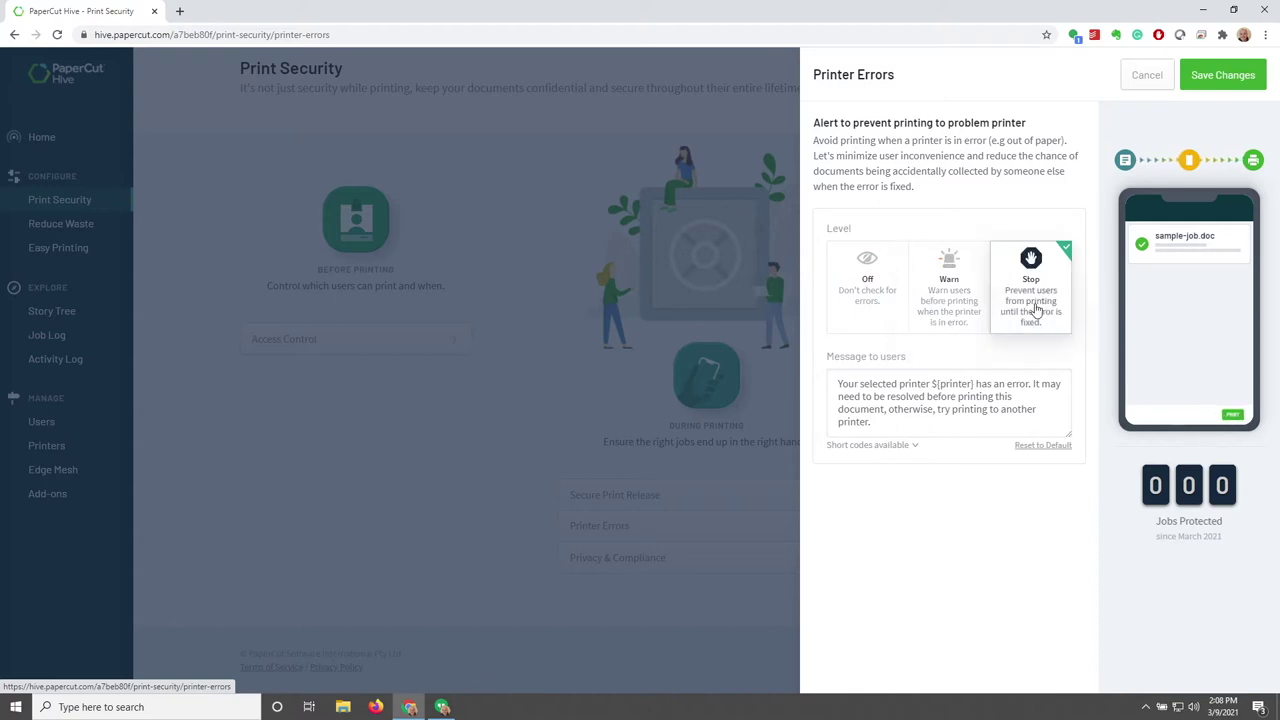
drag(870, 423, 813, 380)
click(976, 493)
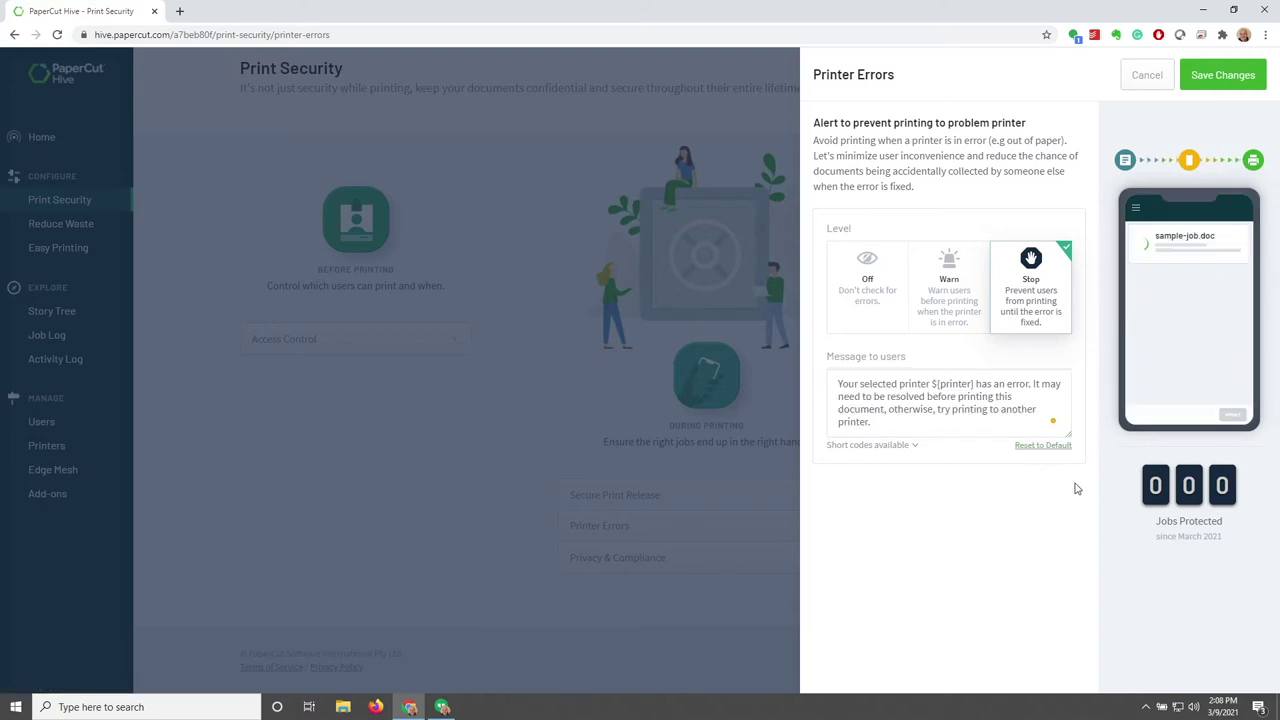
click(1150, 77)
Review Privacy & Compliance thumbnail visibility, close it unchanged, and open the Watermarking settings
click(680, 566)
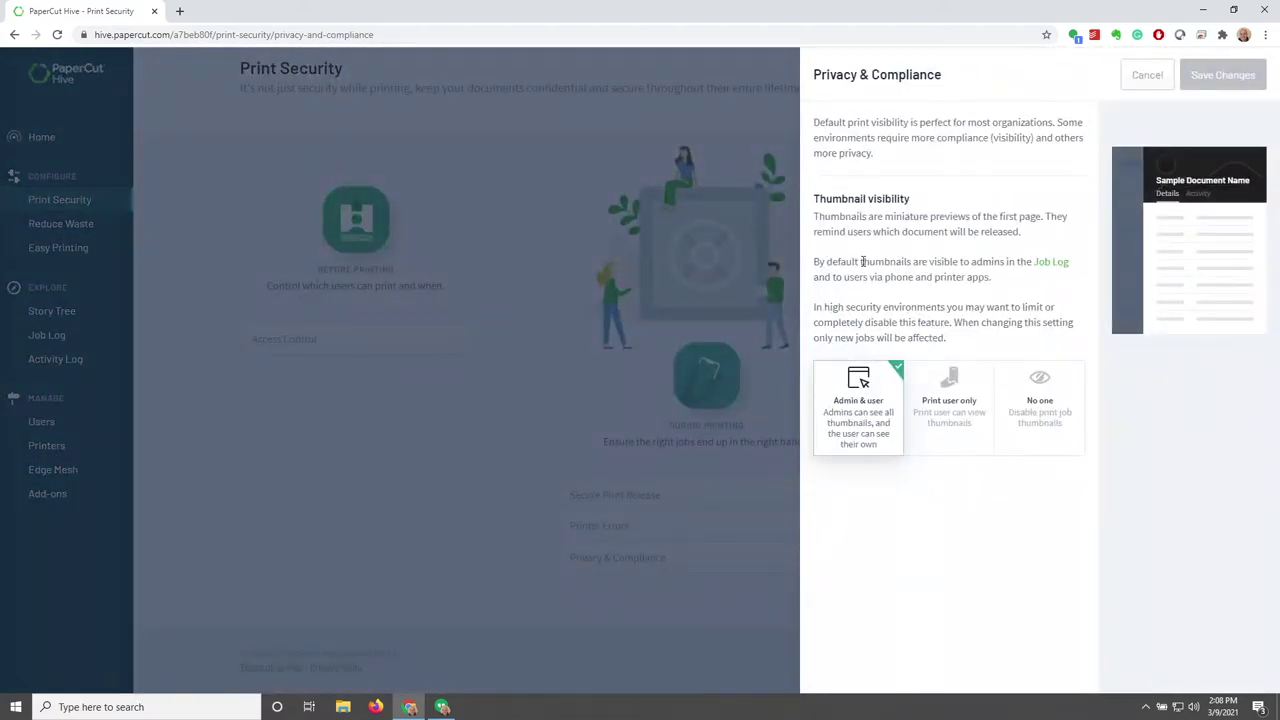
drag(907, 199, 813, 209)
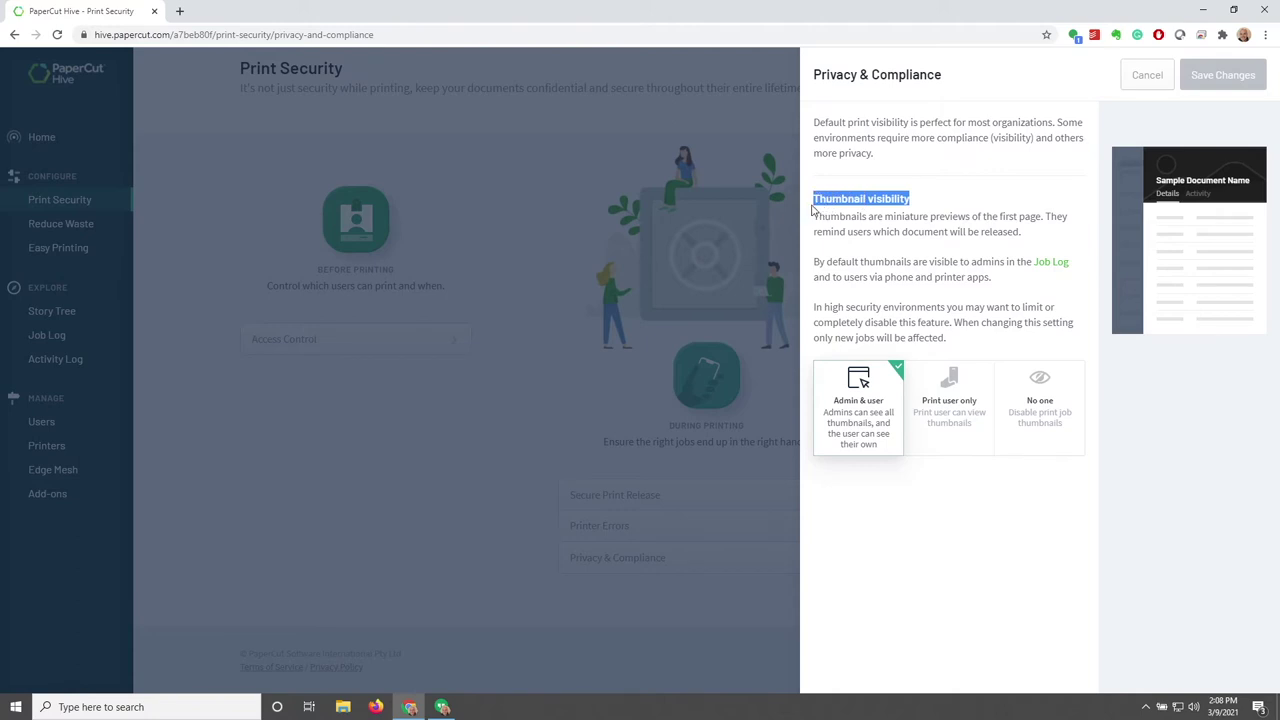
click(893, 541)
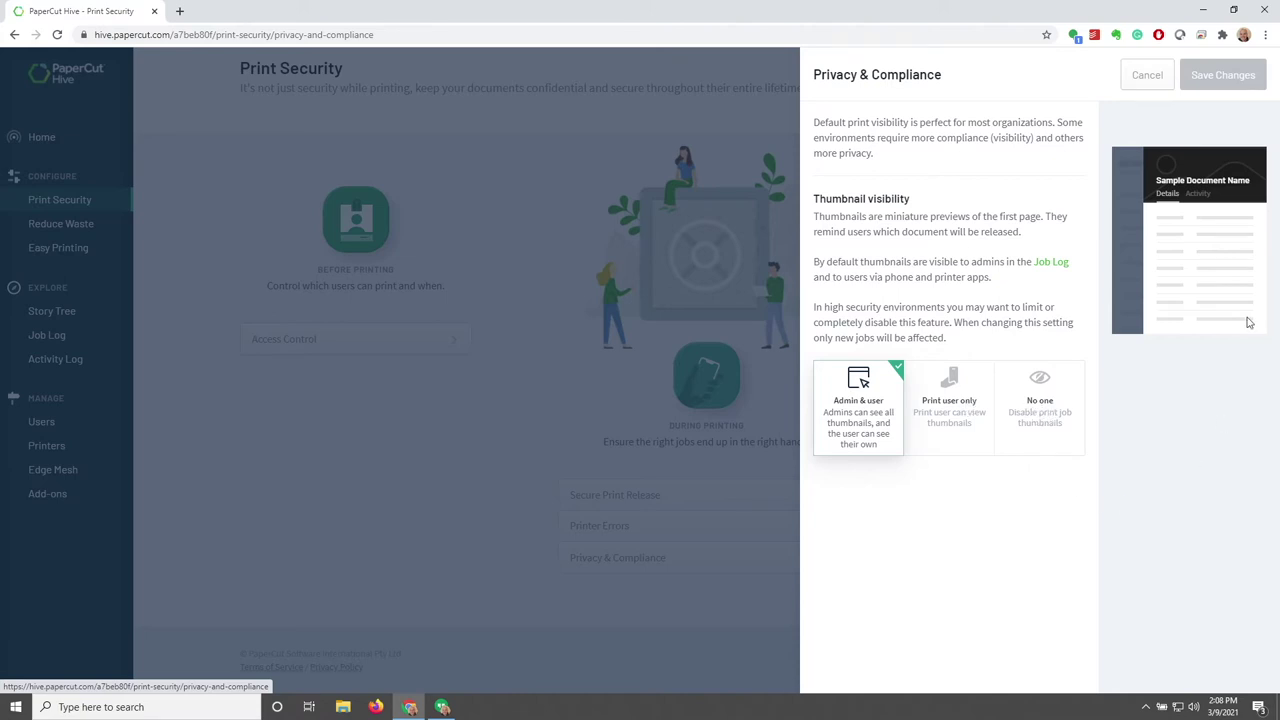
click(1160, 90)
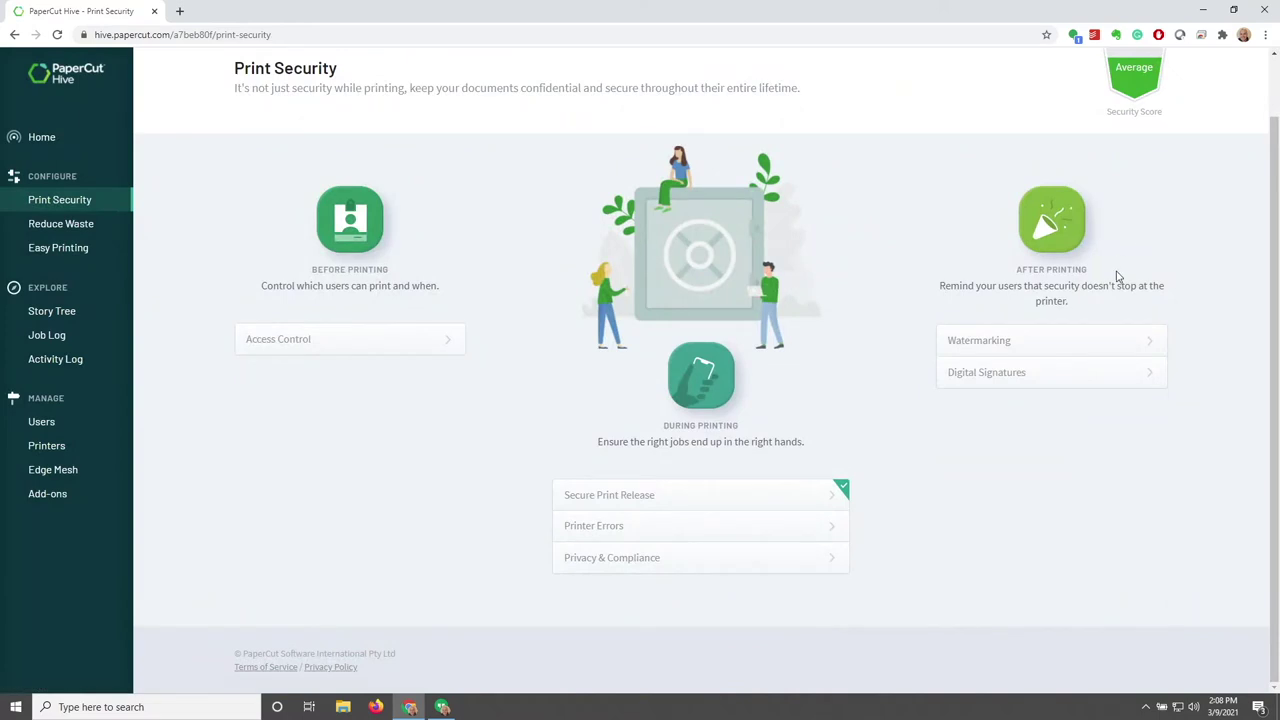
click(1052, 349)
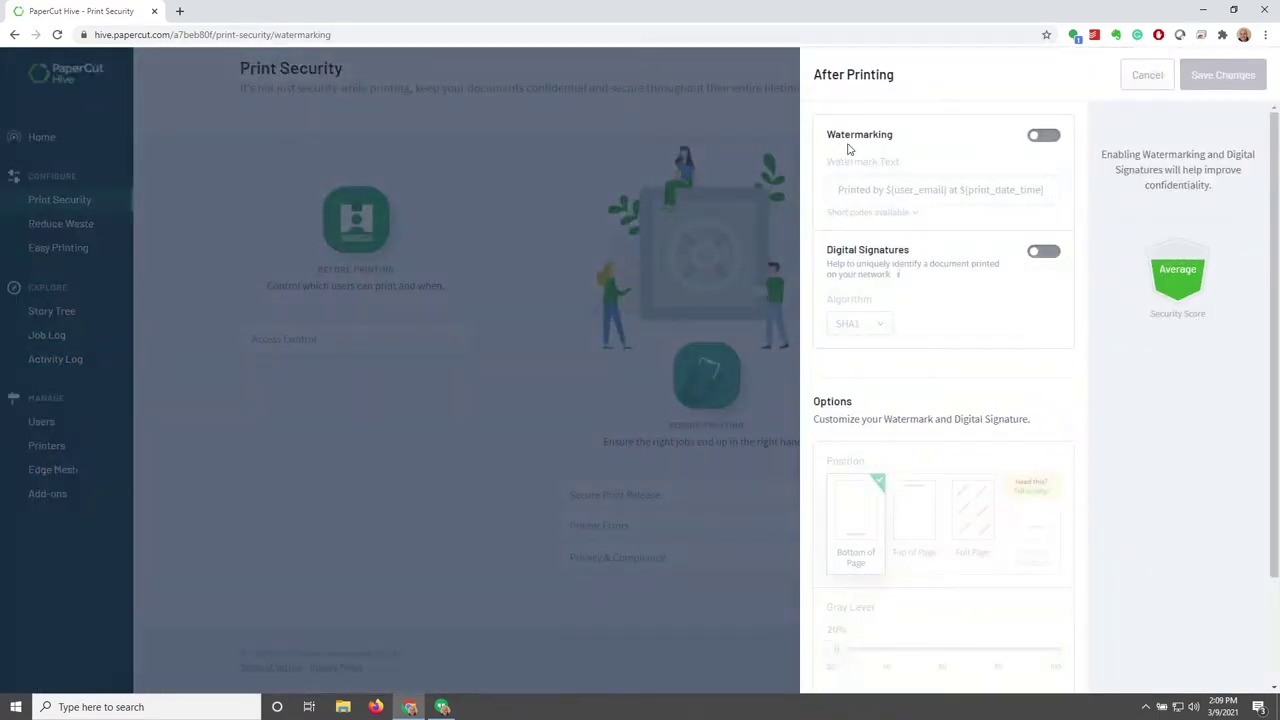
Try watermarking and its short-code list, then switch watermarking back off
click(1040, 136)
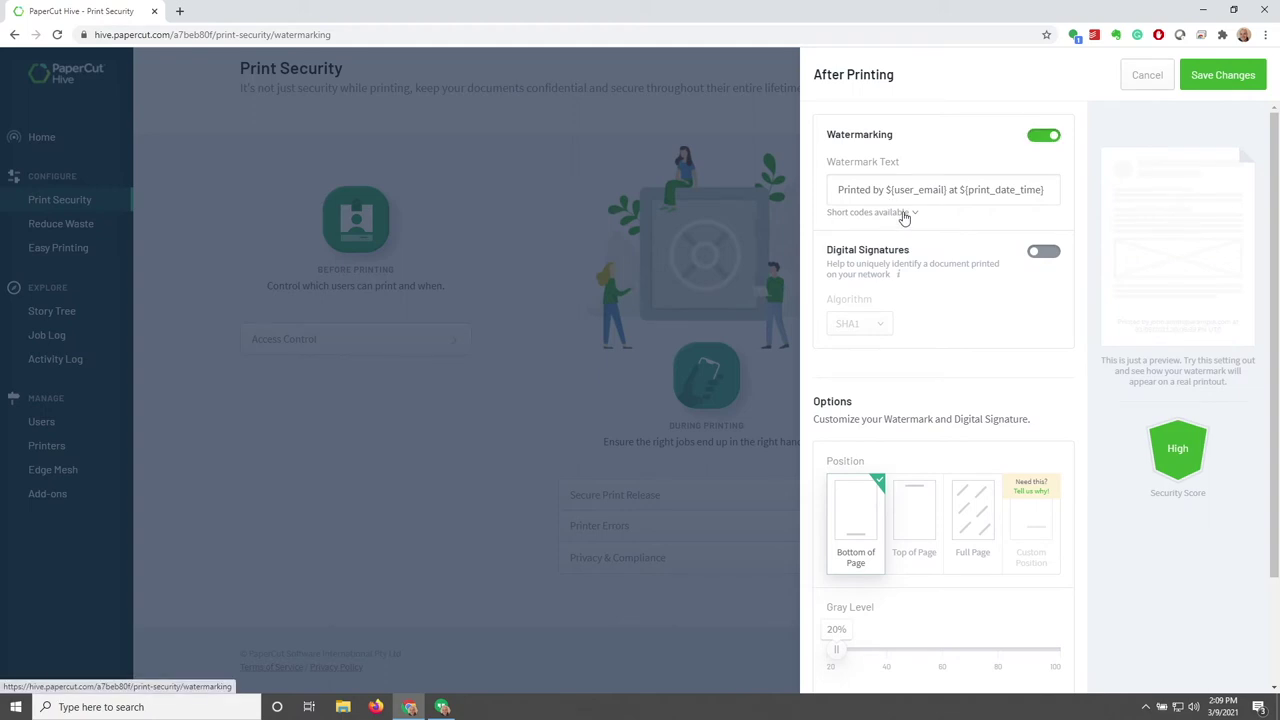
click(903, 213)
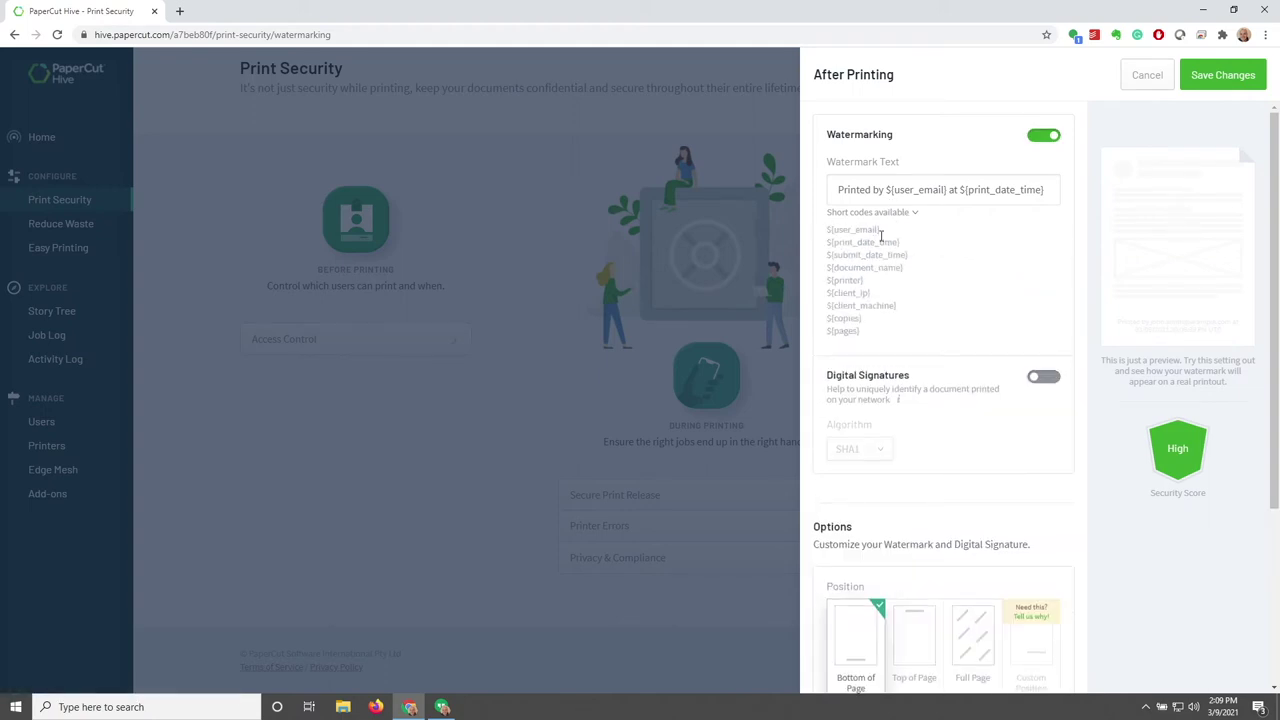
click(913, 216)
click(1046, 137)
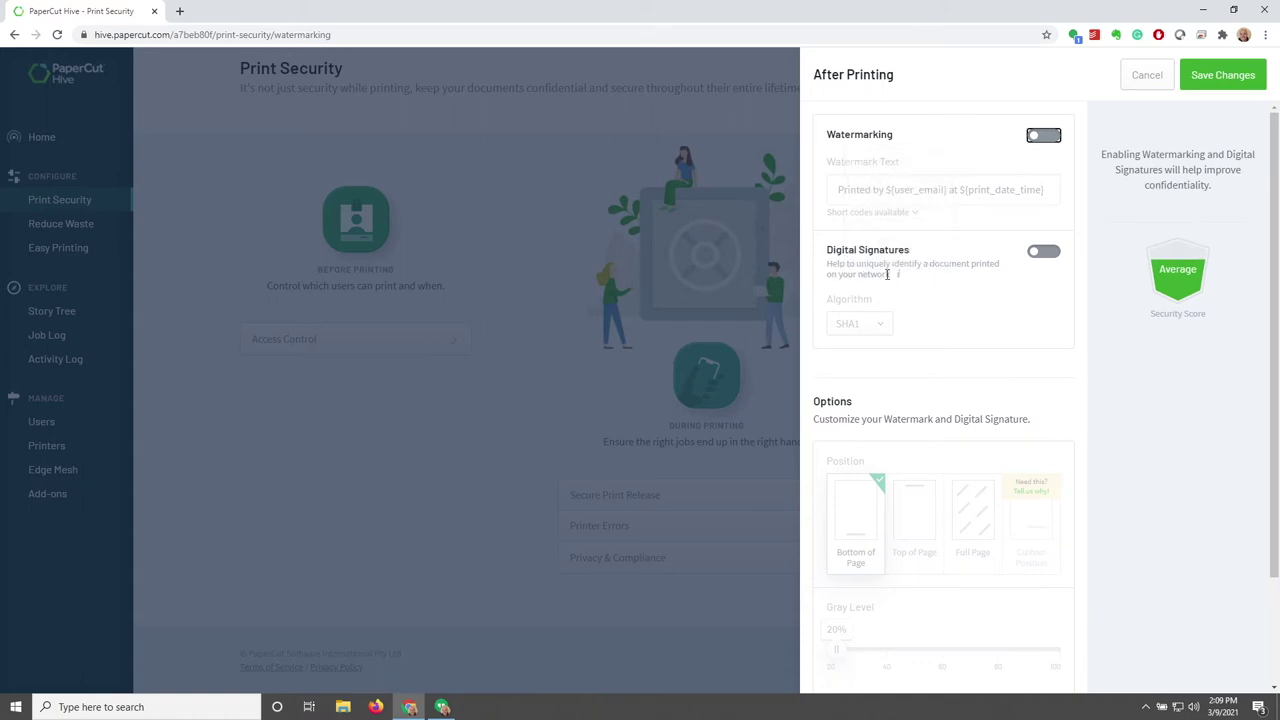
Try digital signatures with the SHA1 algorithm, switch them off, and cancel After Printing unsaved
mouse_move(897, 278)
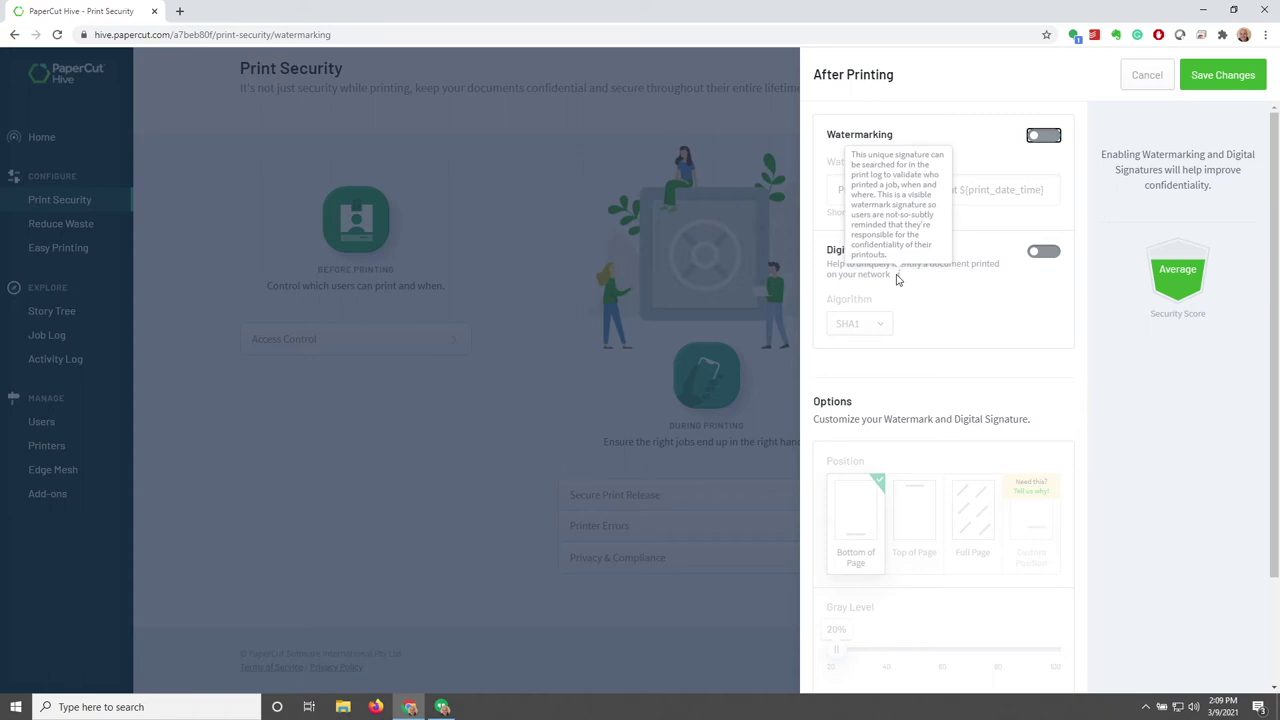
click(1043, 251)
click(884, 324)
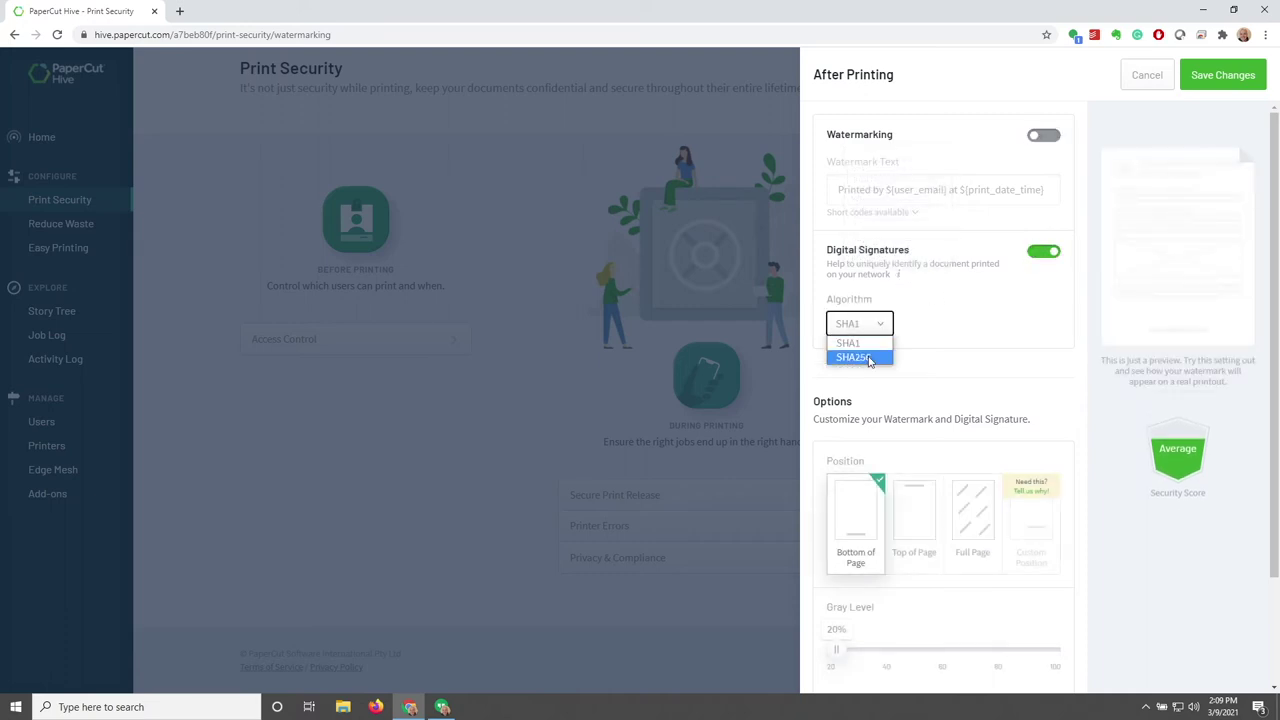
click(878, 342)
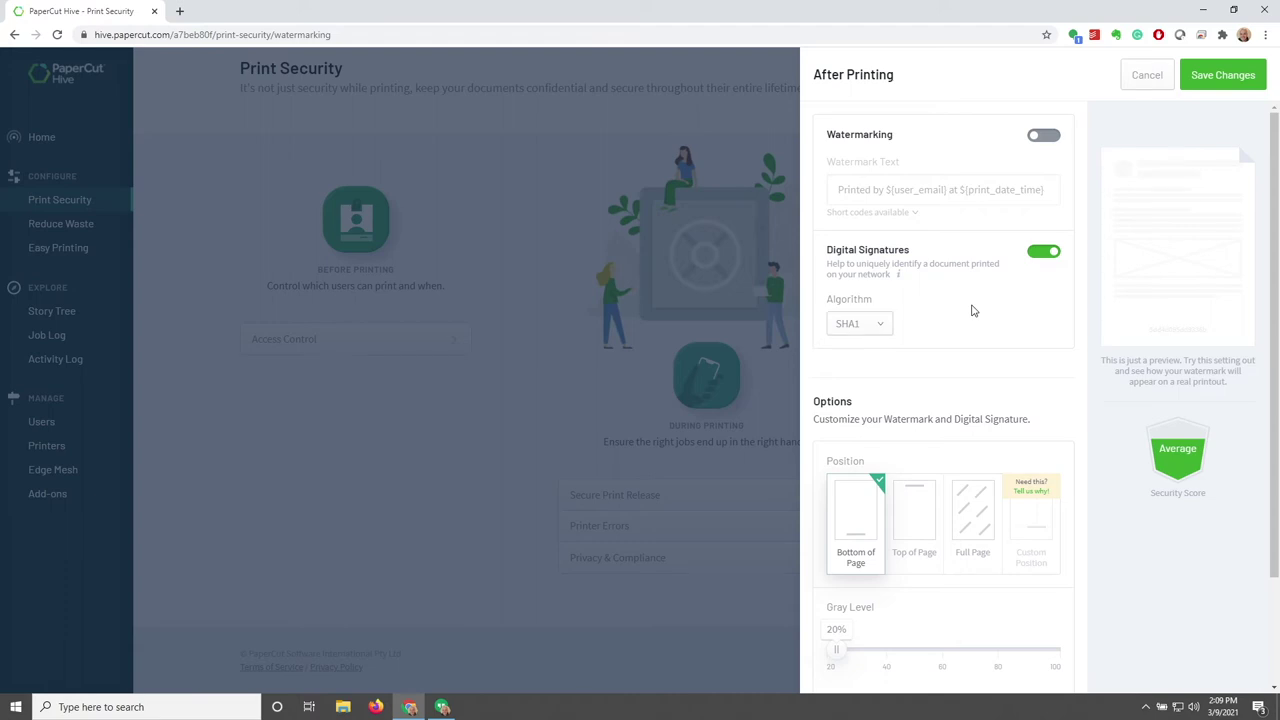
click(1045, 252)
scroll(1040, 305, down, 2)
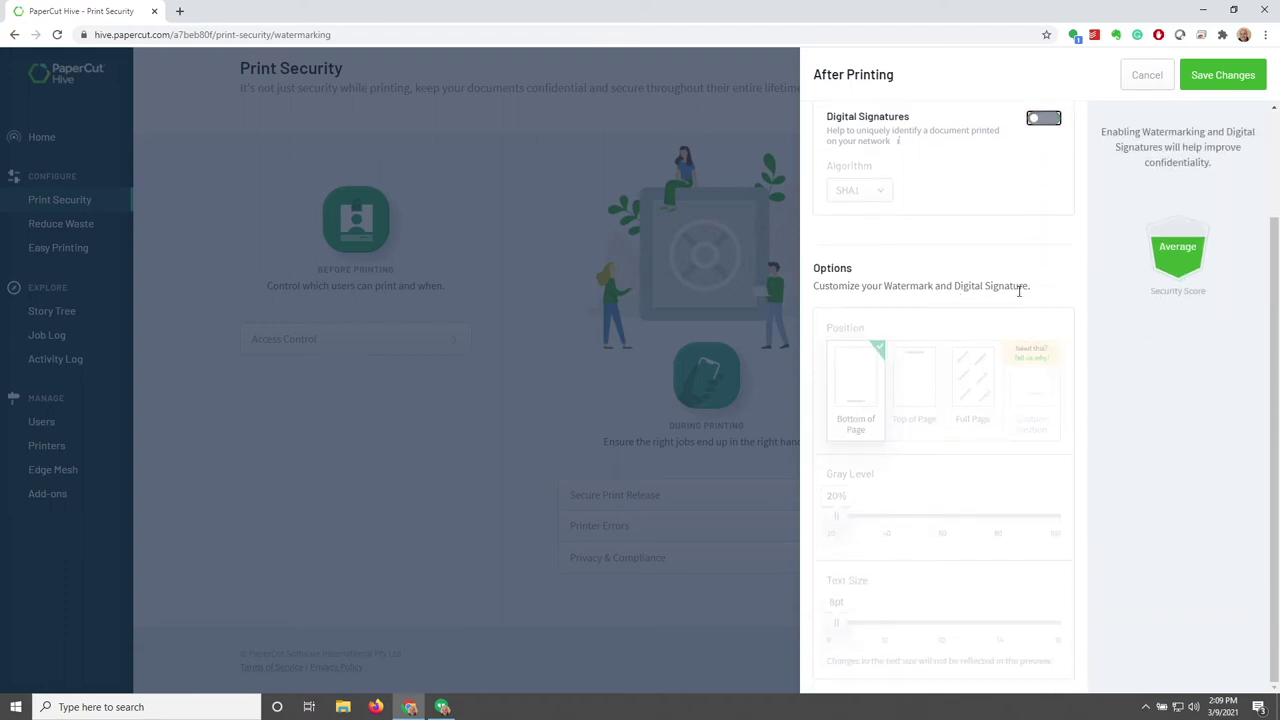
click(1146, 78)
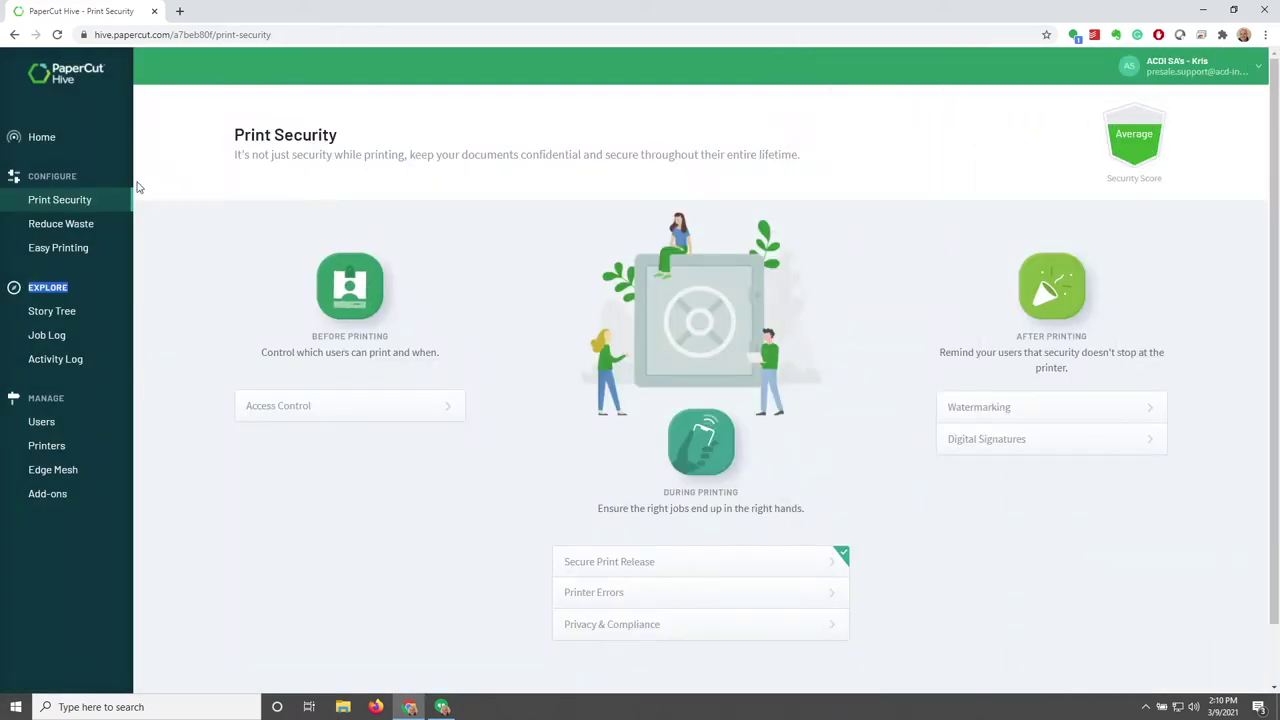
Go to Reduce Waste under Configure and open the Promote 2-Sided Printing settings
click(80, 232)
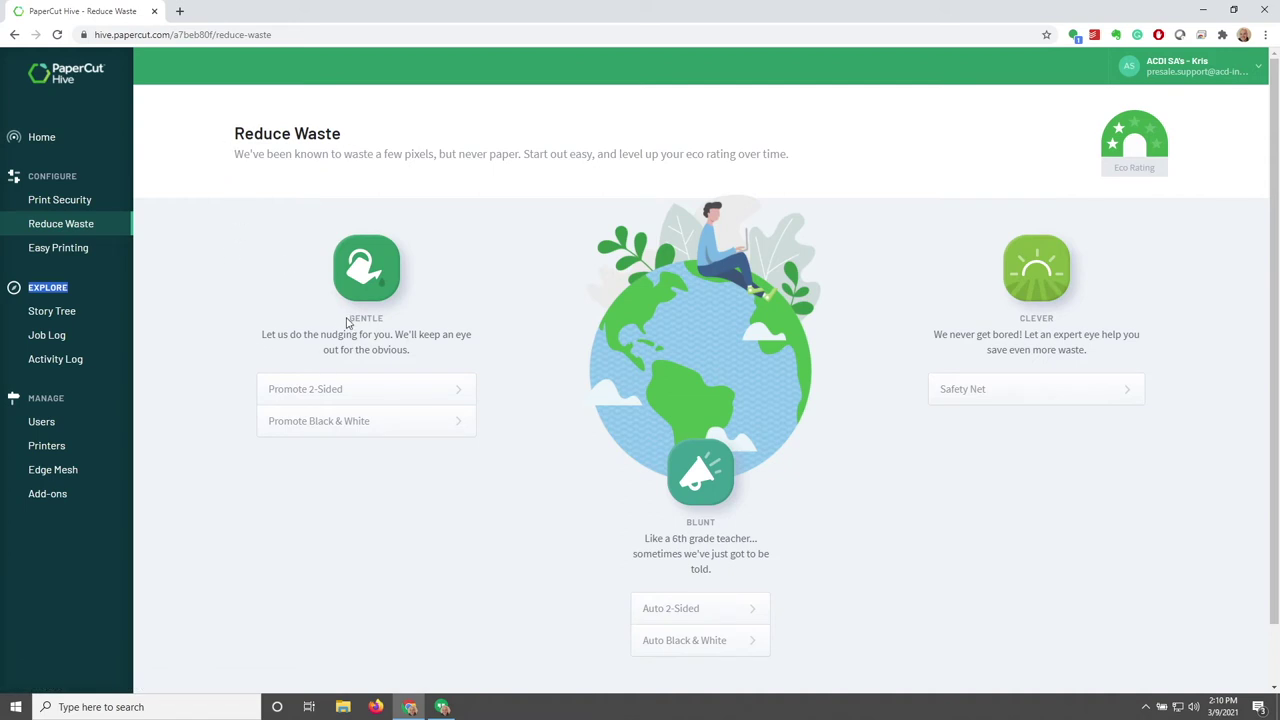
drag(347, 322, 385, 322)
drag(684, 525, 711, 521)
drag(1018, 322, 1071, 320)
click(1110, 319)
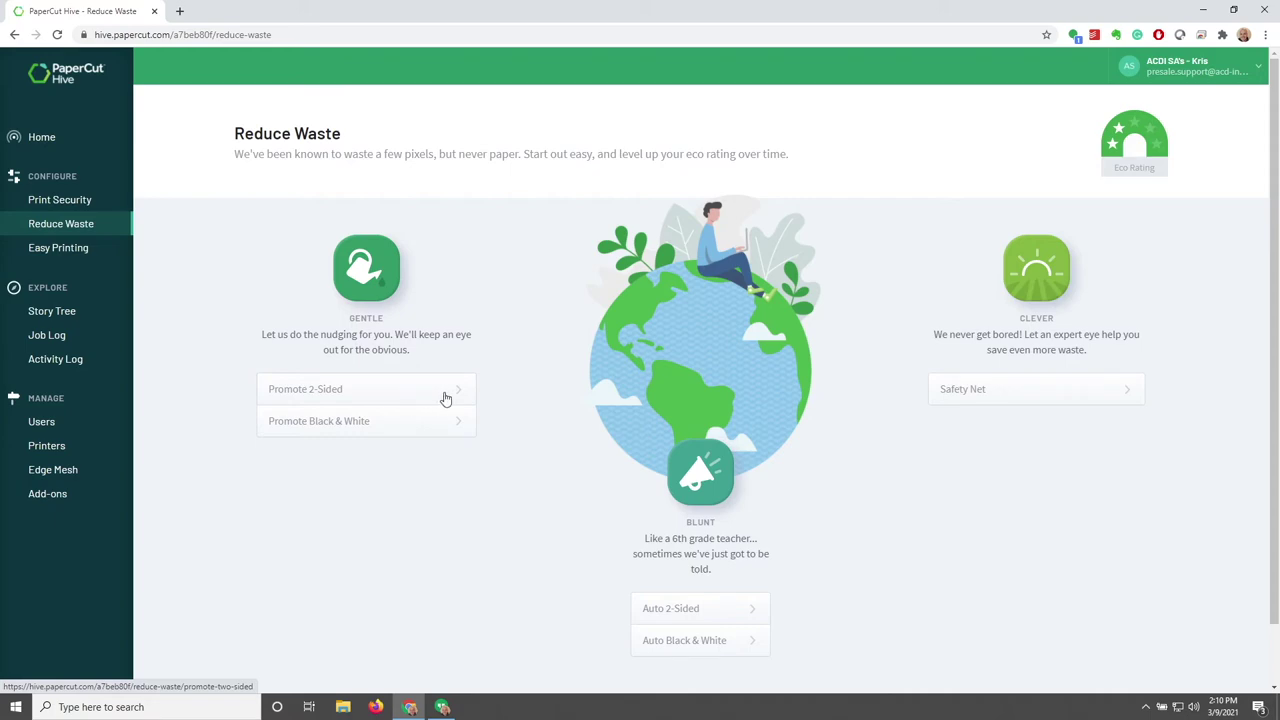
click(446, 398)
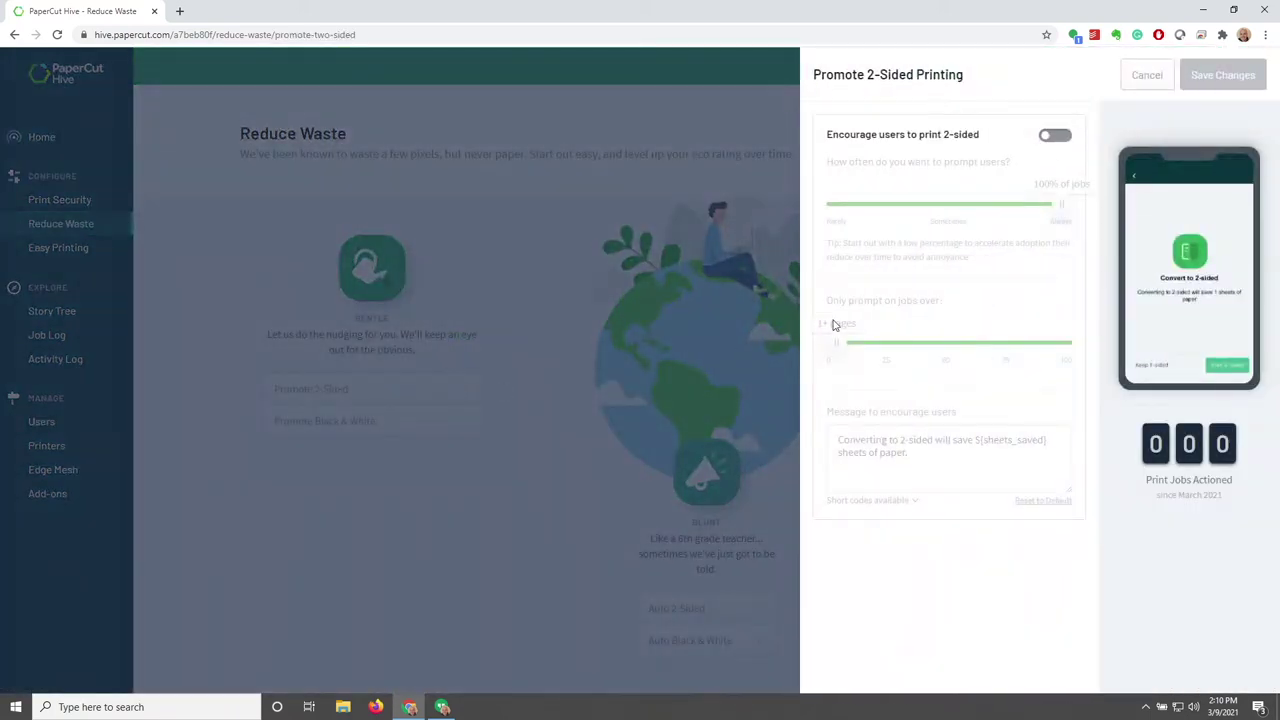
Try the Promote 2-Sided encouragement toggle, sliders and short codes, then cancel and switch to Promote Black & White
click(1050, 136)
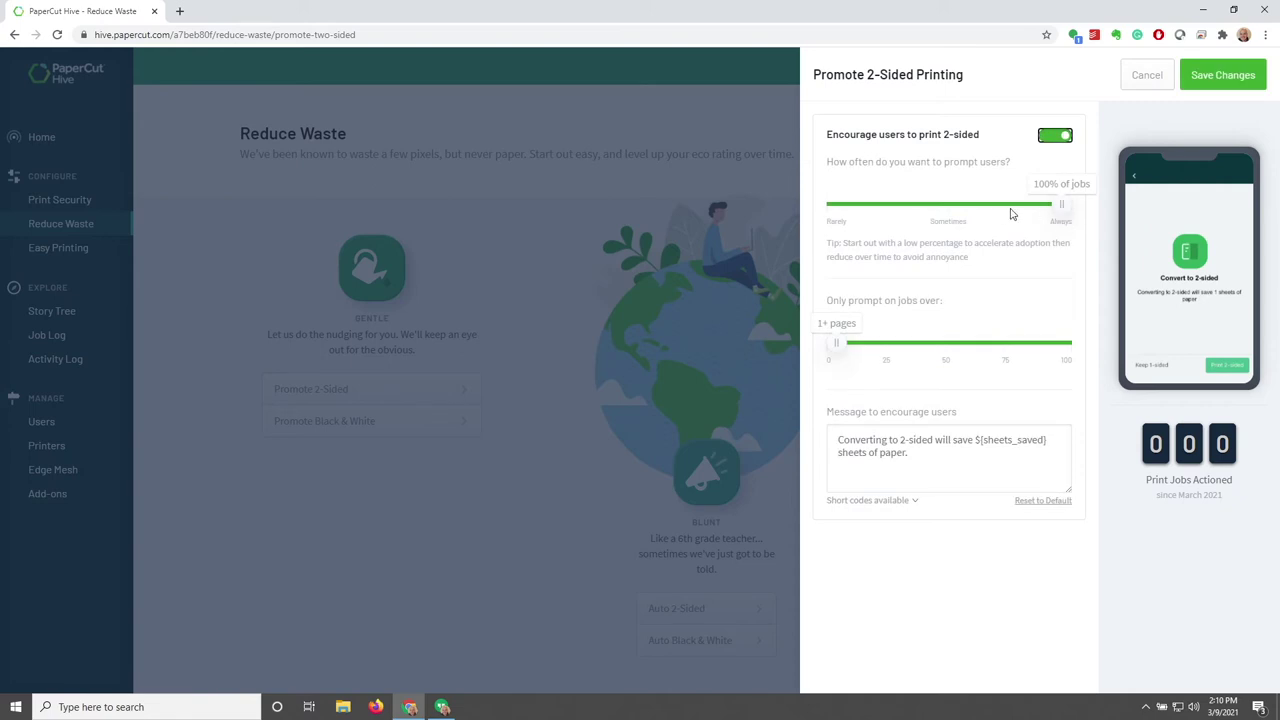
mouse_move(1062, 206)
mouse_down()
mouse_move(817, 222)
mouse_move(1072, 214)
mouse_up()
mouse_move(837, 349)
mouse_down()
mouse_move(972, 352)
mouse_move(822, 355)
mouse_up()
drag(918, 460, 827, 443)
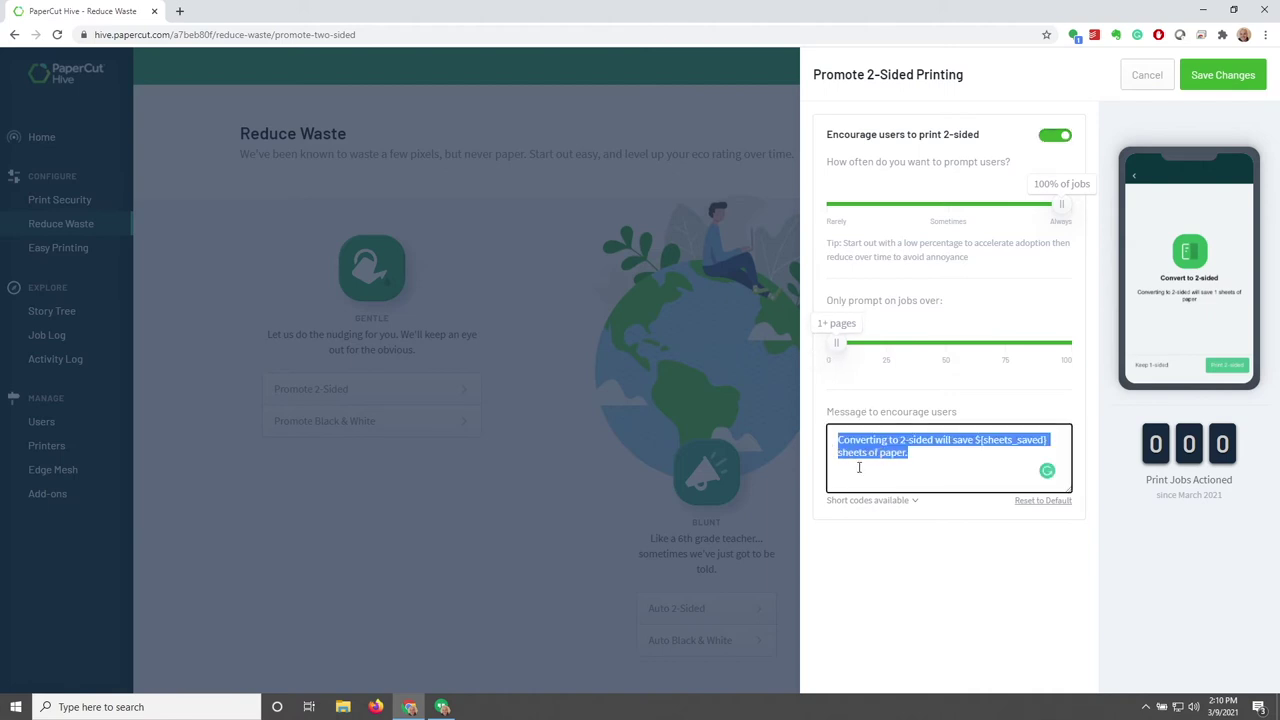
click(913, 501)
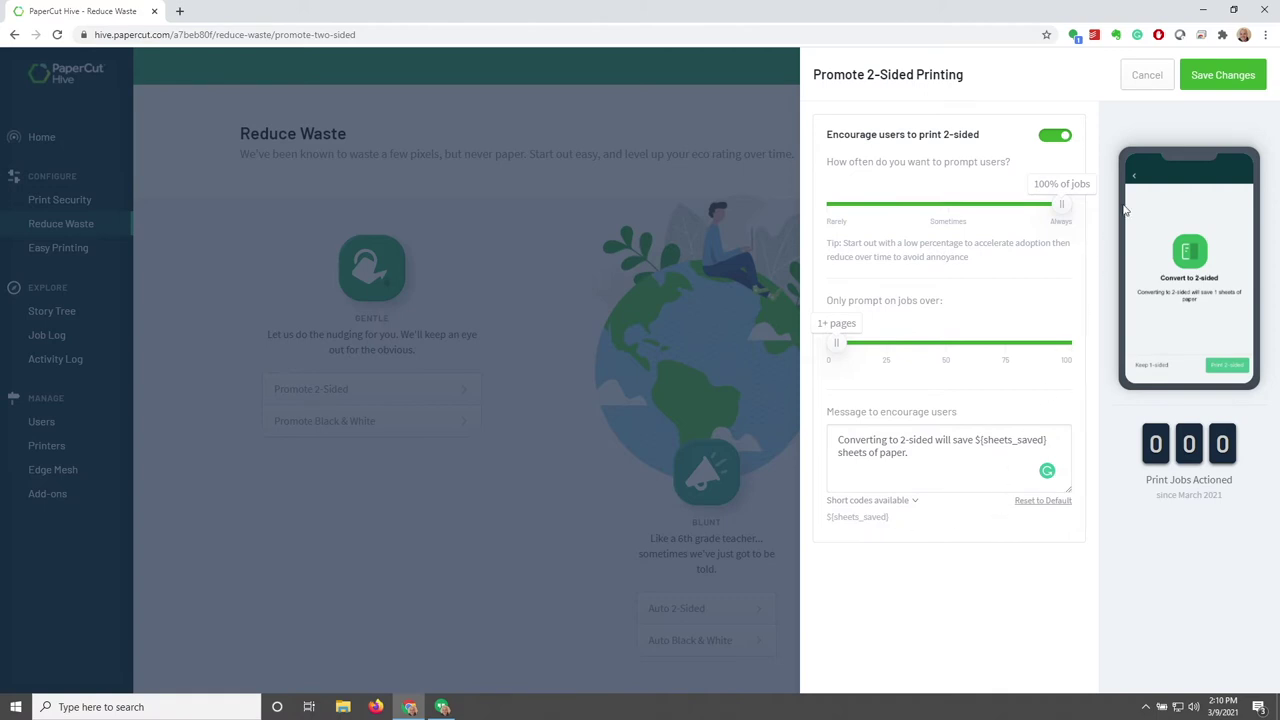
click(1152, 82)
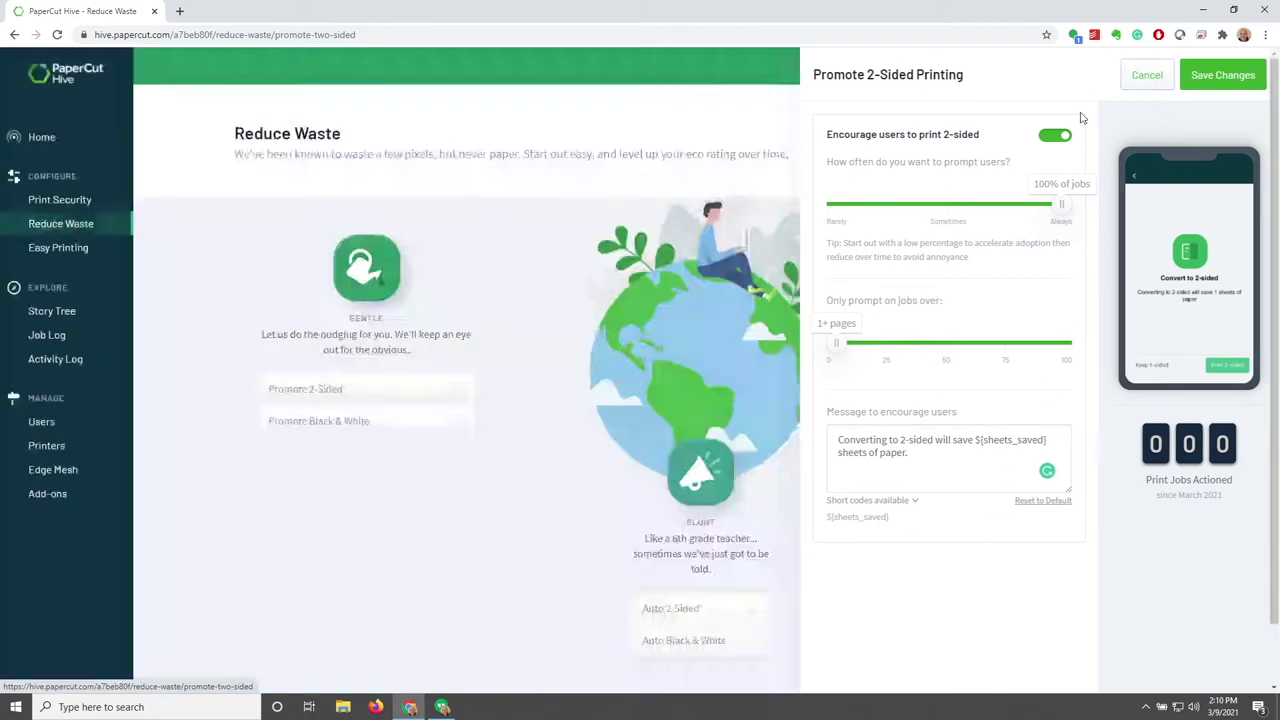
click(458, 425)
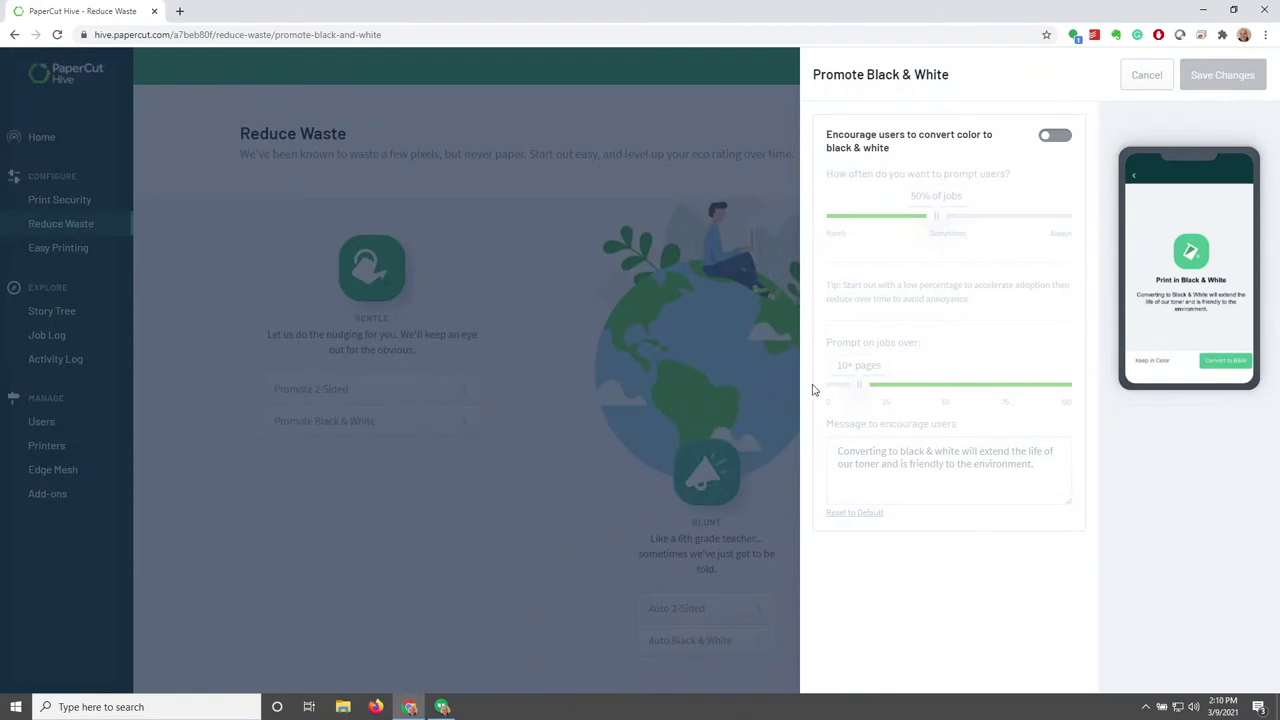
Try Black & White encouragement at 69% of jobs over 33 pages, then cancel without saving
click(1050, 148)
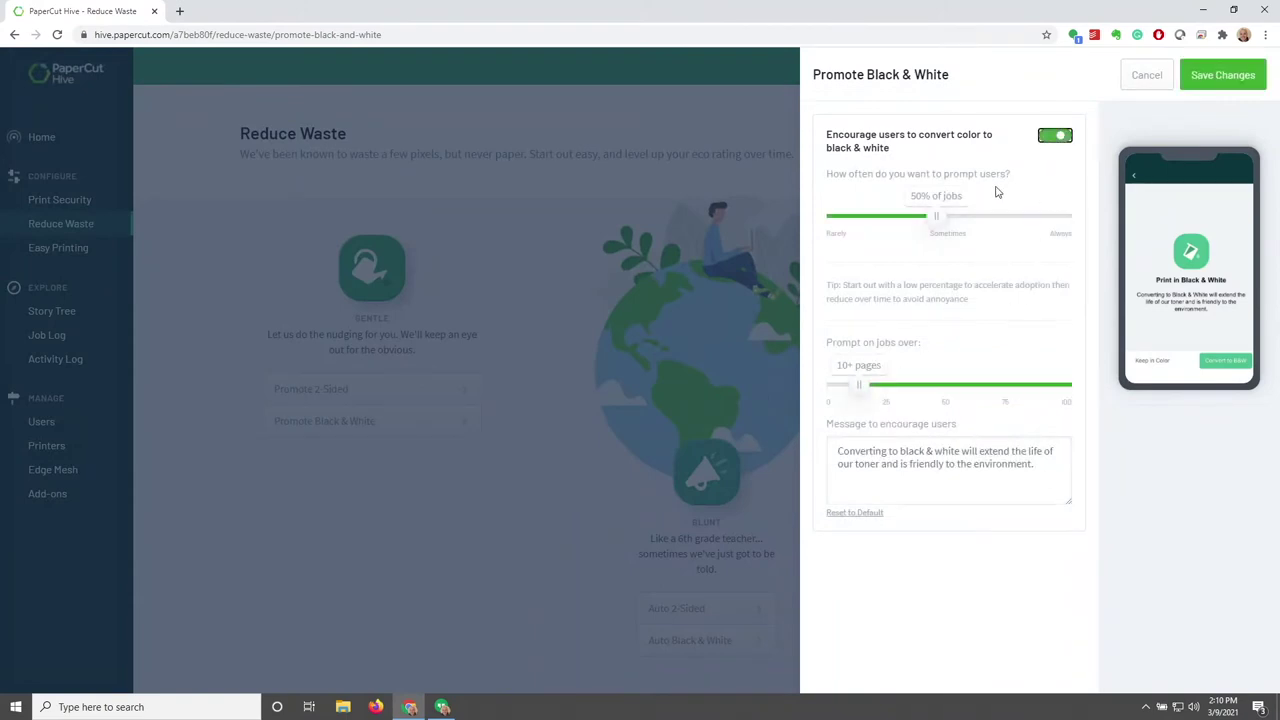
drag(935, 217, 984, 230)
drag(858, 388, 911, 389)
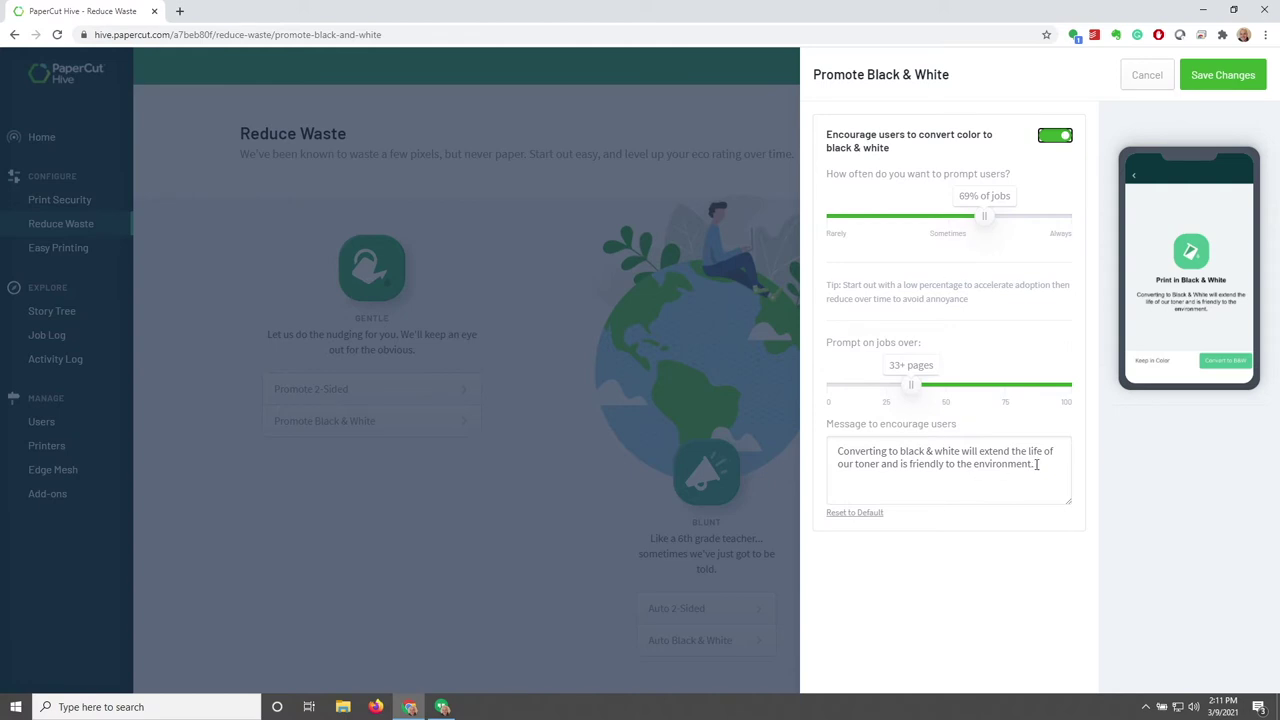
drag(1036, 464, 776, 440)
click(1145, 78)
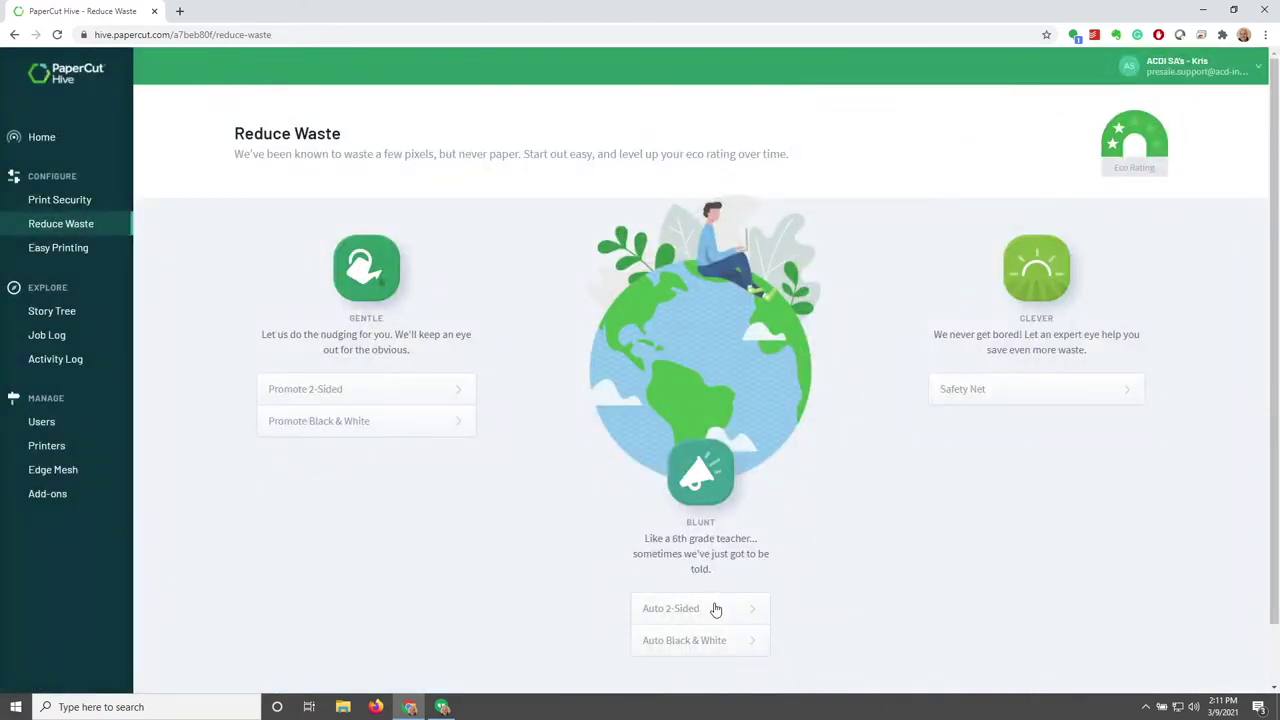
drag(645, 541, 759, 570)
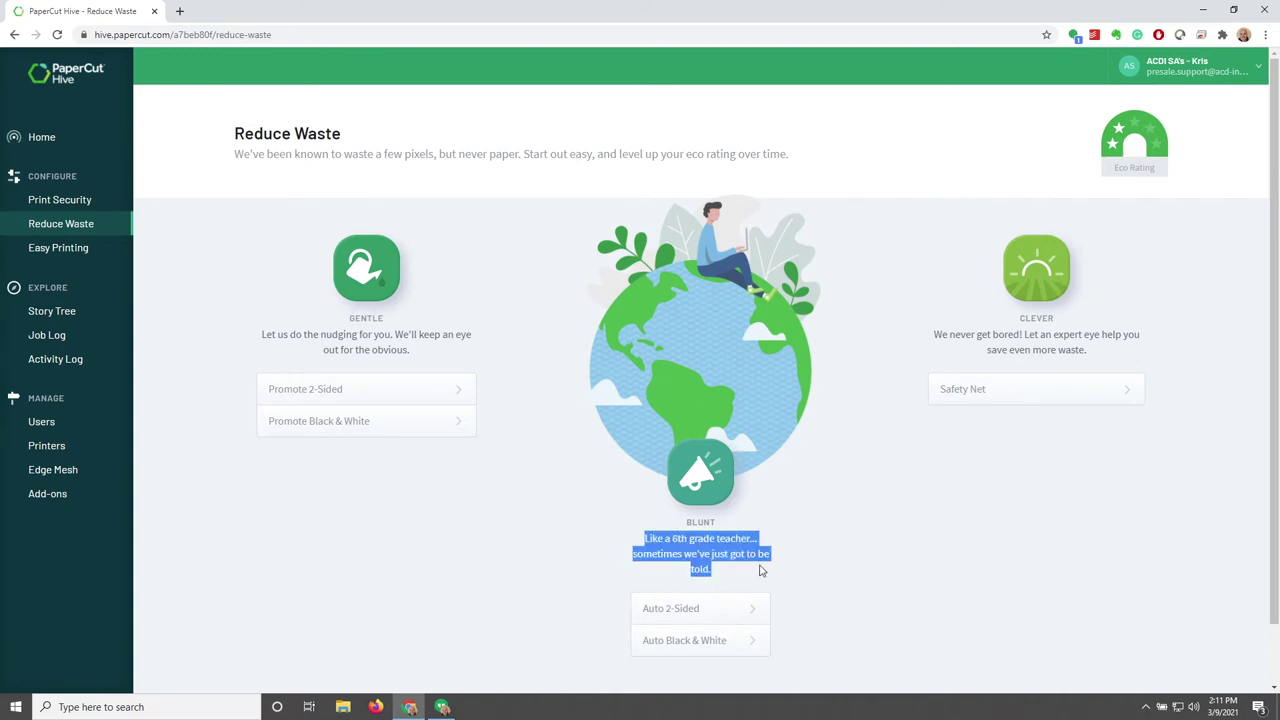
click(793, 520)
click(758, 607)
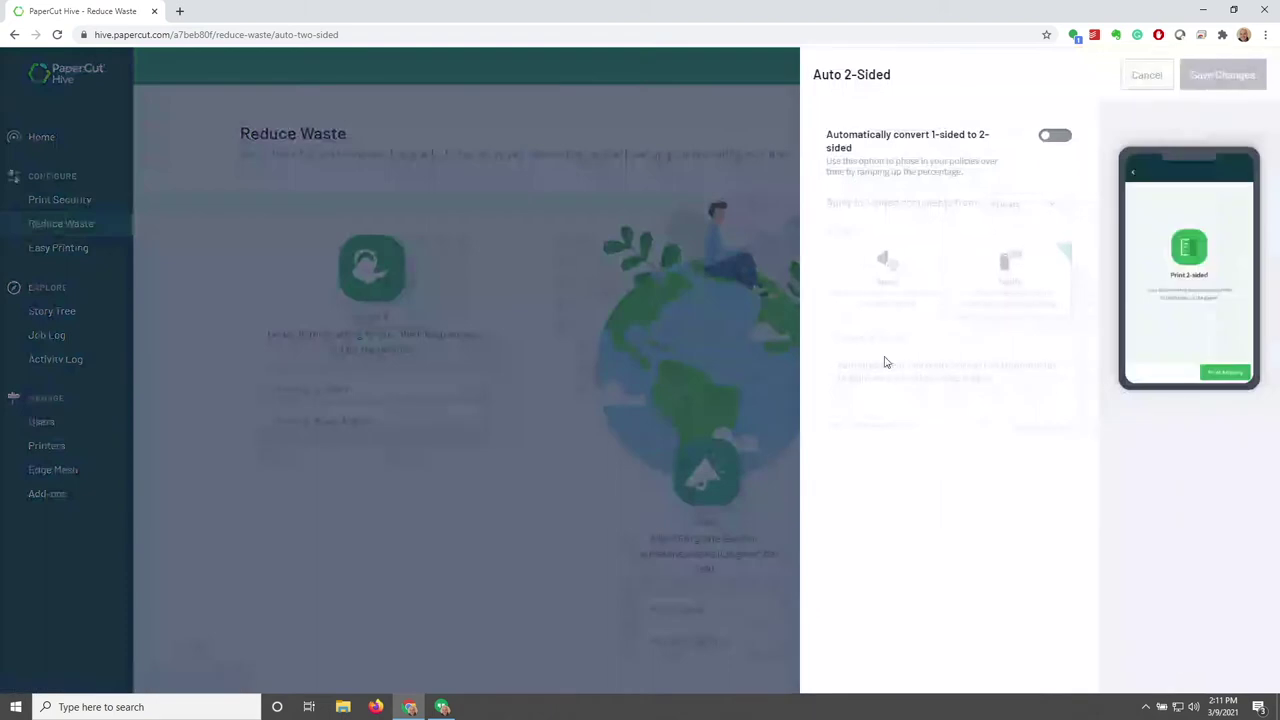
click(1047, 137)
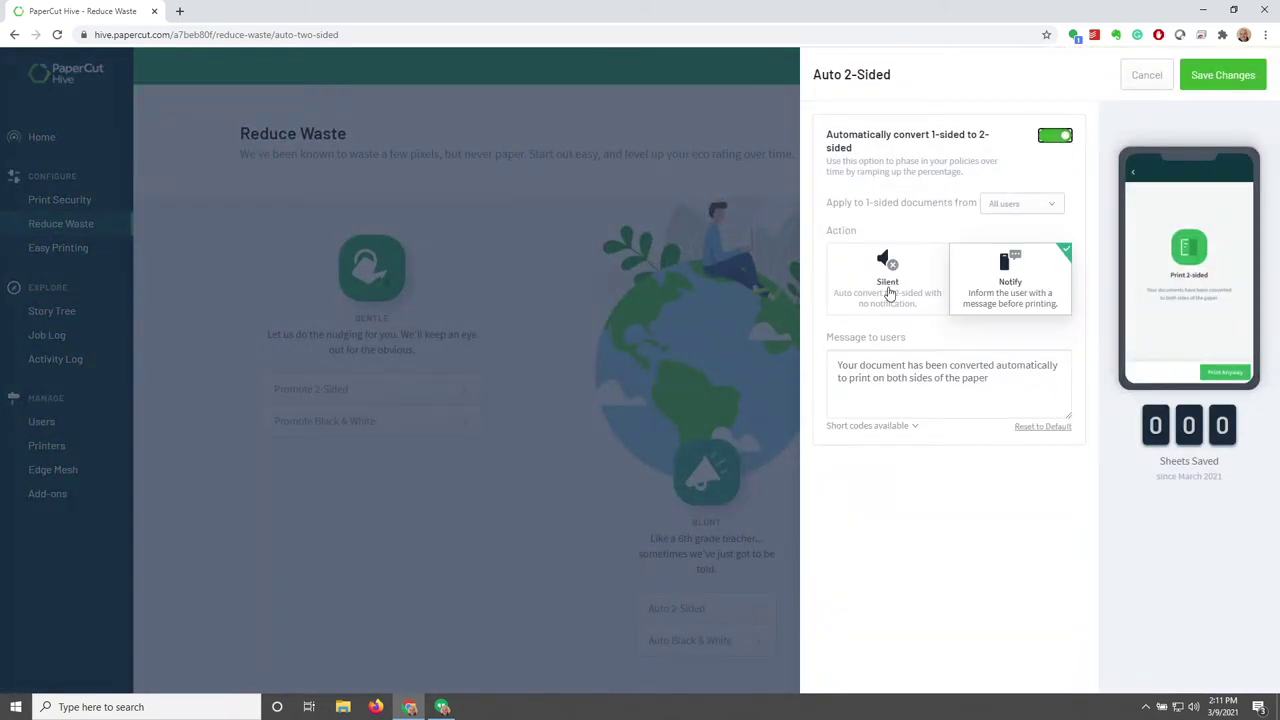
click(866, 302)
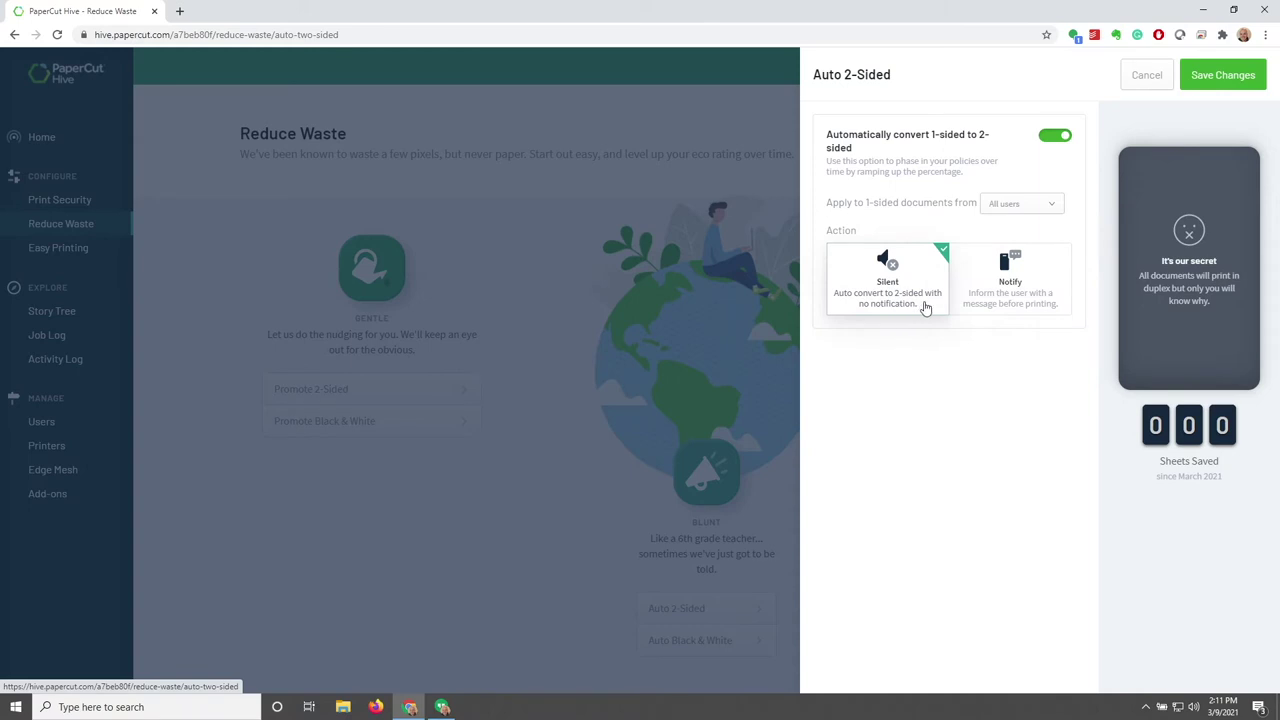
click(1017, 303)
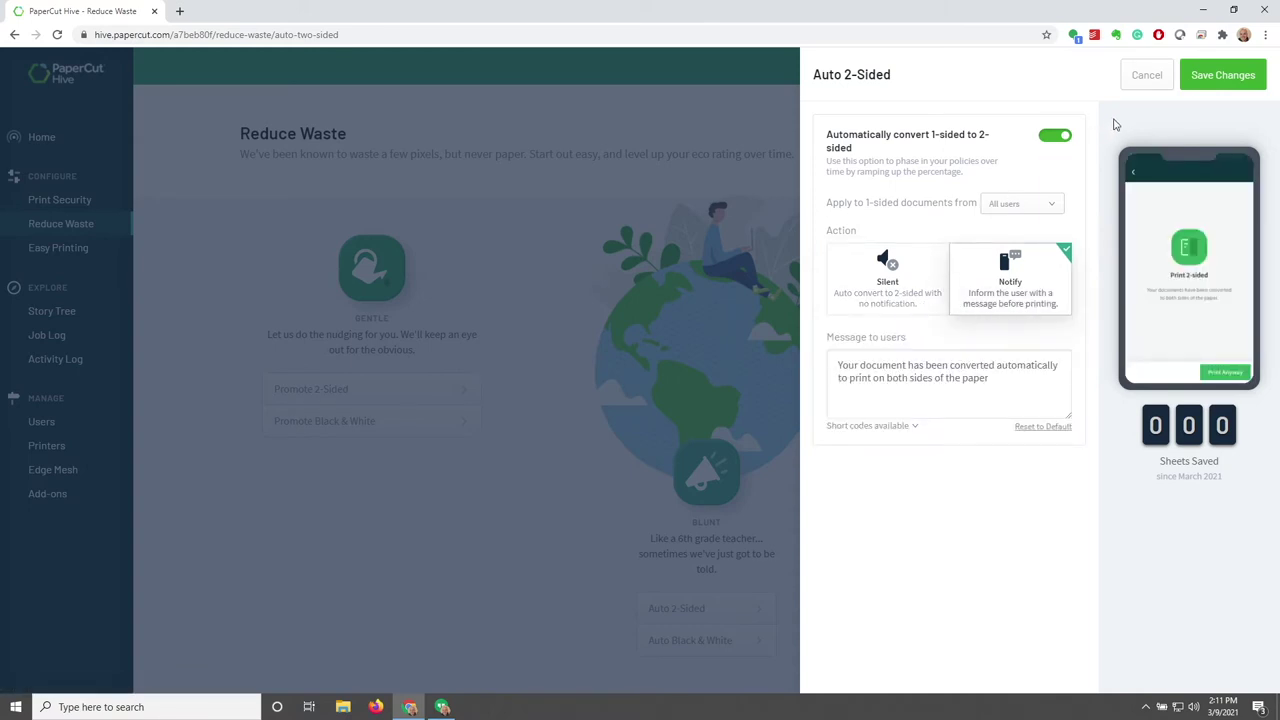
click(1060, 137)
click(1146, 78)
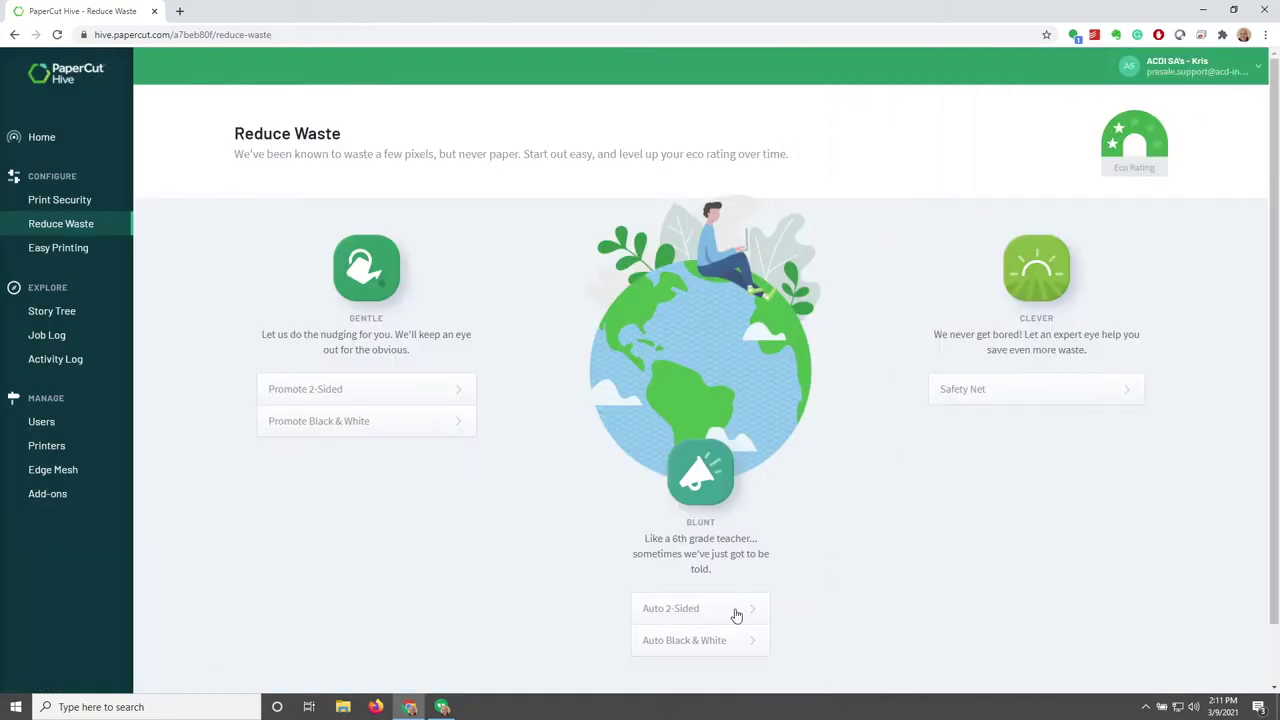
click(727, 645)
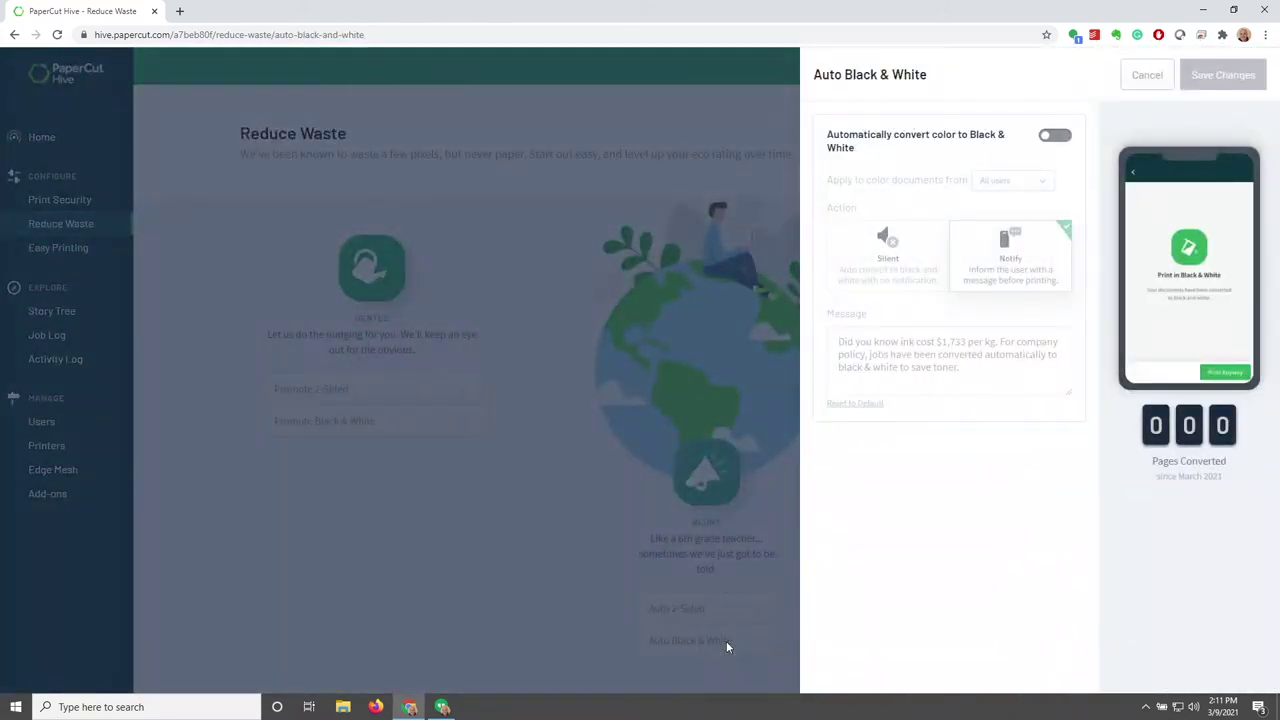
click(1149, 82)
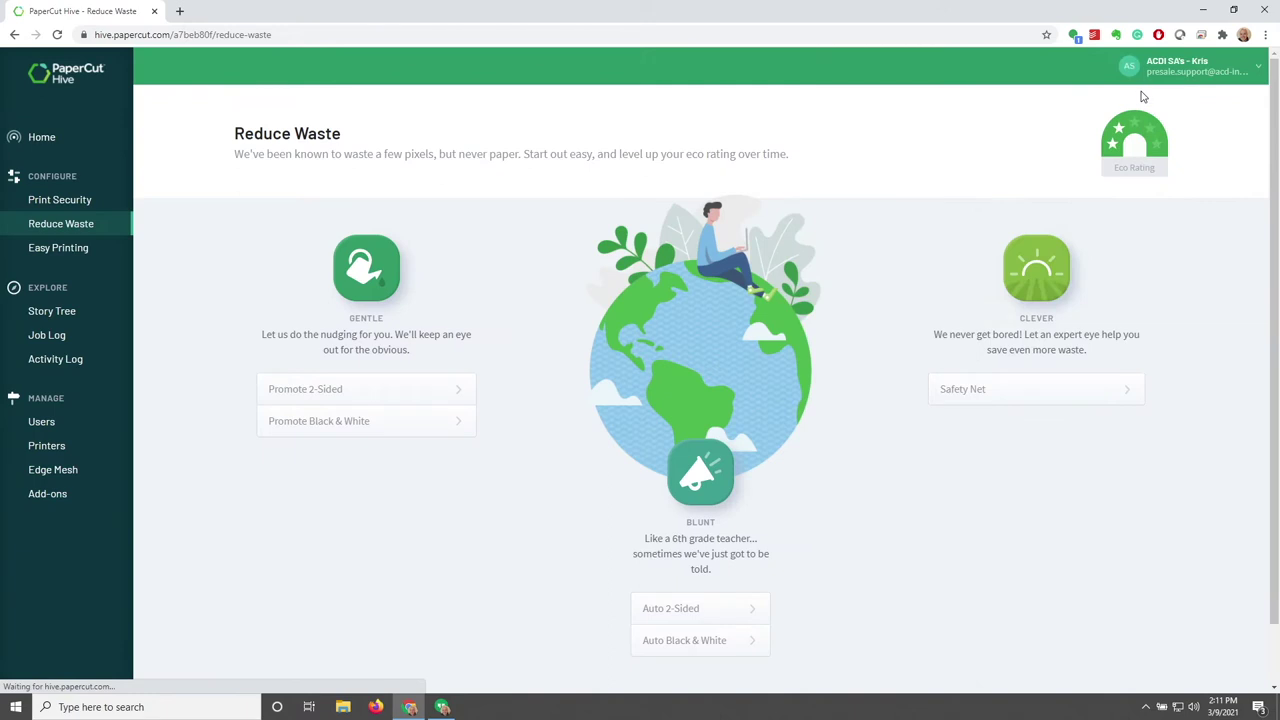
Open Safety Net and try the too-many-pages check and its short codes, leaving it off
click(1083, 394)
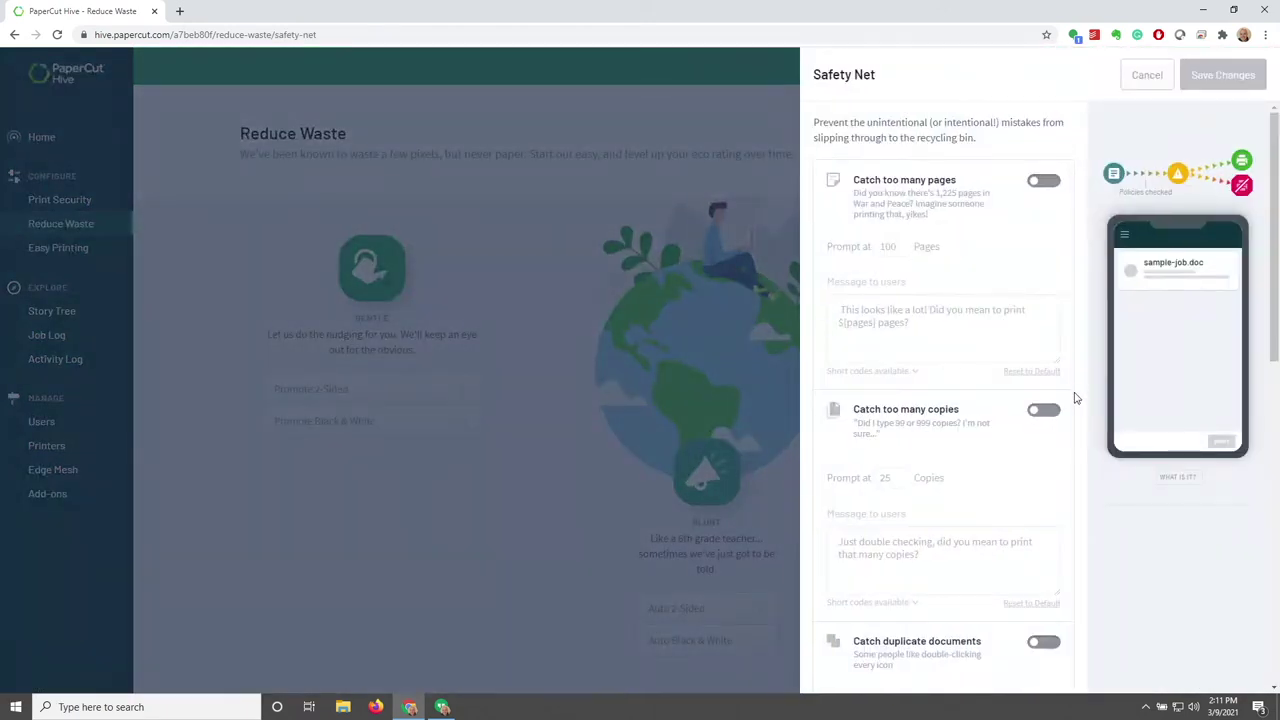
click(1042, 180)
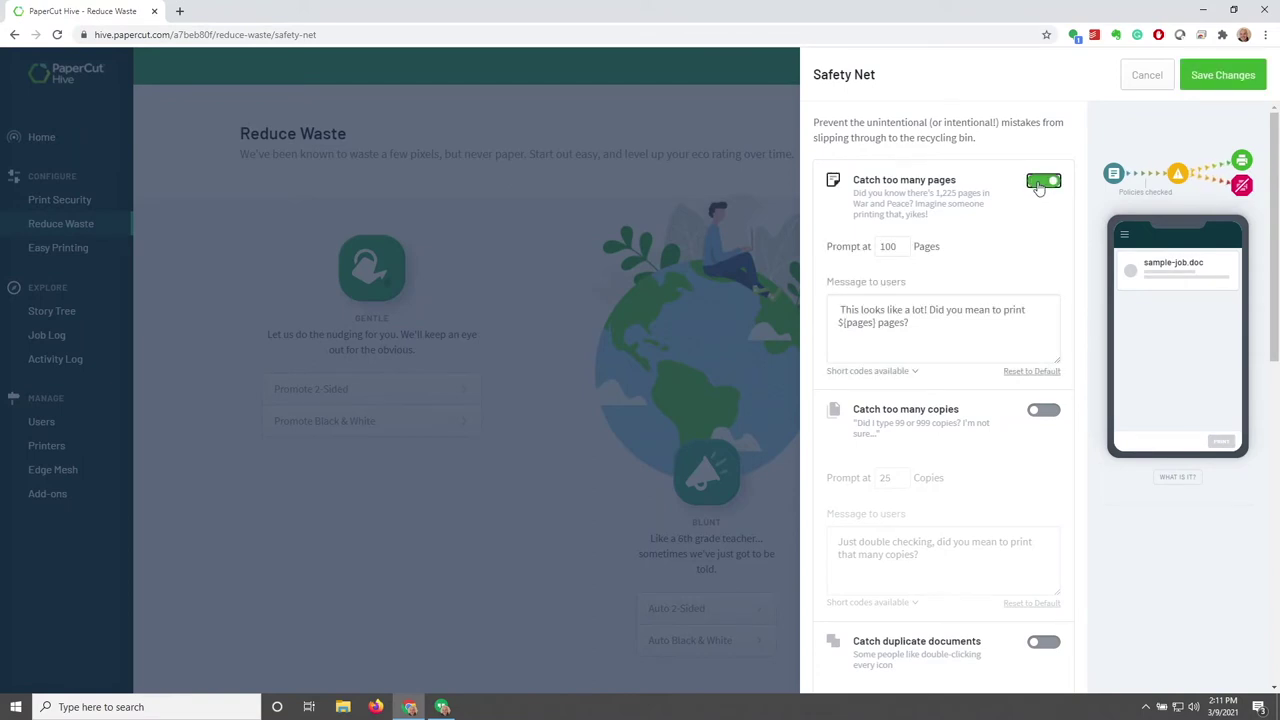
click(915, 372)
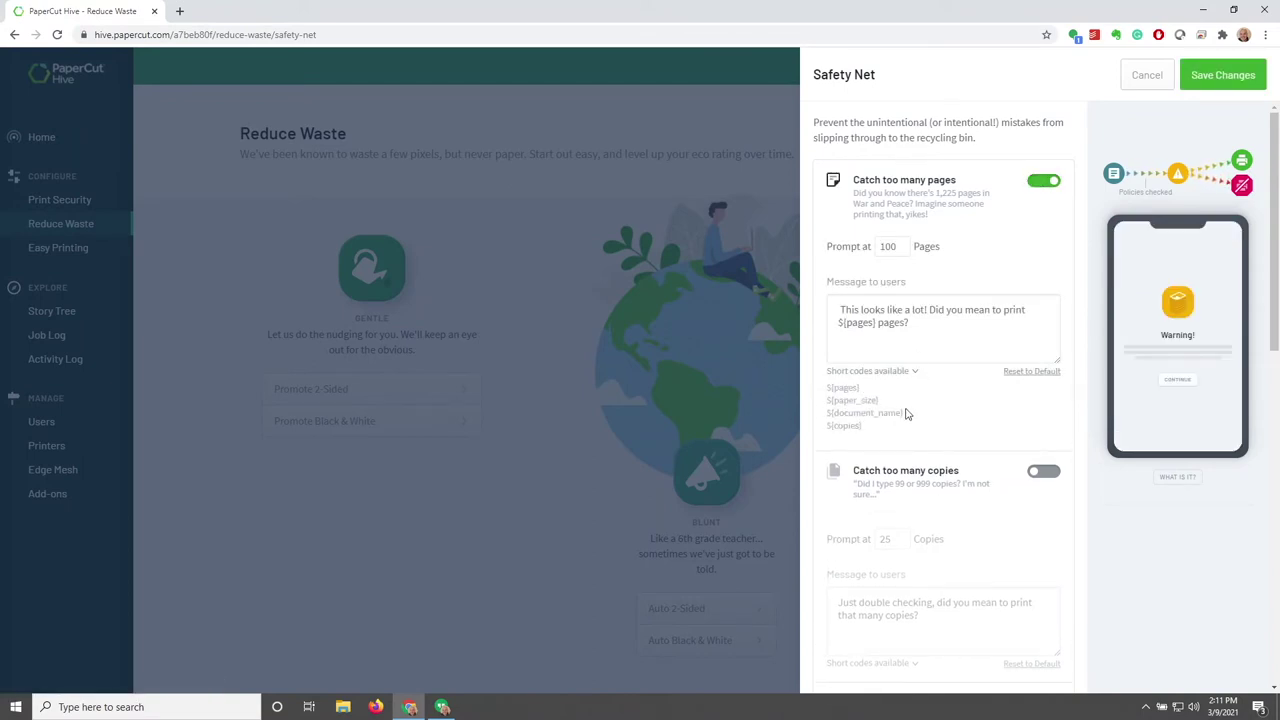
click(913, 375)
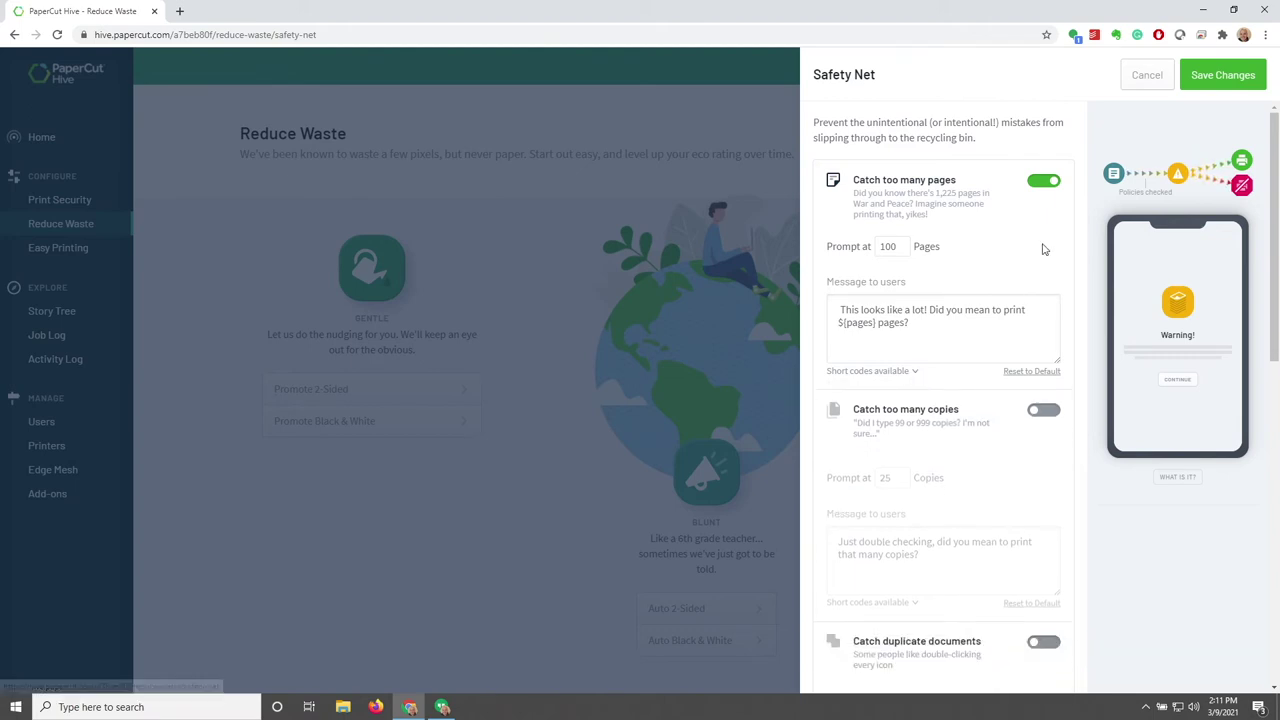
click(1045, 183)
scroll(1000, 370, down, 1)
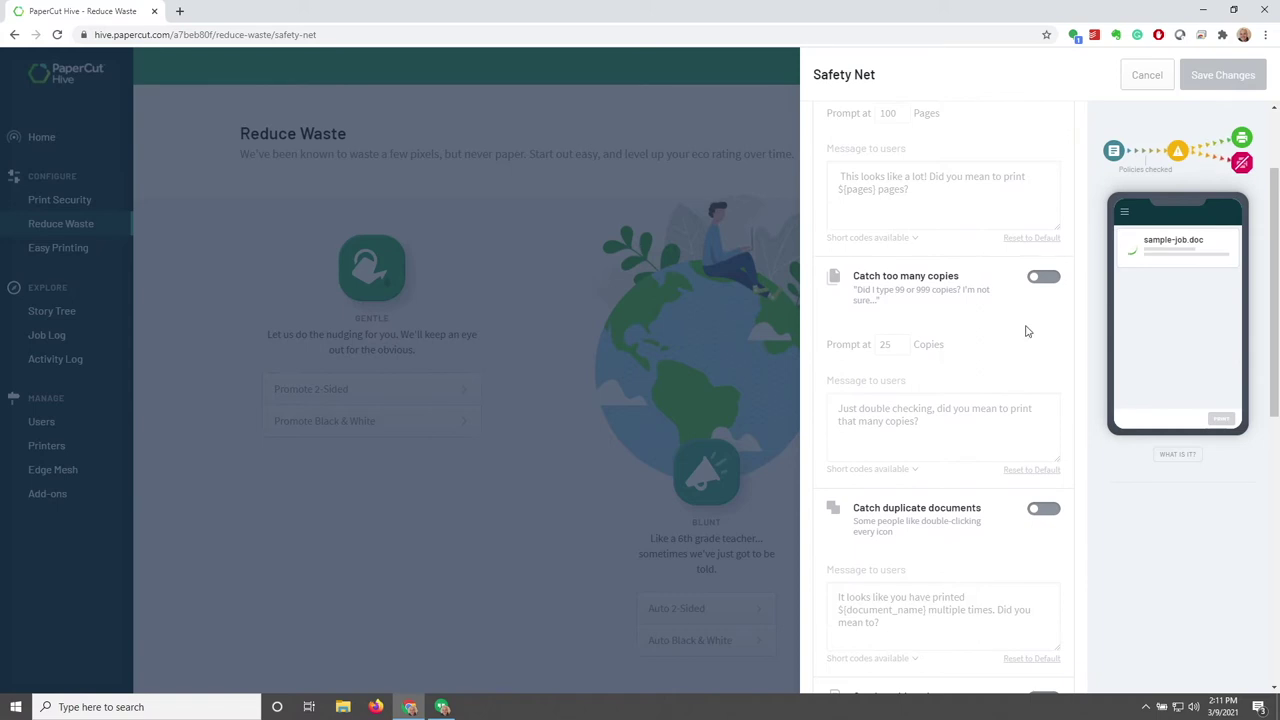
Toggle the too-many-copies check on and back off, then close Safety Net unsaved
click(1041, 279)
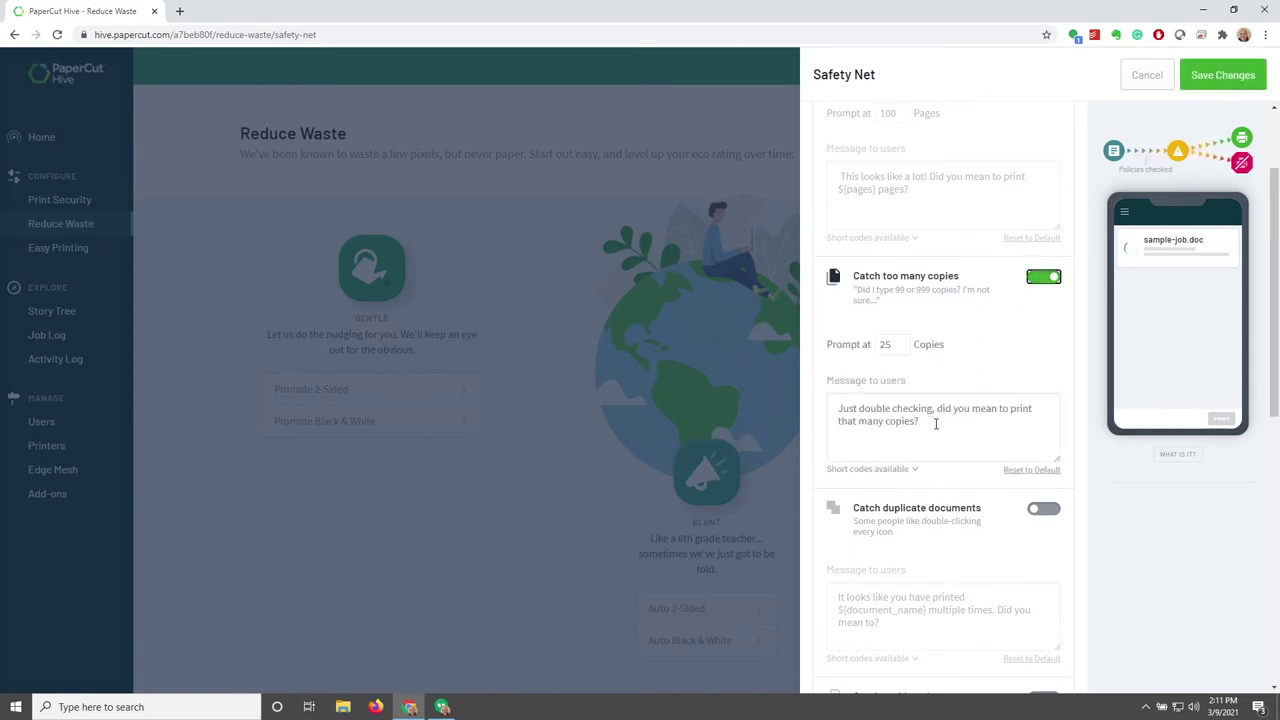
drag(937, 424, 836, 408)
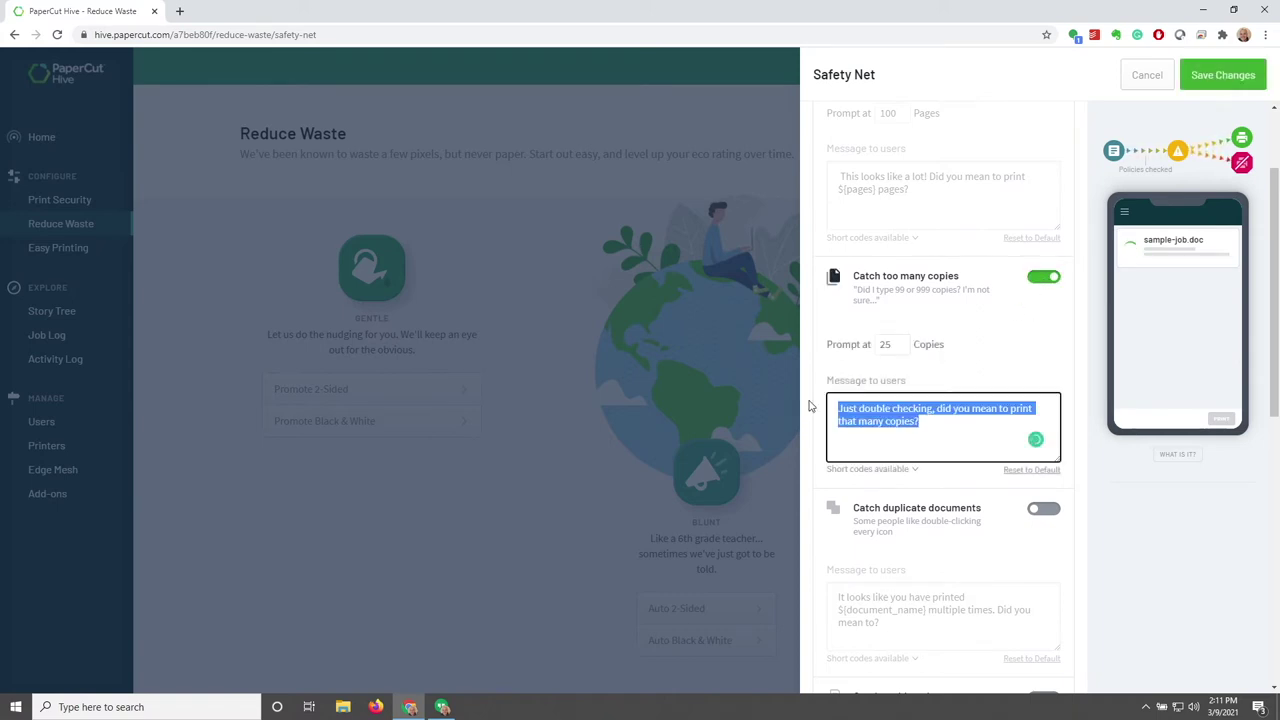
click(1043, 281)
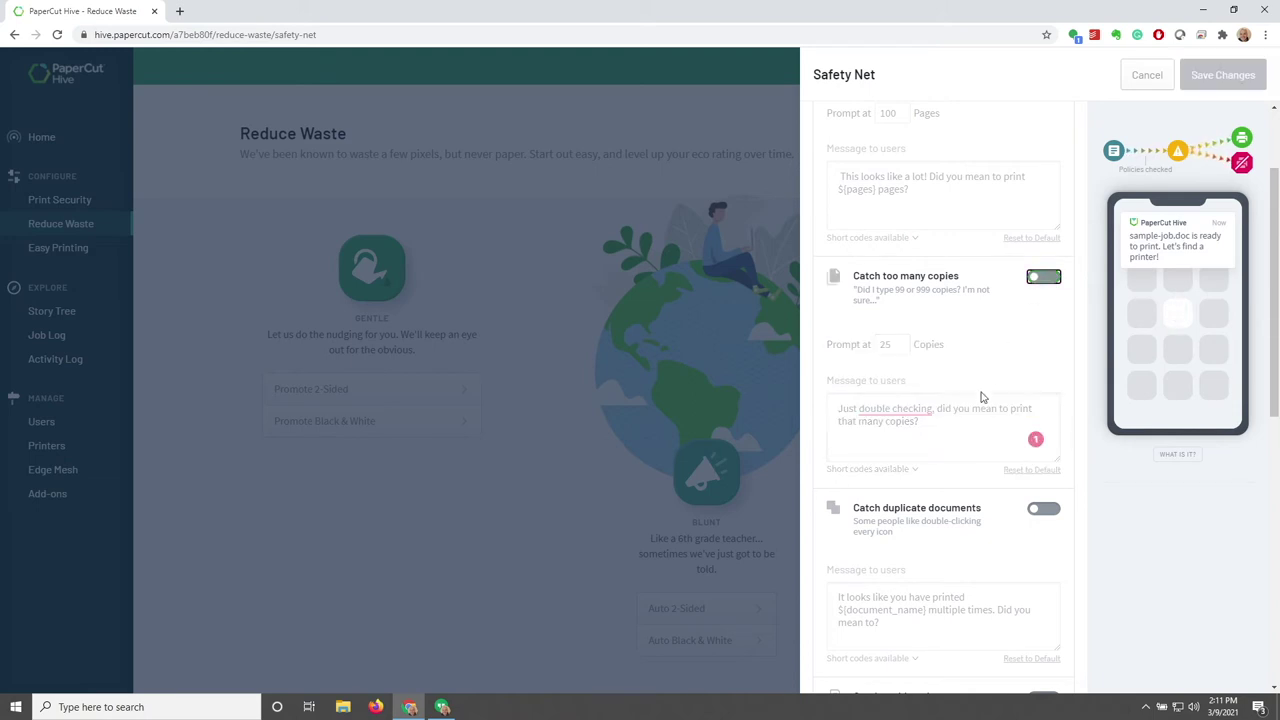
scroll(978, 405, down, 2)
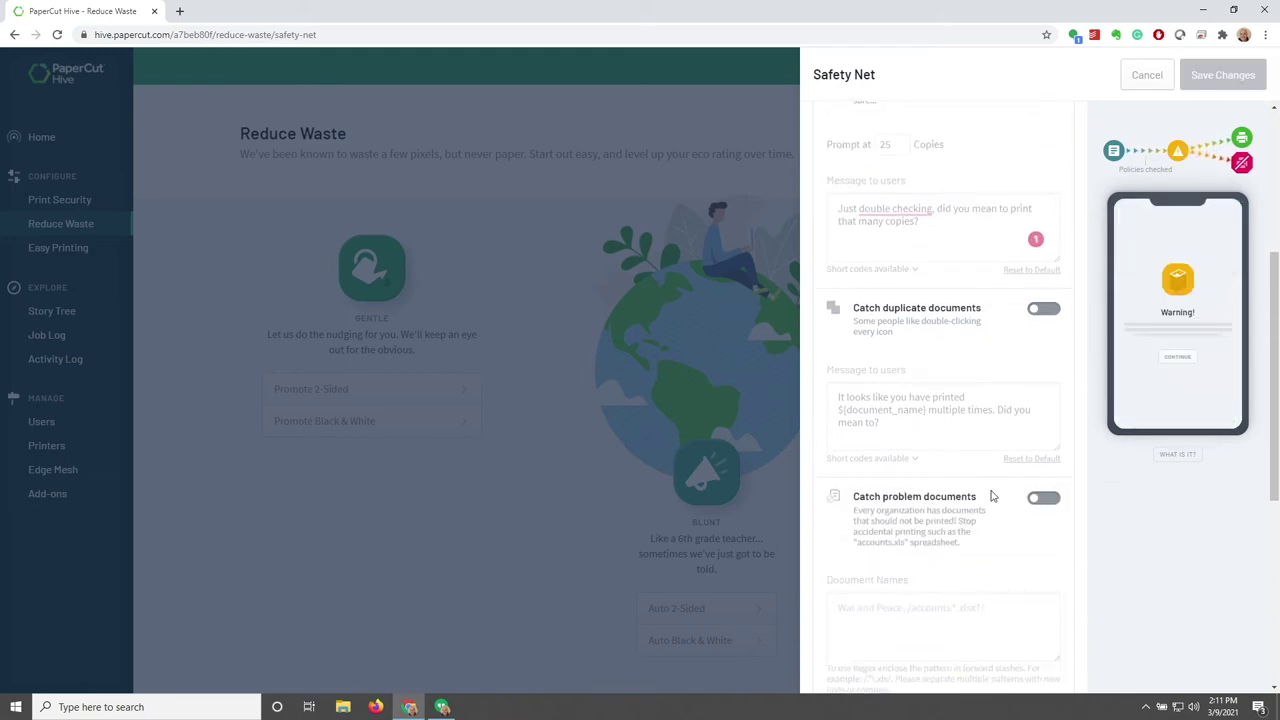
scroll(992, 496, down, 4)
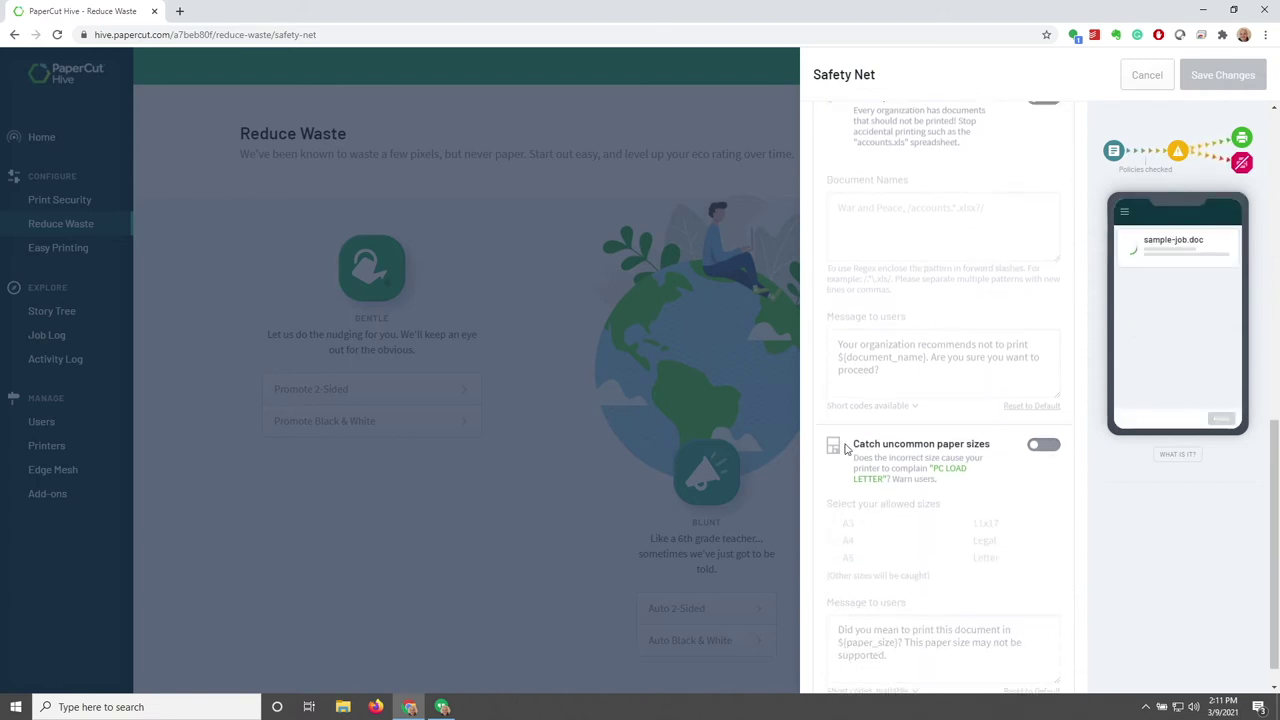
scroll(988, 458, down, 1)
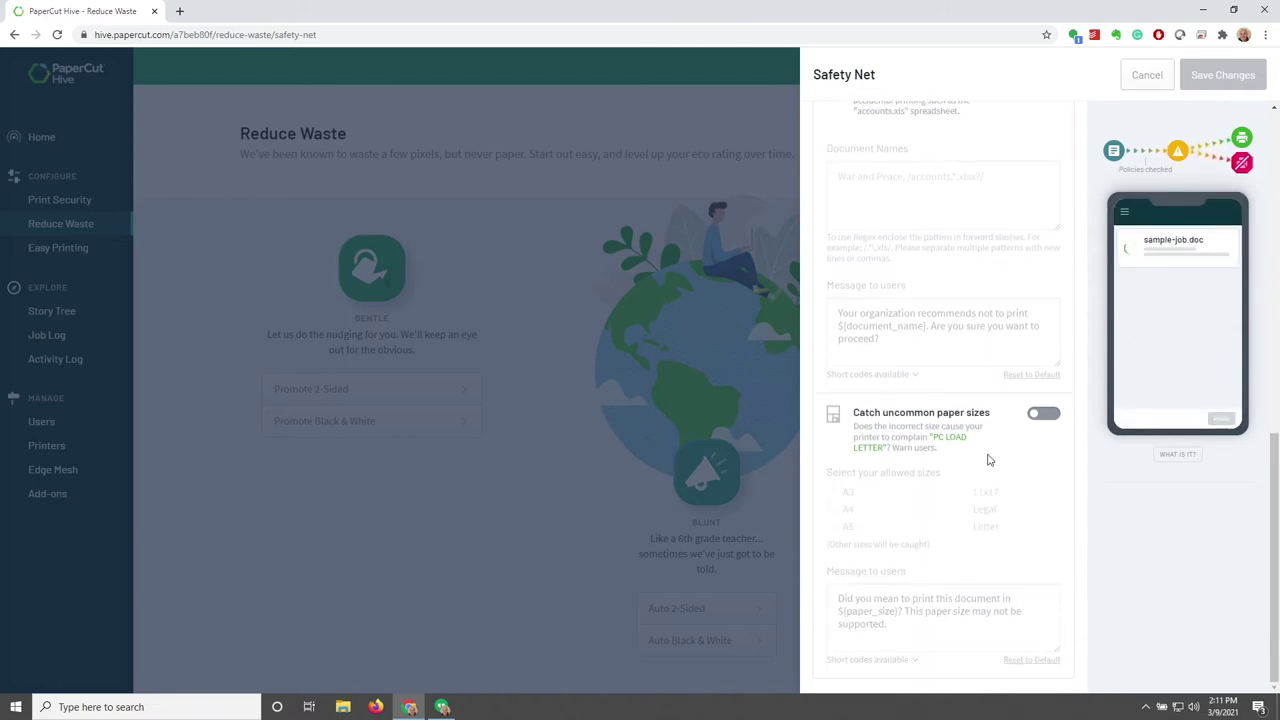
scroll(988, 458, up, 10)
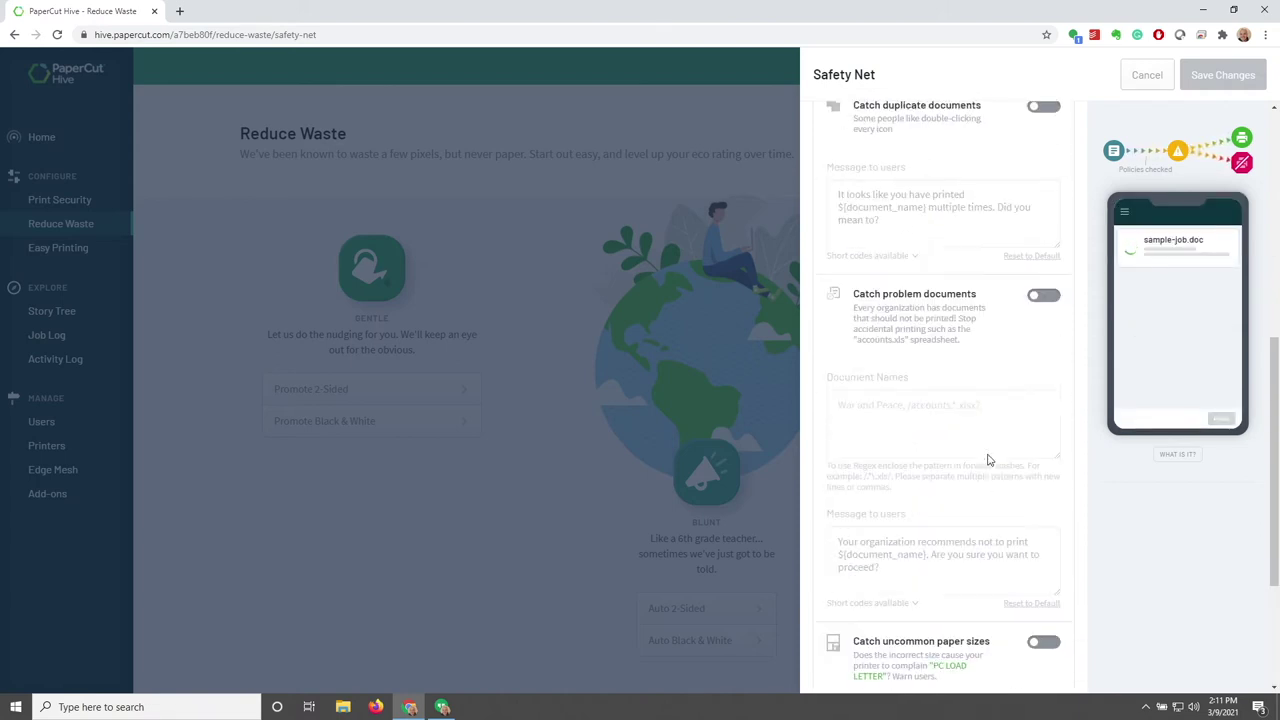
click(1141, 78)
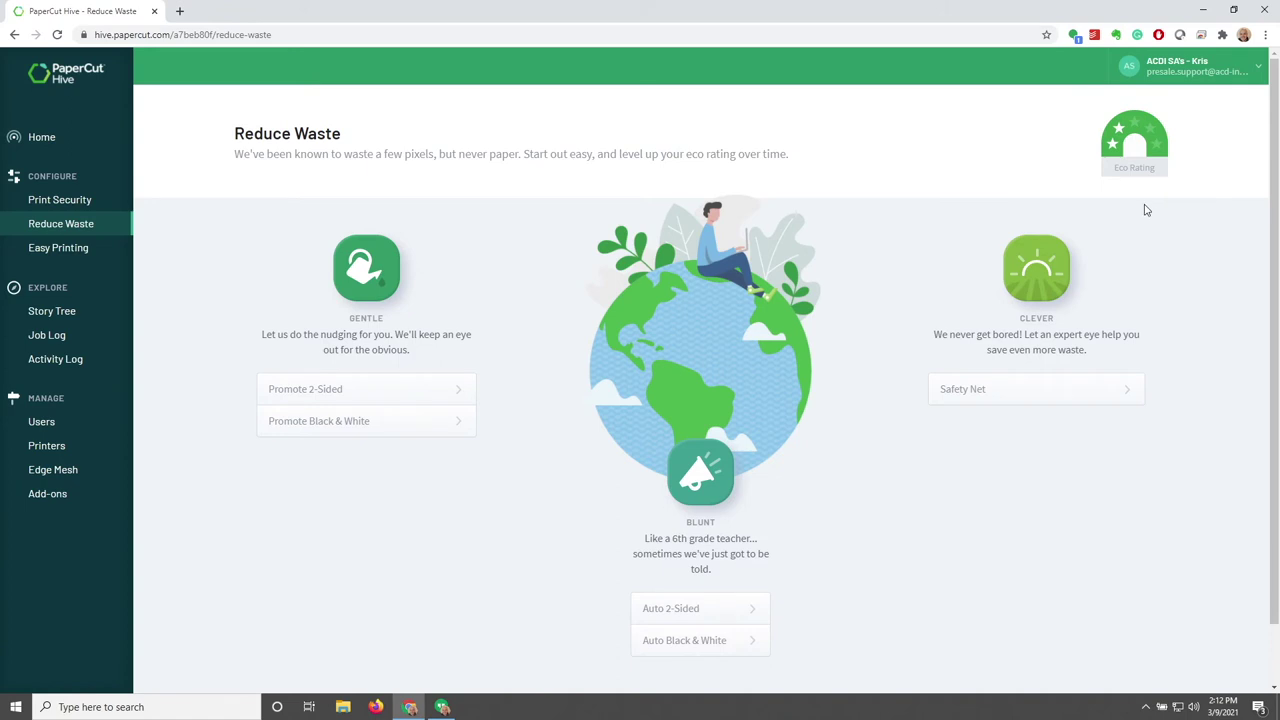
click(68, 248)
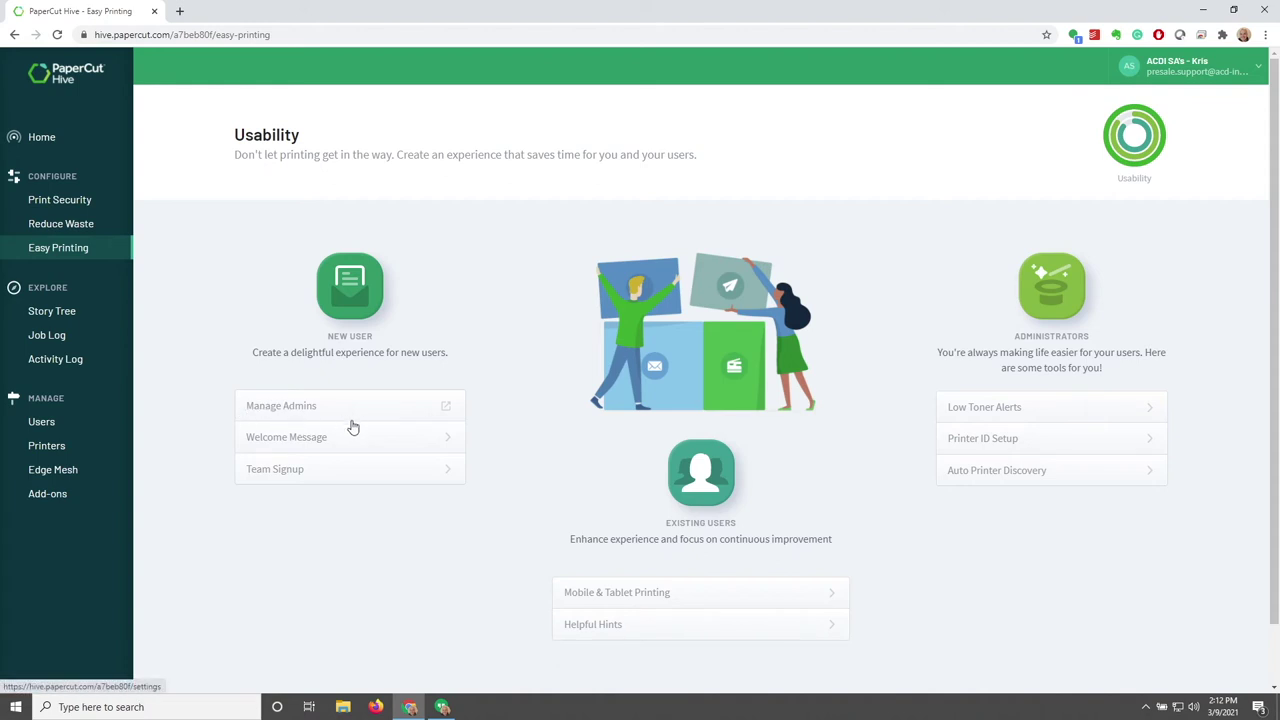
Glance at the Welcome Message settings, cancel, and open the Team Signup panel
click(400, 446)
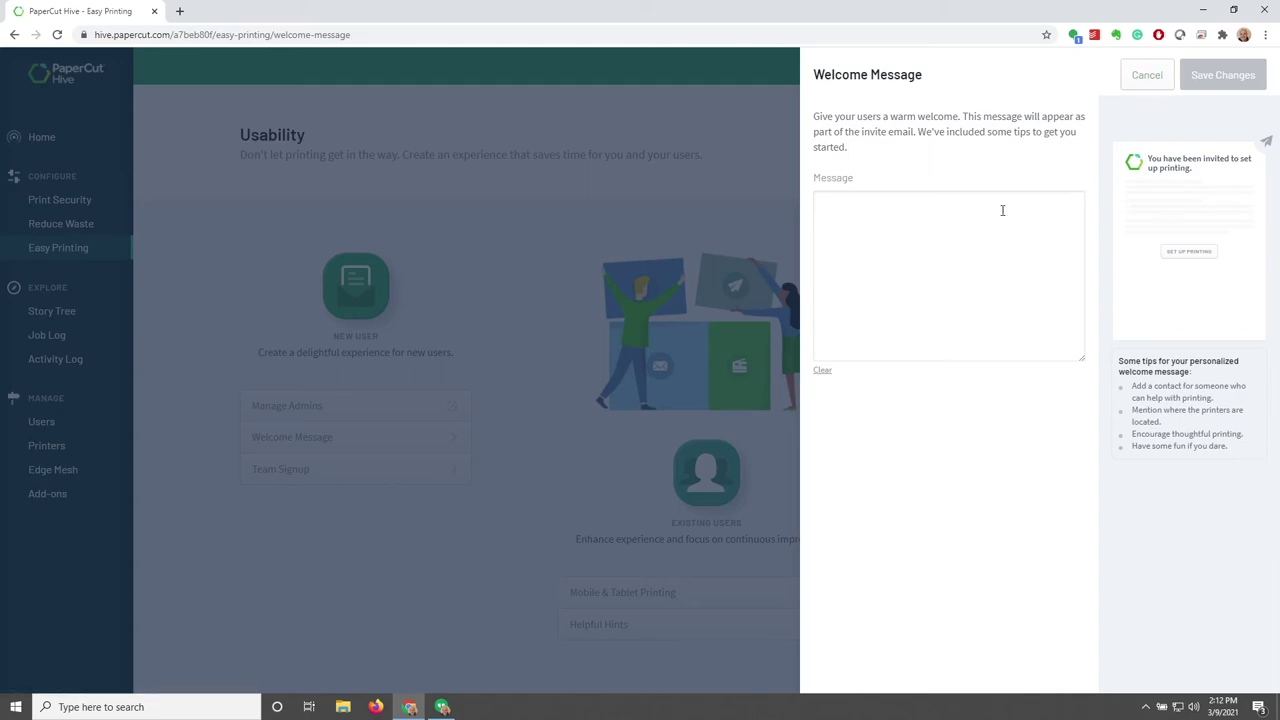
click(1146, 76)
click(306, 484)
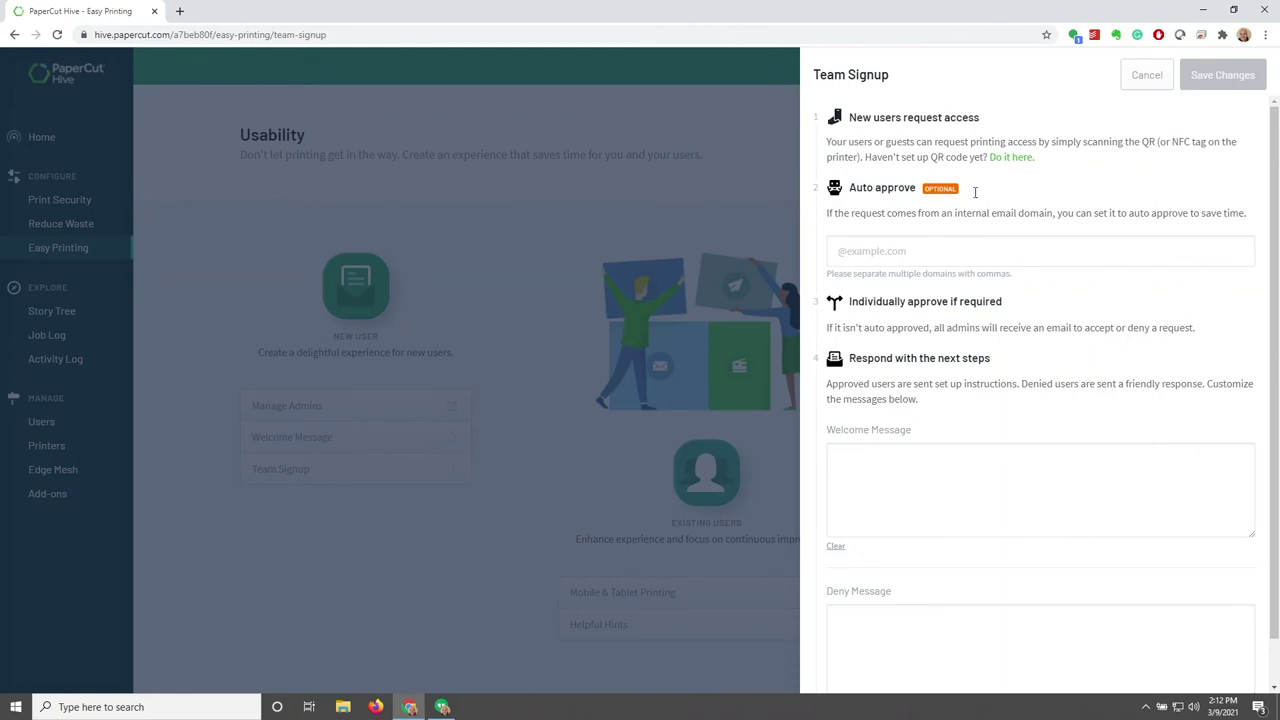
drag(826, 147, 977, 157)
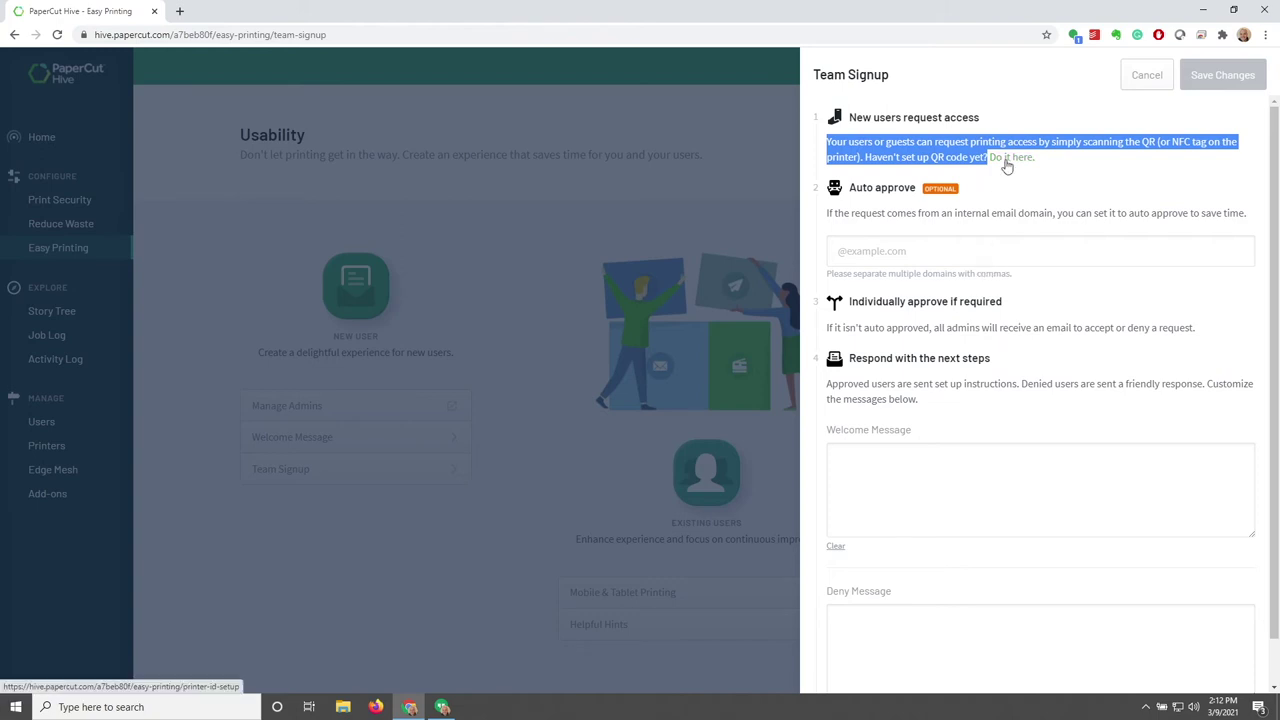
Browse the Printed Labels, Touch-screen ID (QR) and NFC printer ID options
click(1007, 162)
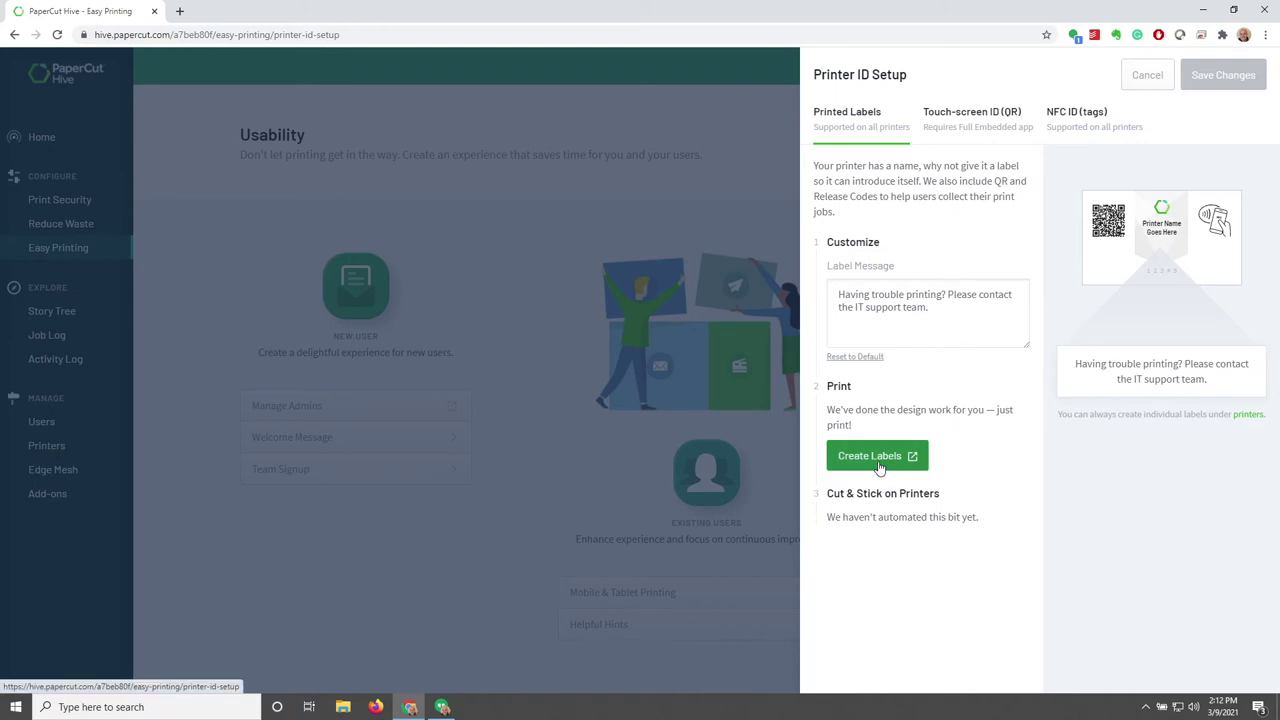
click(965, 119)
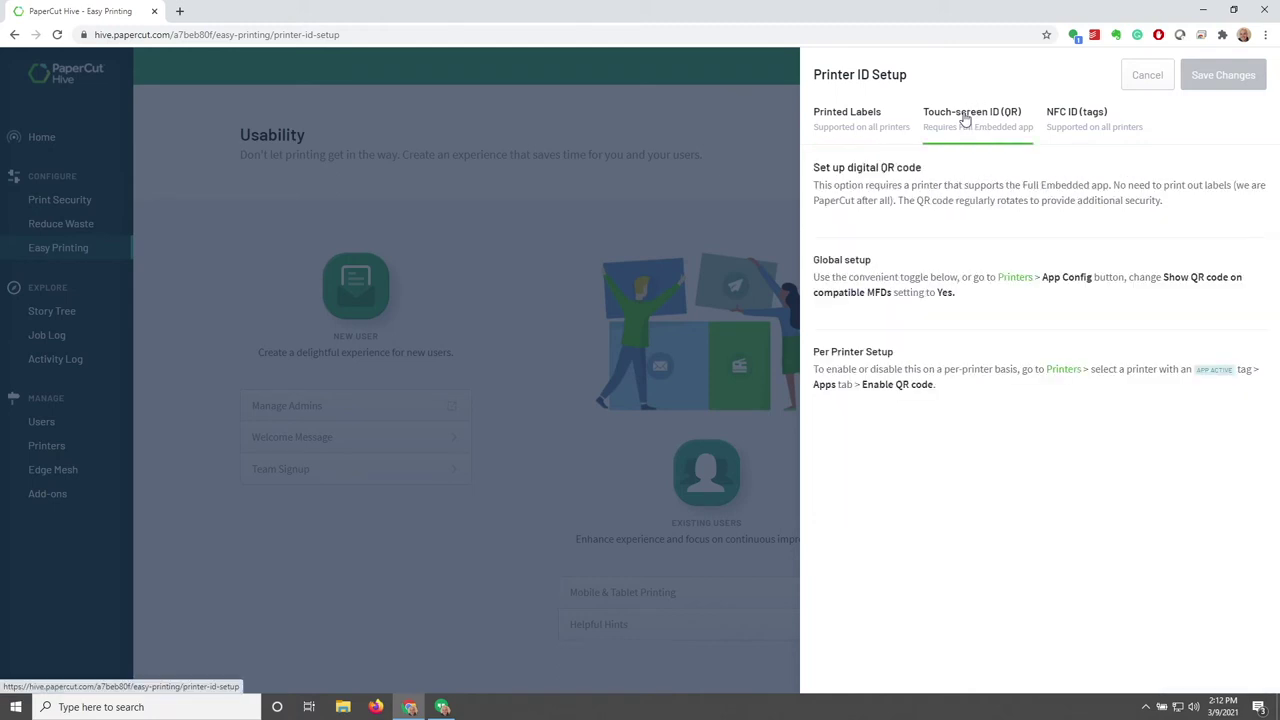
click(1080, 118)
click(857, 120)
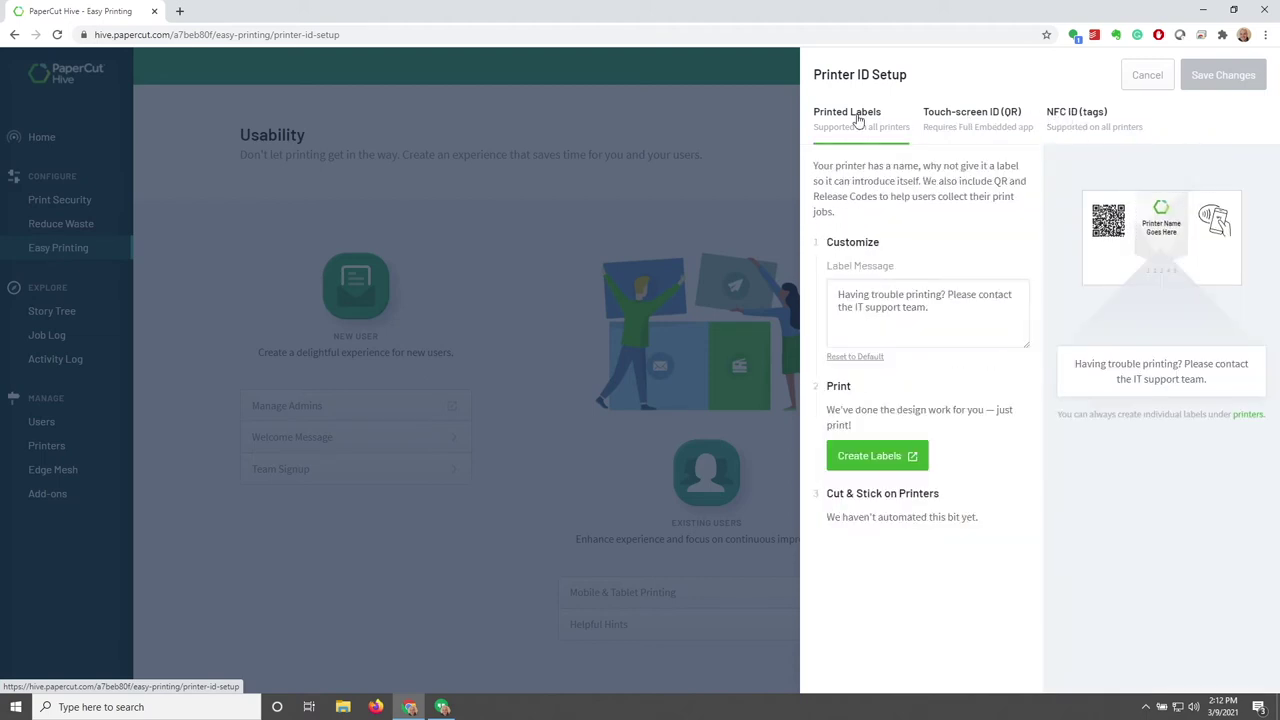
Generate the Printer ID sticker sheet for all printers, review it, and close its tab
click(880, 456)
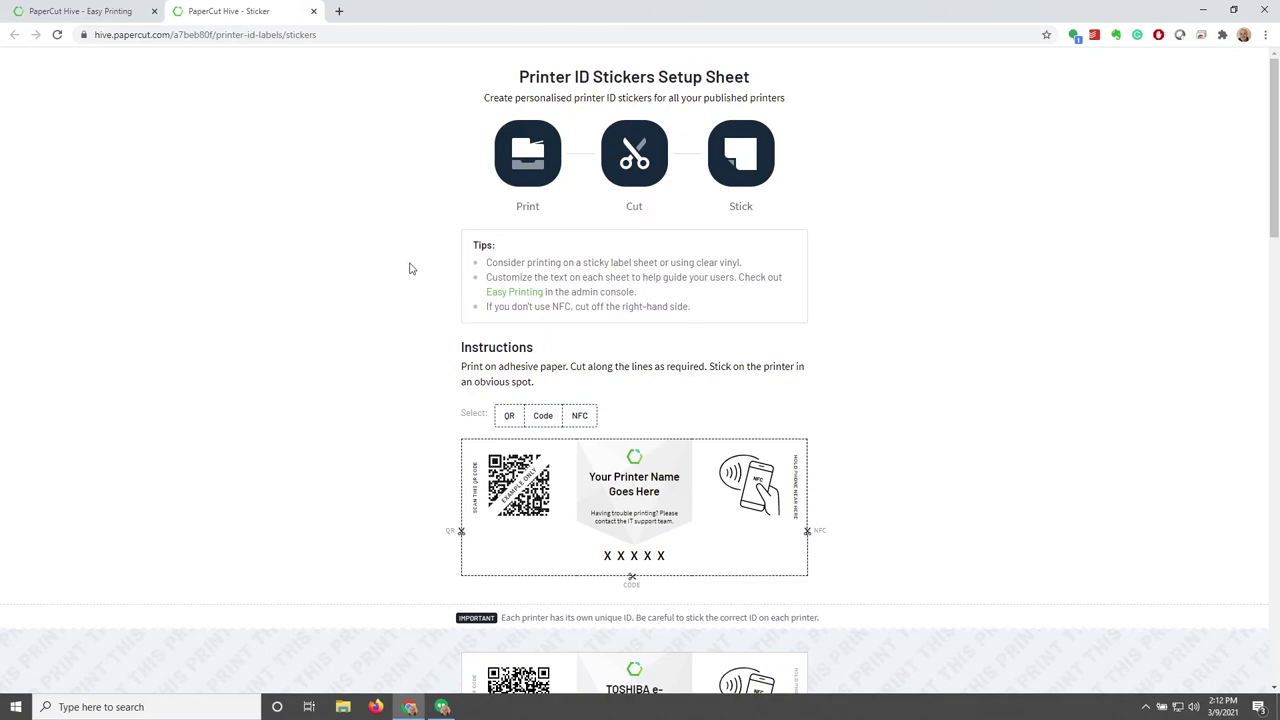
scroll(408, 263, down, 8)
scroll(412, 281, down, 8)
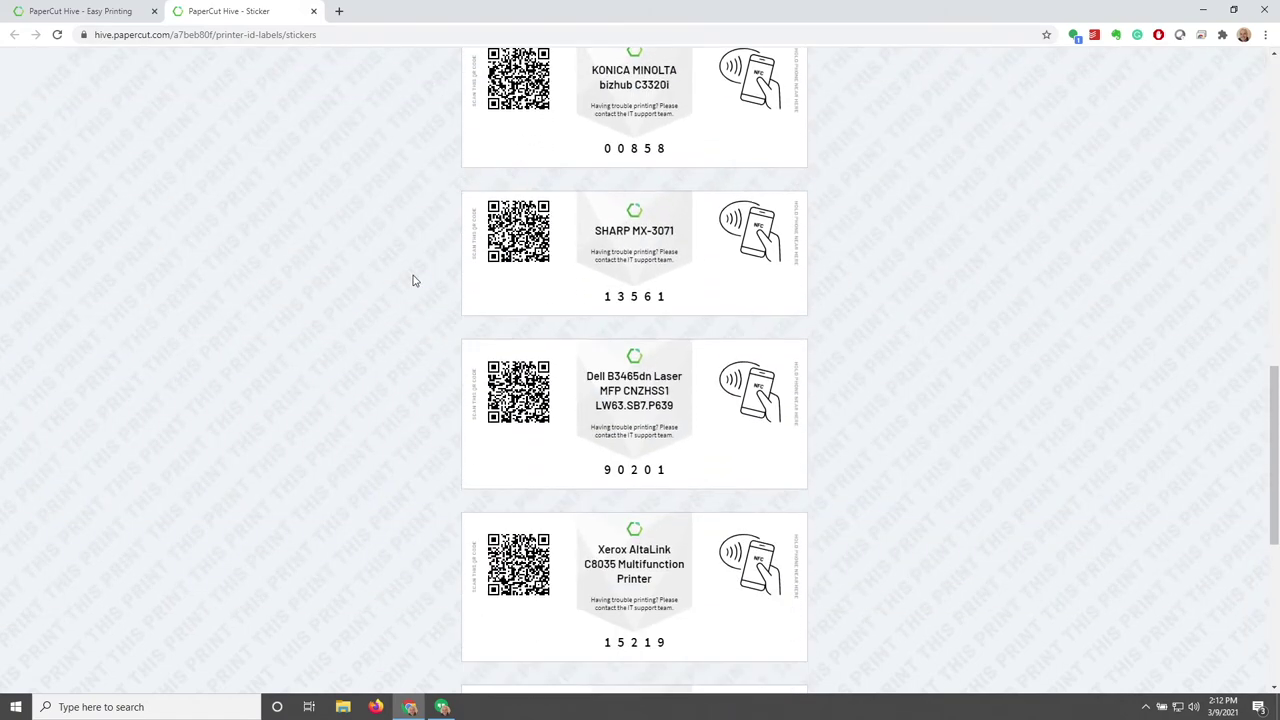
scroll(412, 281, up, 3)
scroll(412, 281, up, 12)
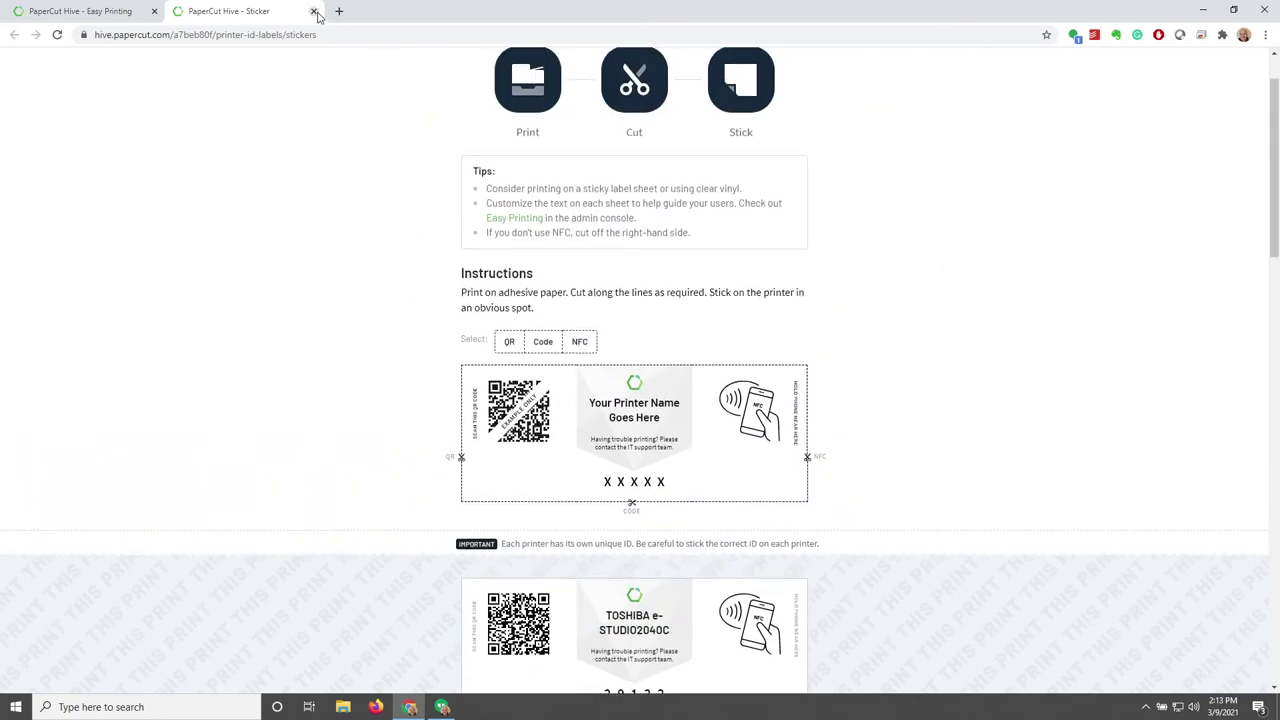
click(314, 12)
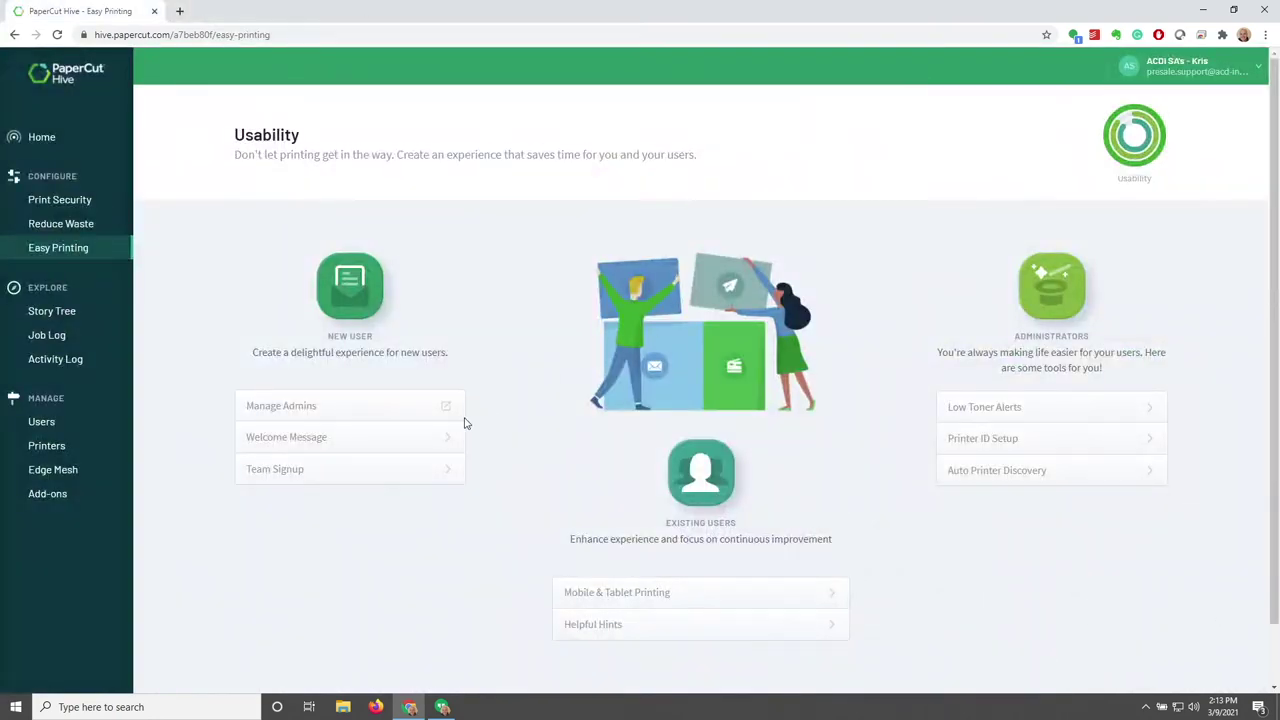
click(407, 466)
click(913, 251)
text(@acdi-inc.com)
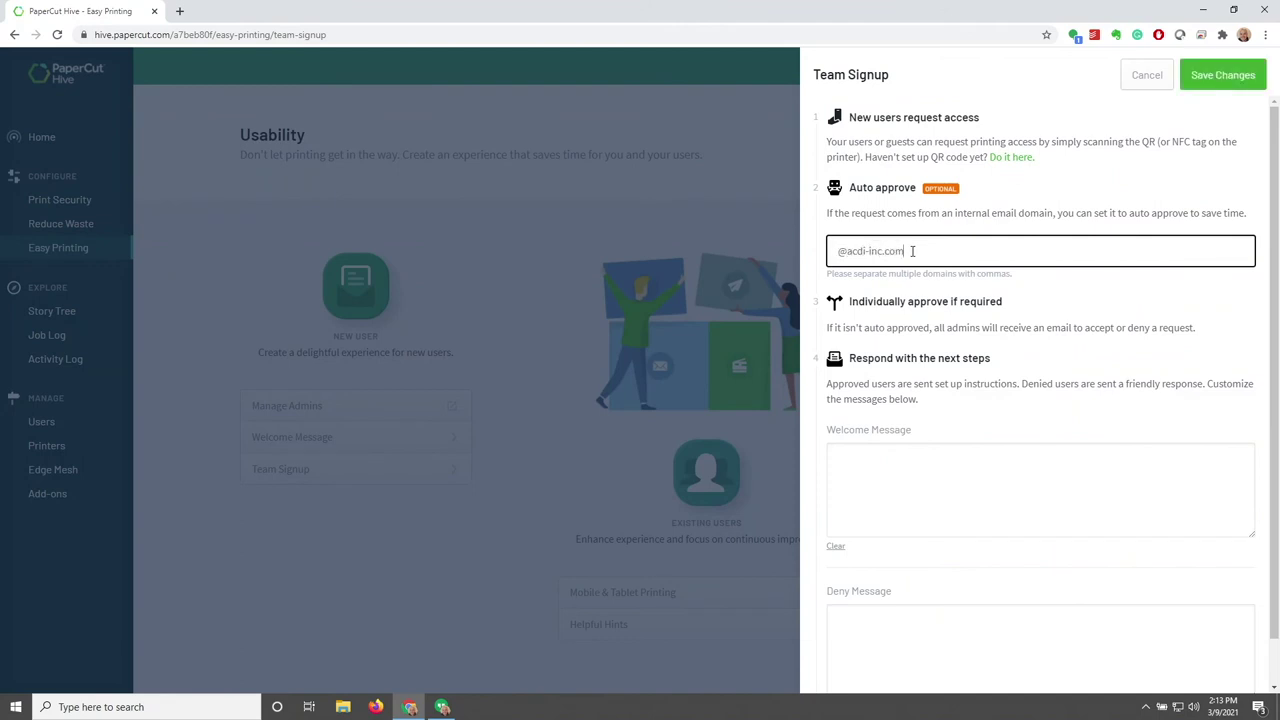
click(1117, 320)
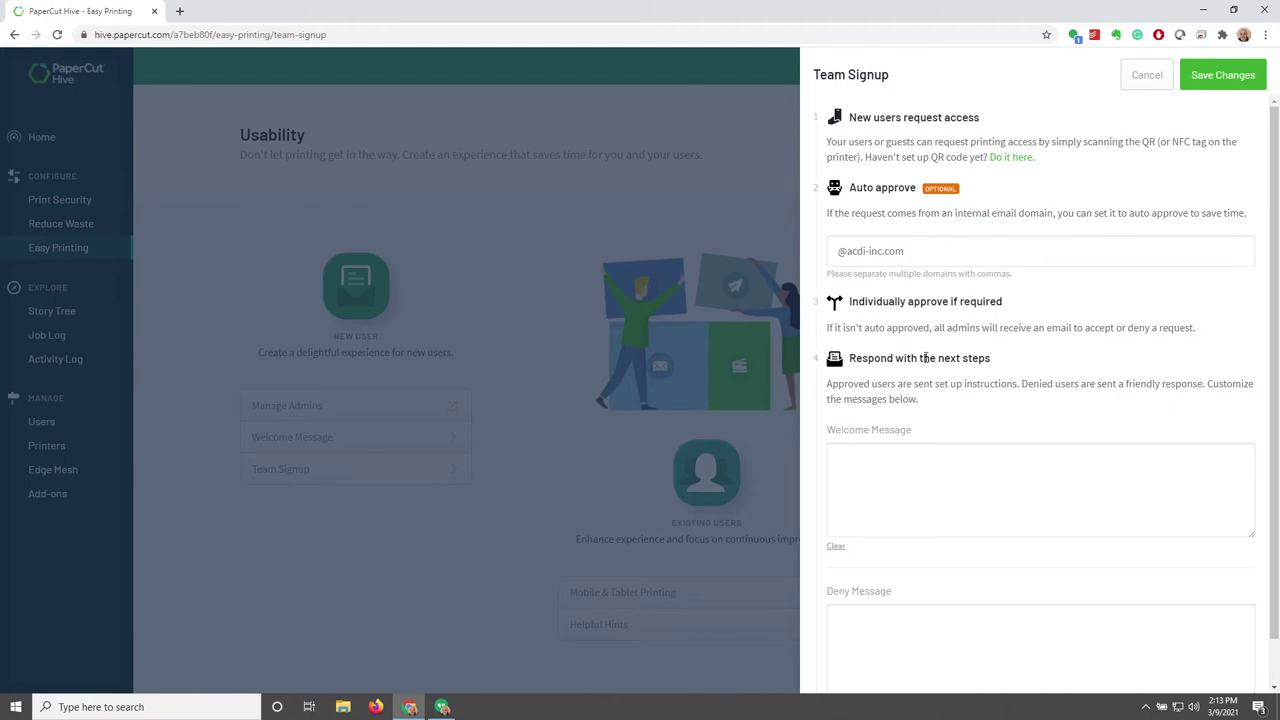
scroll(1019, 399, down, 1)
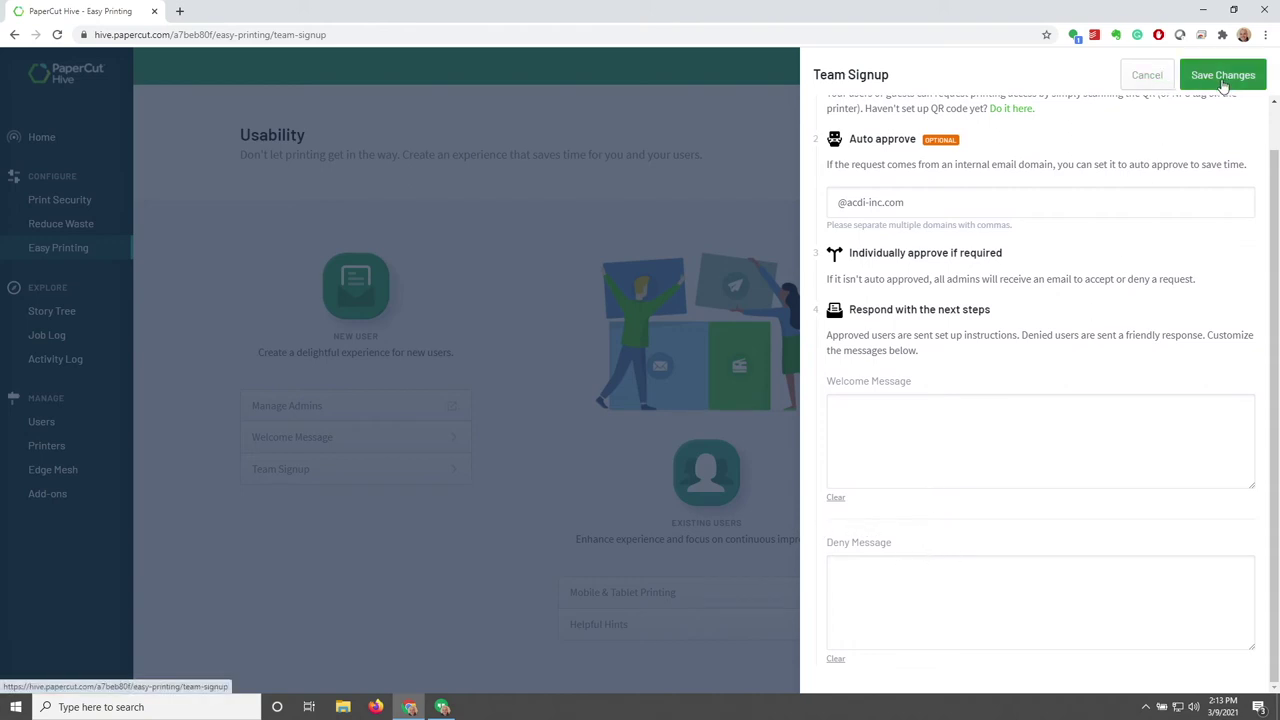
click(1147, 76)
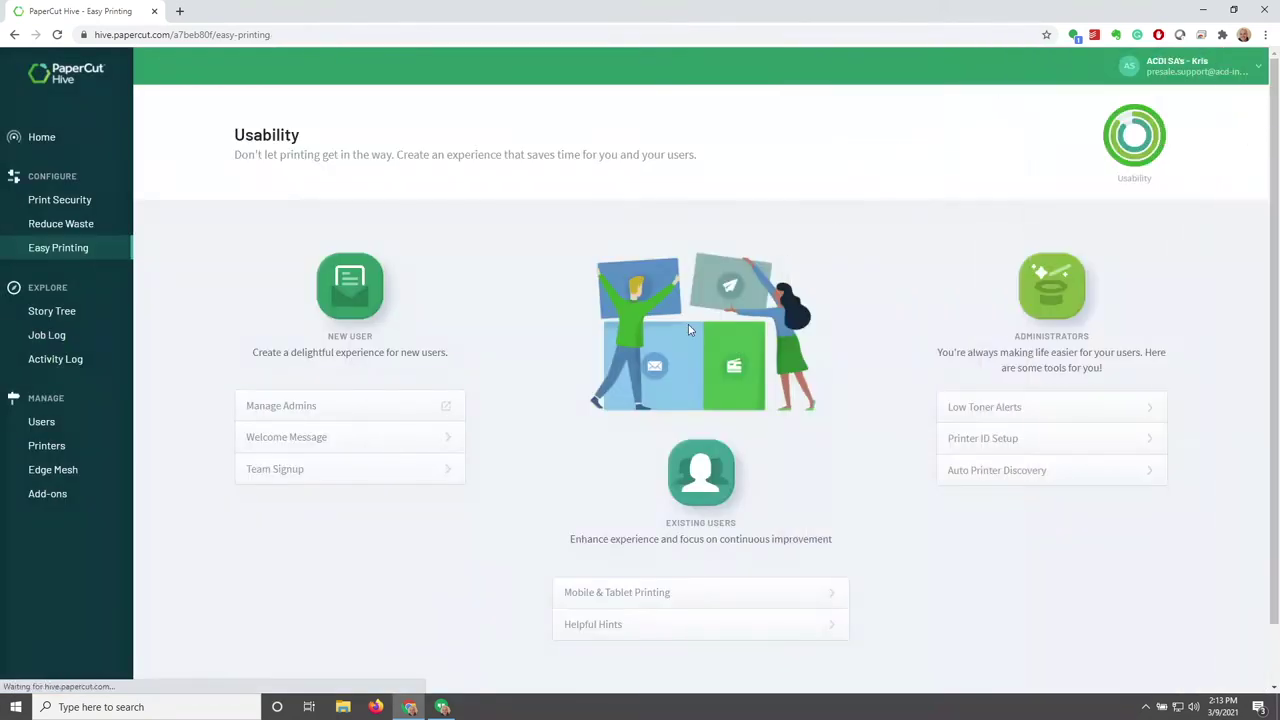
scroll(691, 327, down, 1)
click(824, 529)
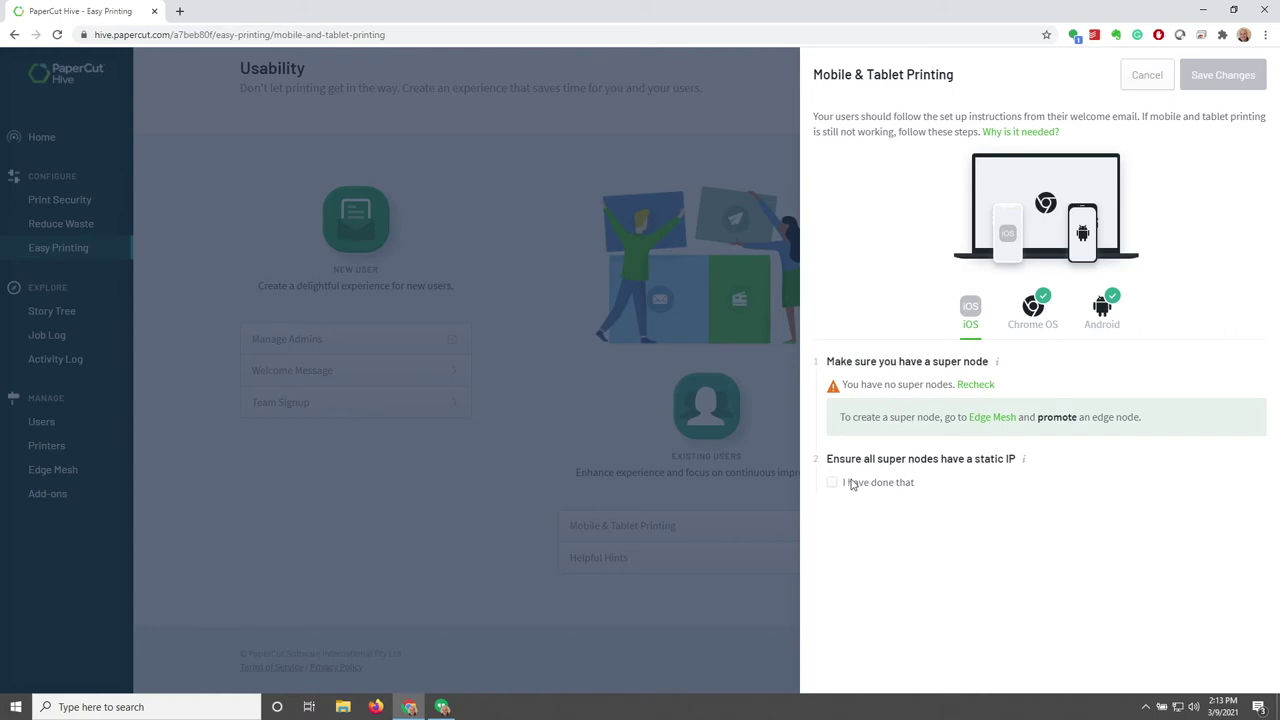
click(1042, 330)
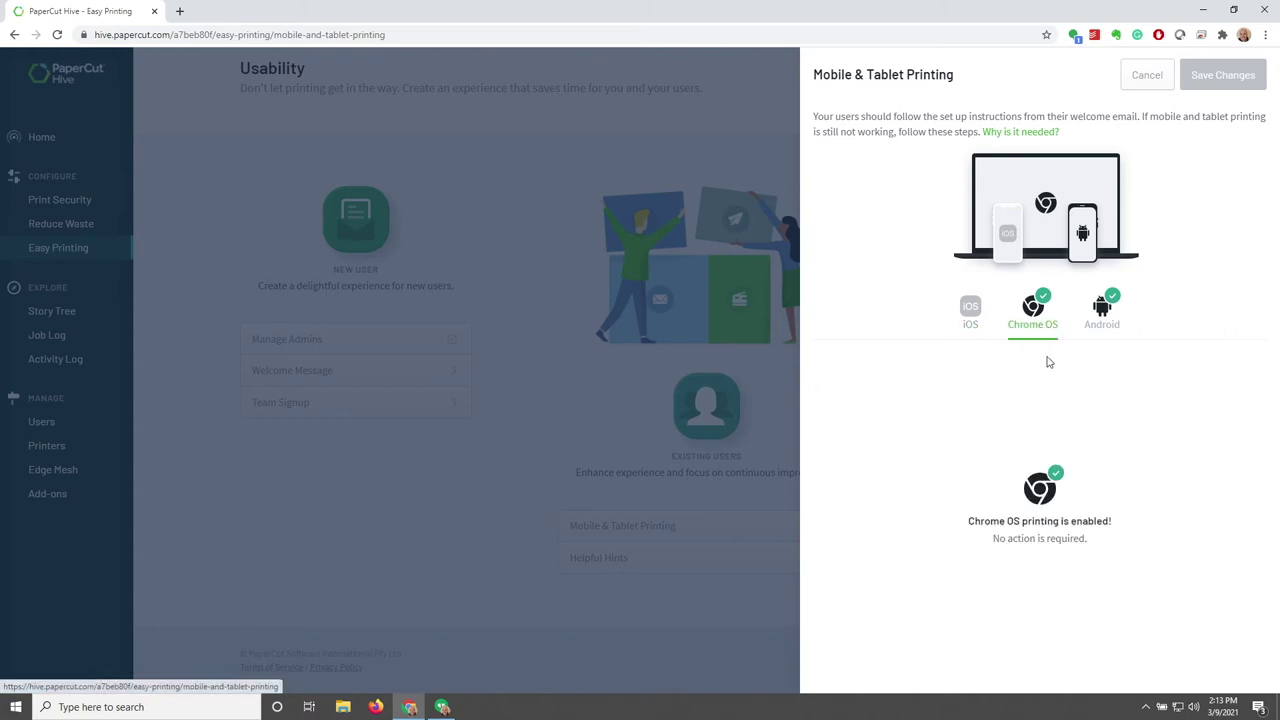
click(1110, 335)
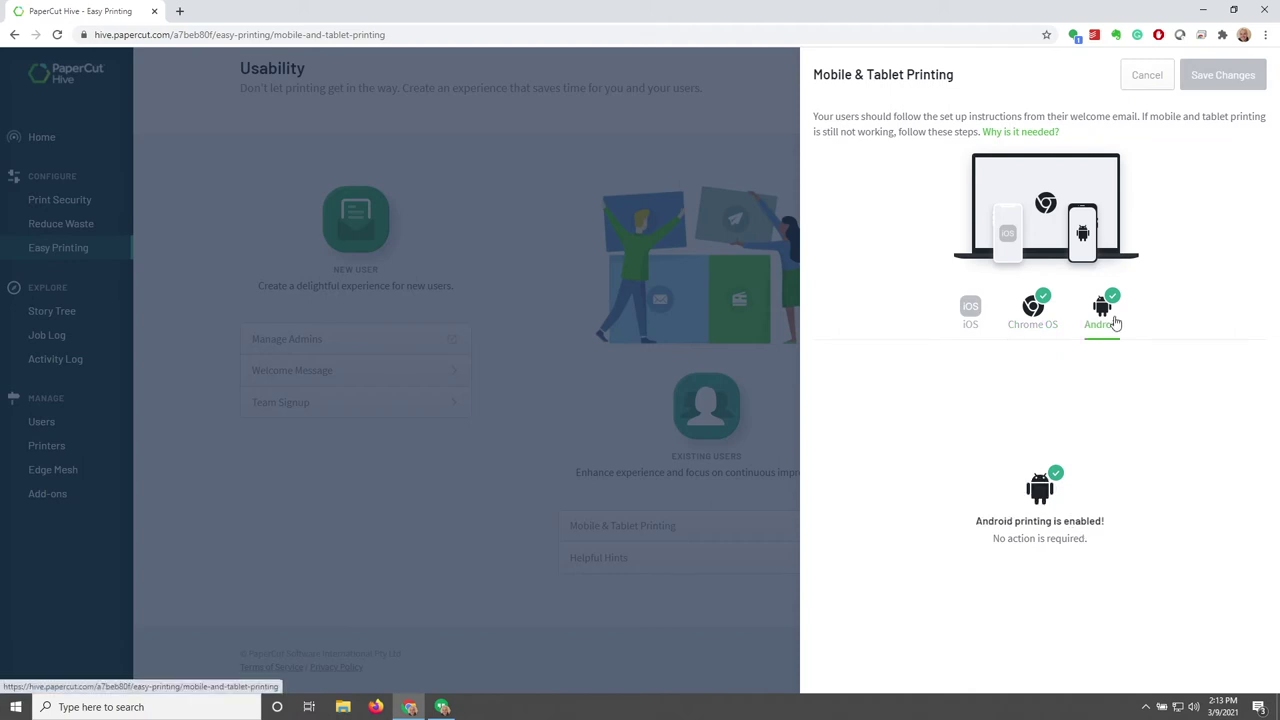
click(977, 314)
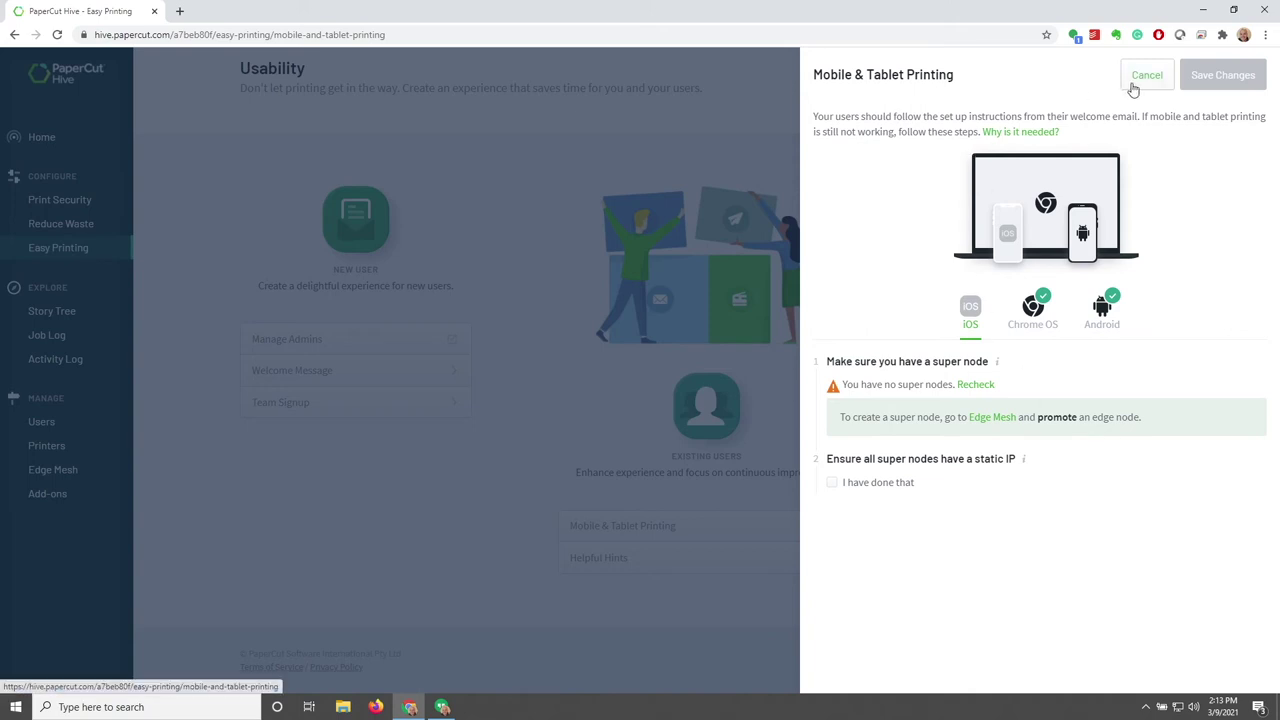
click(1032, 133)
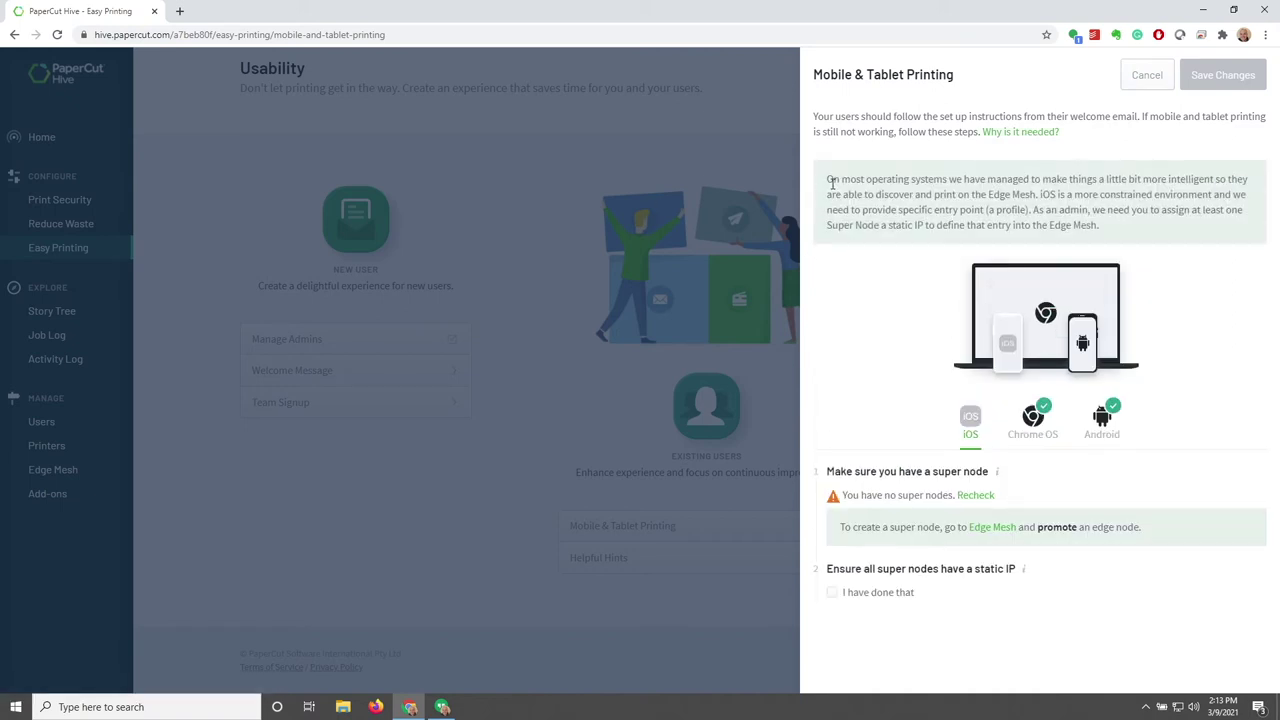
drag(828, 180, 1143, 229)
click(1143, 230)
click(1147, 76)
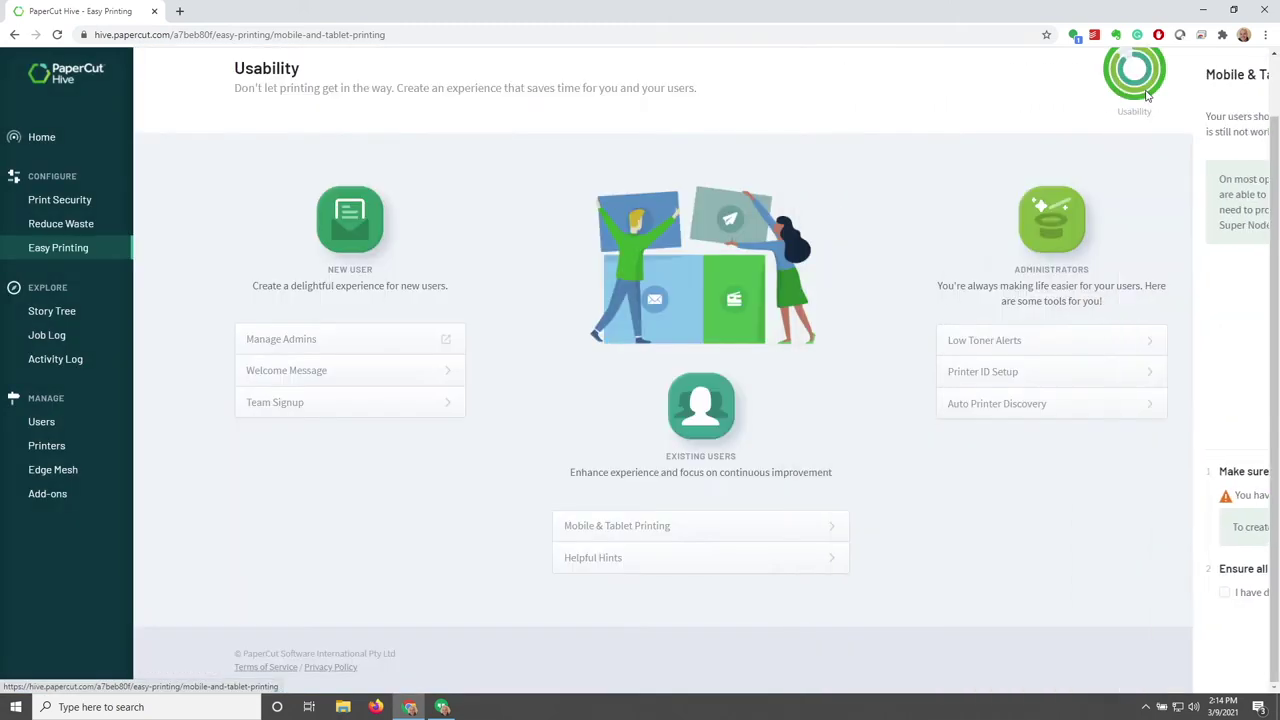
Glance at Helpful Hints, then try low toner e-mail alerts at 26% and discard them
click(738, 563)
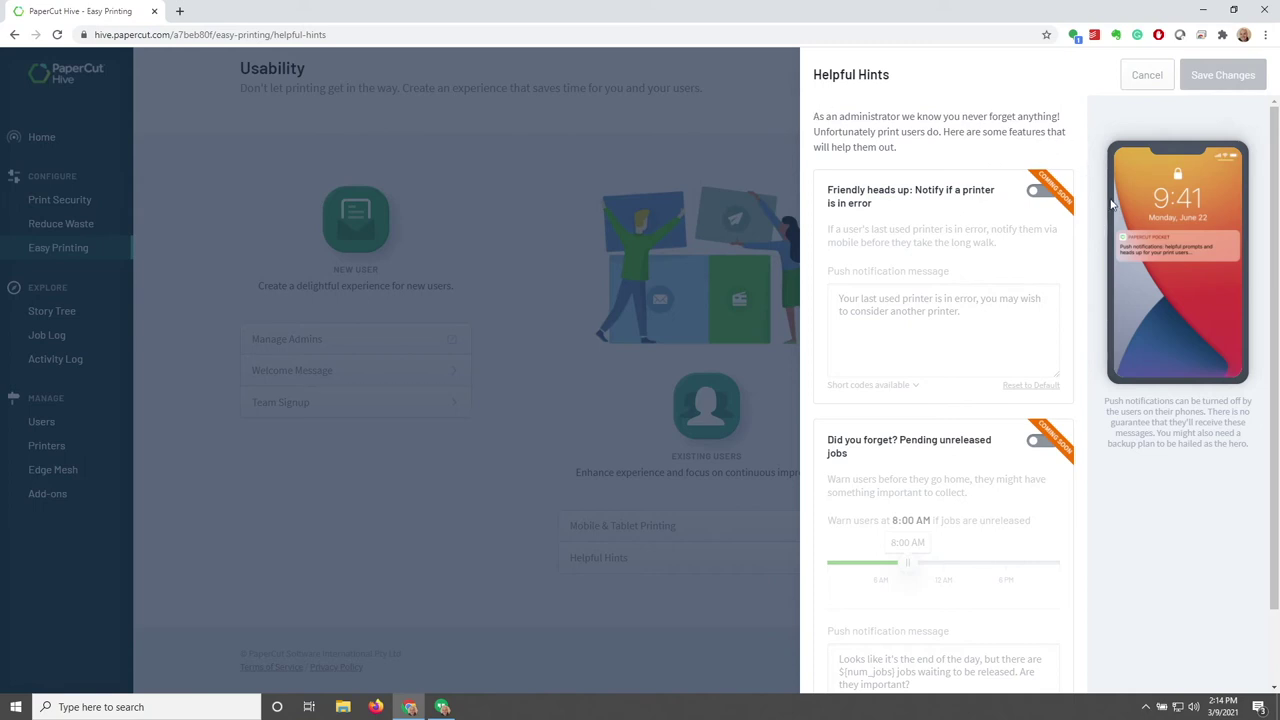
click(1147, 76)
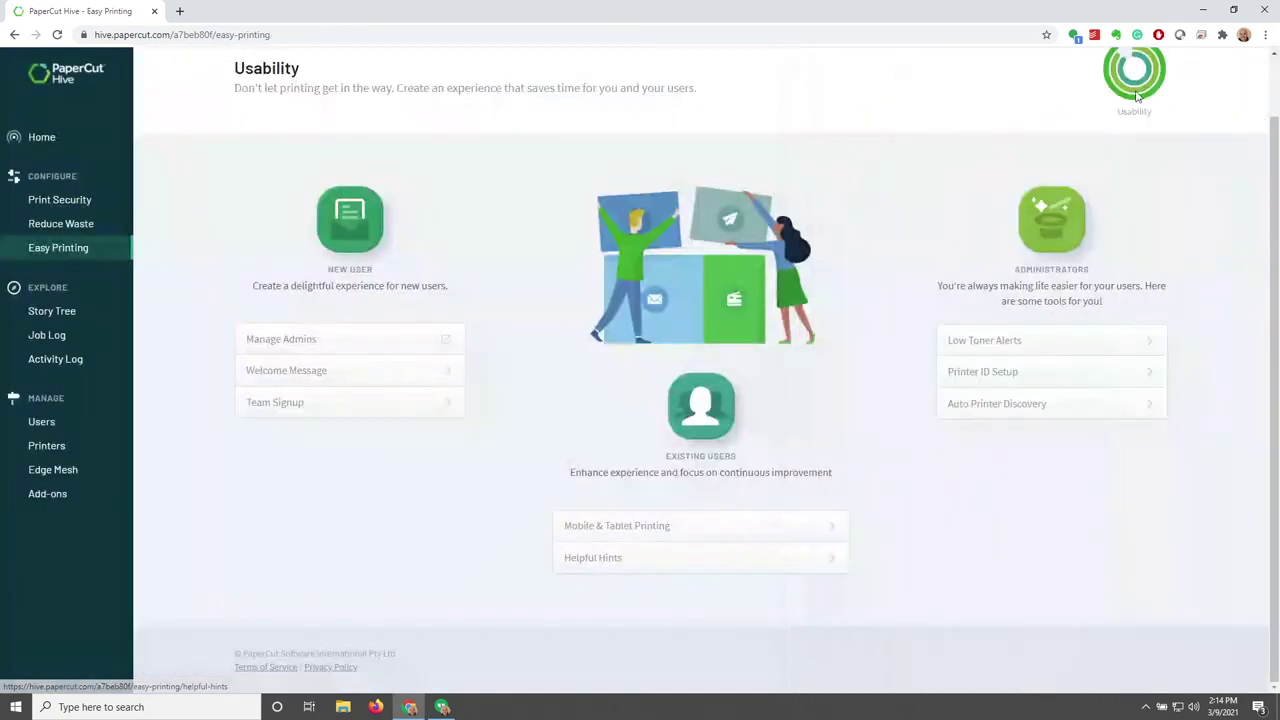
click(1140, 342)
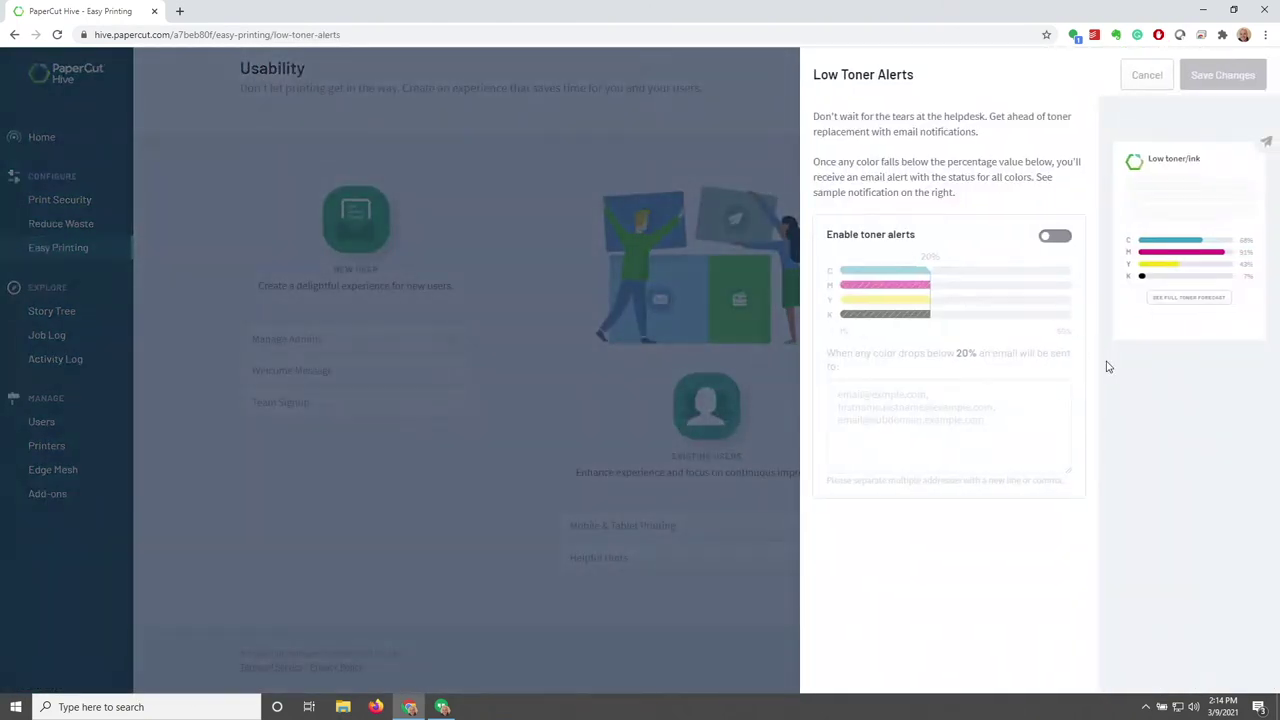
click(1050, 240)
mouse_move(939, 262)
mouse_down()
mouse_move(883, 271)
mouse_move(961, 270)
mouse_up()
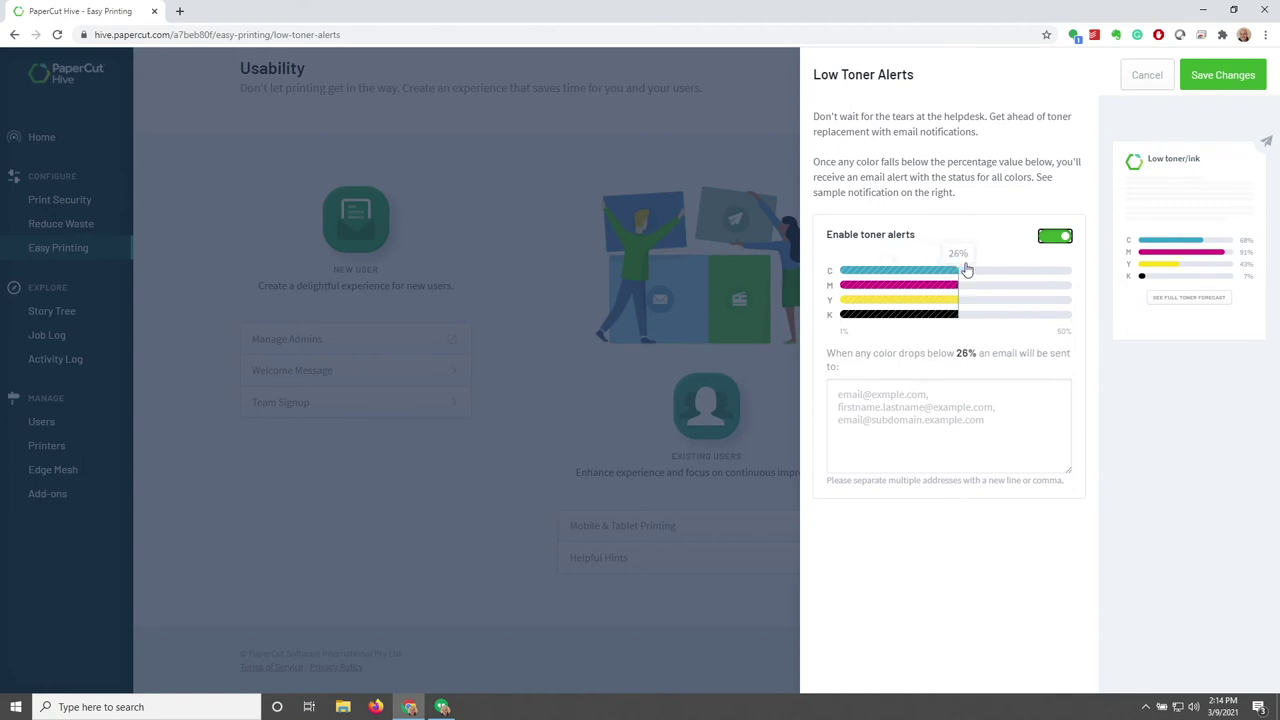
click(828, 394)
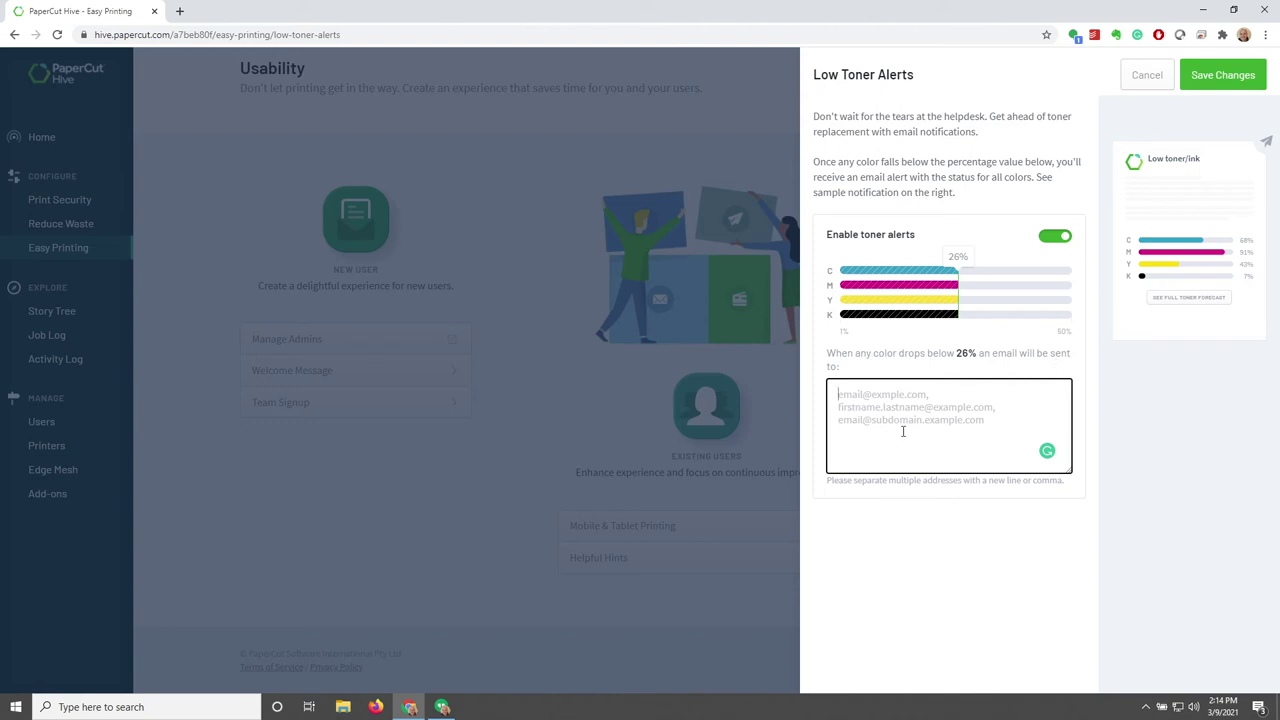
click(1143, 77)
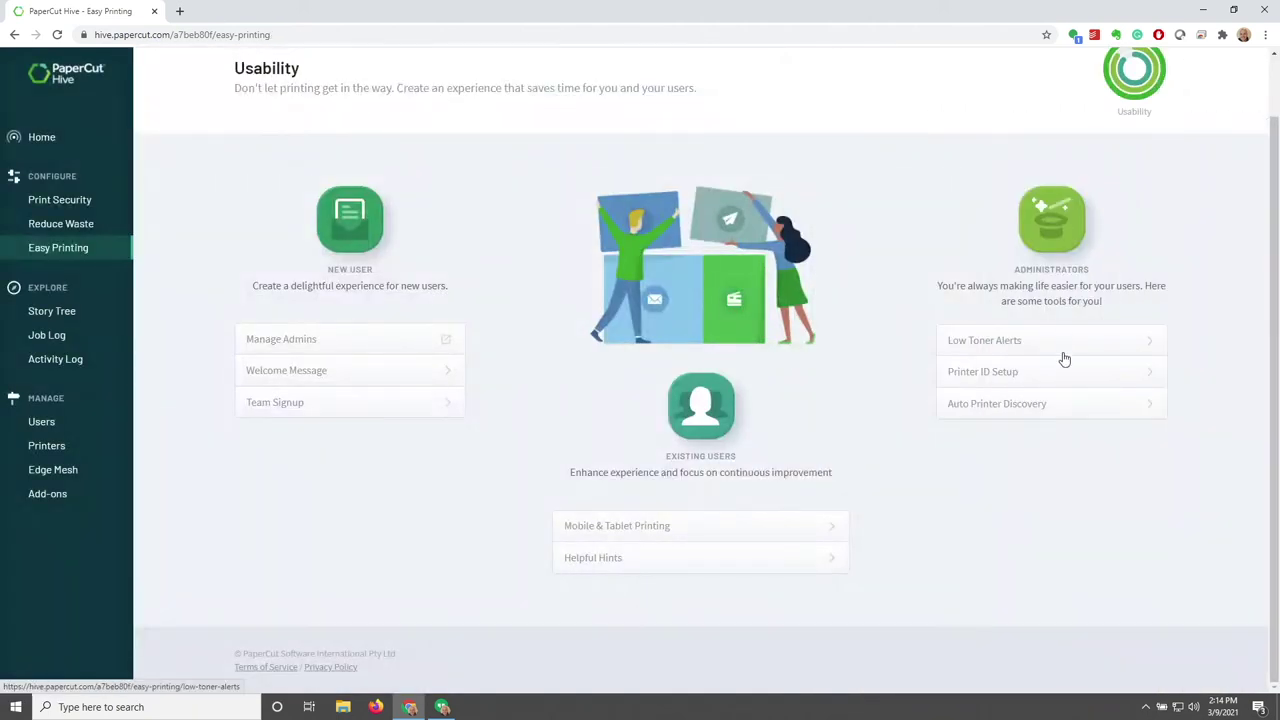
Open the Printer ID label setup and close it without saving
click(1128, 376)
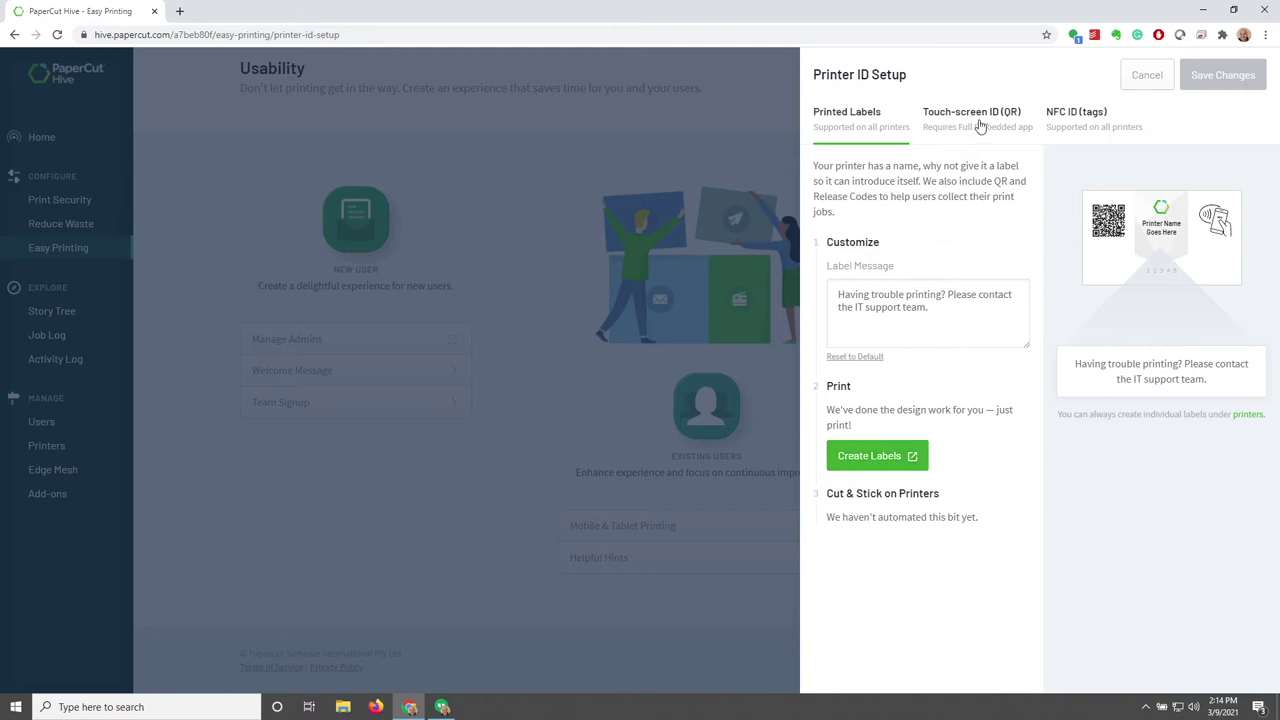
click(1147, 76)
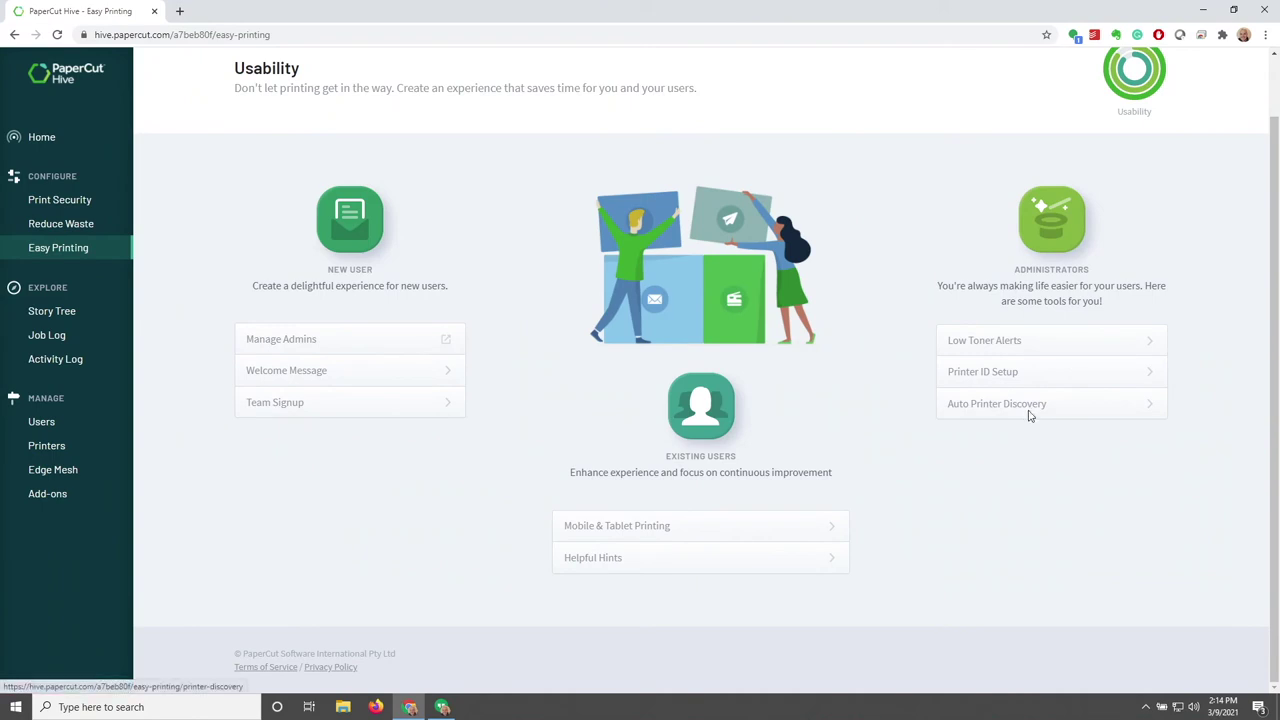
click(1029, 412)
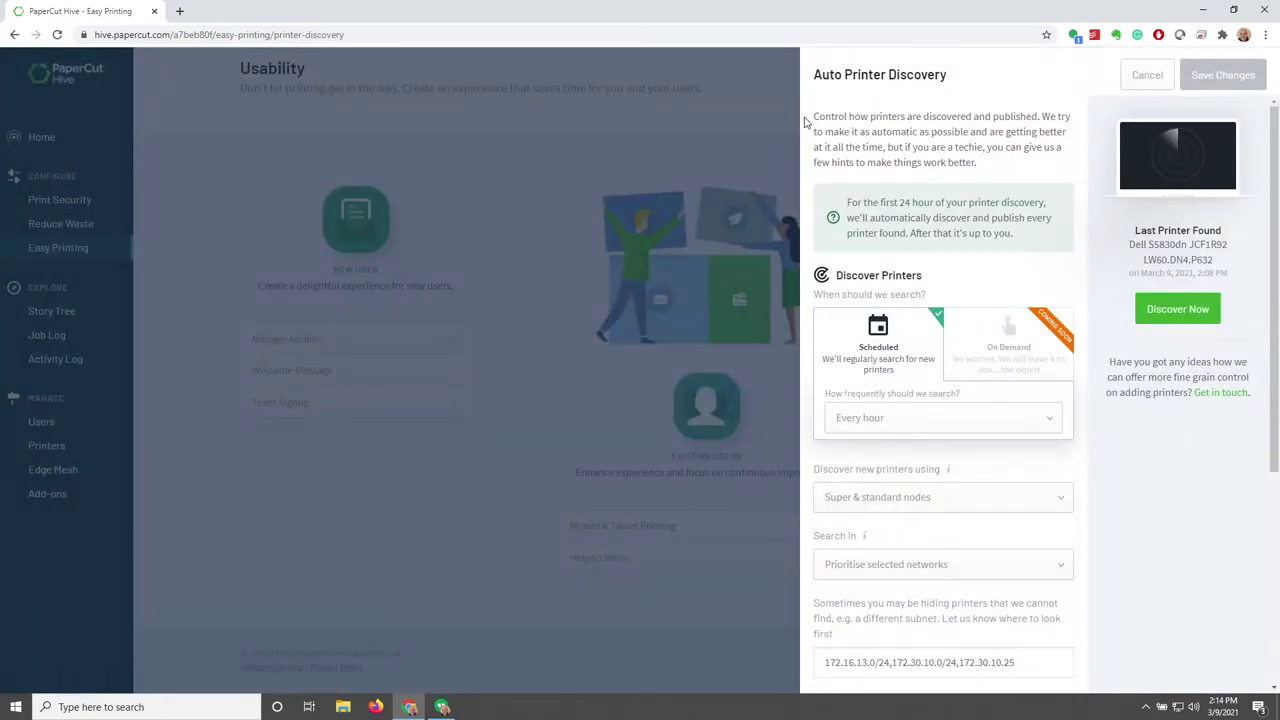
Review Auto Printer Discovery, keeping Every hour, Super & standard nodes, and Prioritise selected networks
drag(822, 118, 982, 164)
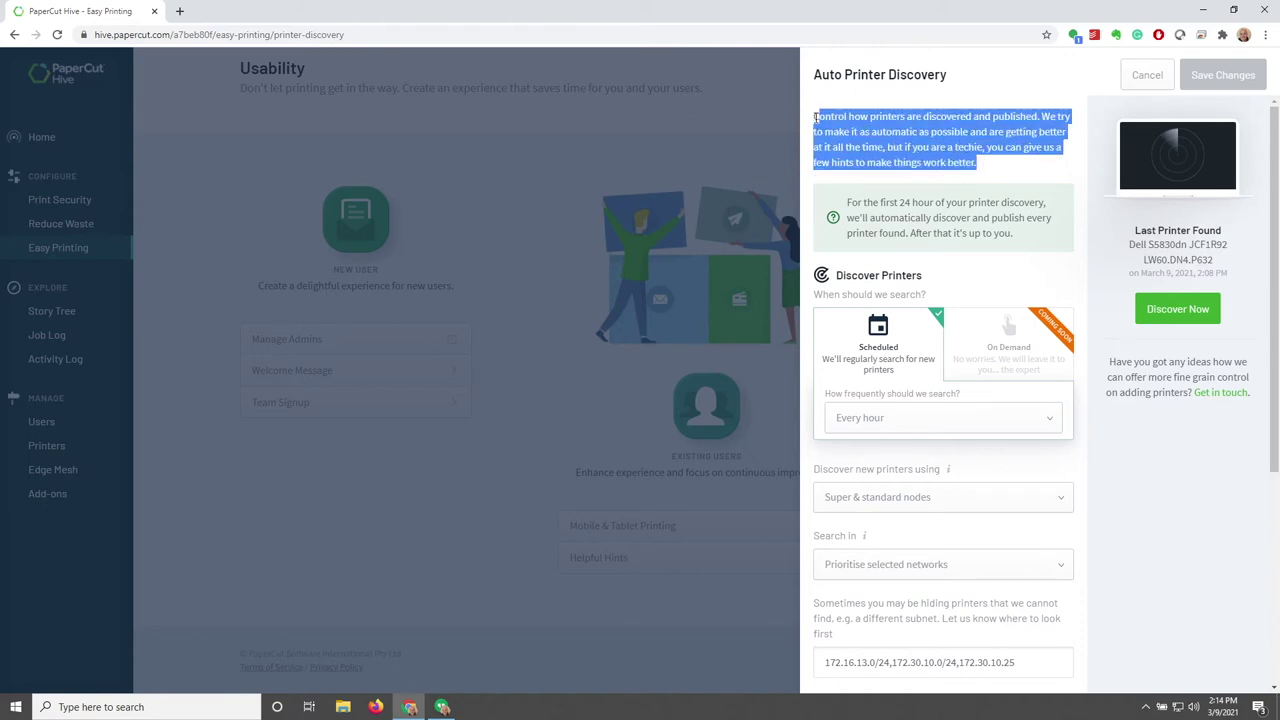
drag(816, 117, 986, 166)
click(990, 189)
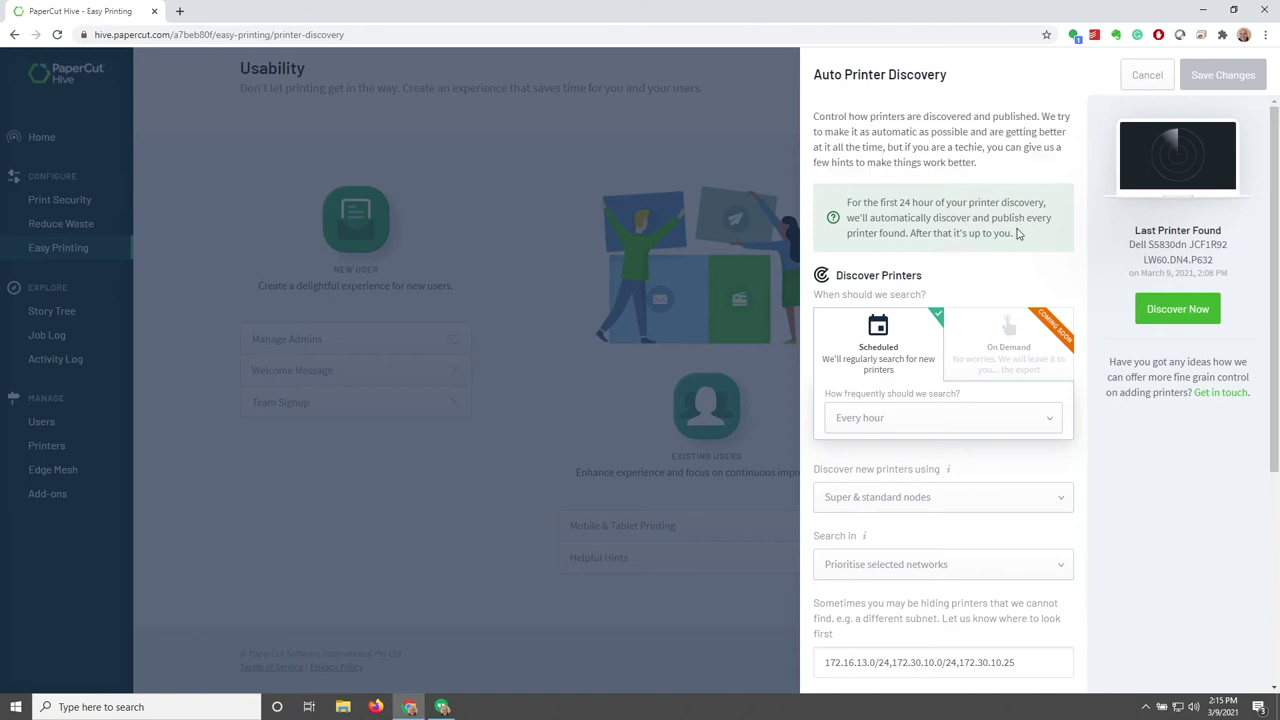
scroll(965, 265, down, 2)
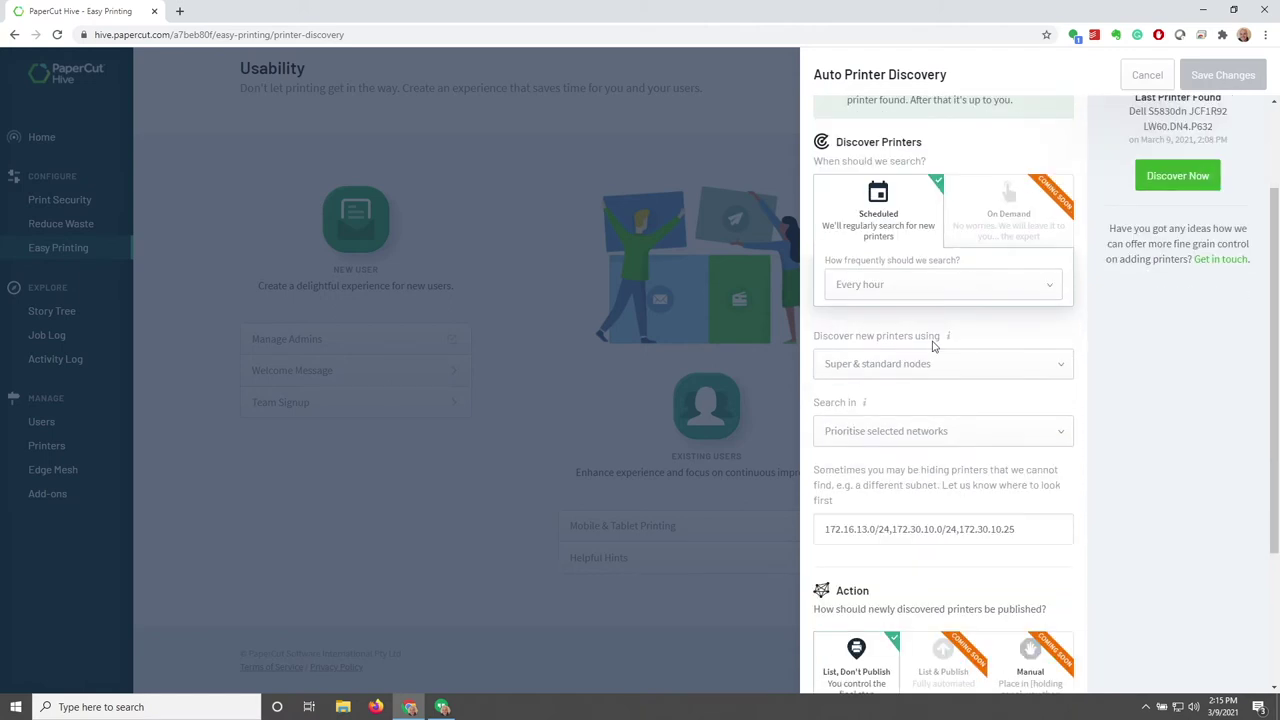
click(950, 297)
click(950, 295)
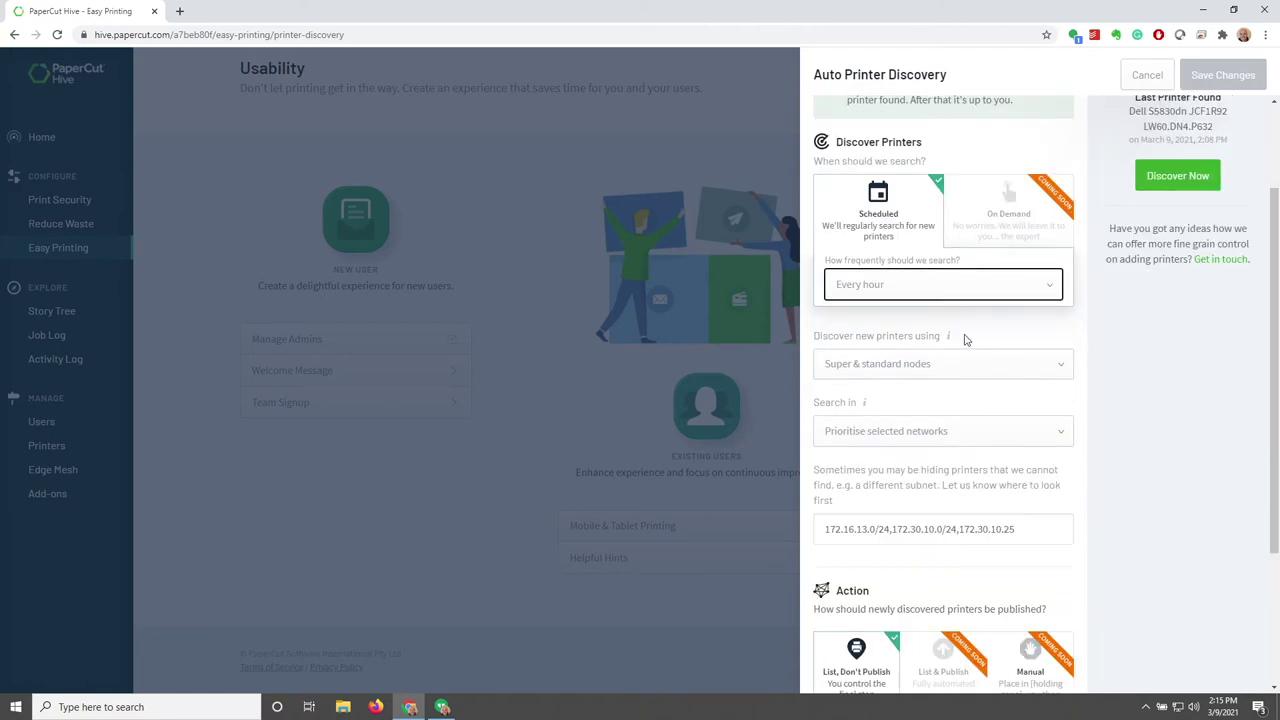
click(975, 368)
click(975, 368)
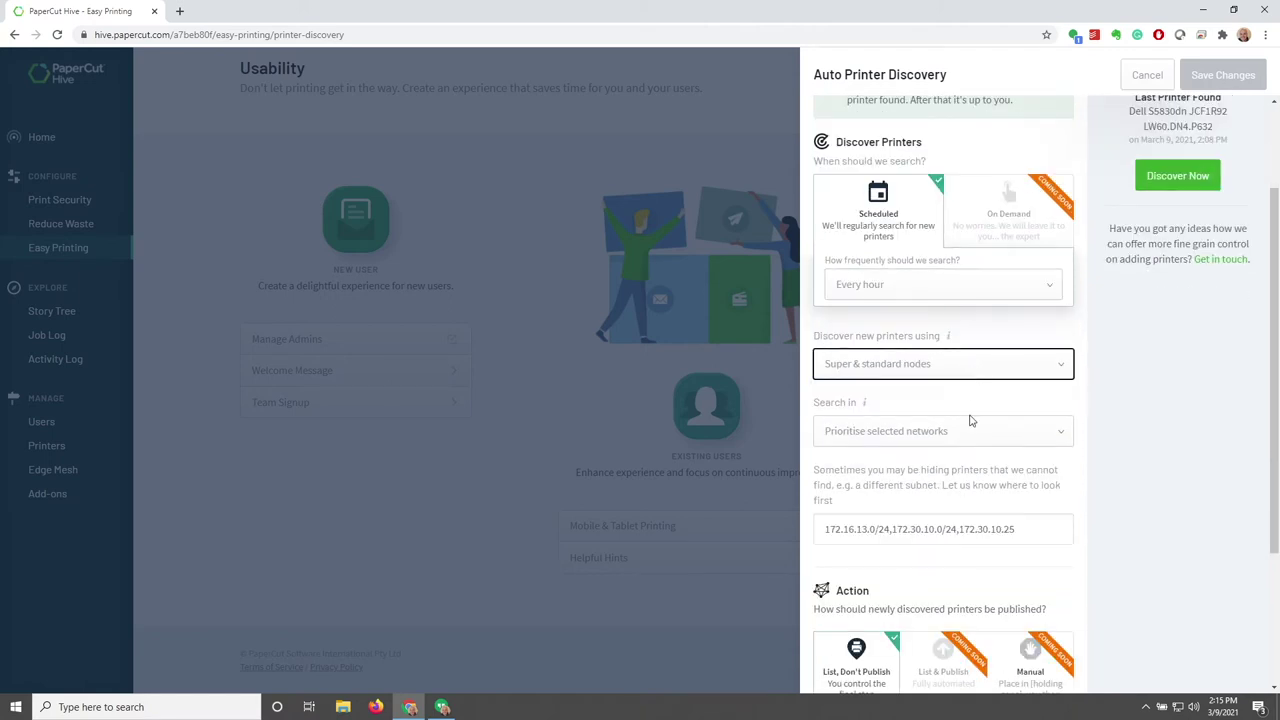
click(985, 432)
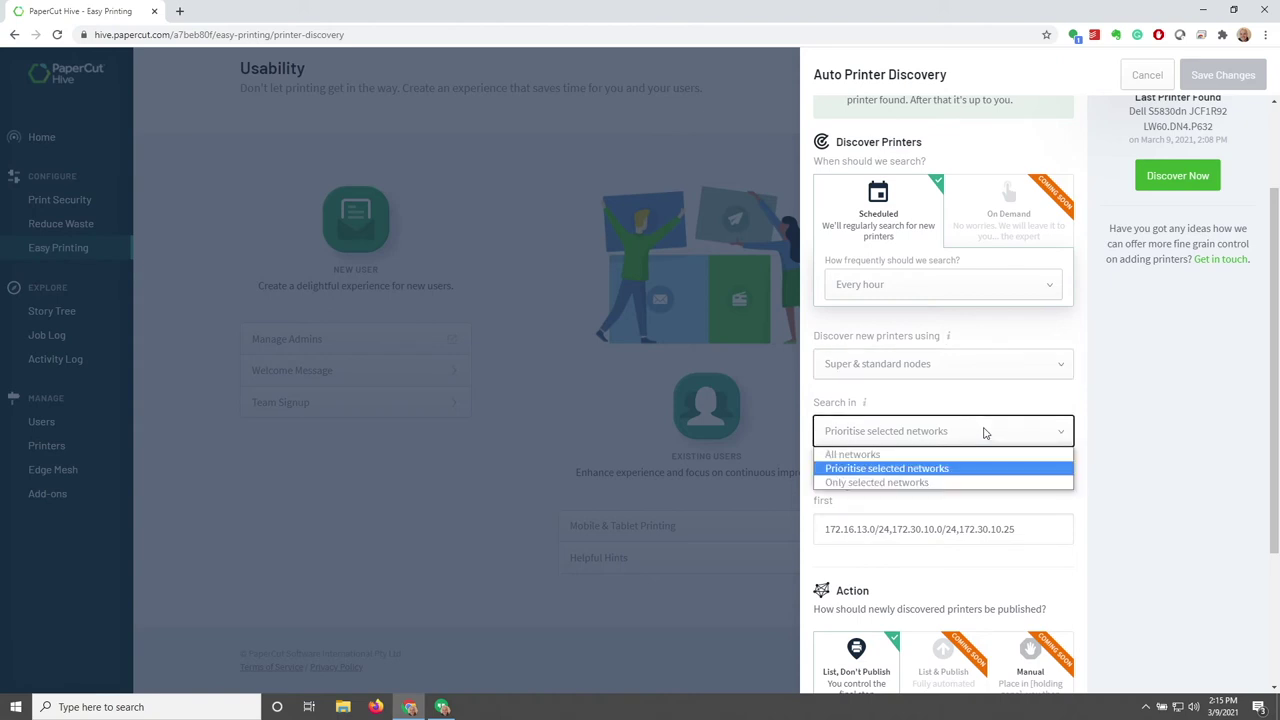
click(985, 432)
Scroll through the remaining discovery sections and close the panel without saving
scroll(990, 430, down, 2)
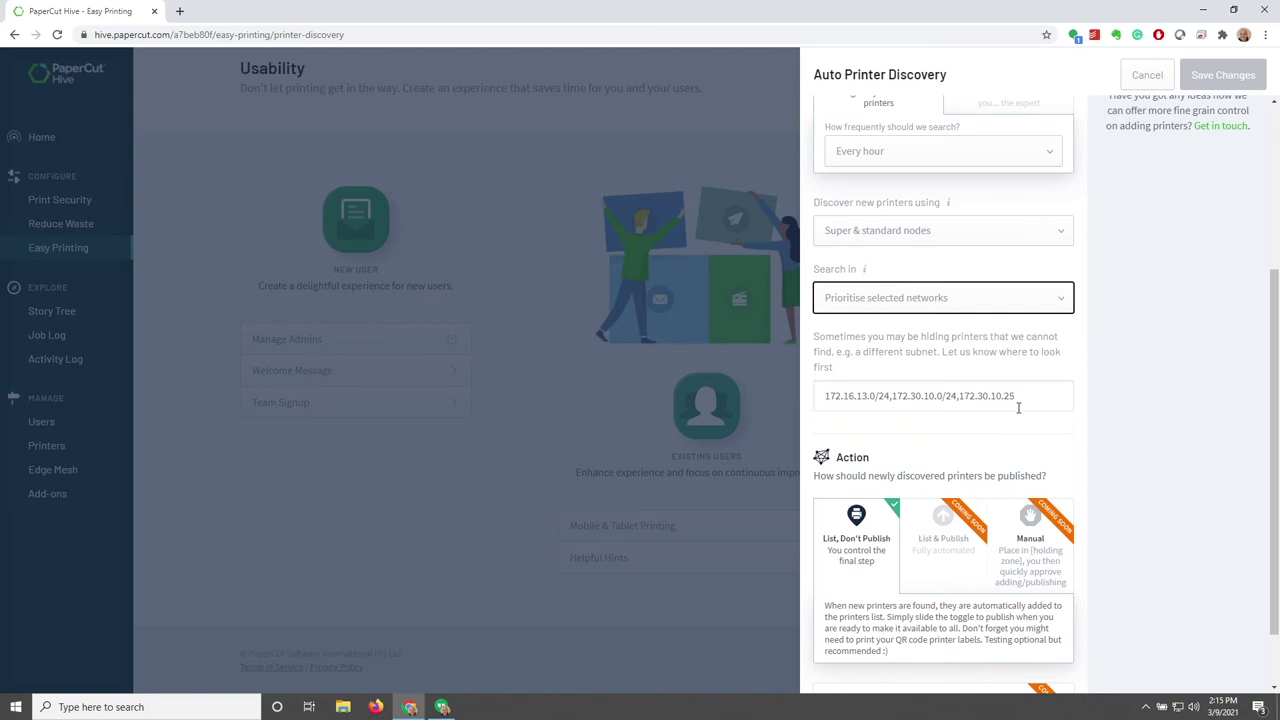
scroll(1037, 402, down, 1)
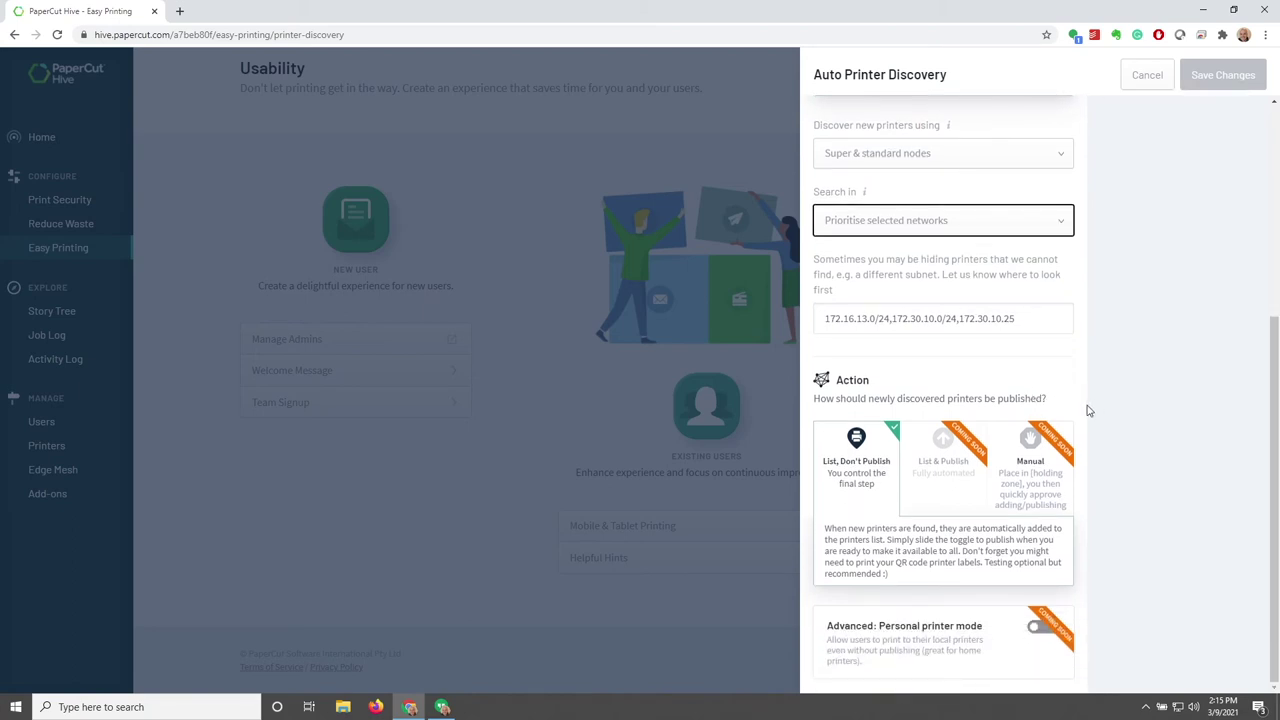
scroll(1089, 410, up, 5)
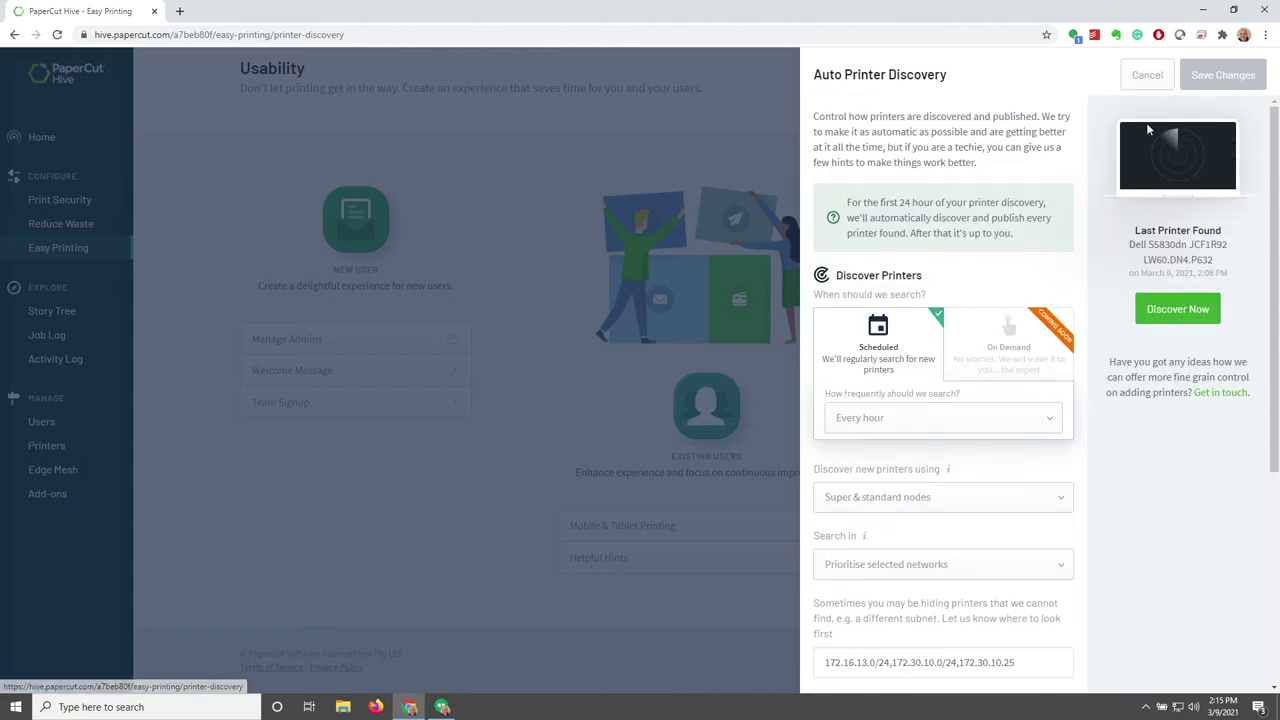
click(1149, 76)
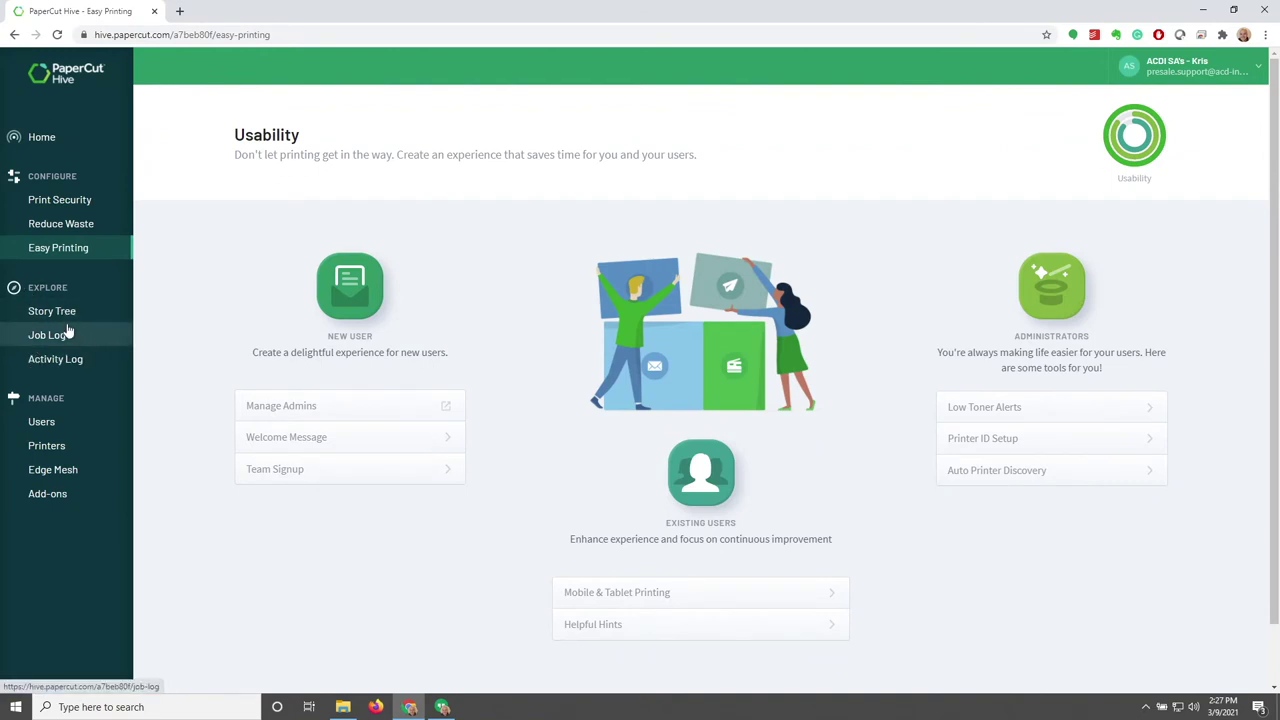
click(60, 318)
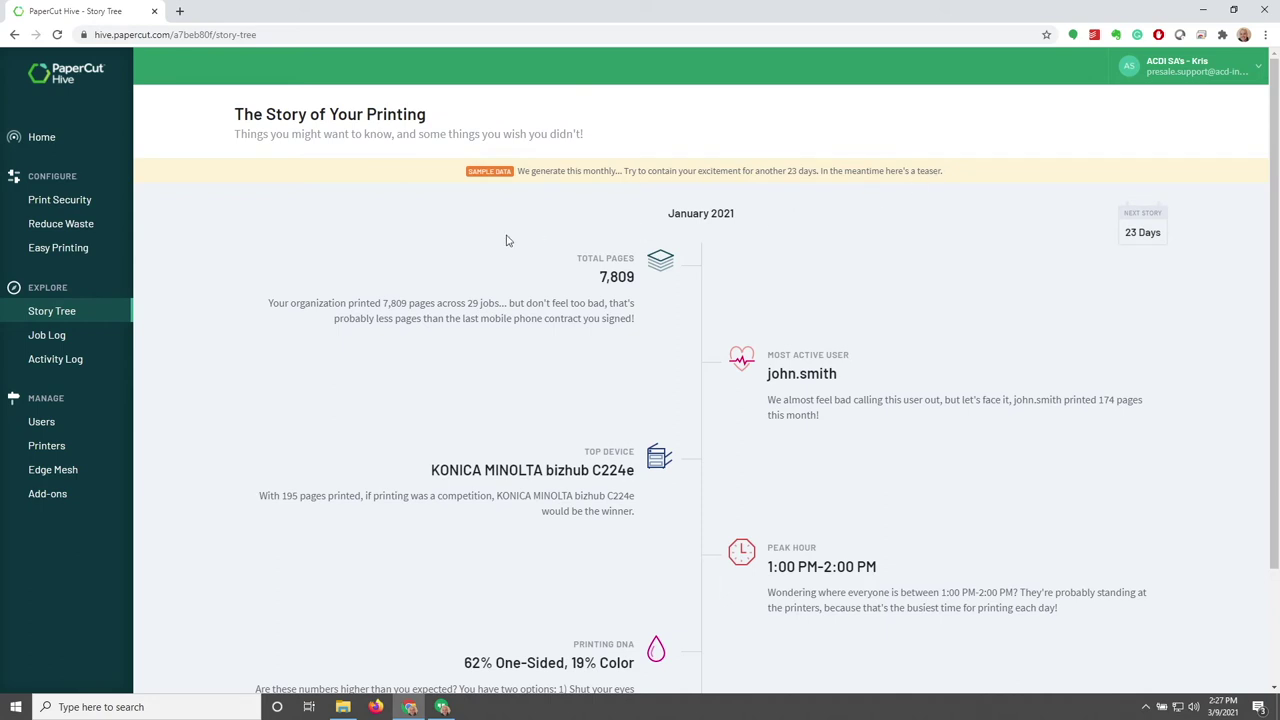
Scroll the Story Tree summary, then go to the Job Log
scroll(506, 240, down, 2)
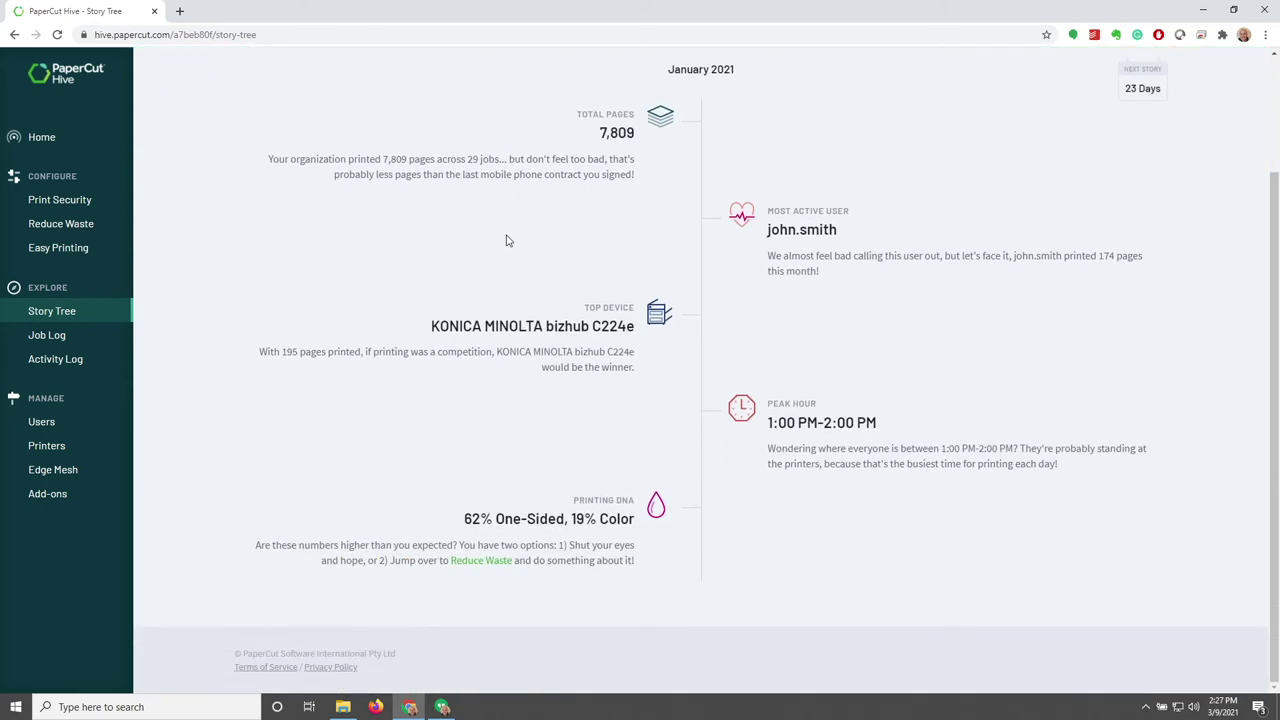
click(47, 338)
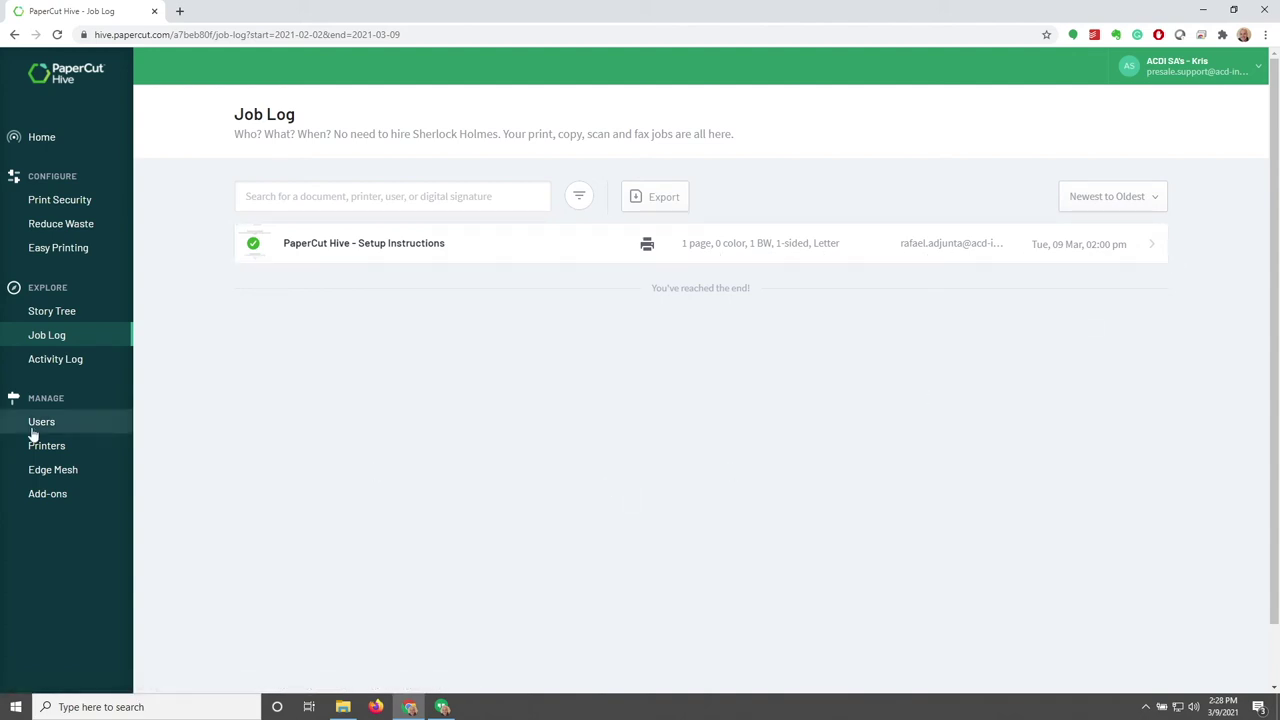
Open the Activity Log and scroll through the Mar 8, 2021 administrator and printer-discovery entries
click(48, 366)
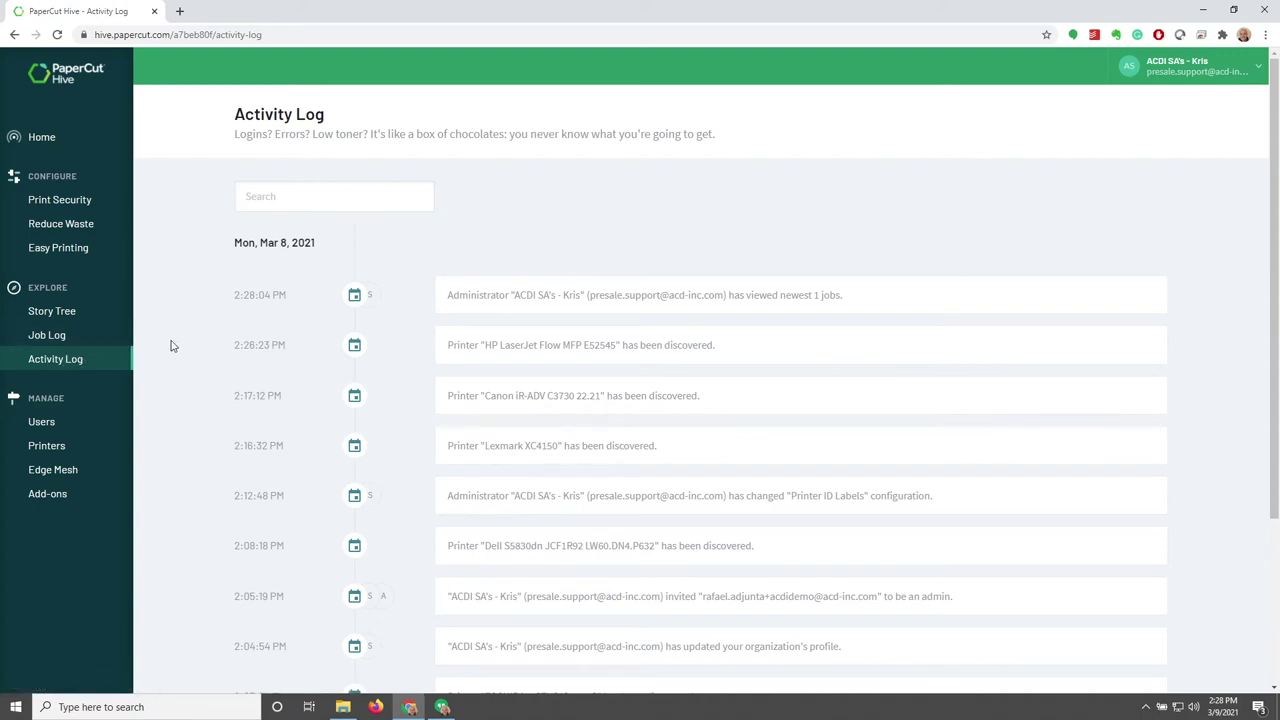
scroll(170, 345, down, 3)
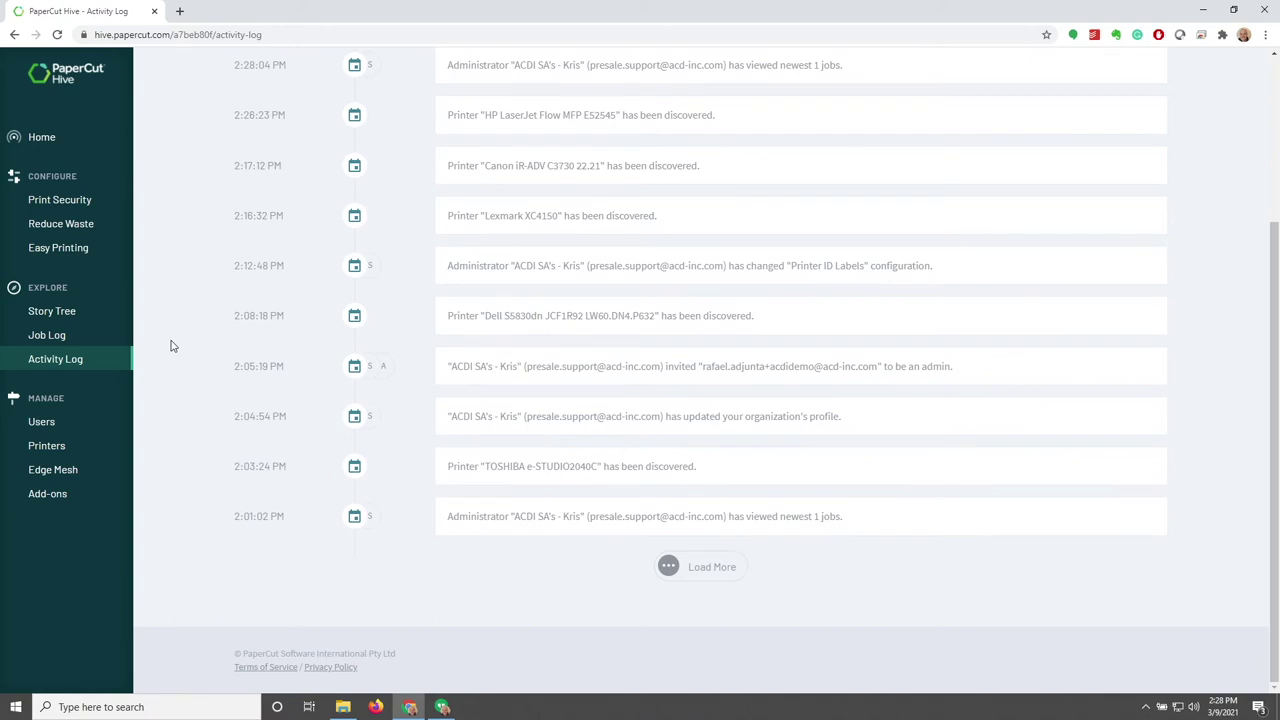
scroll(170, 345, up, 3)
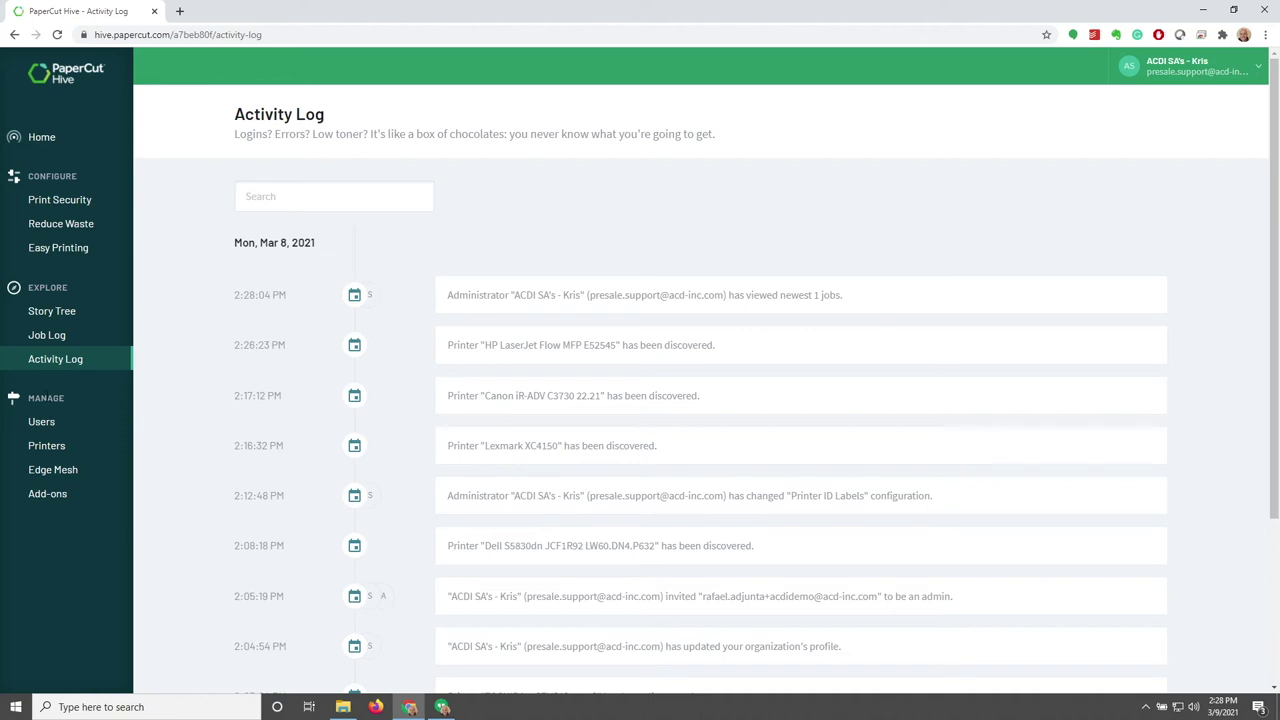
double_click(98, 399)
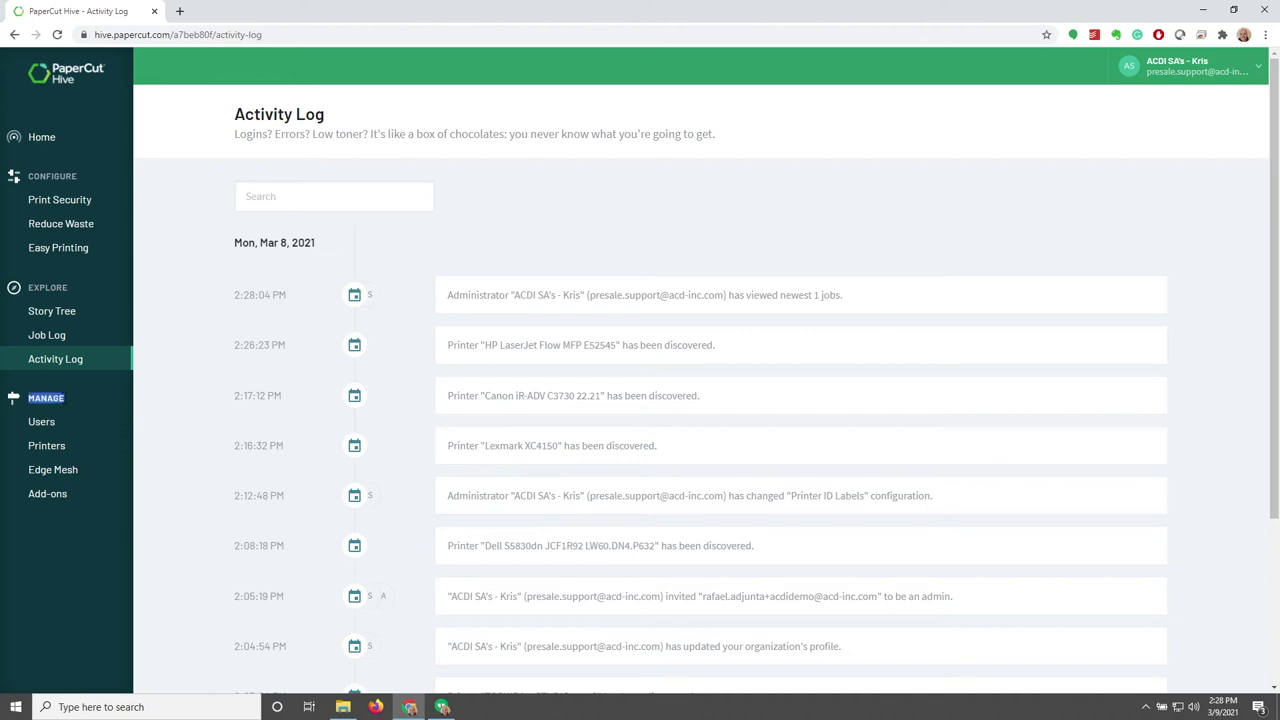
click(98, 399)
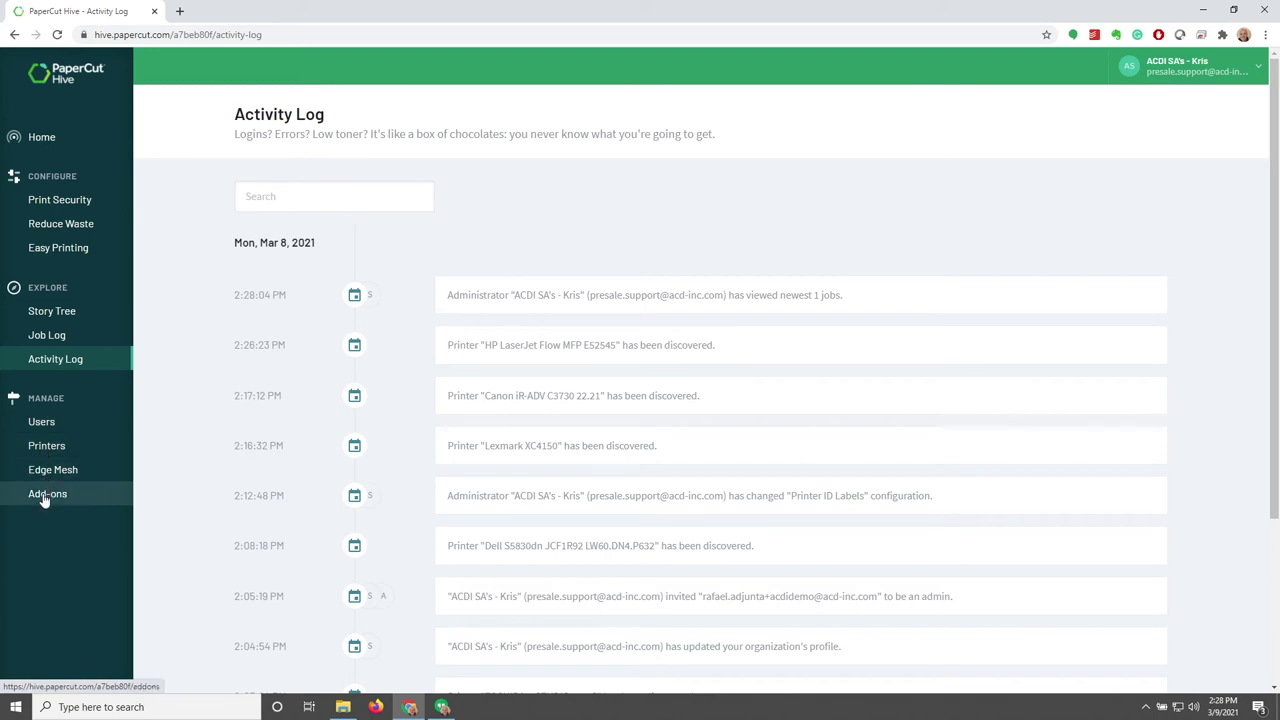
click(14, 425)
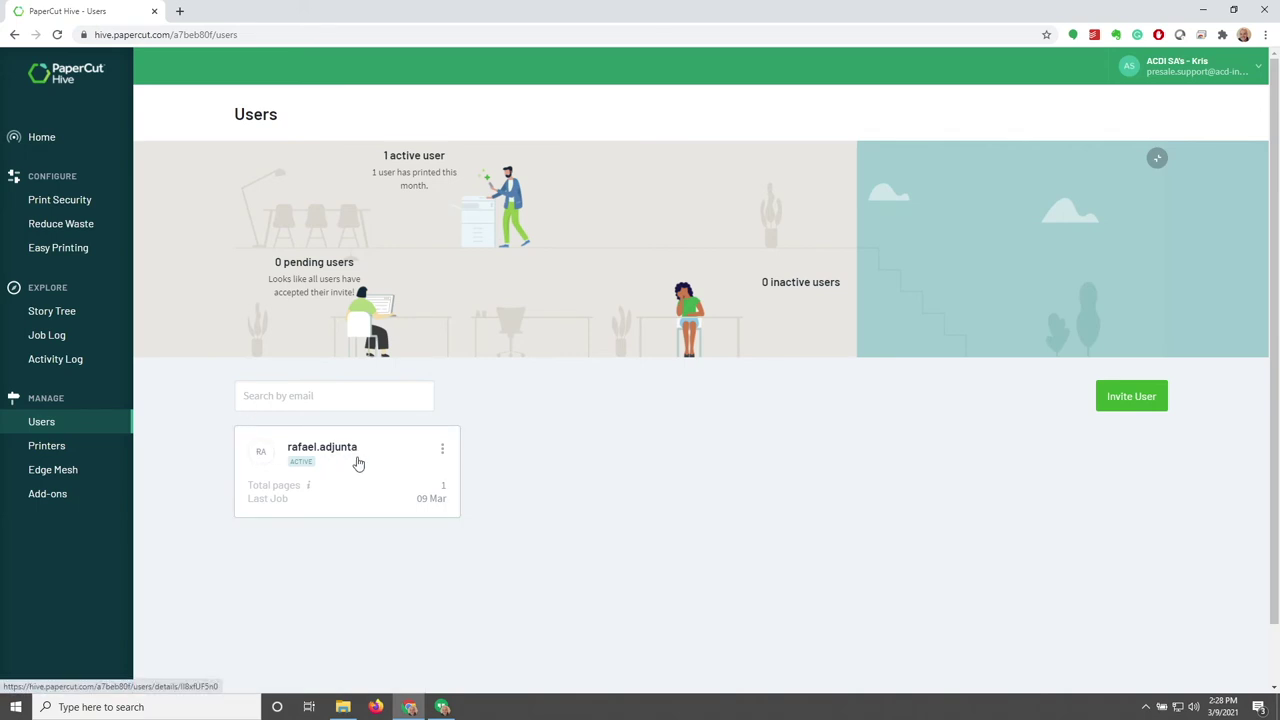
Invite a new user by entering their email address in the Single tab and sending the invite
click(1131, 397)
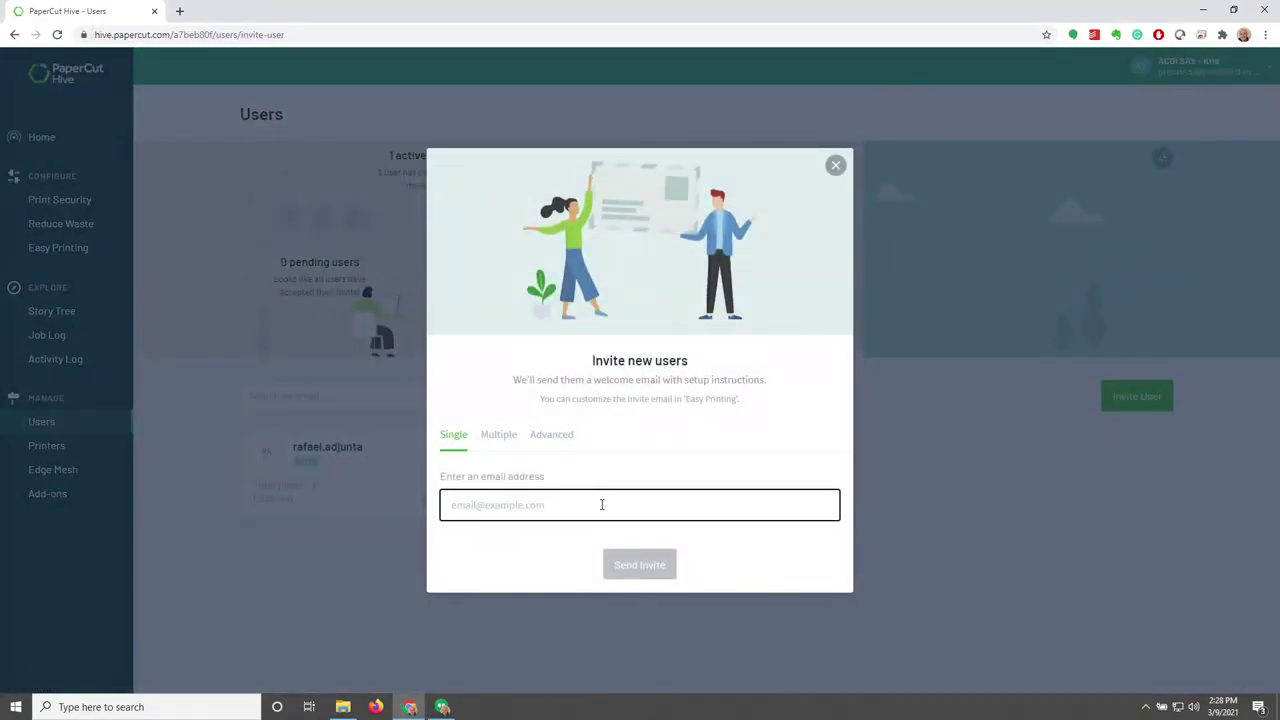
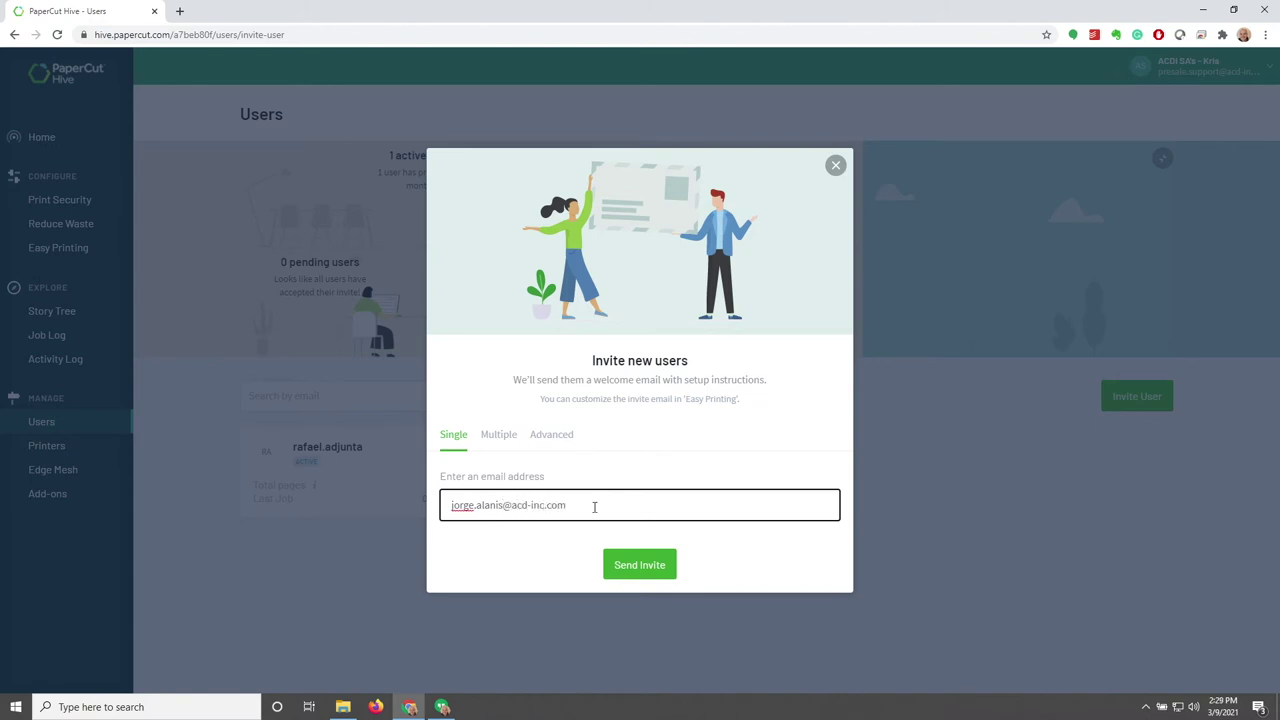
click(640, 567)
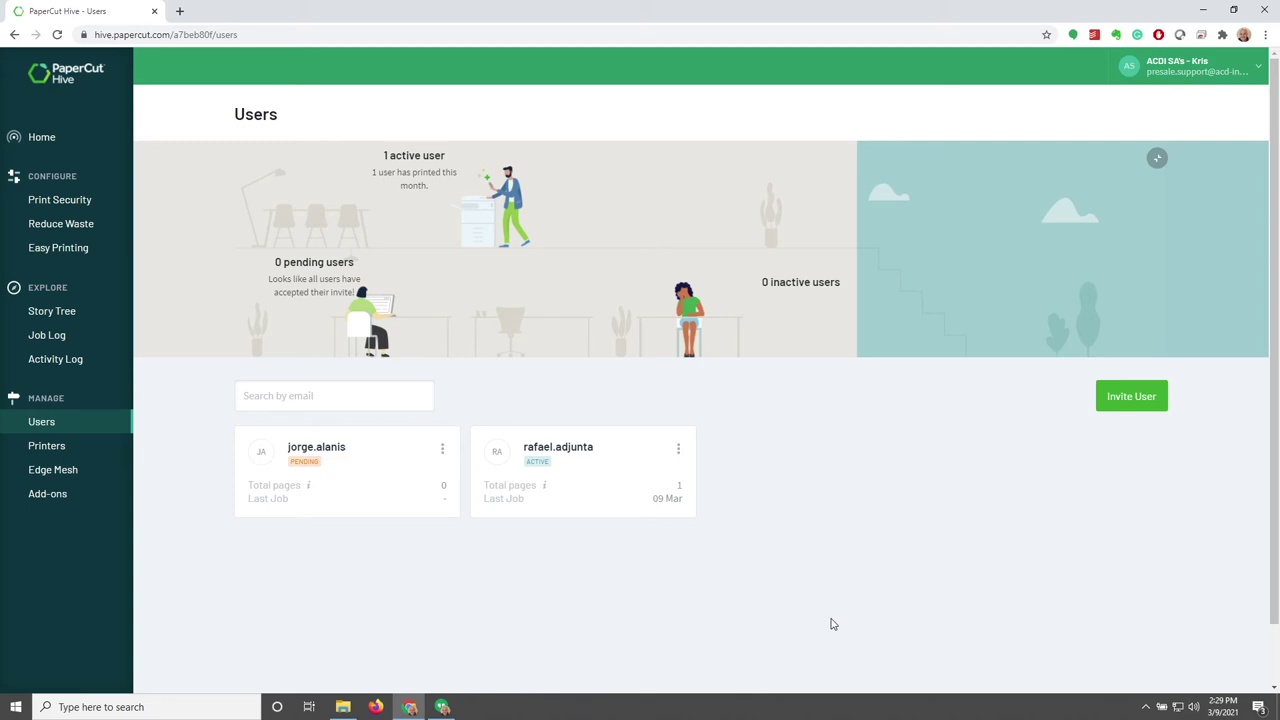
Review the Multiple and Advanced invitation options, then go to the Printers overview
click(1120, 403)
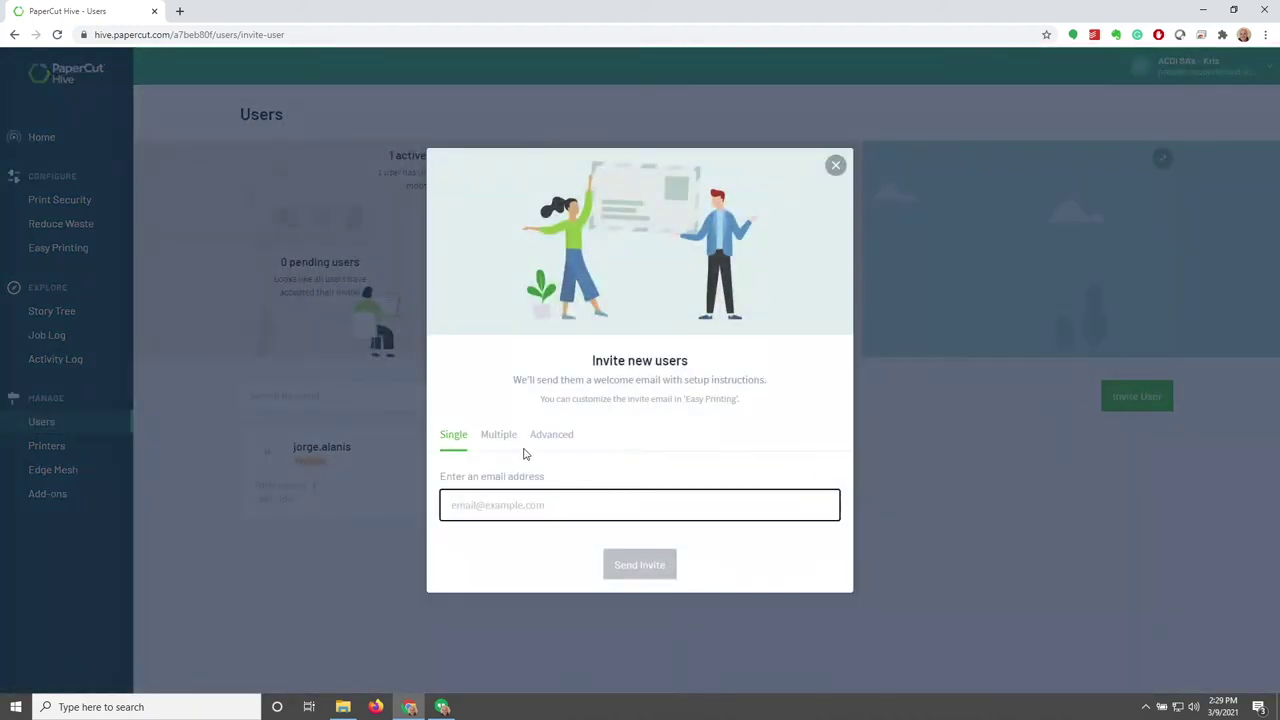
click(505, 437)
click(506, 471)
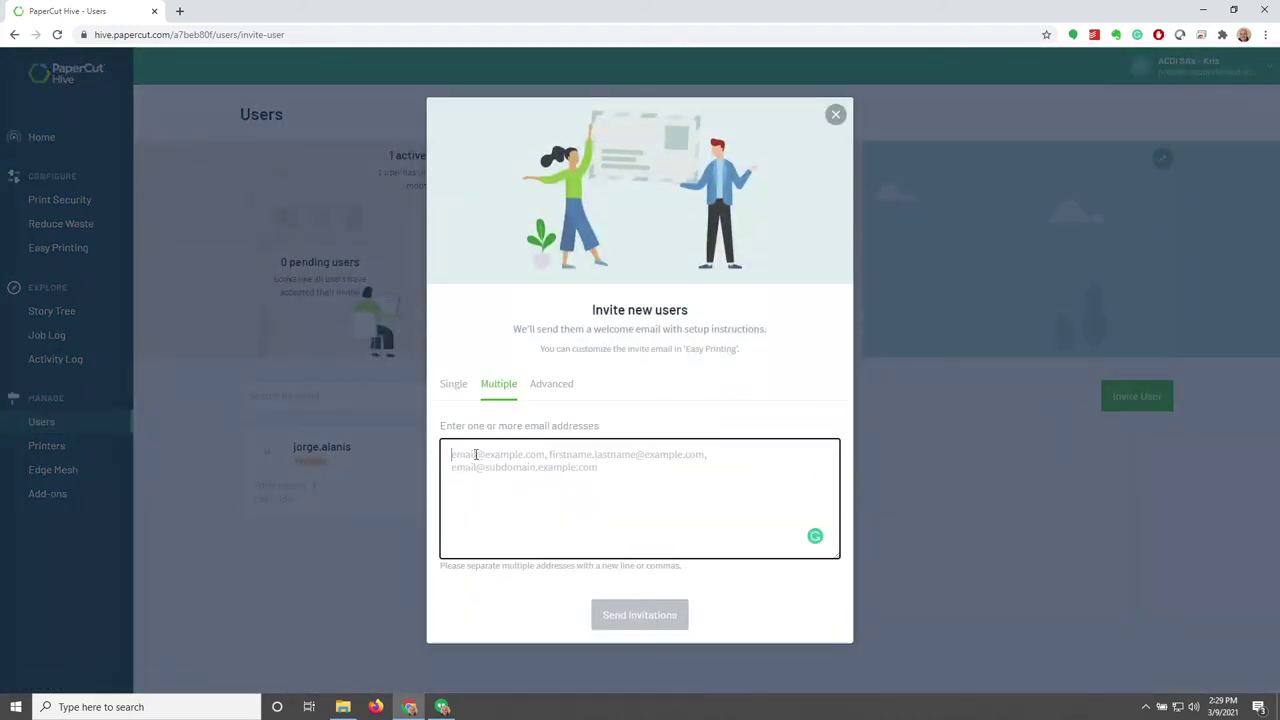
click(552, 388)
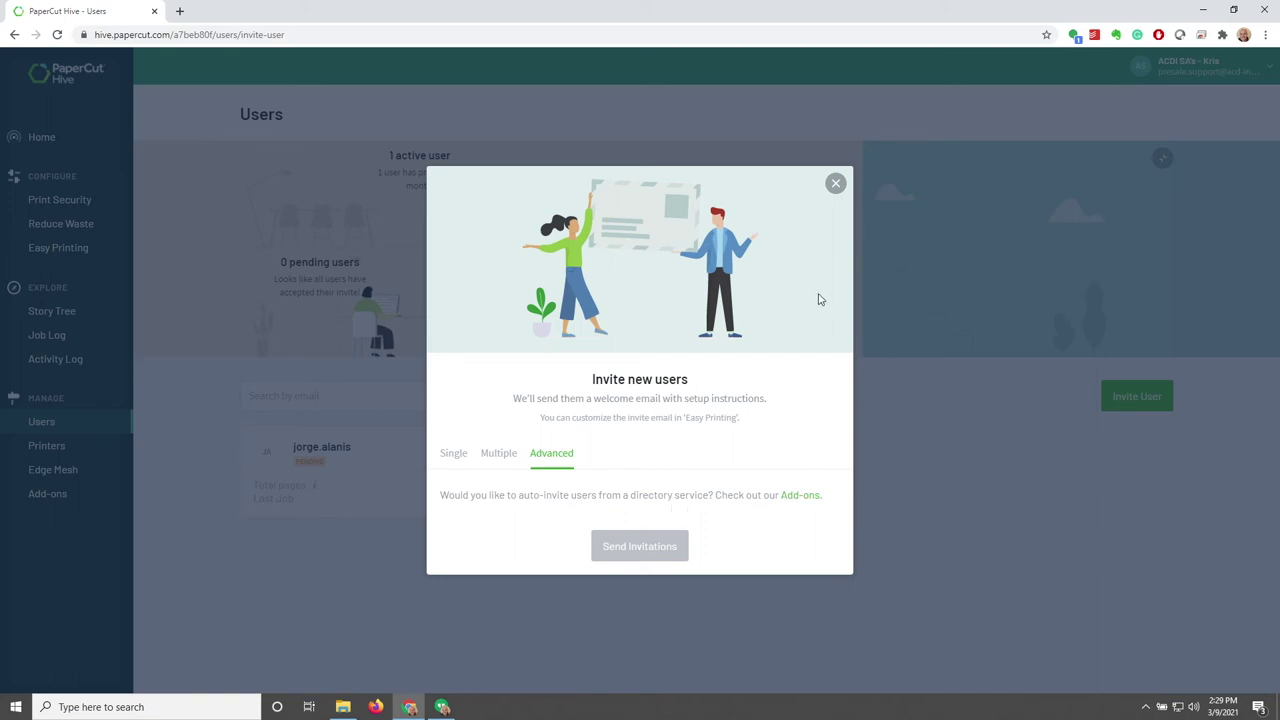
click(836, 186)
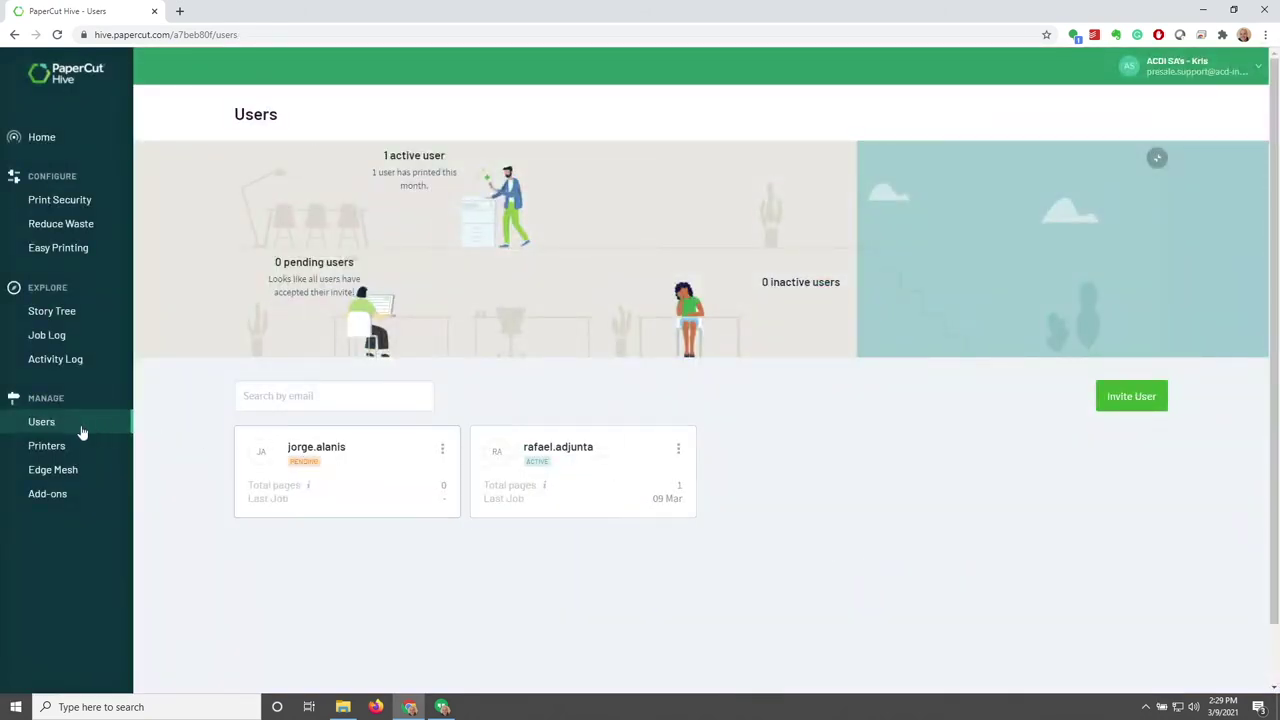
click(50, 449)
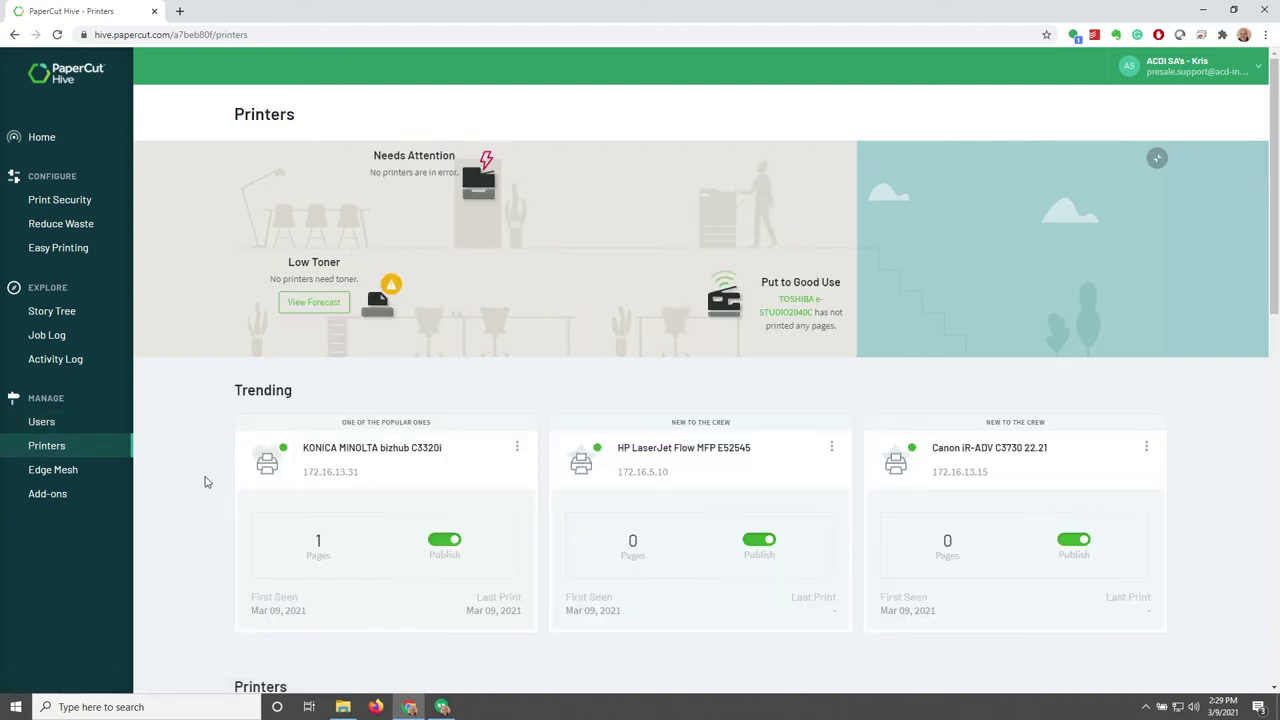
Filter the printer list by the IP address 172.16.13.31
scroll(205, 482, down, 2)
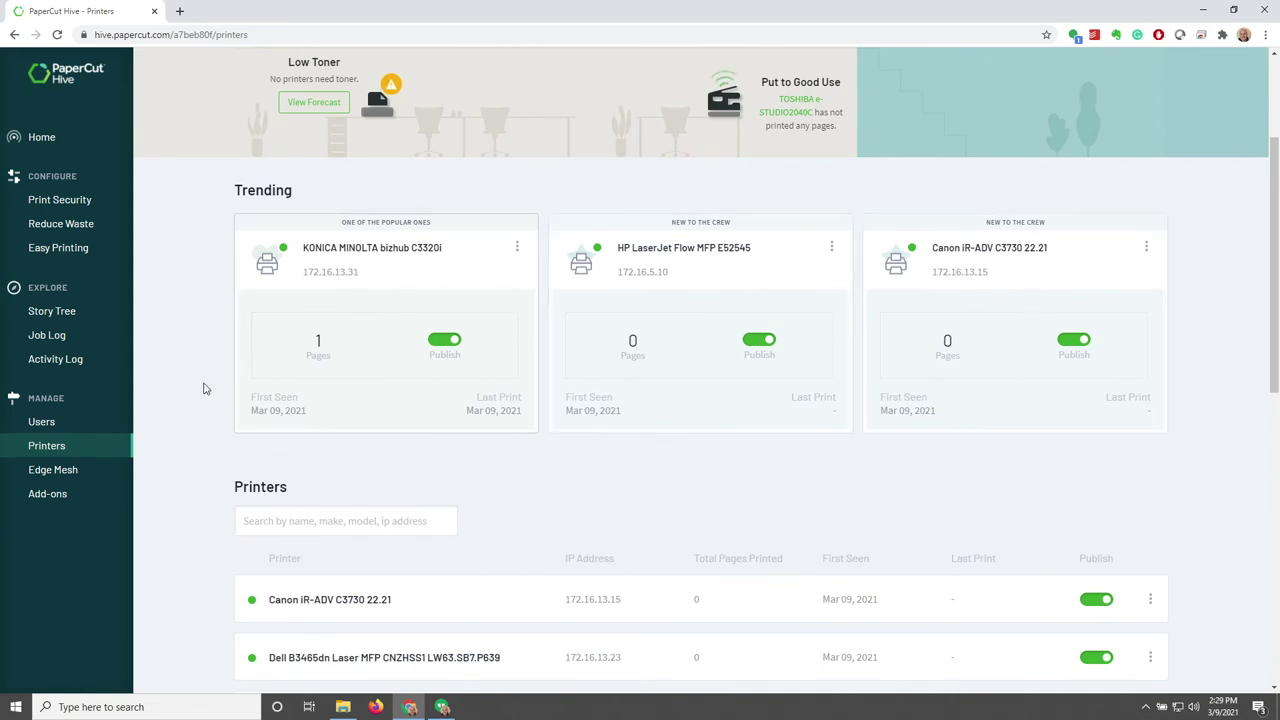
scroll(205, 388, down, 3)
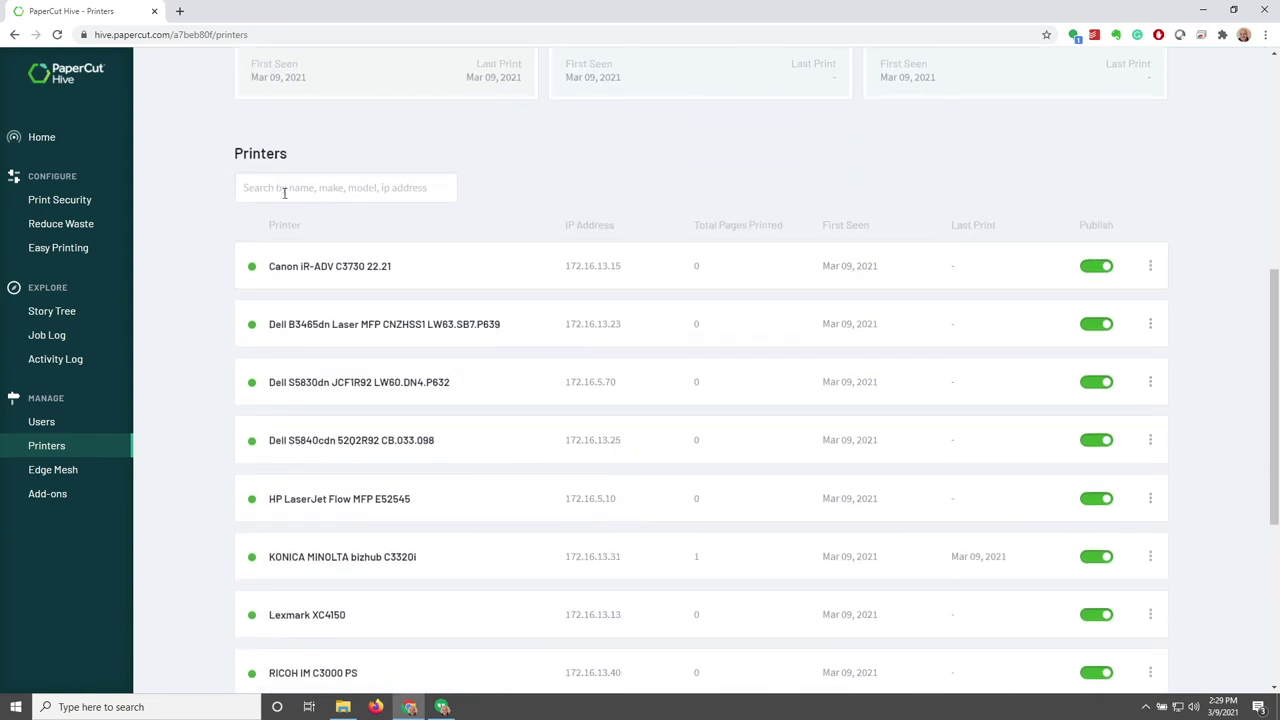
click(284, 193)
text(172.13)
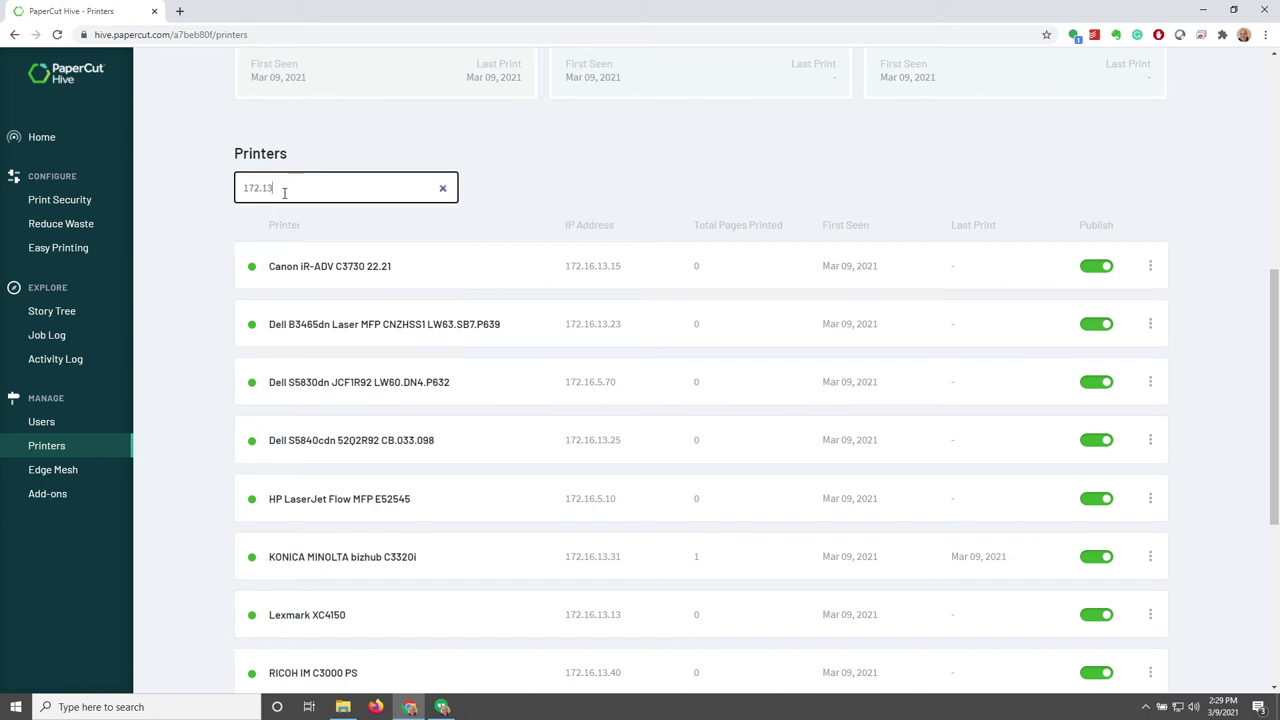
key(BackSpace)
text(6.13.31)
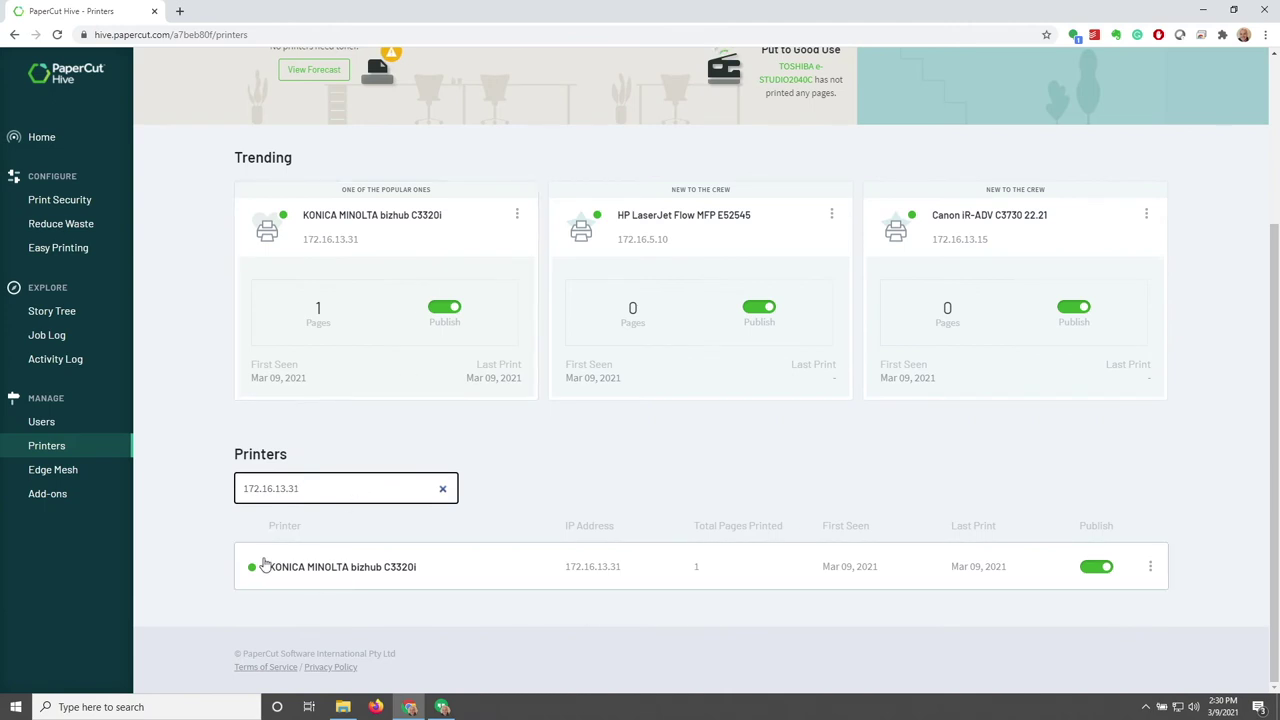
Rename the KONICA MINOLTA bizhub C3320i to 'KM C3320i' and save the change
click(1150, 567)
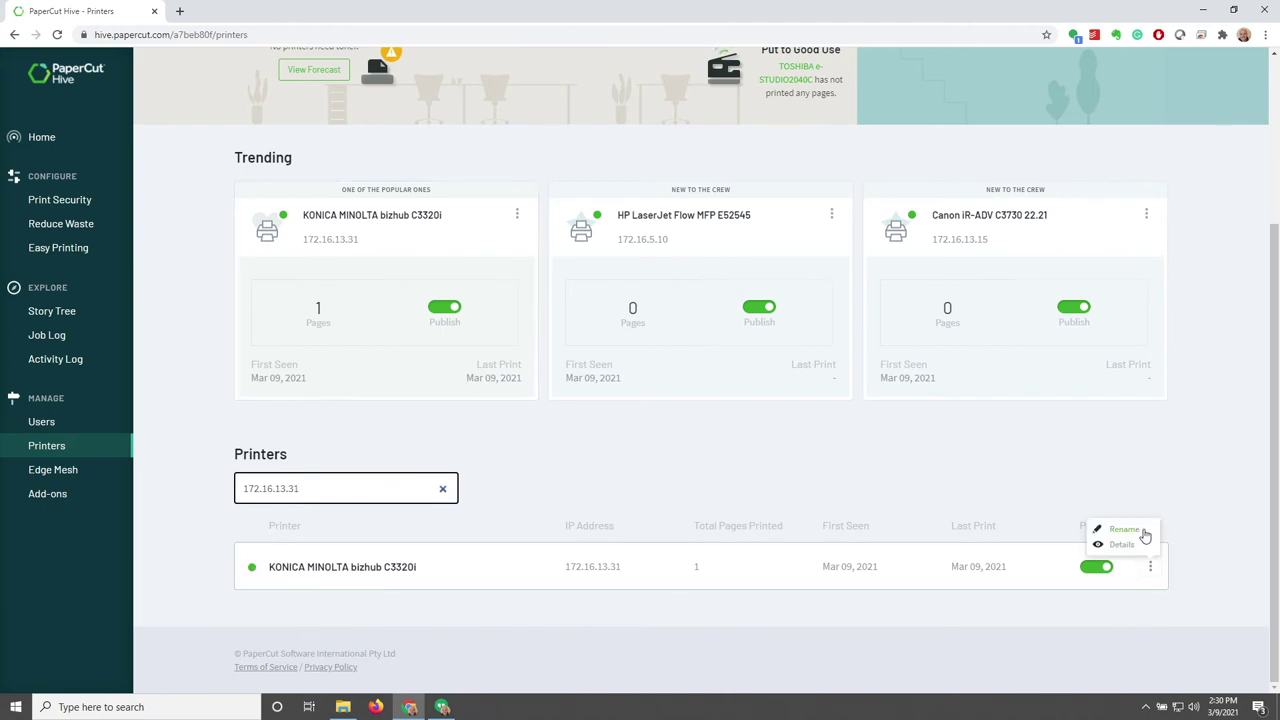
click(1121, 530)
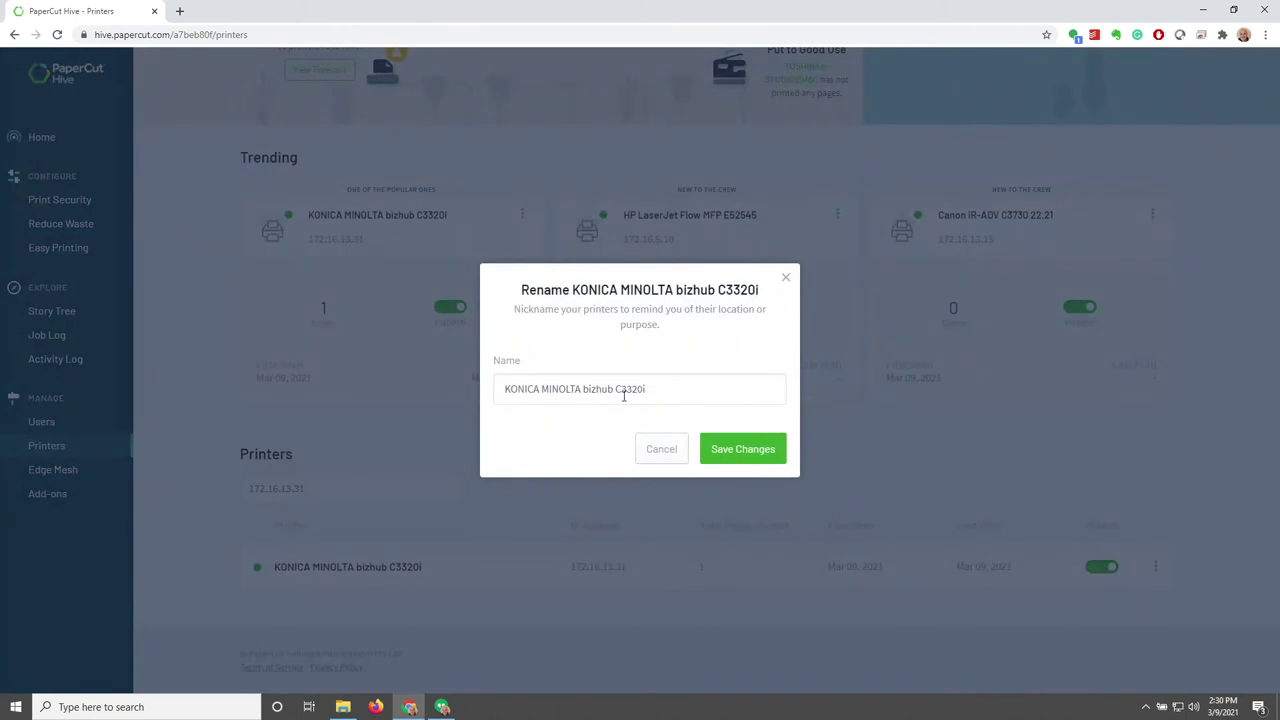
drag(612, 390, 508, 390)
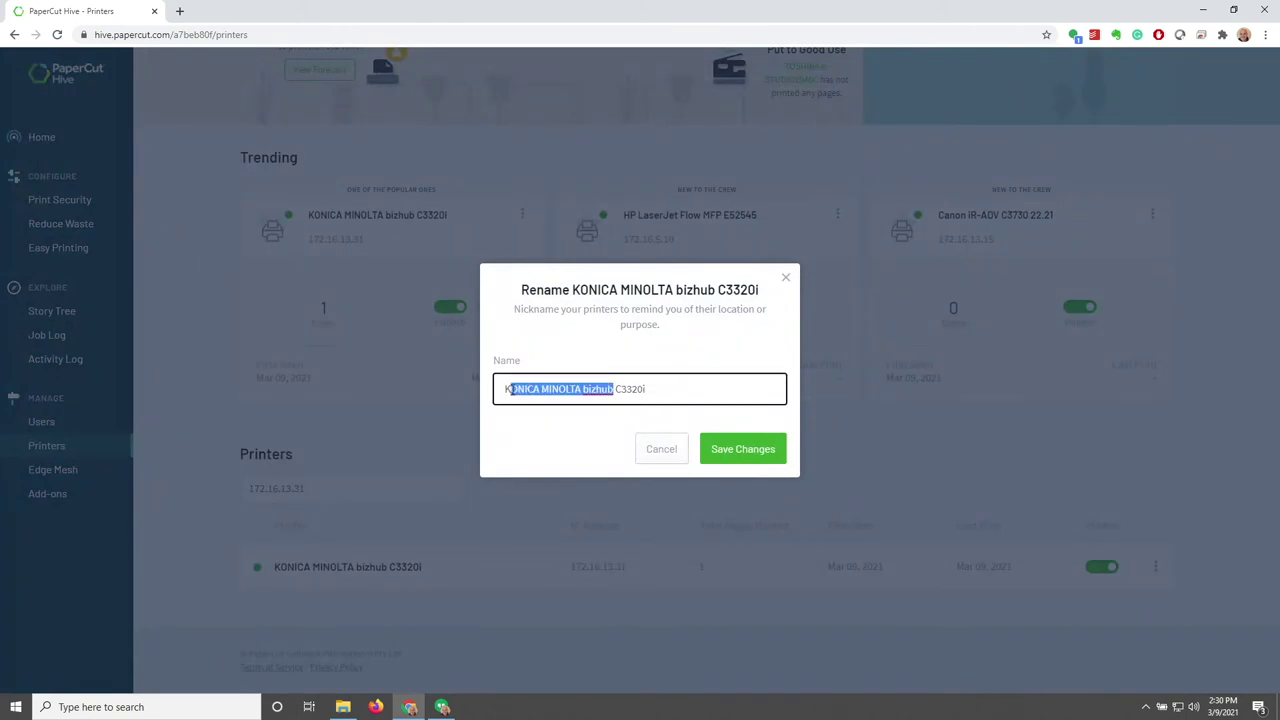
key(BackSpace)
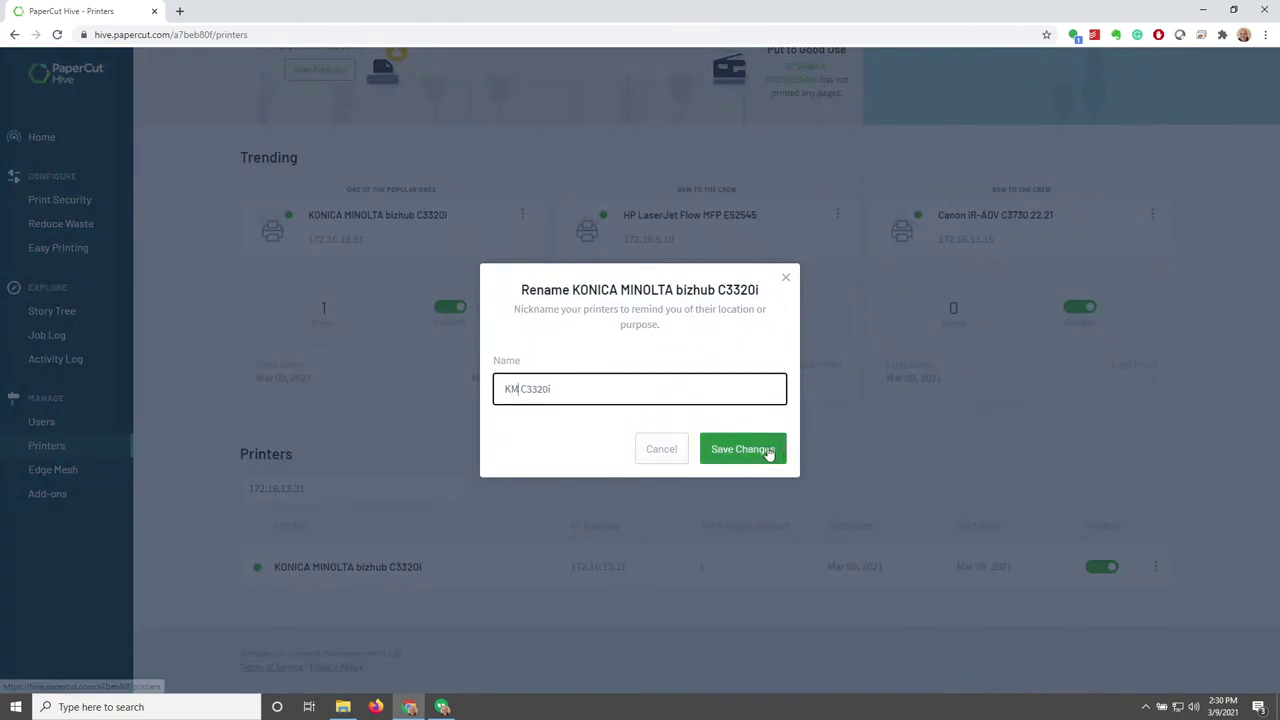
click(766, 449)
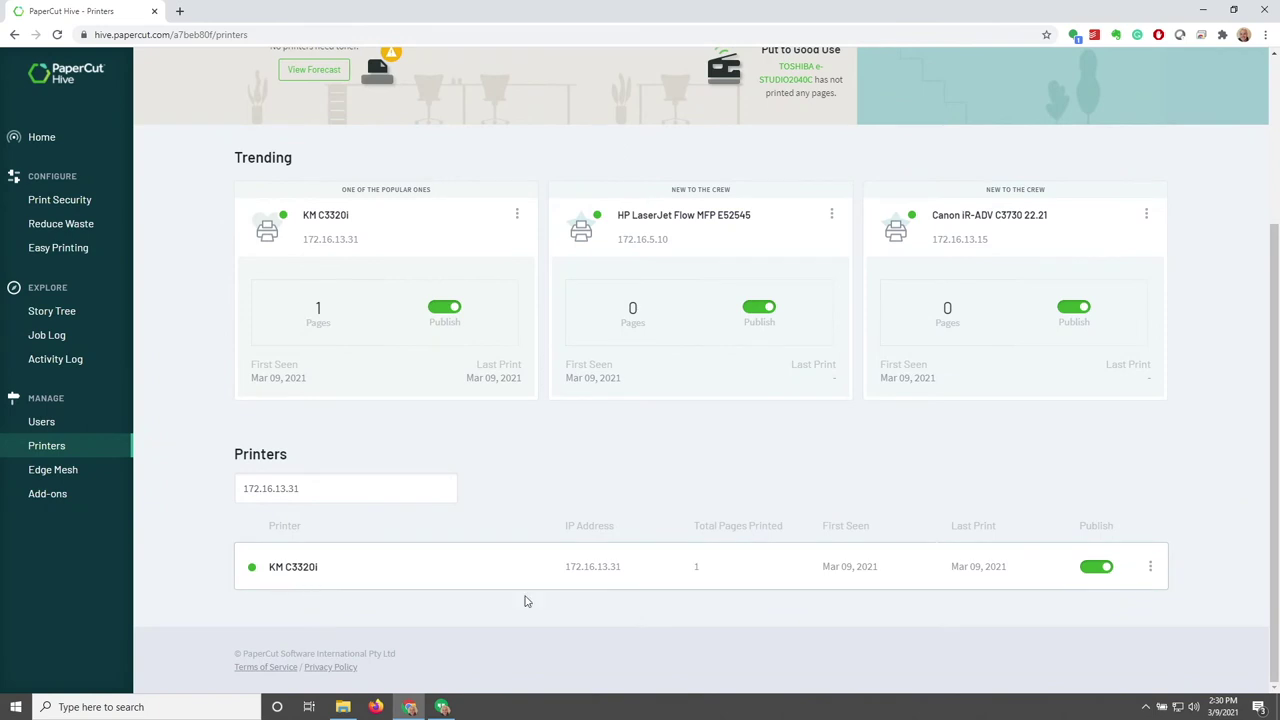
click(1150, 567)
Print the Printer ID Label from KM C3320i's details to open its sticker setup sheet
click(1122, 545)
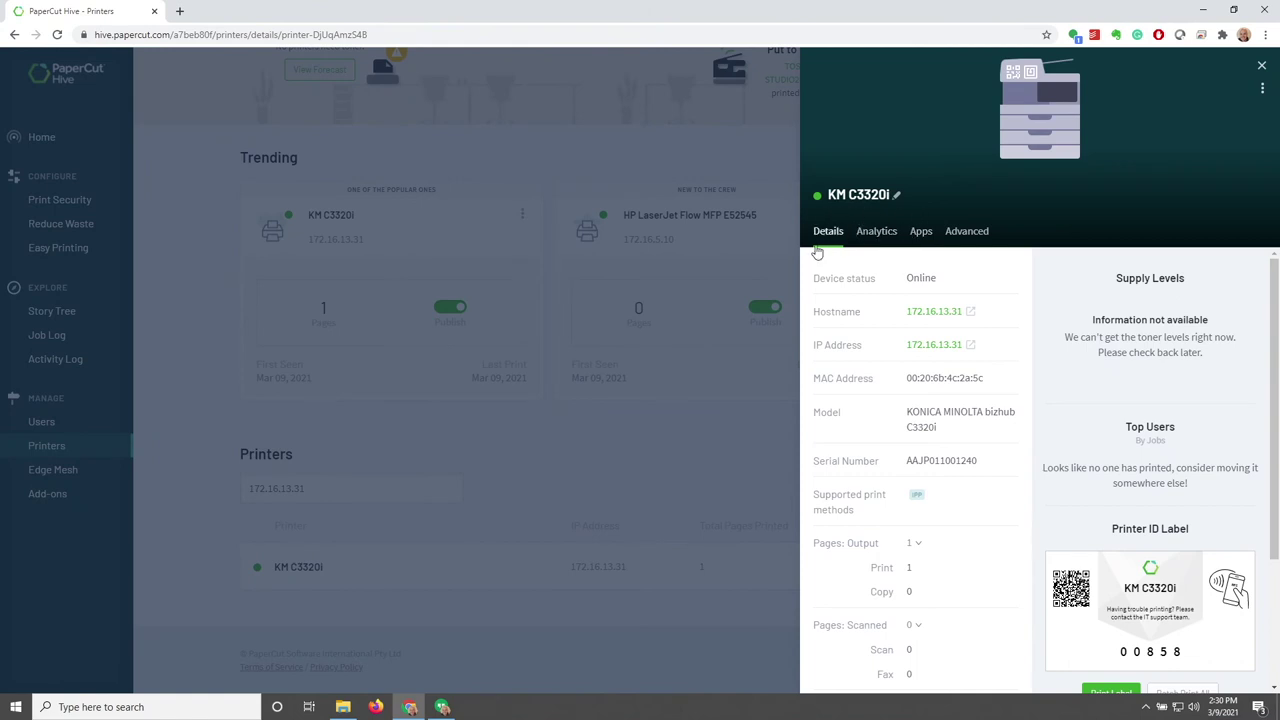
scroll(816, 384, down, 1)
scroll(816, 384, down, 3)
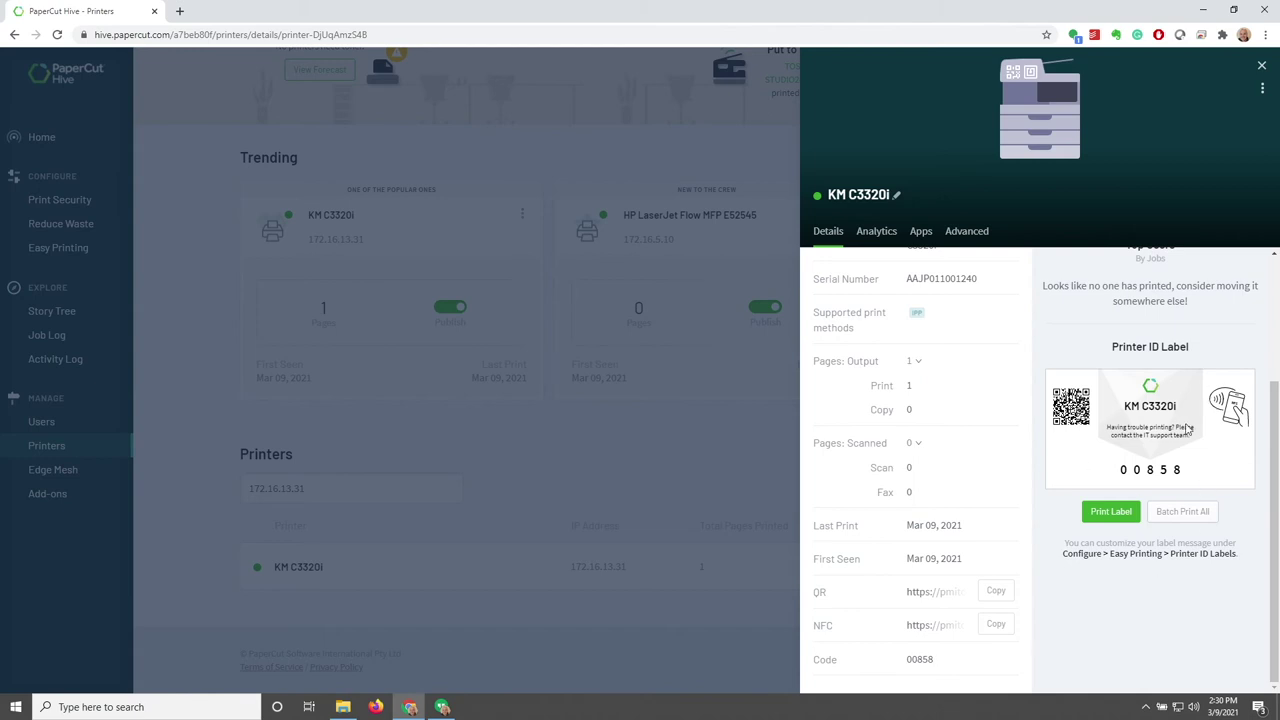
click(1095, 513)
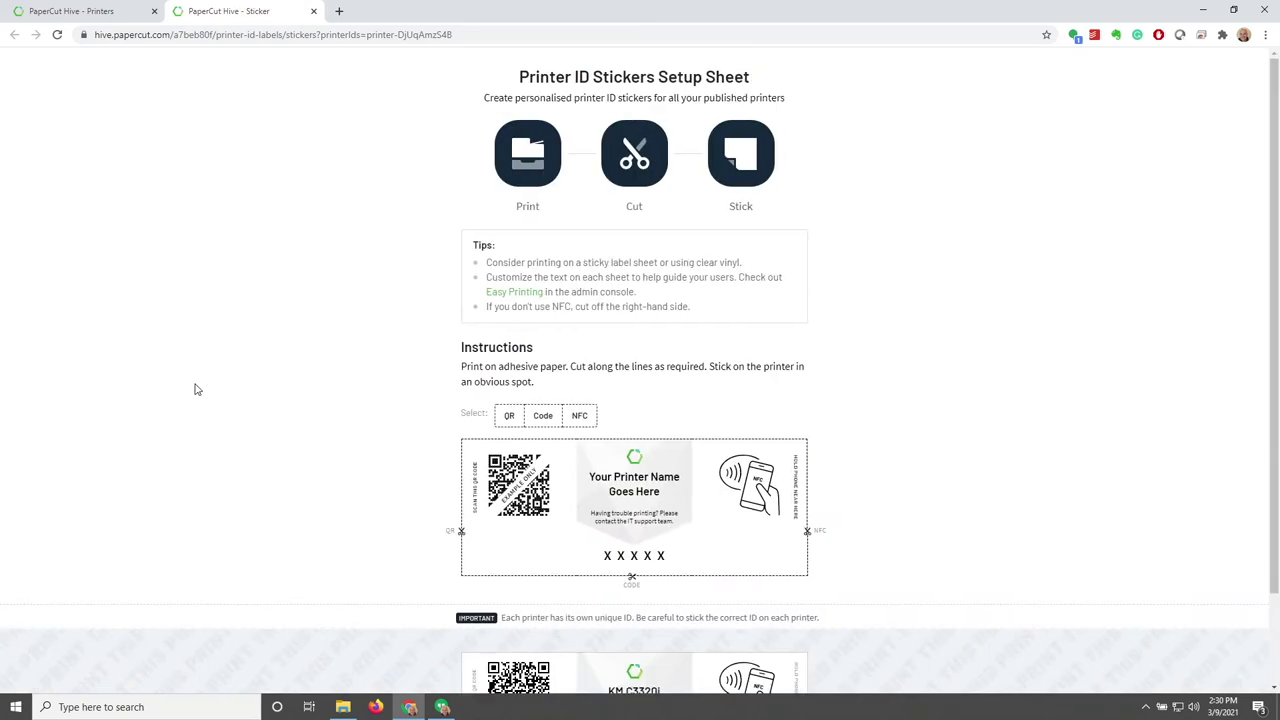
Leave the sticker sheet and return to the PaperCut Hive - Printers tab
scroll(422, 337, down, 1)
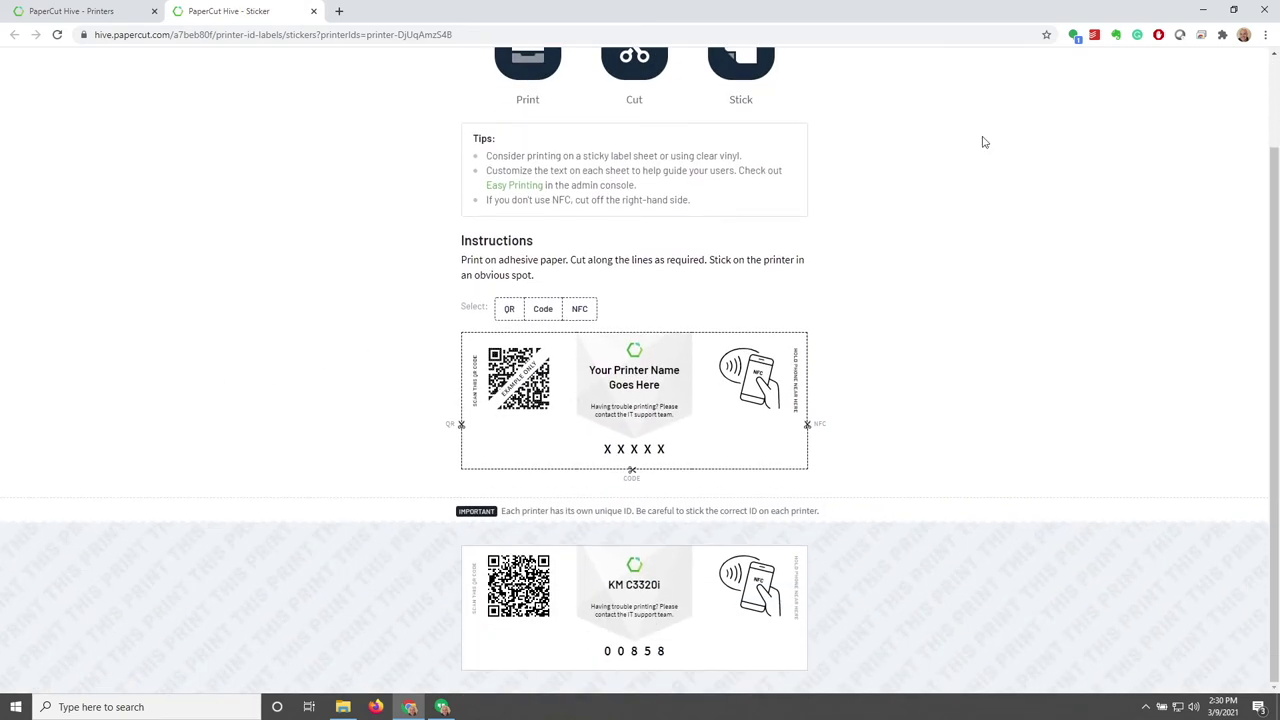
click(1265, 35)
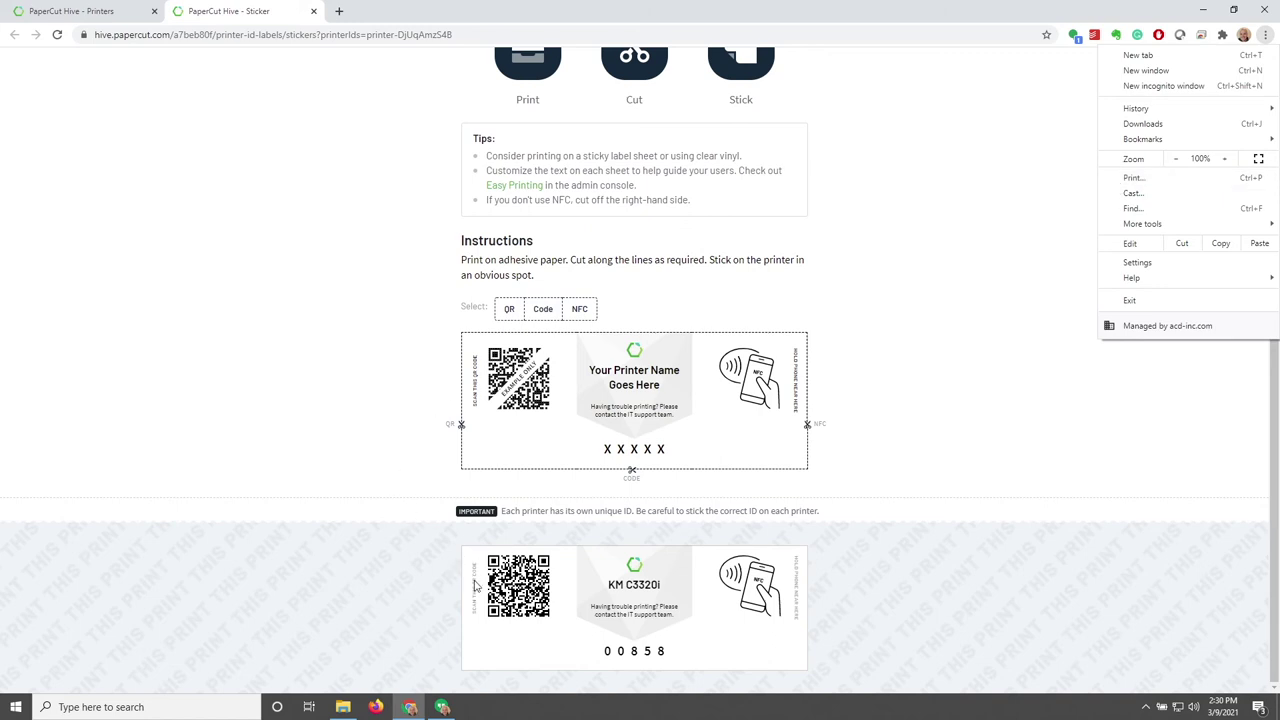
click(113, 15)
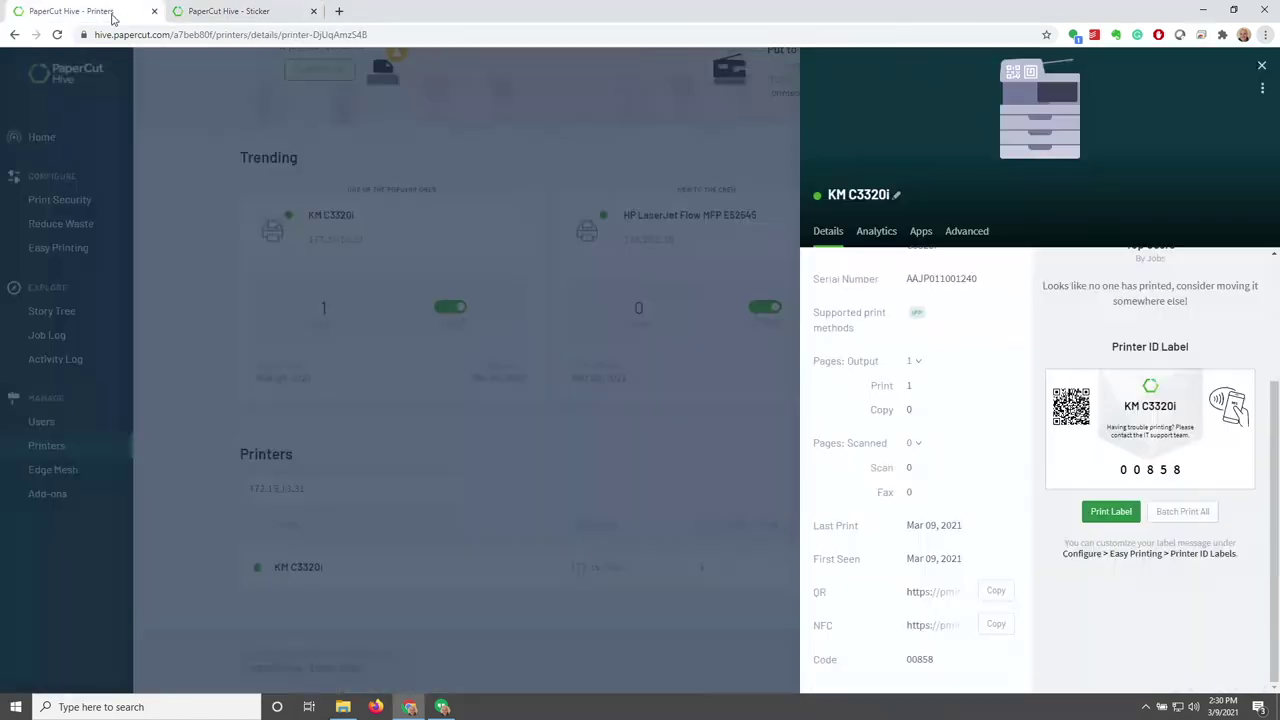
Browse KM C3320i's Analytics and Apps, and select the Lite Release App
click(884, 231)
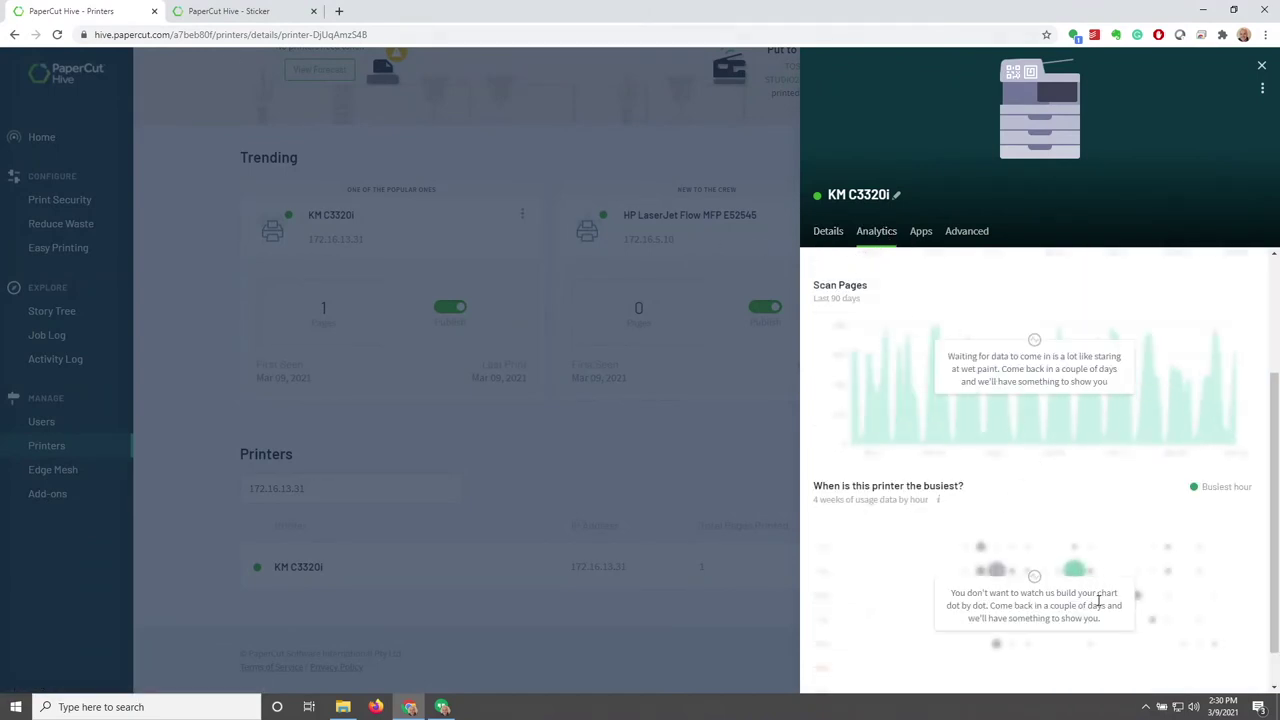
click(921, 234)
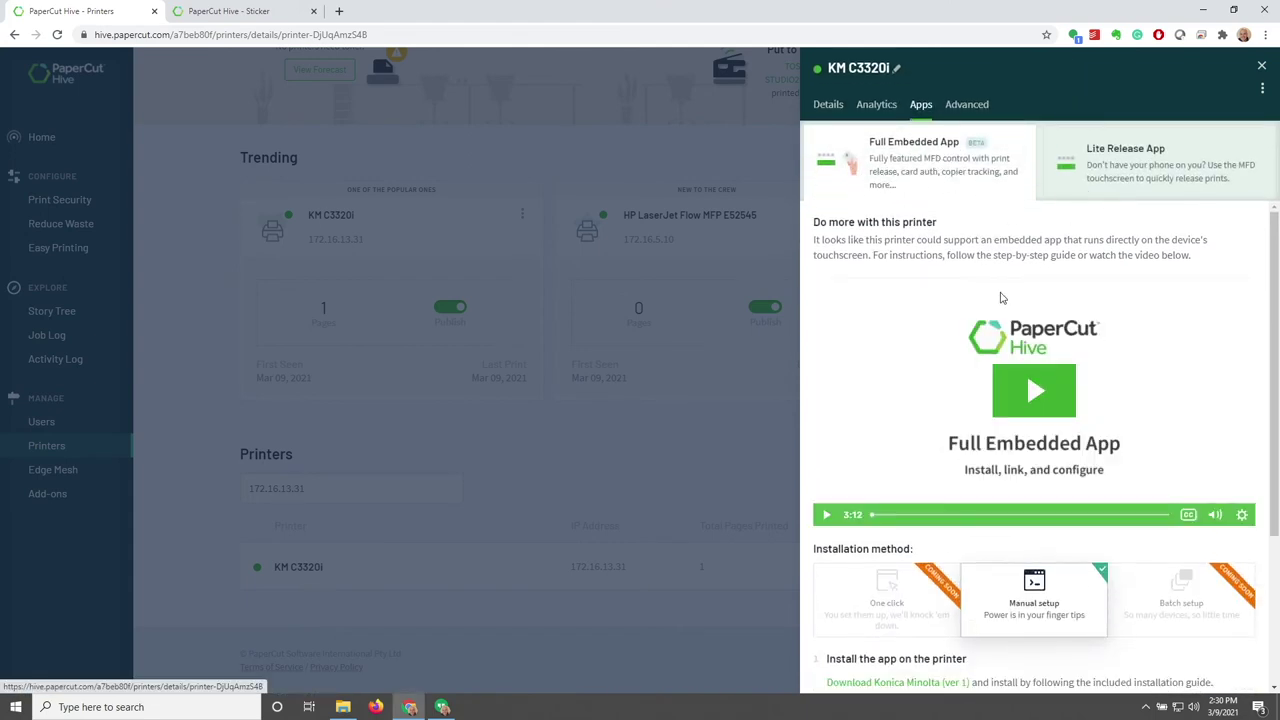
scroll(1000, 300, down, 3)
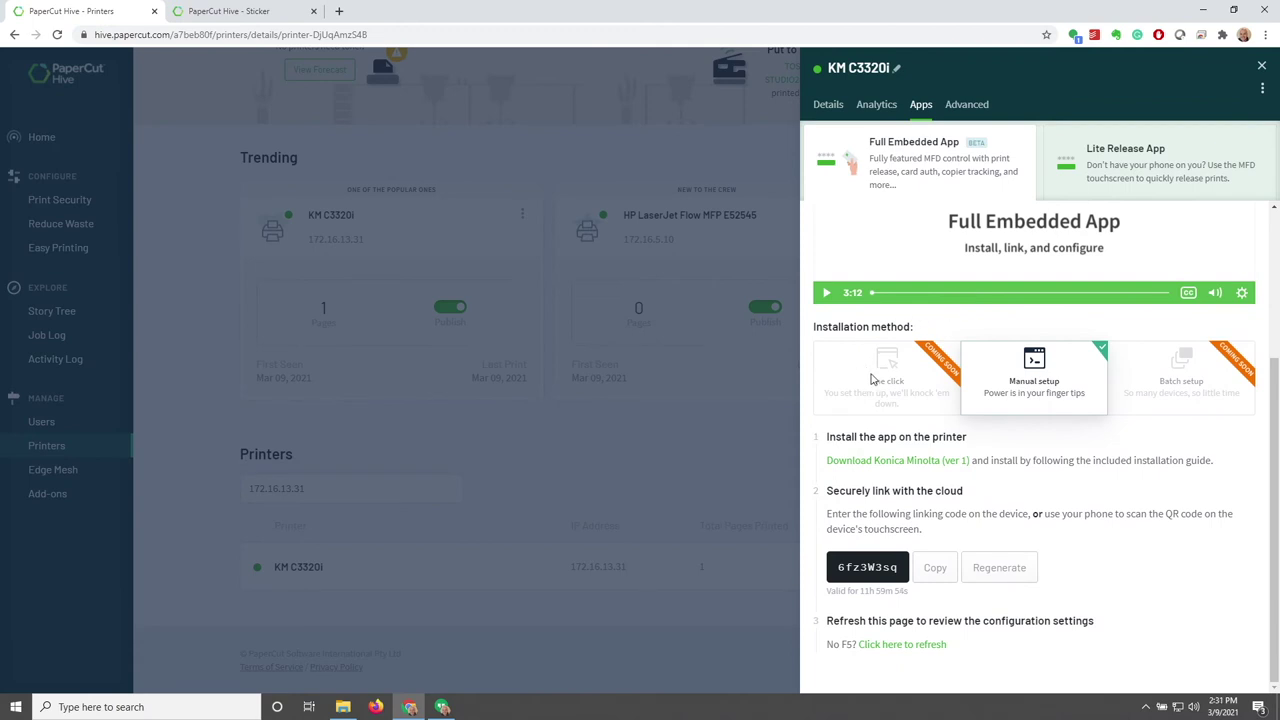
scroll(1190, 350, up, 4)
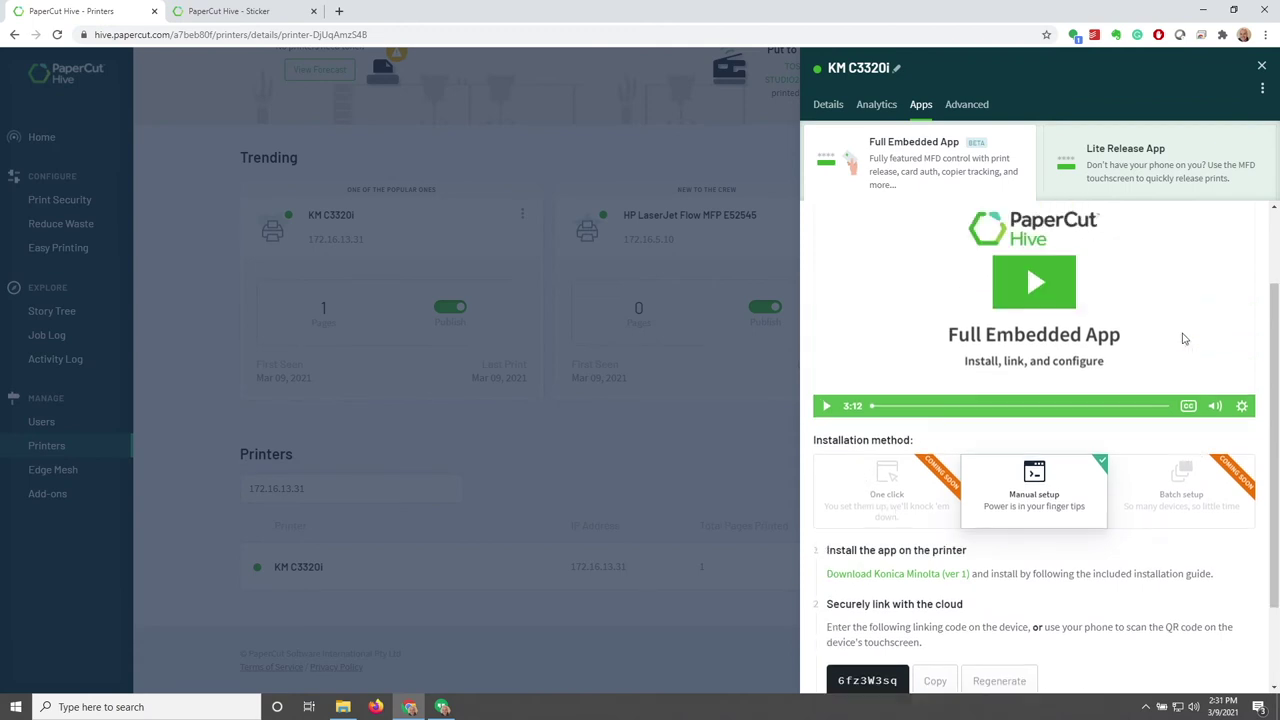
click(1128, 184)
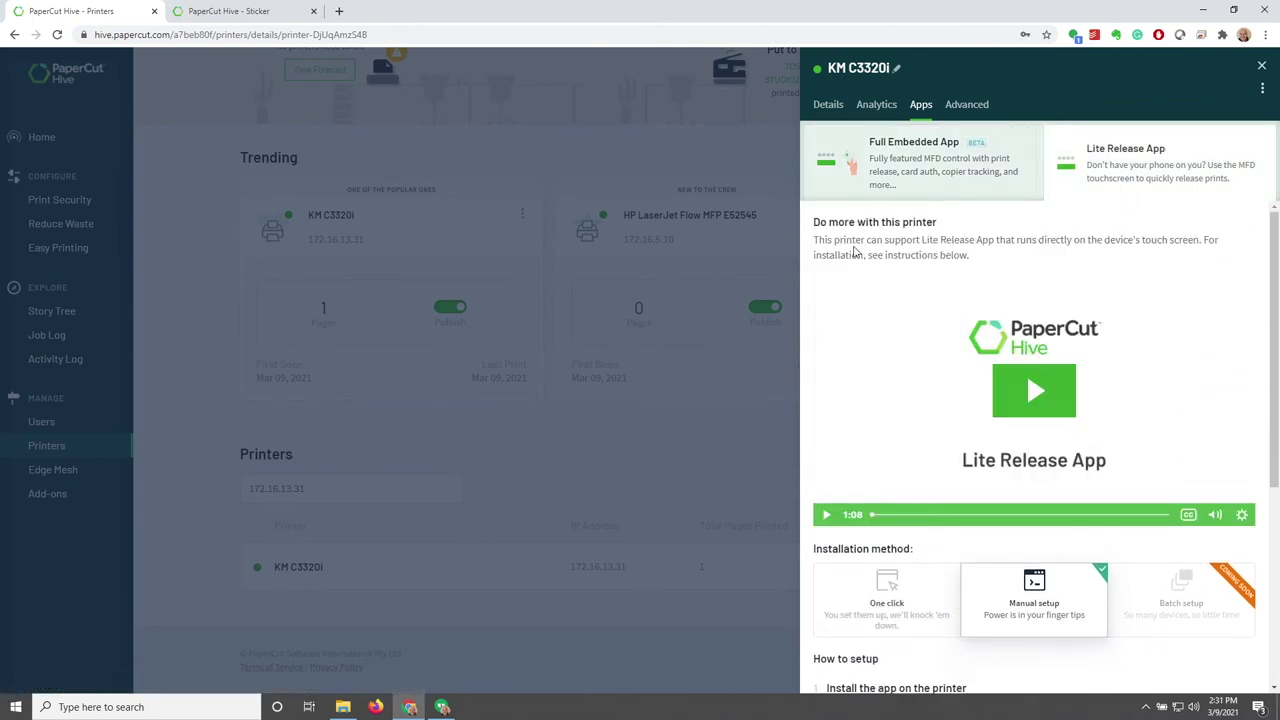
Download the Lite Release installation guide and open its PDF from the zip
scroll(855, 260, down, 3)
scroll(835, 383, down, 1)
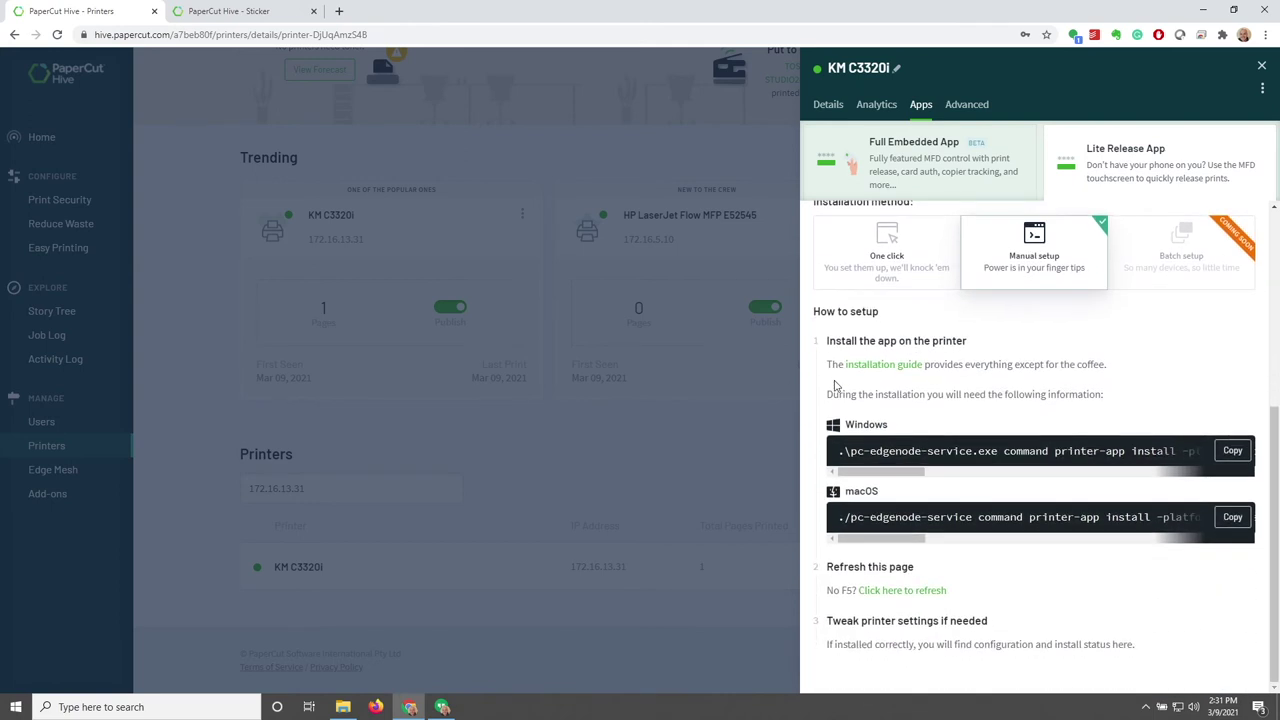
scroll(835, 385, up, 3)
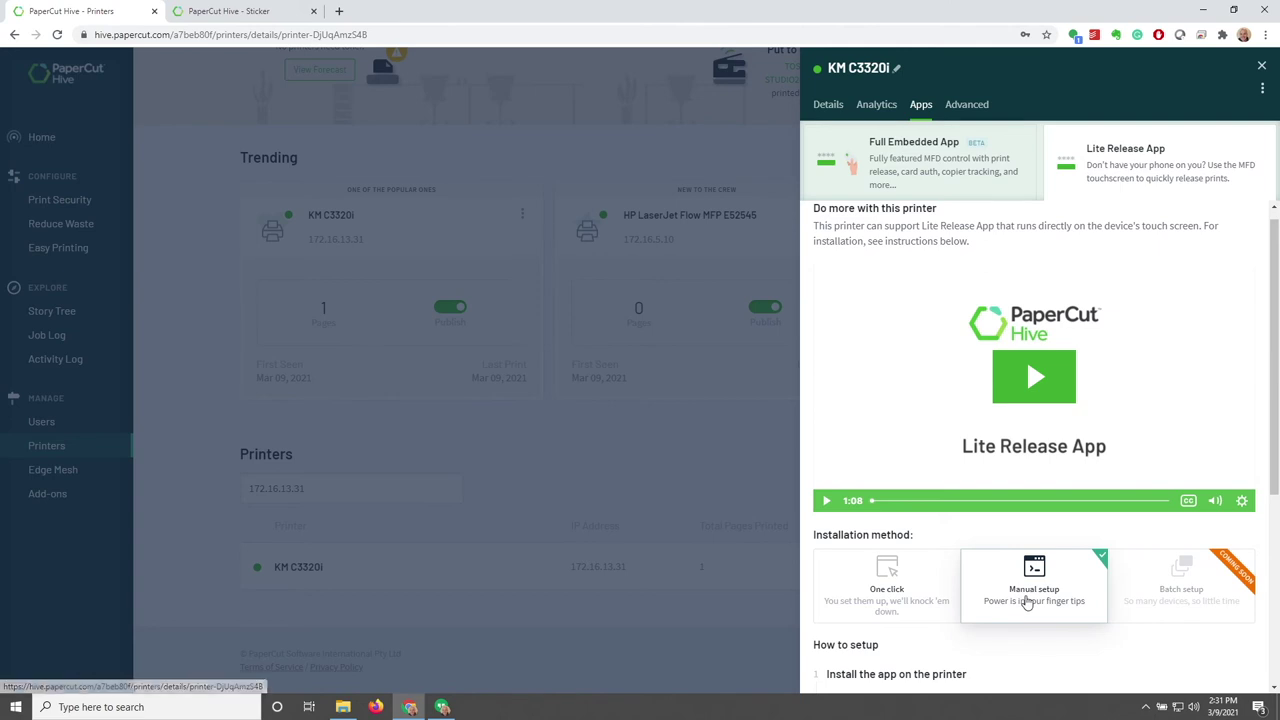
scroll(1028, 600, down, 2)
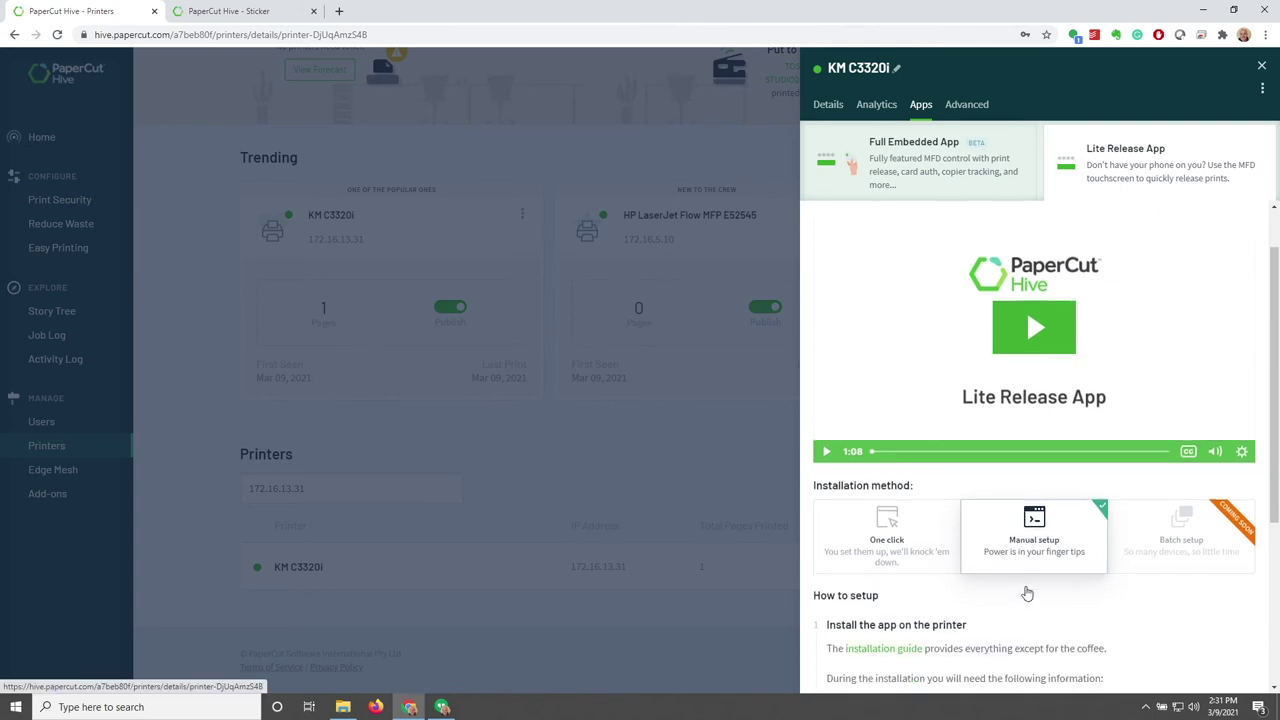
click(884, 505)
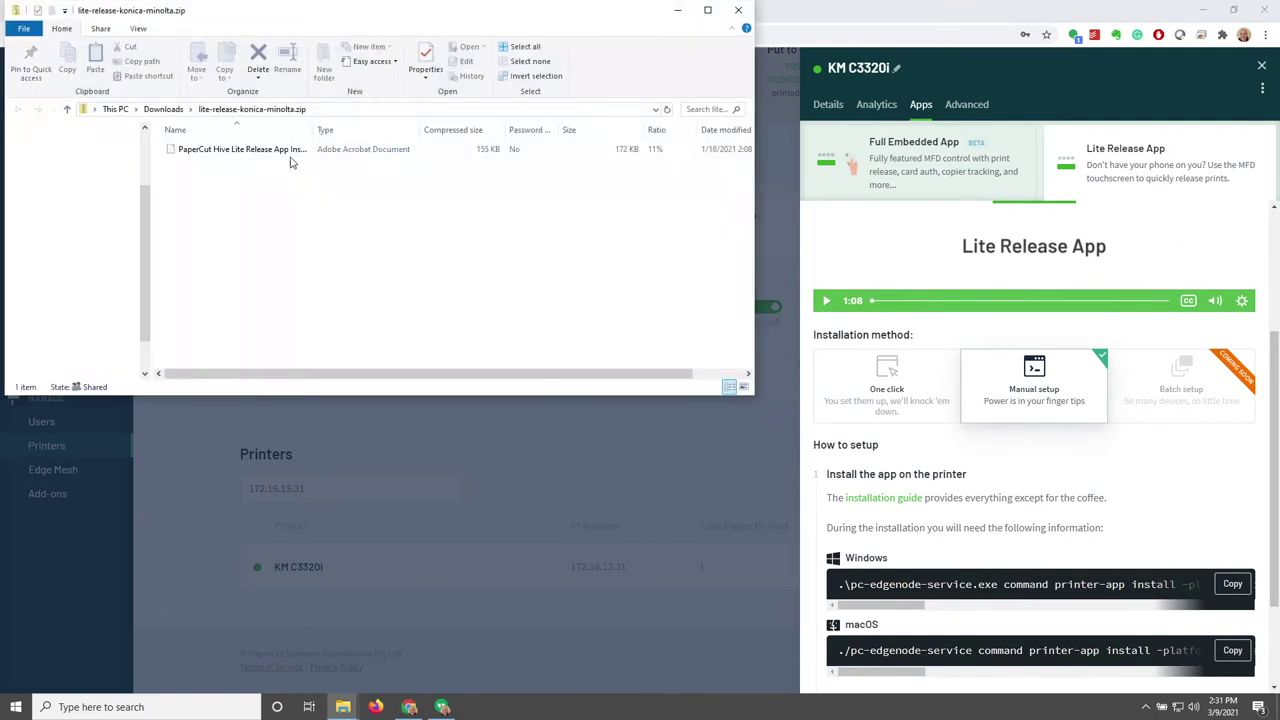
click(288, 161)
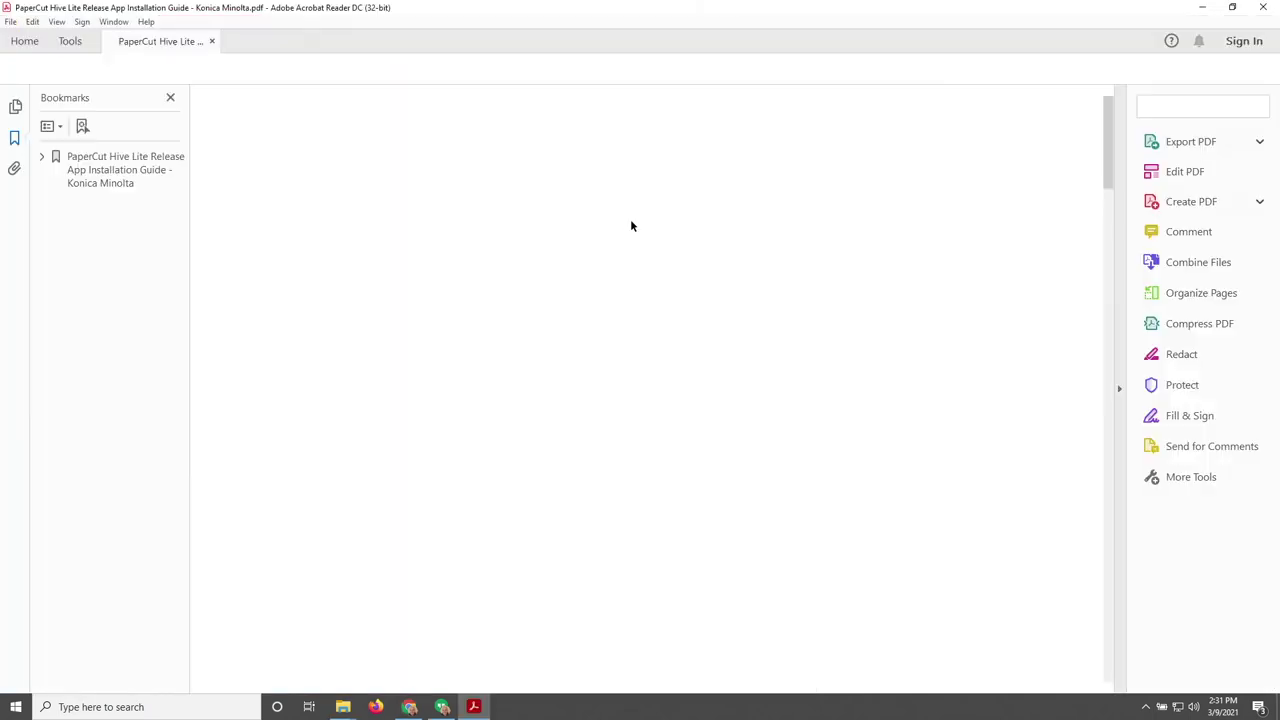
Read the three-page guide, then close Acrobat Reader and the lite-release-konica-minolta.zip folder
scroll(581, 281, down, 10)
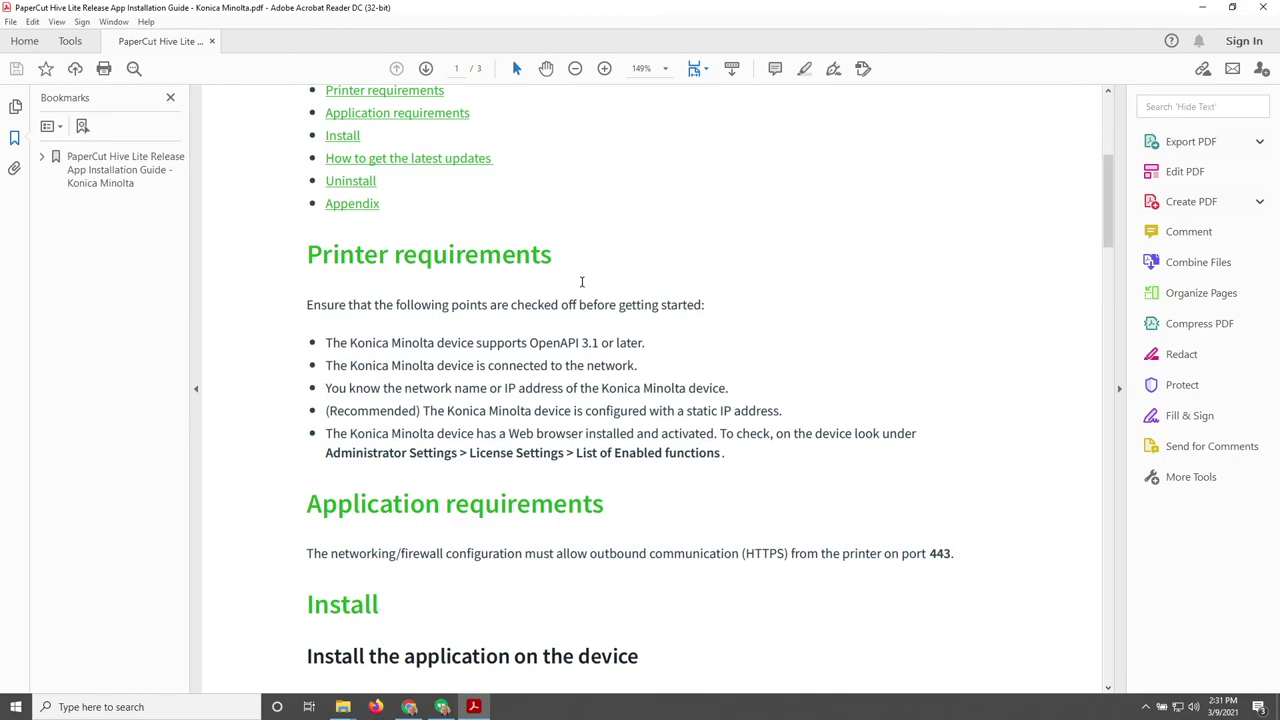
scroll(581, 283, down, 10)
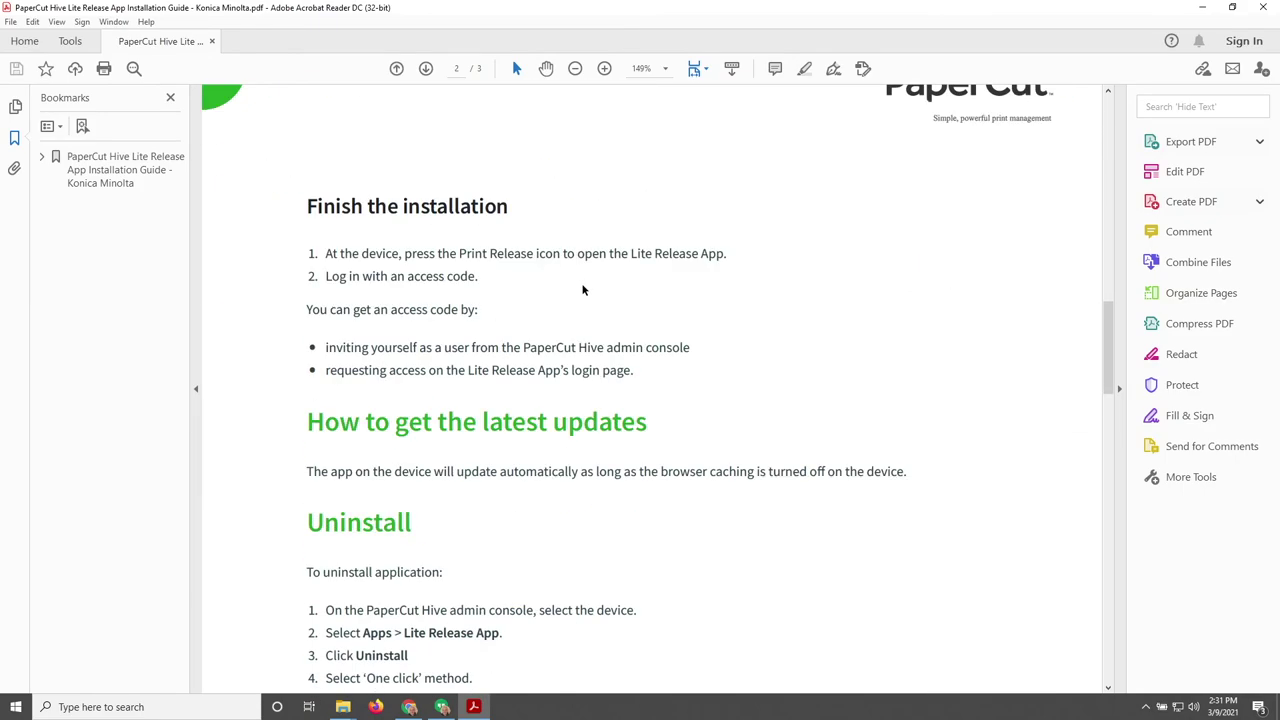
scroll(582, 288, down, 10)
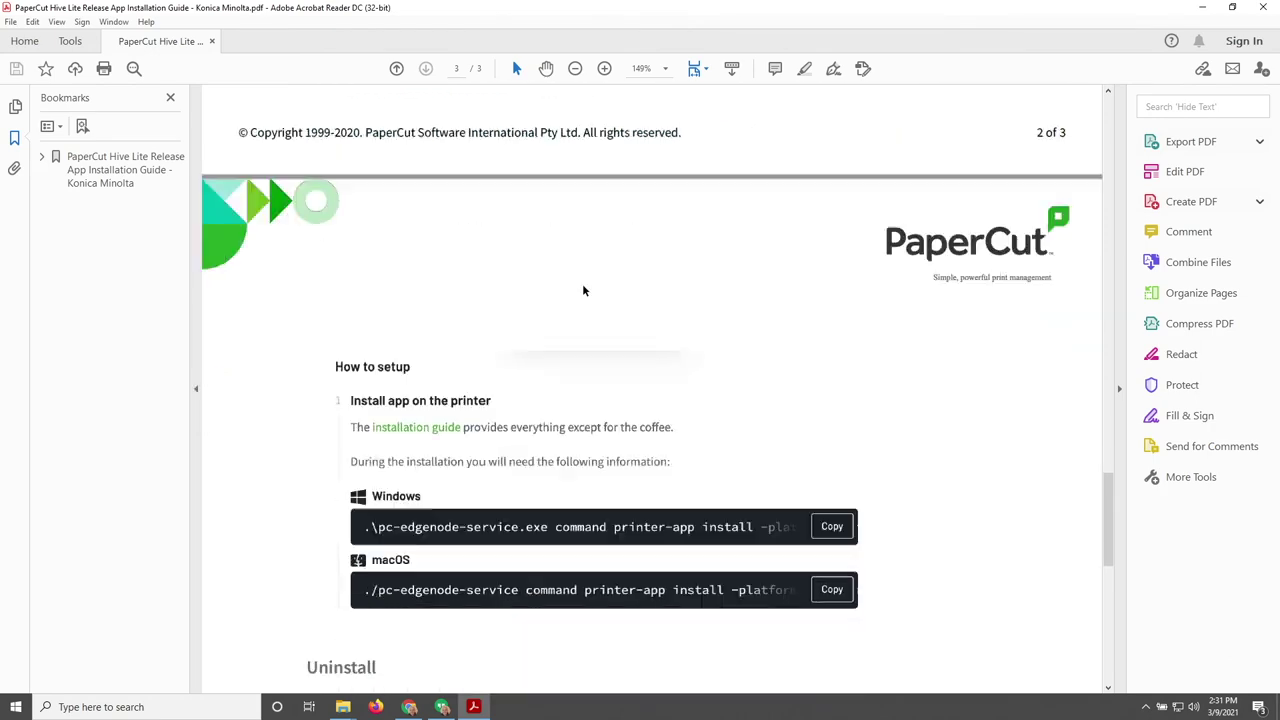
scroll(583, 289, down, 3)
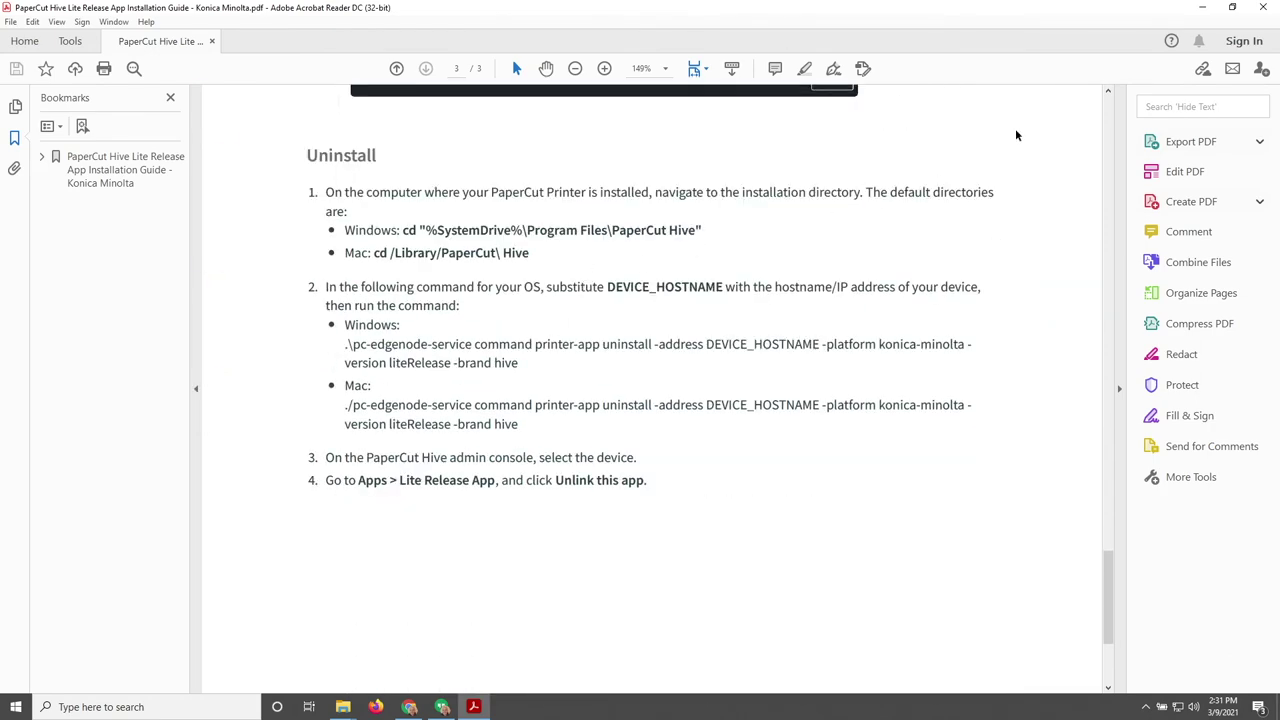
click(1263, 7)
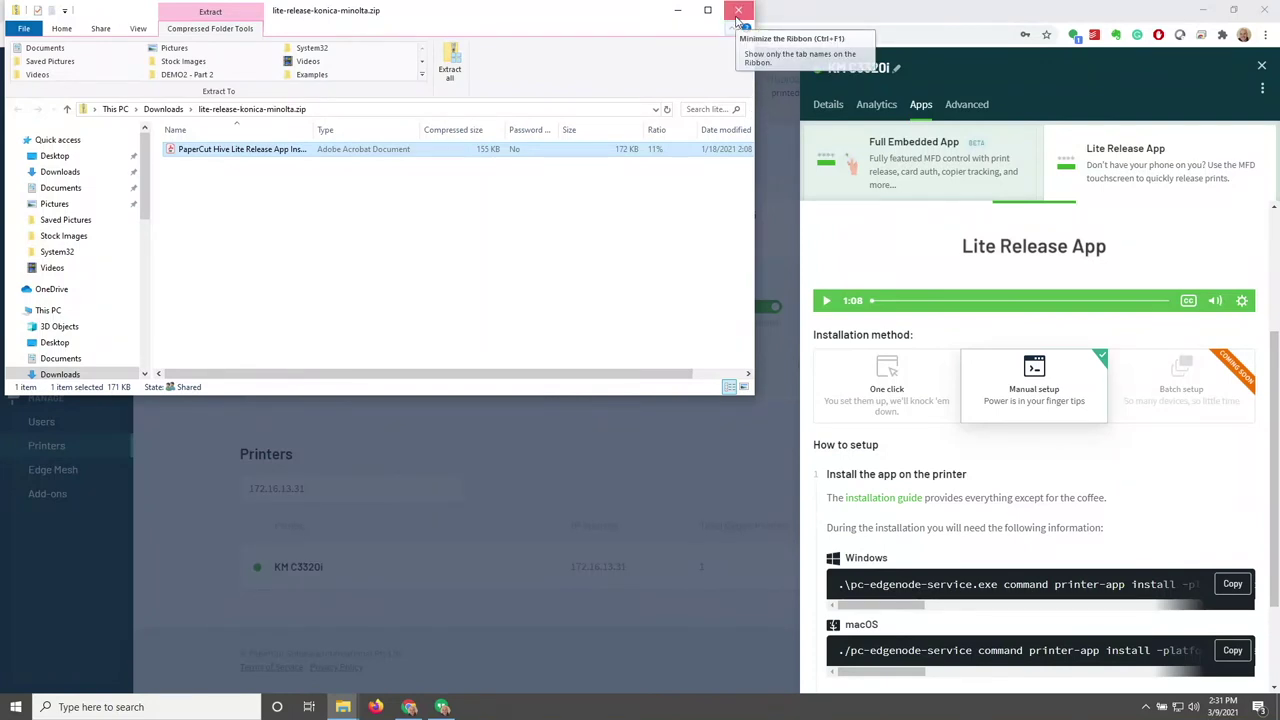
click(738, 12)
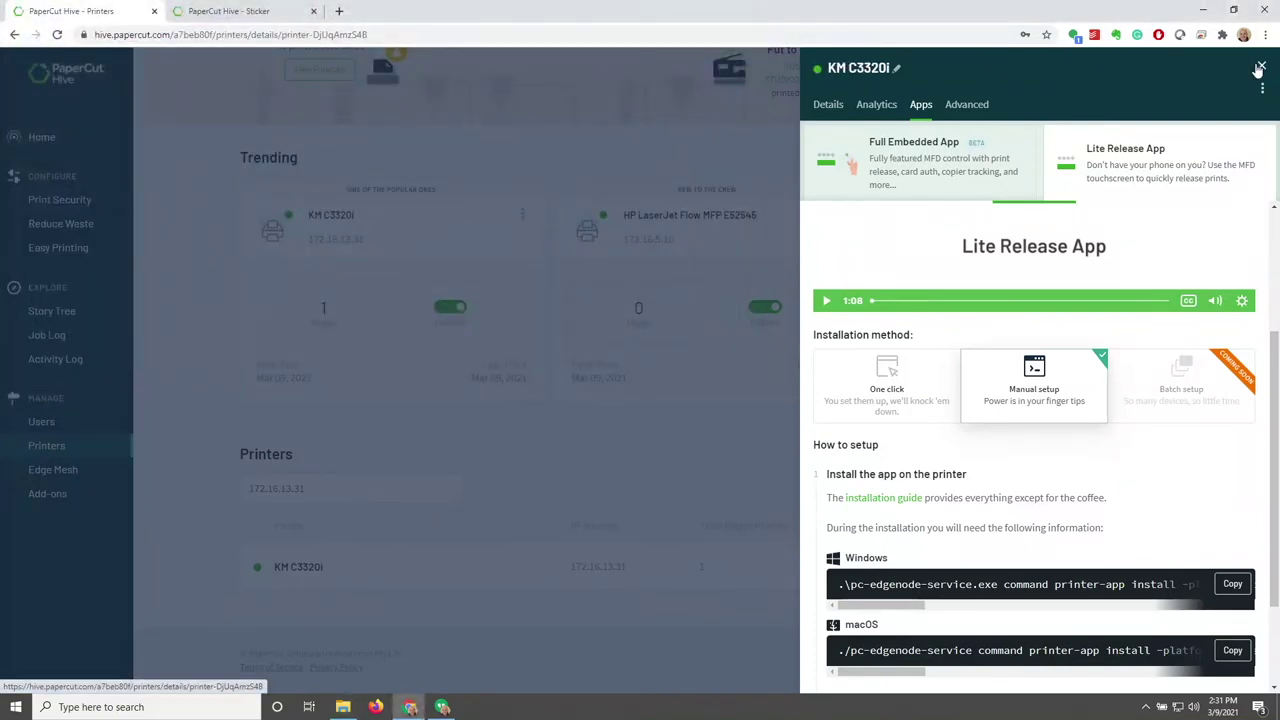
click(968, 104)
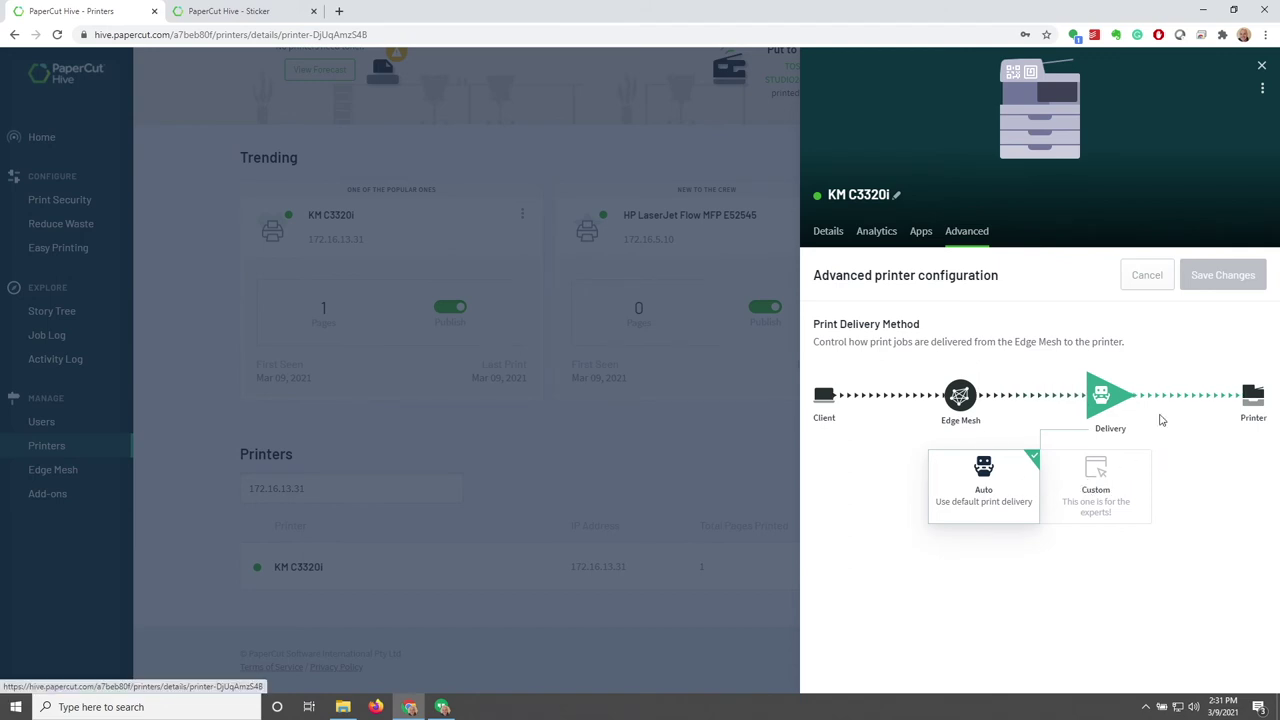
Close KM C3320i's details panel to return to the filtered printer list
click(1262, 67)
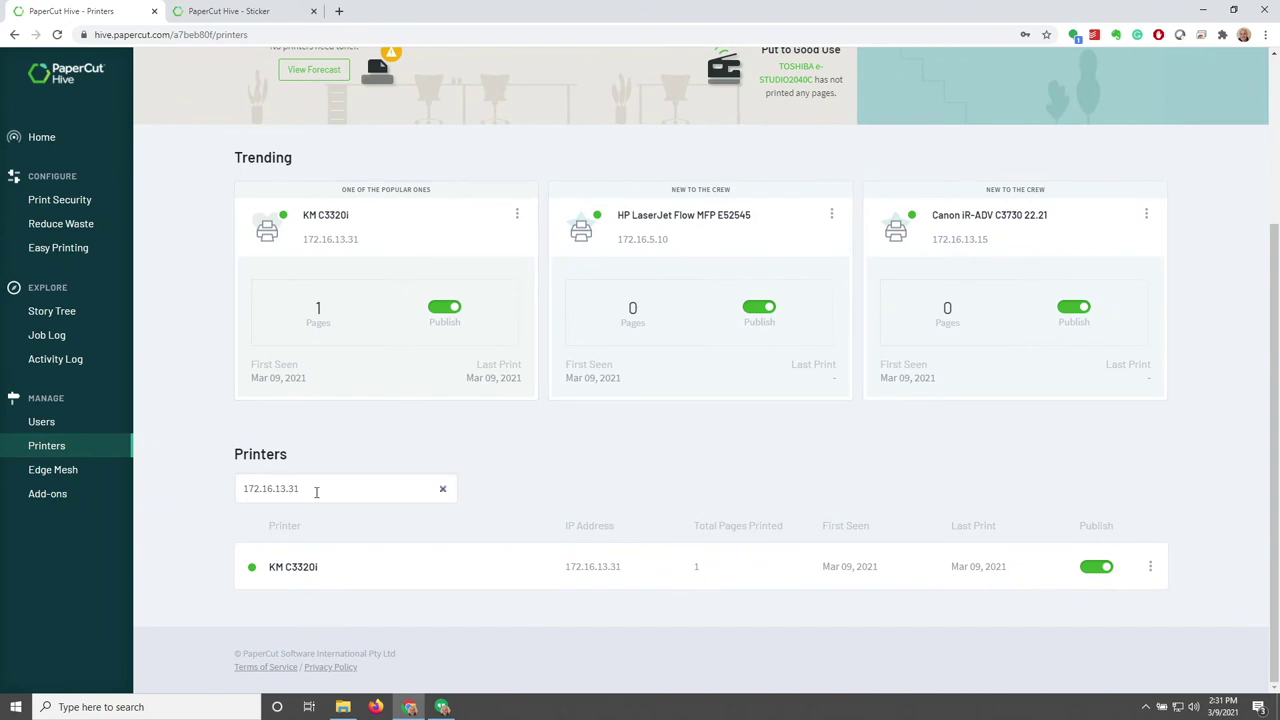
Clear the IP filter, toggle Canon iR-ADV C3730 publishing off and on, then go to Print Security
click(443, 490)
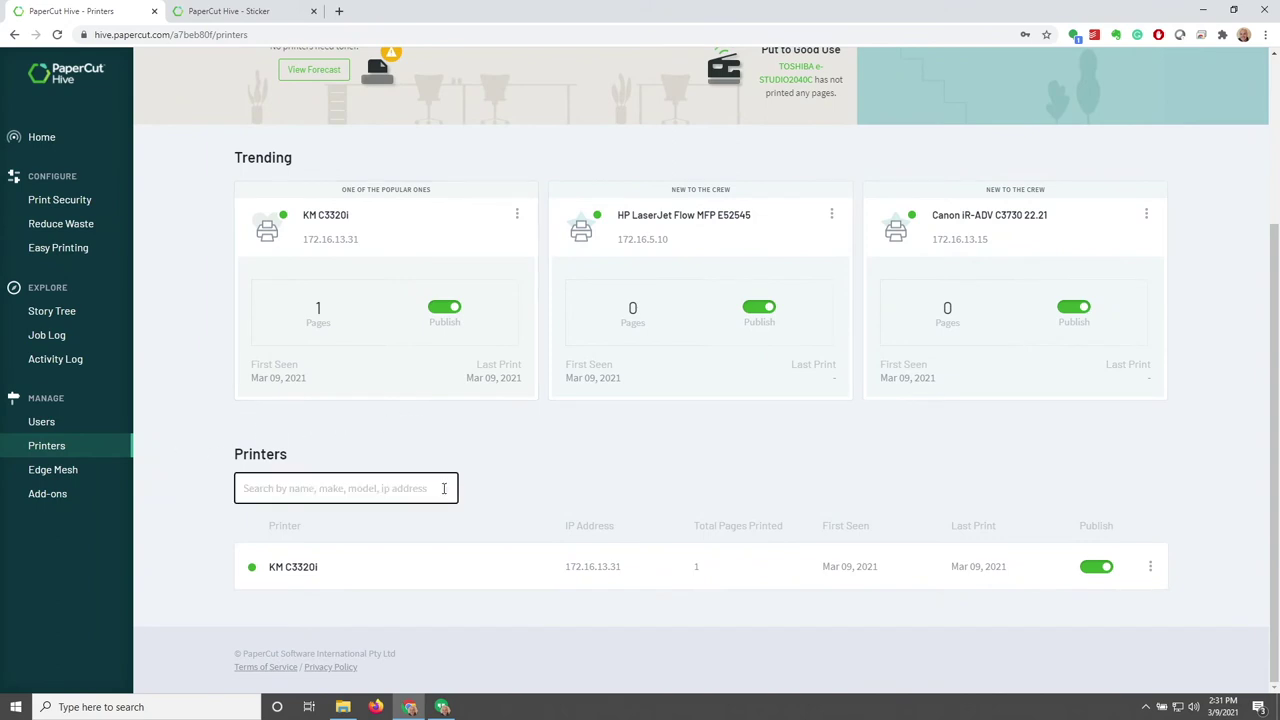
scroll(639, 461, down, 7)
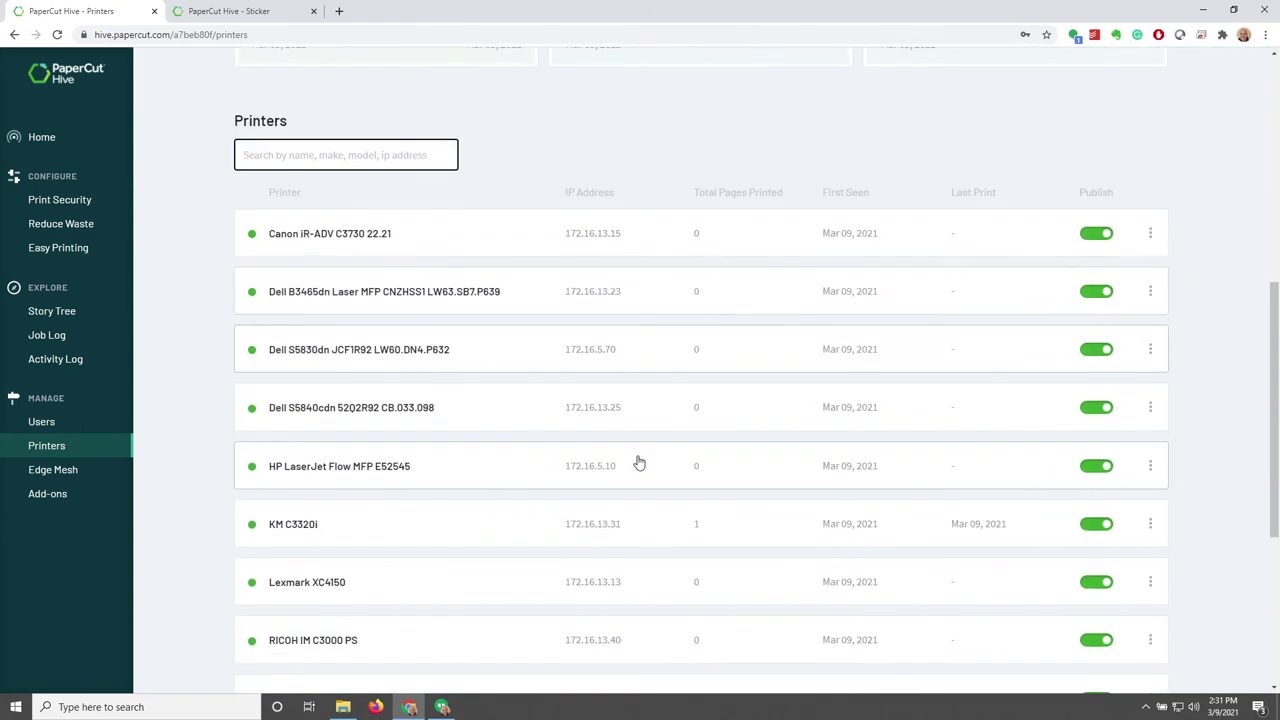
scroll(639, 461, up, 4)
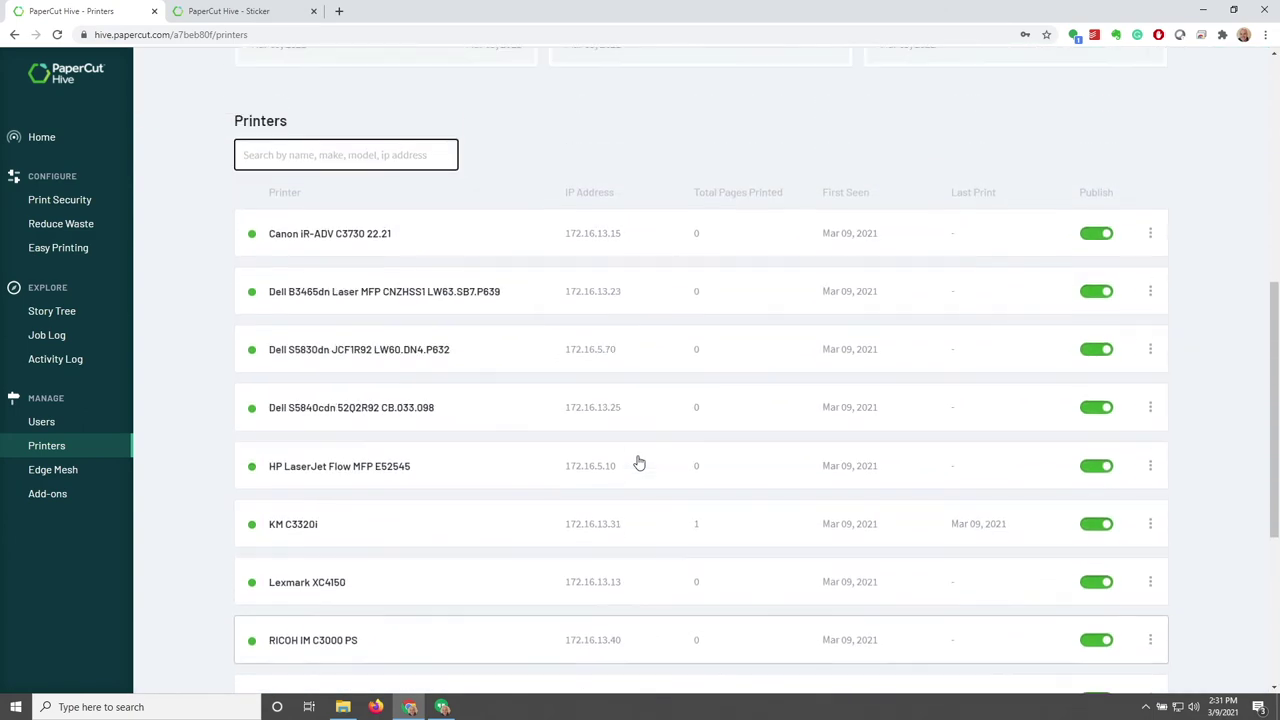
click(1099, 302)
click(1100, 301)
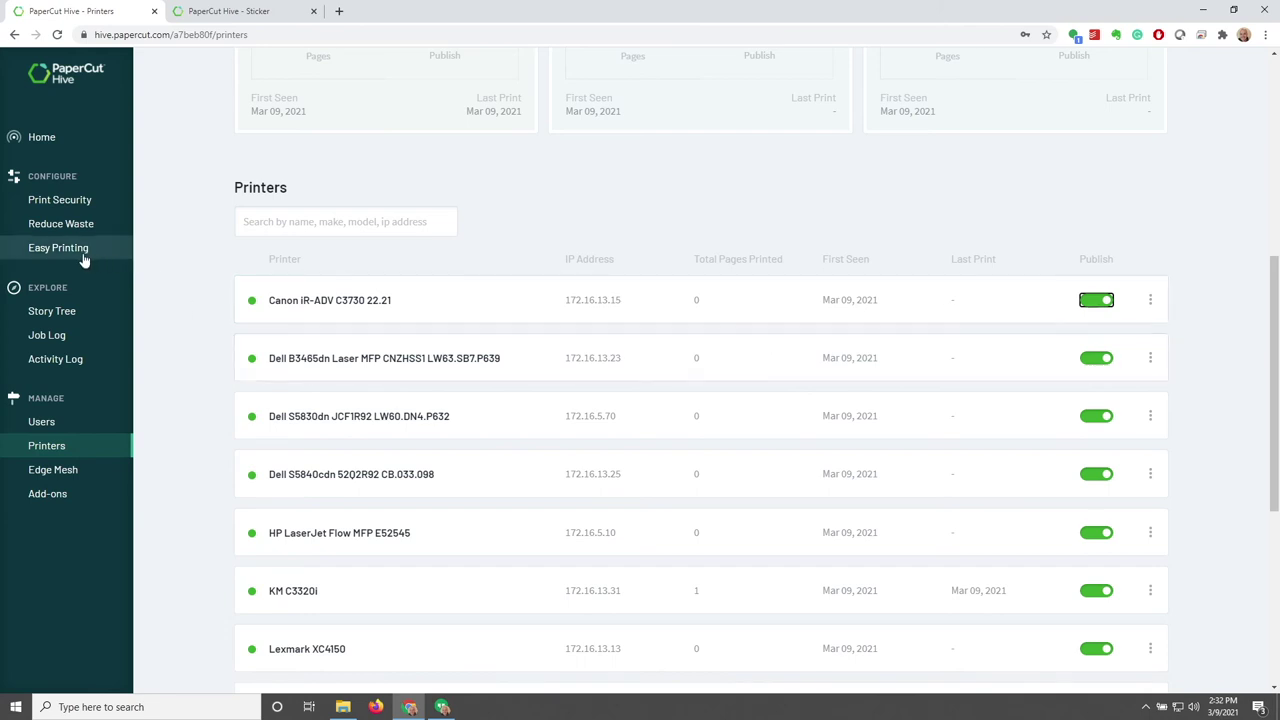
scroll(60, 220, up, 1)
click(65, 203)
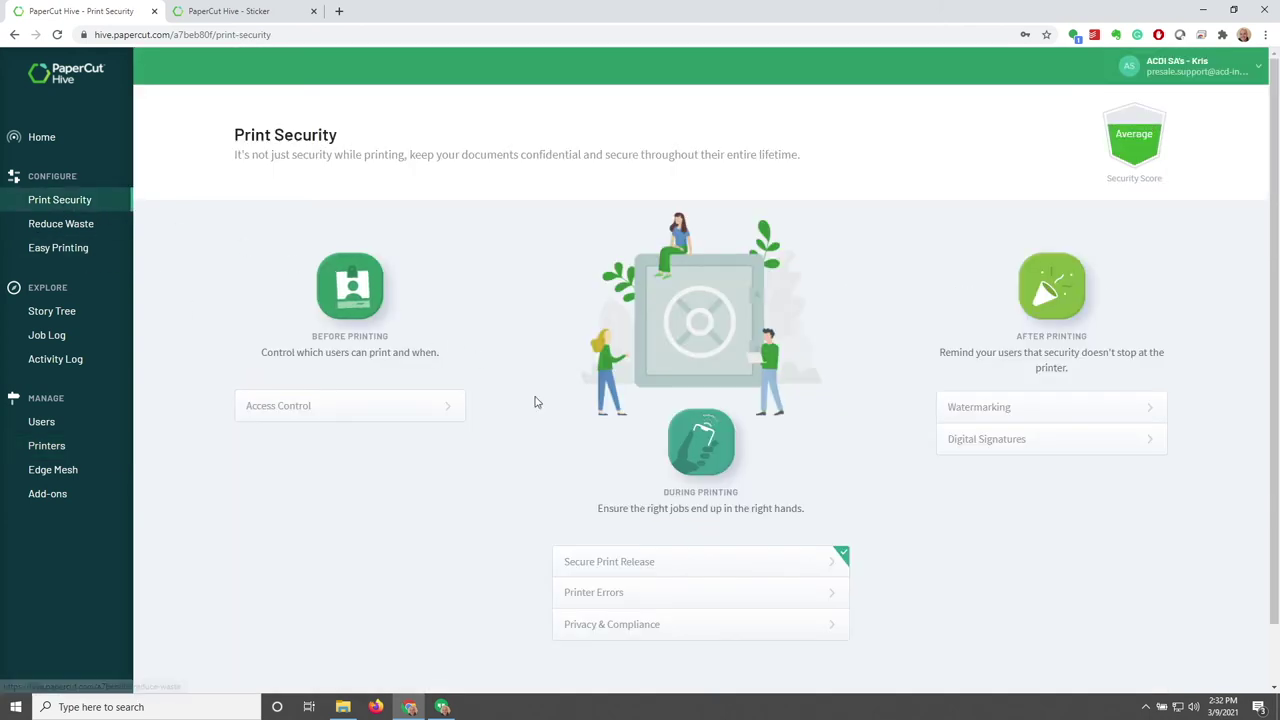
Turn off List, Release Code and NFC in Secure Print Release, keeping QR Code, and save
click(714, 562)
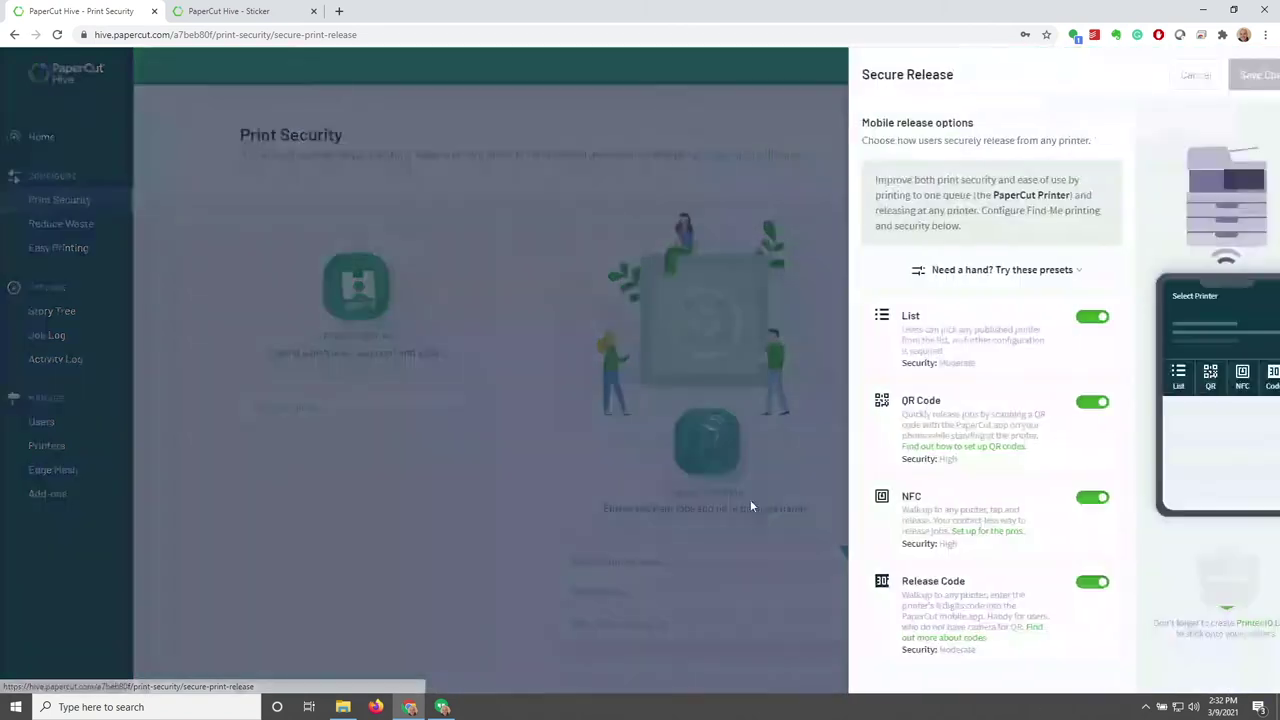
click(1045, 317)
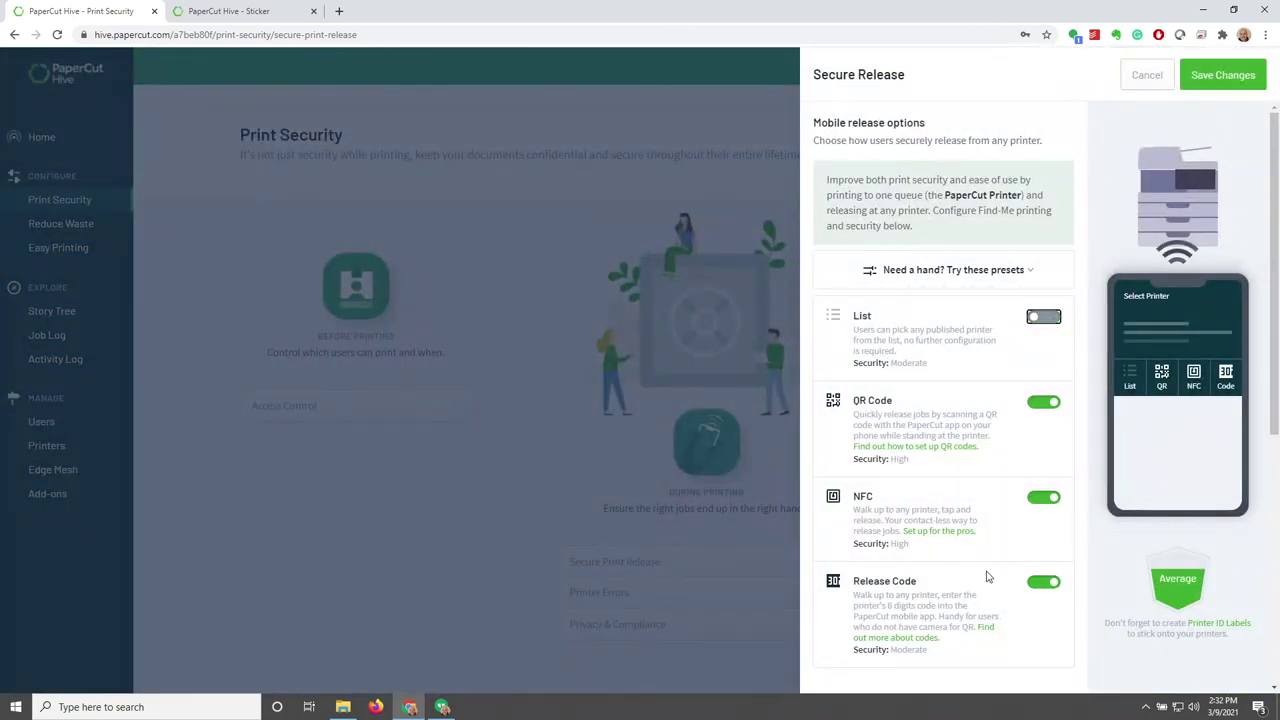
click(1045, 582)
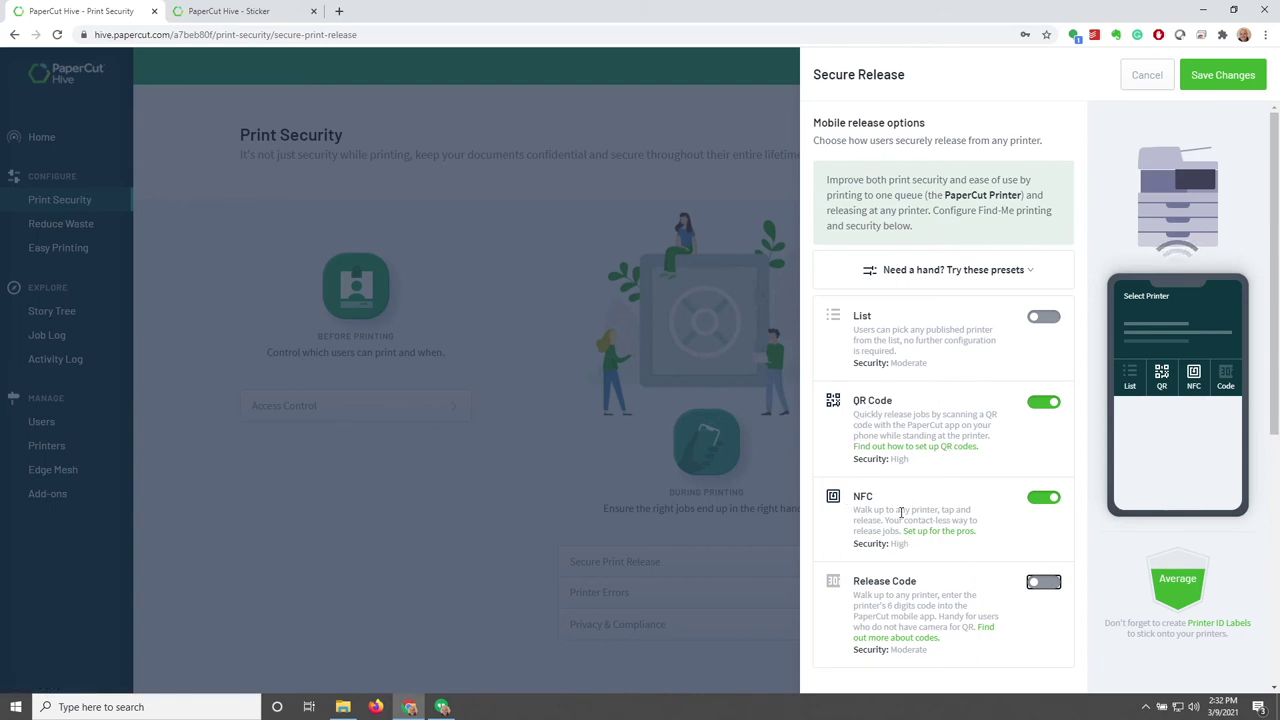
click(1044, 498)
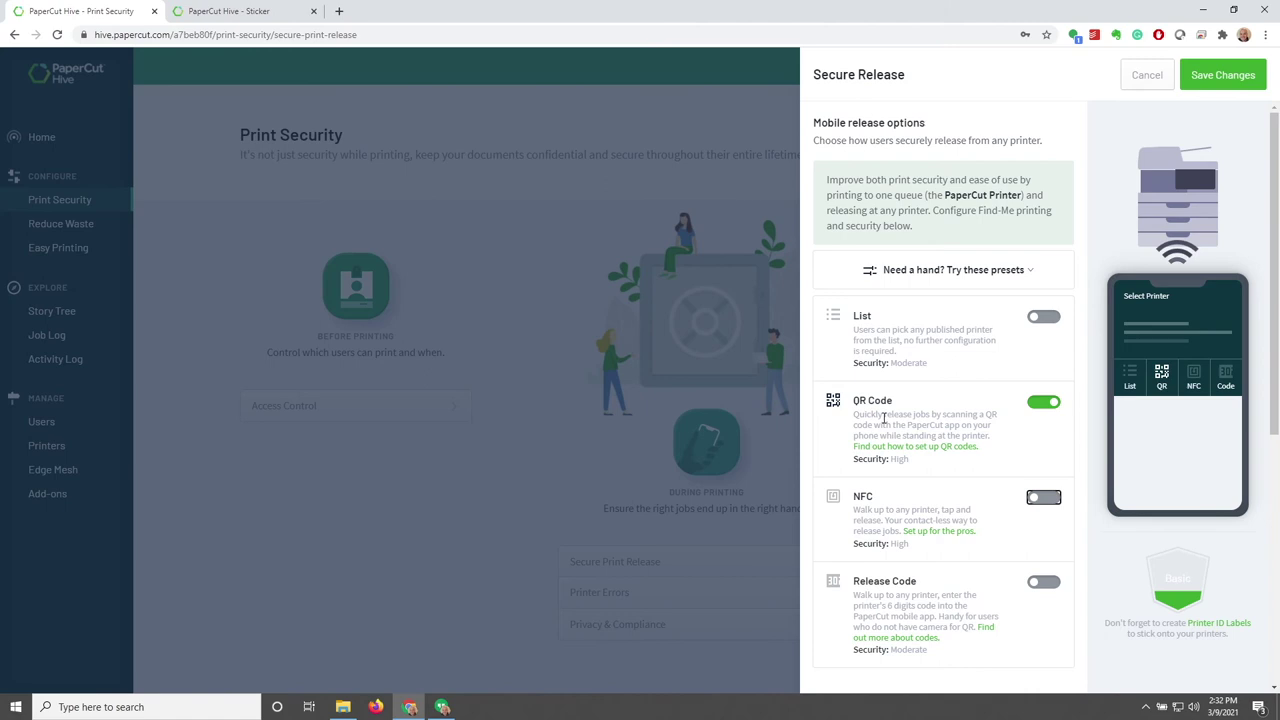
click(1222, 76)
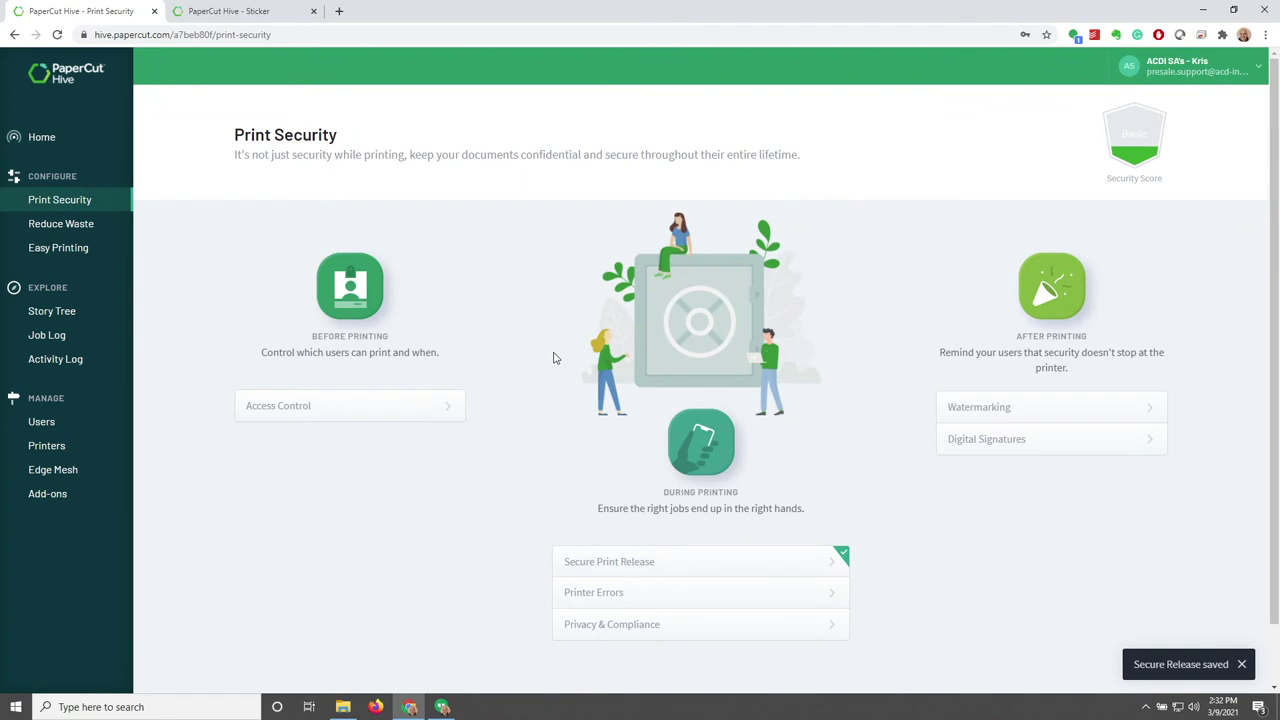
Go to the Edge Mesh page and scroll down to the table of two standard nodes
click(46, 482)
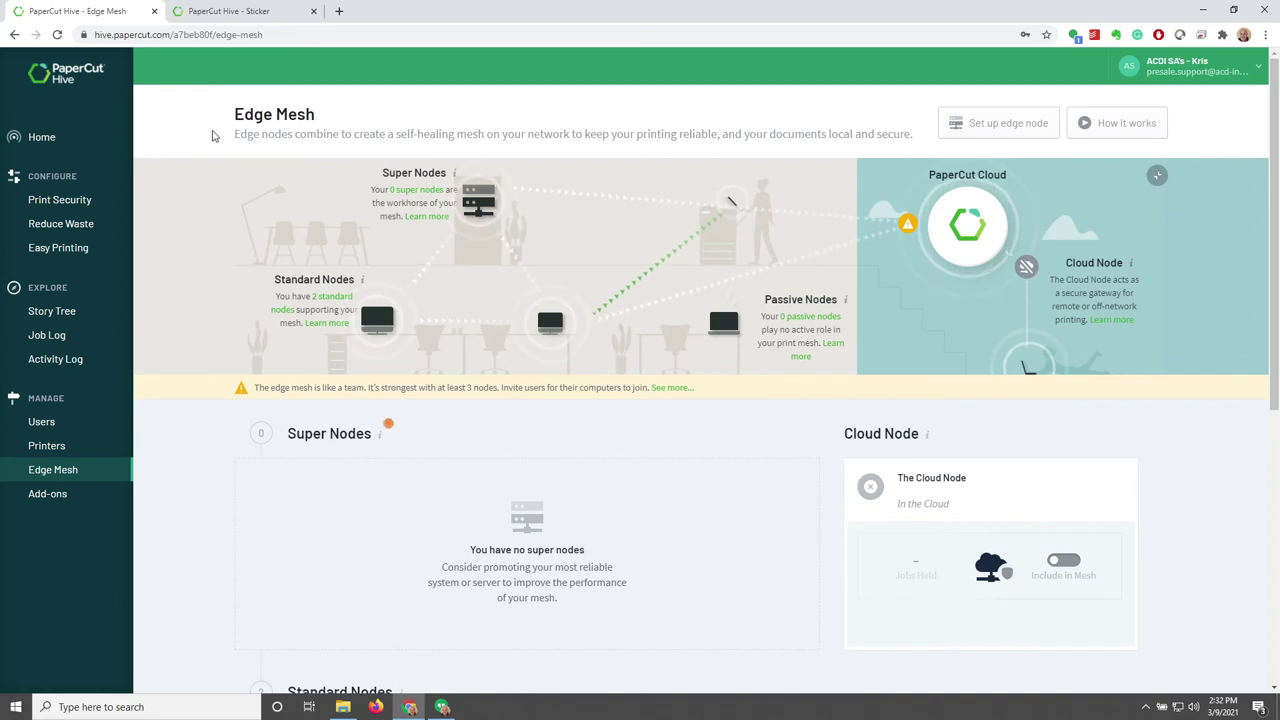
drag(229, 118, 336, 118)
drag(233, 134, 529, 152)
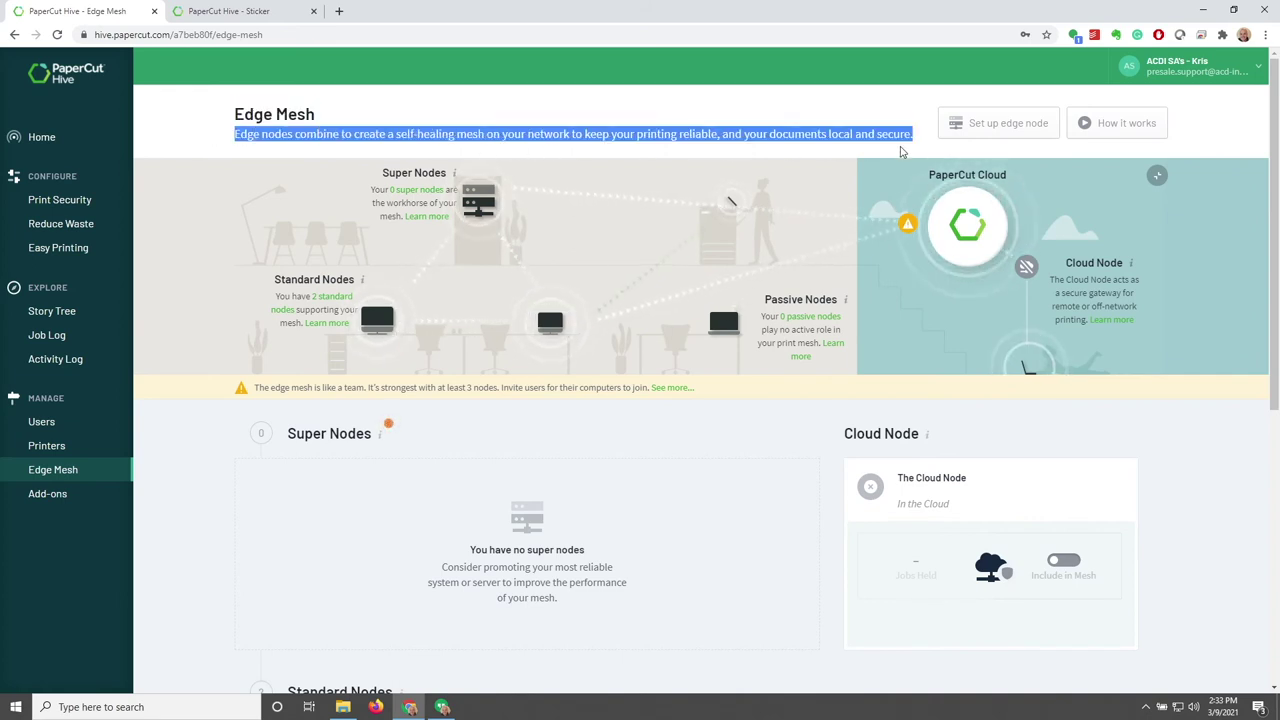
click(940, 144)
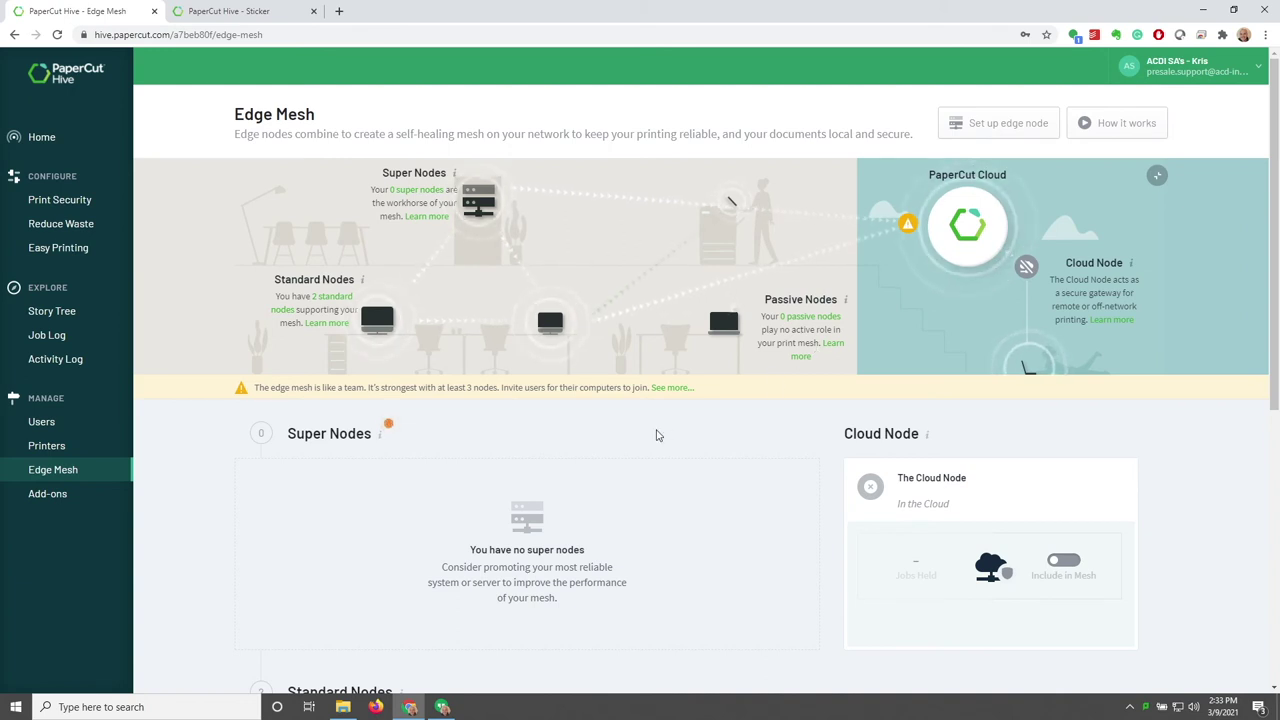
scroll(654, 434, down, 3)
scroll(657, 435, down, 1)
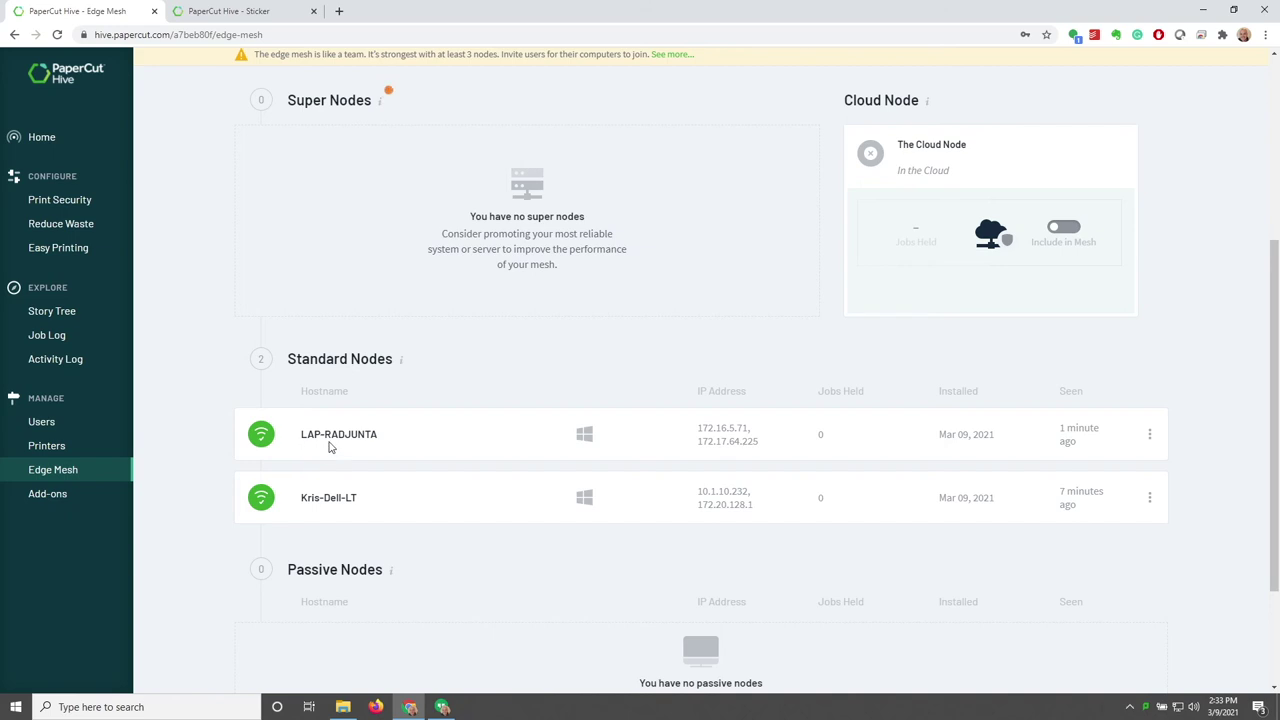
scroll(454, 500, down, 2)
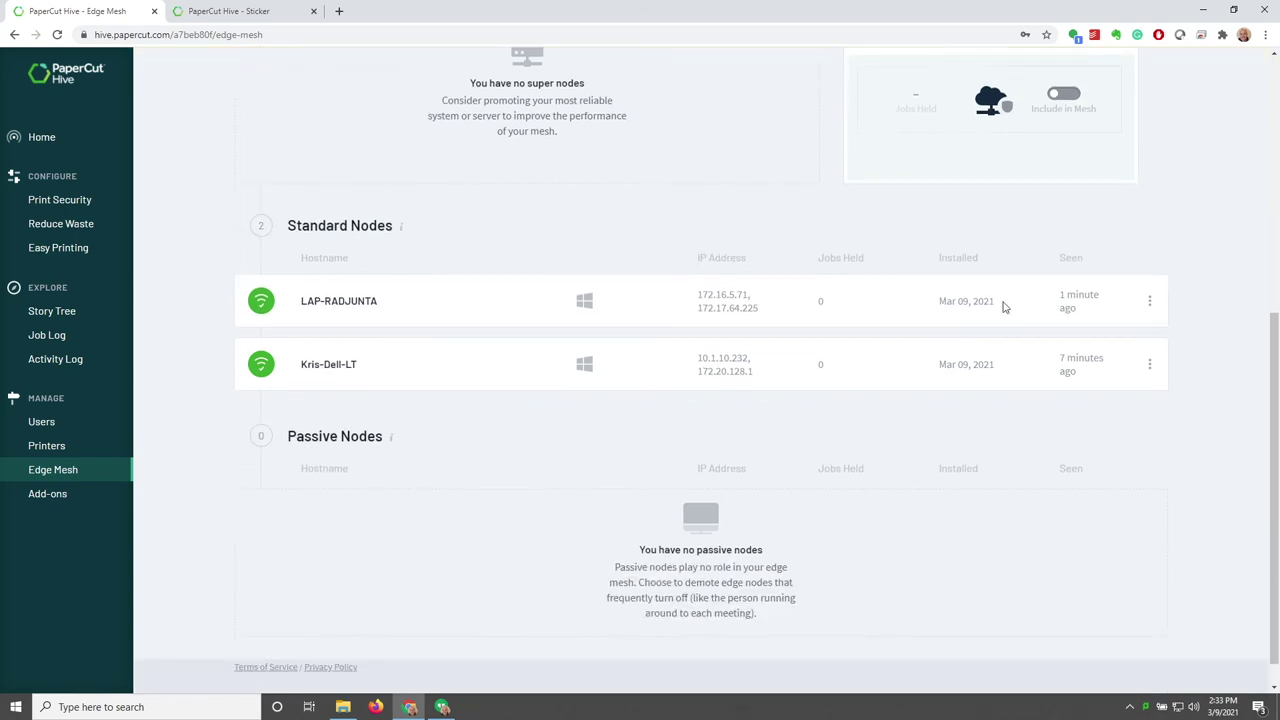
Promote the first standard node to a super node
click(1148, 302)
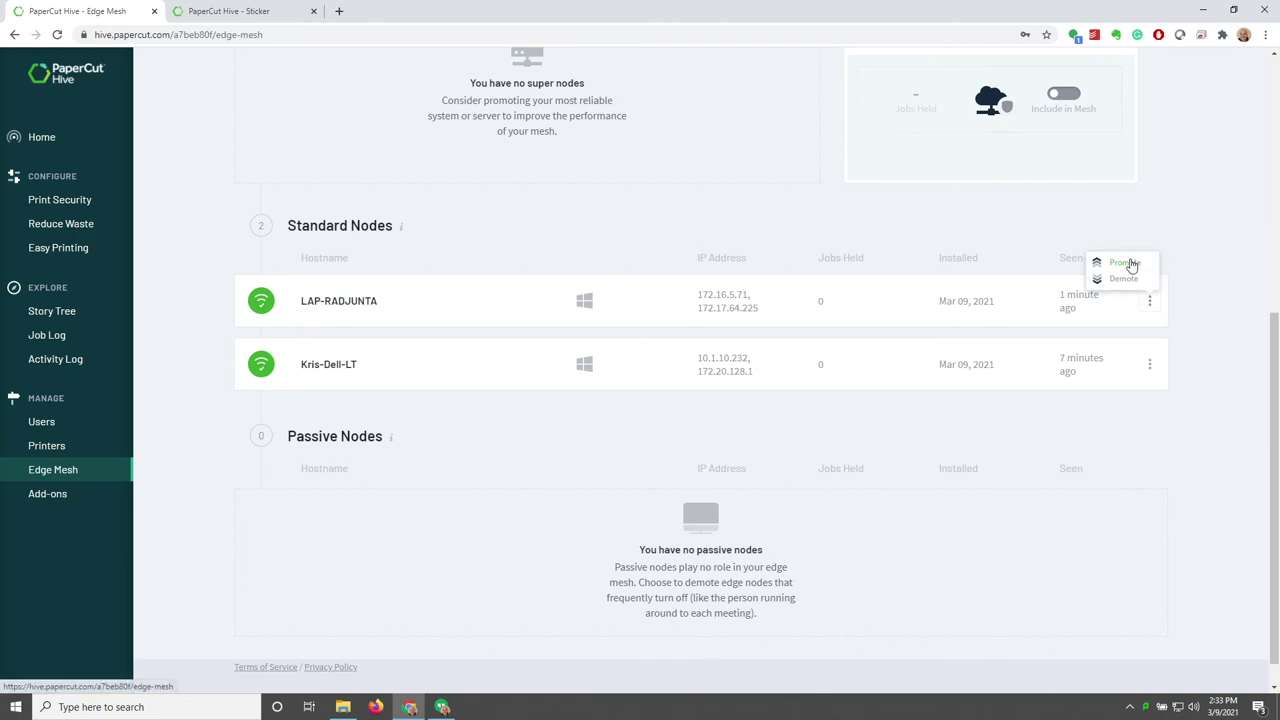
click(1131, 263)
scroll(591, 289, up, 2)
scroll(521, 323, up, 2)
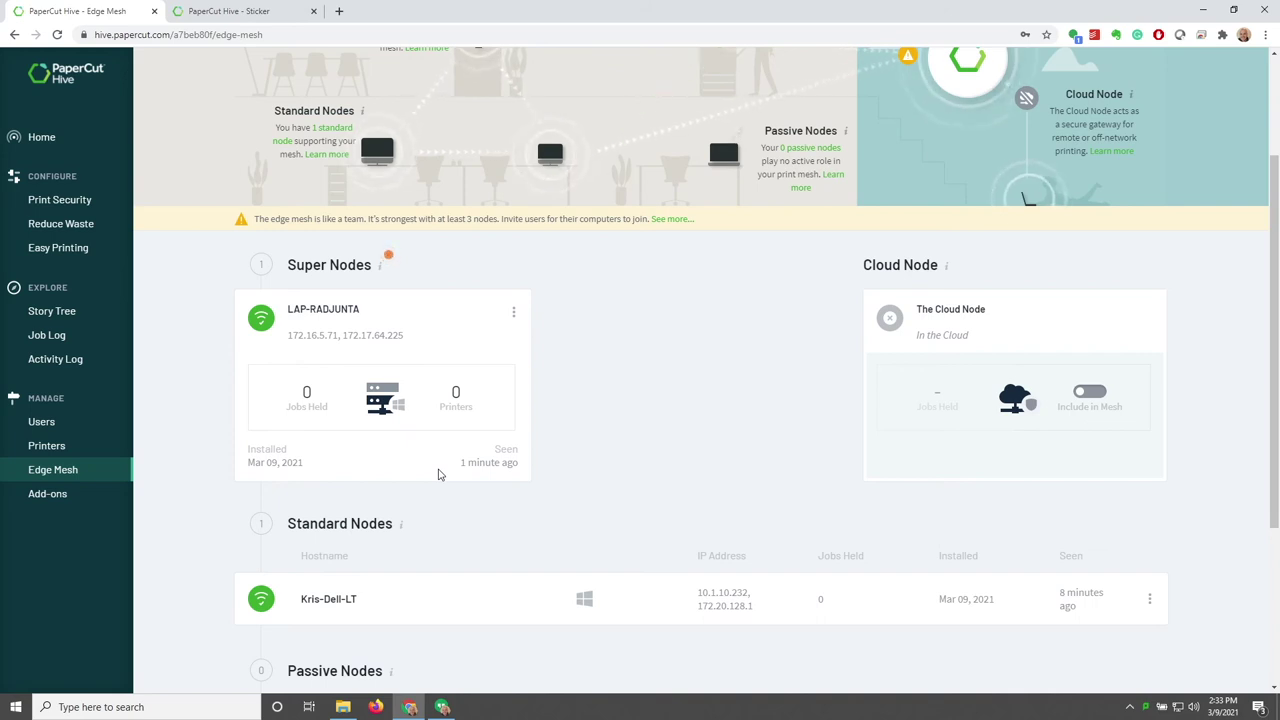
Switch on Include in Mesh for the Cloud Node and confirm with Enable
drag(862, 265, 943, 267)
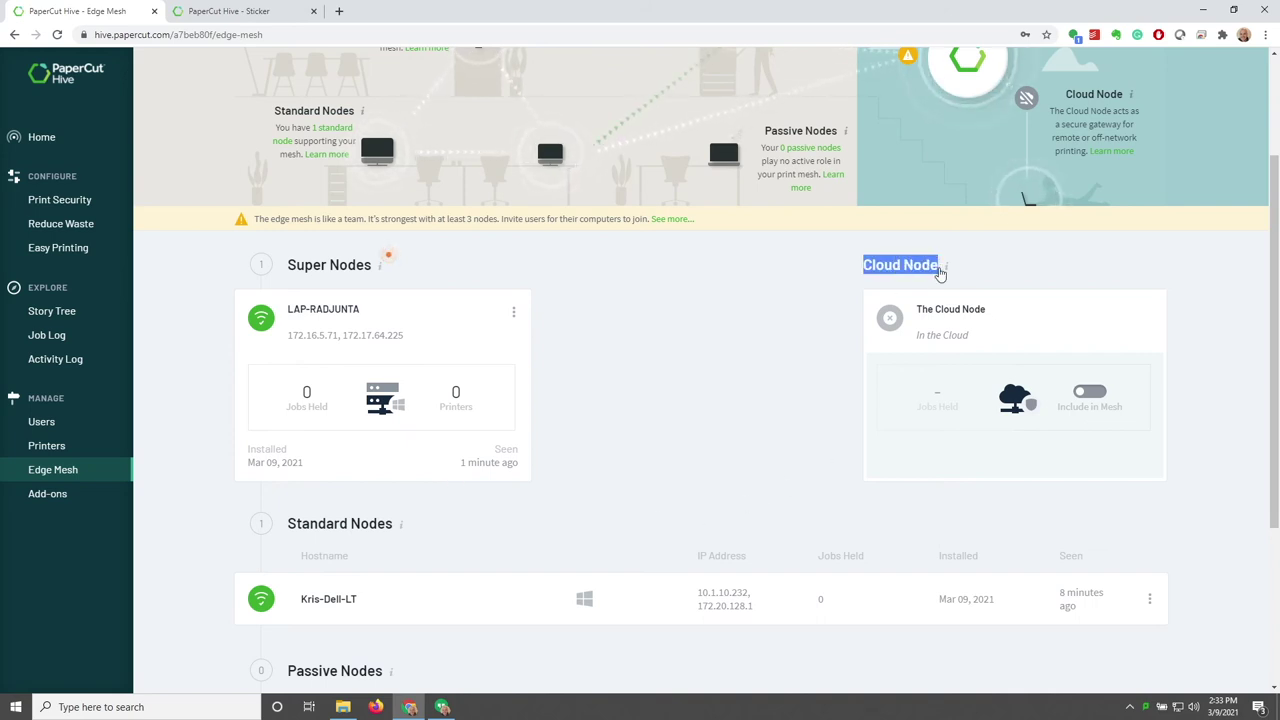
click(1046, 277)
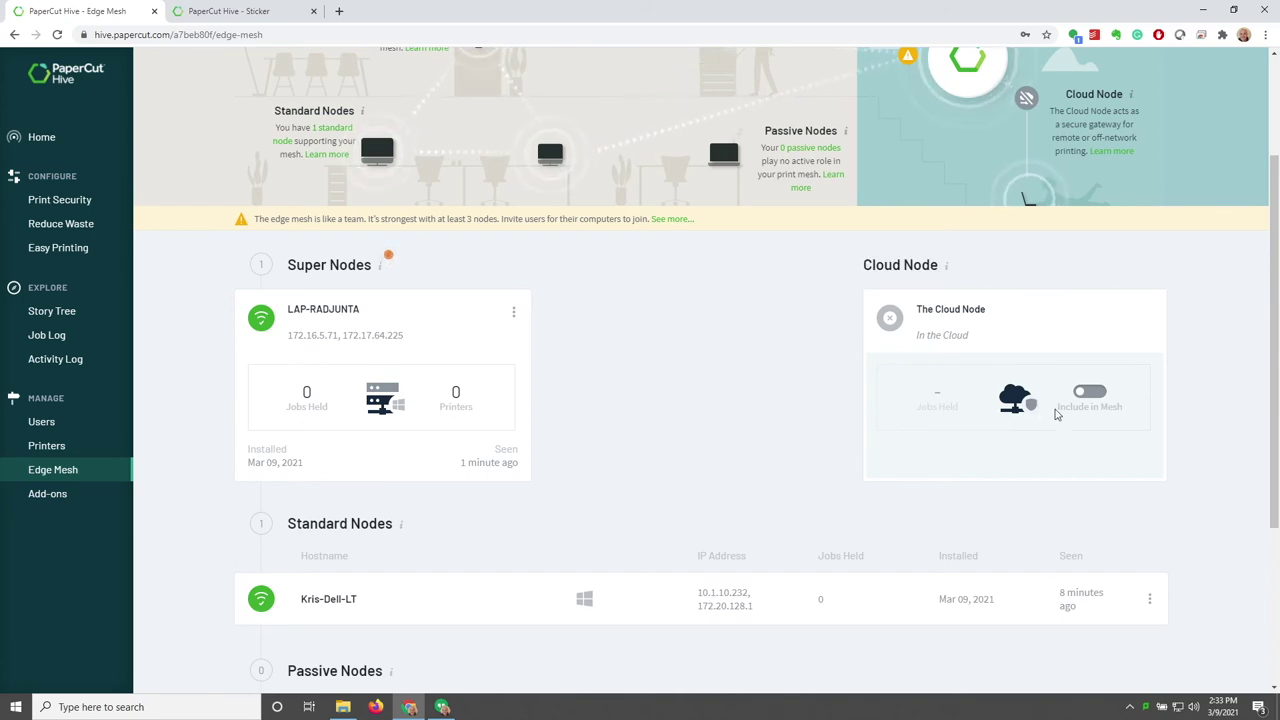
click(1088, 393)
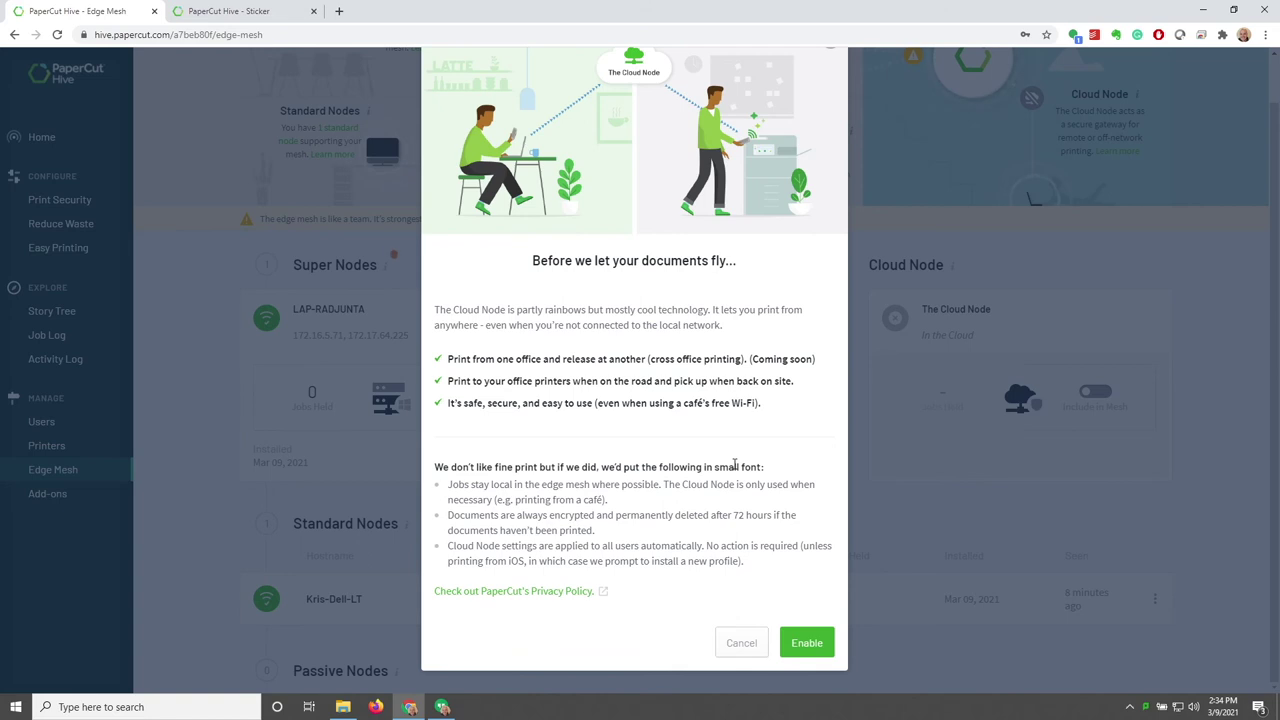
click(807, 642)
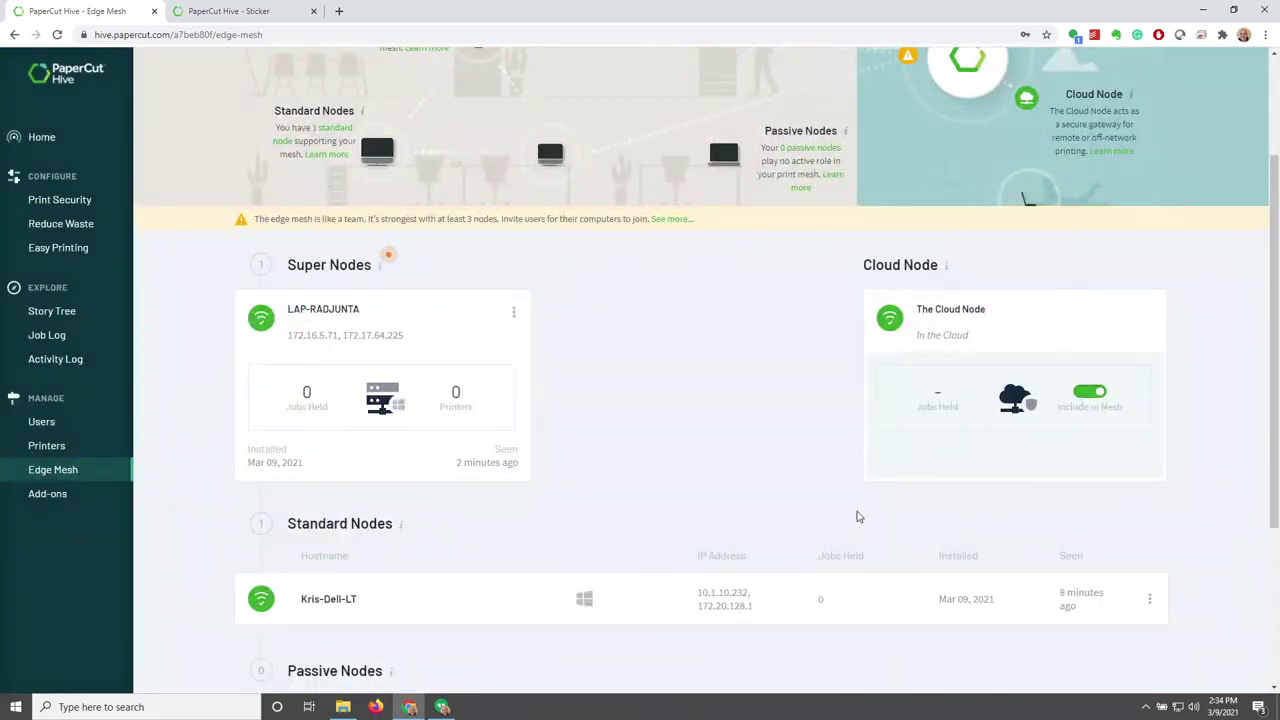
scroll(937, 460, up, 2)
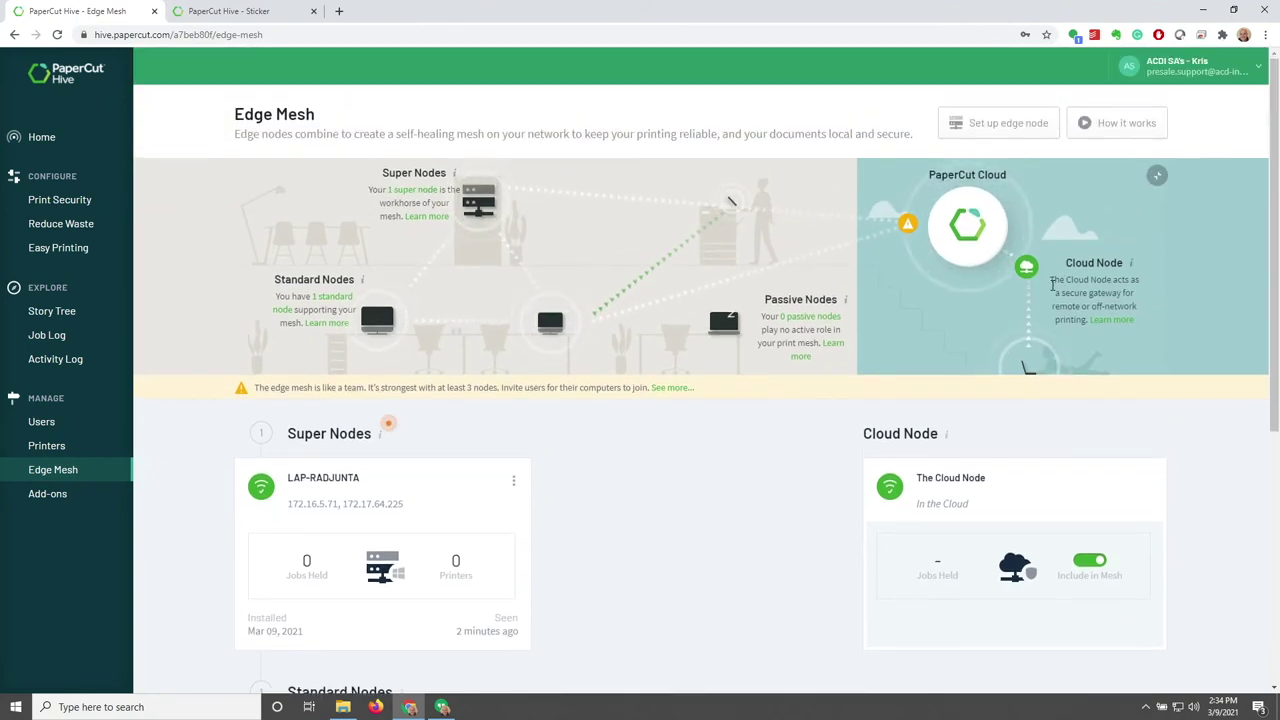
drag(1052, 282, 1086, 331)
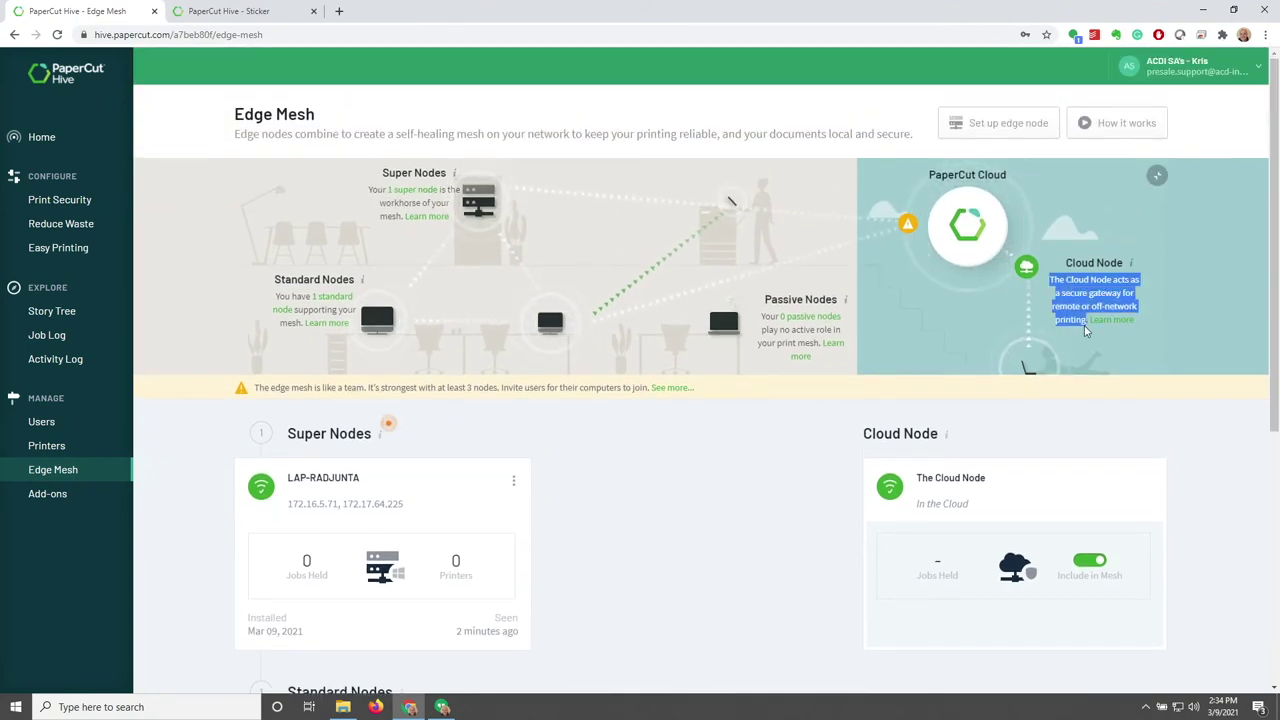
click(1229, 309)
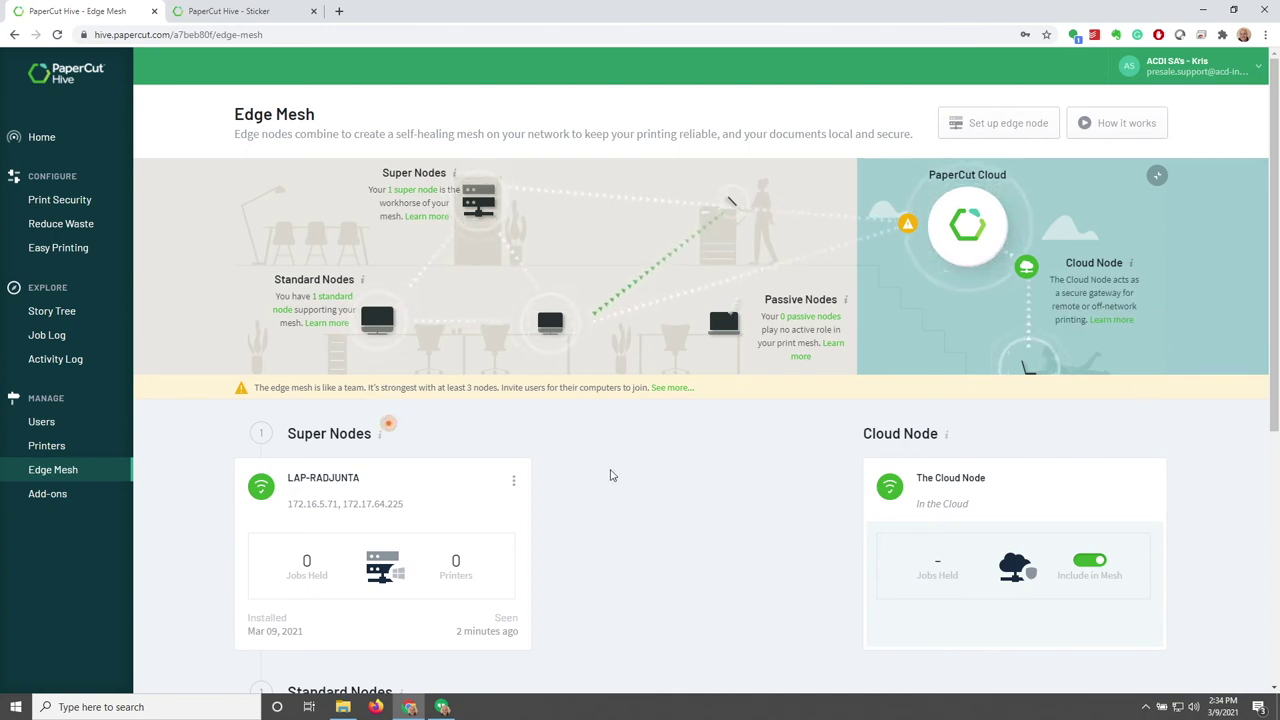
scroll(660, 527, down, 3)
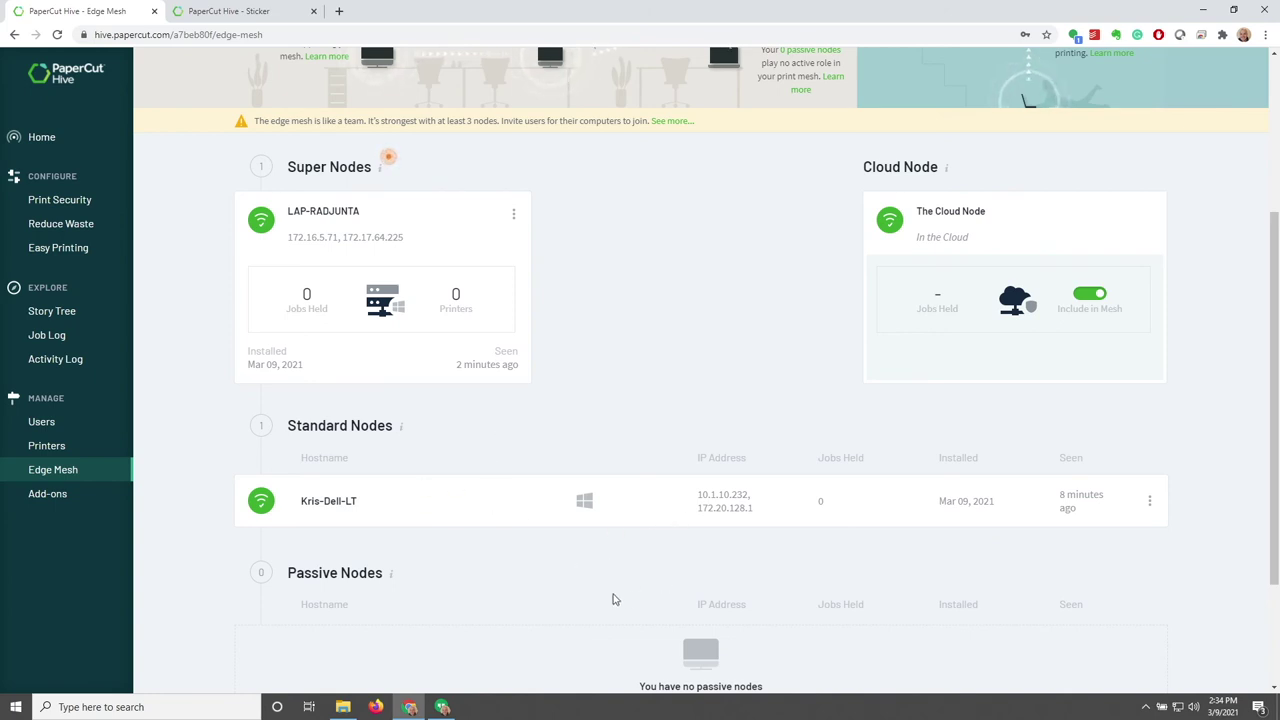
scroll(615, 599, up, 2)
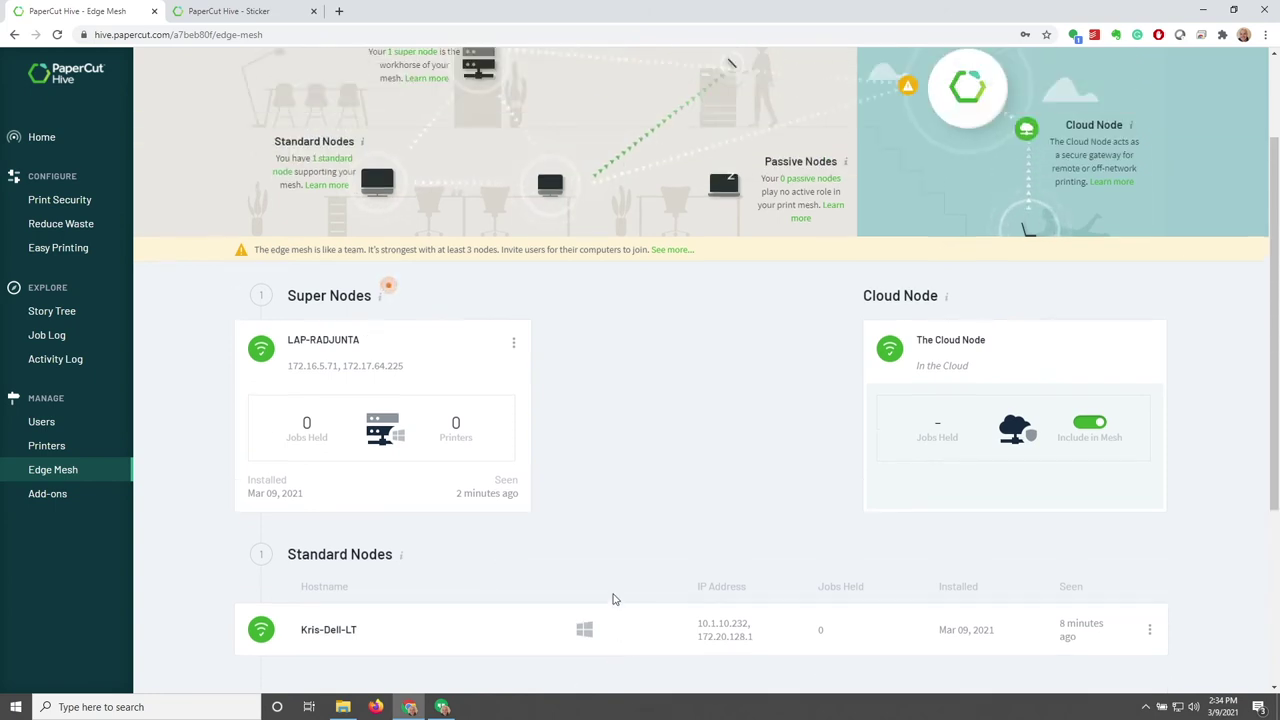
scroll(615, 599, up, 2)
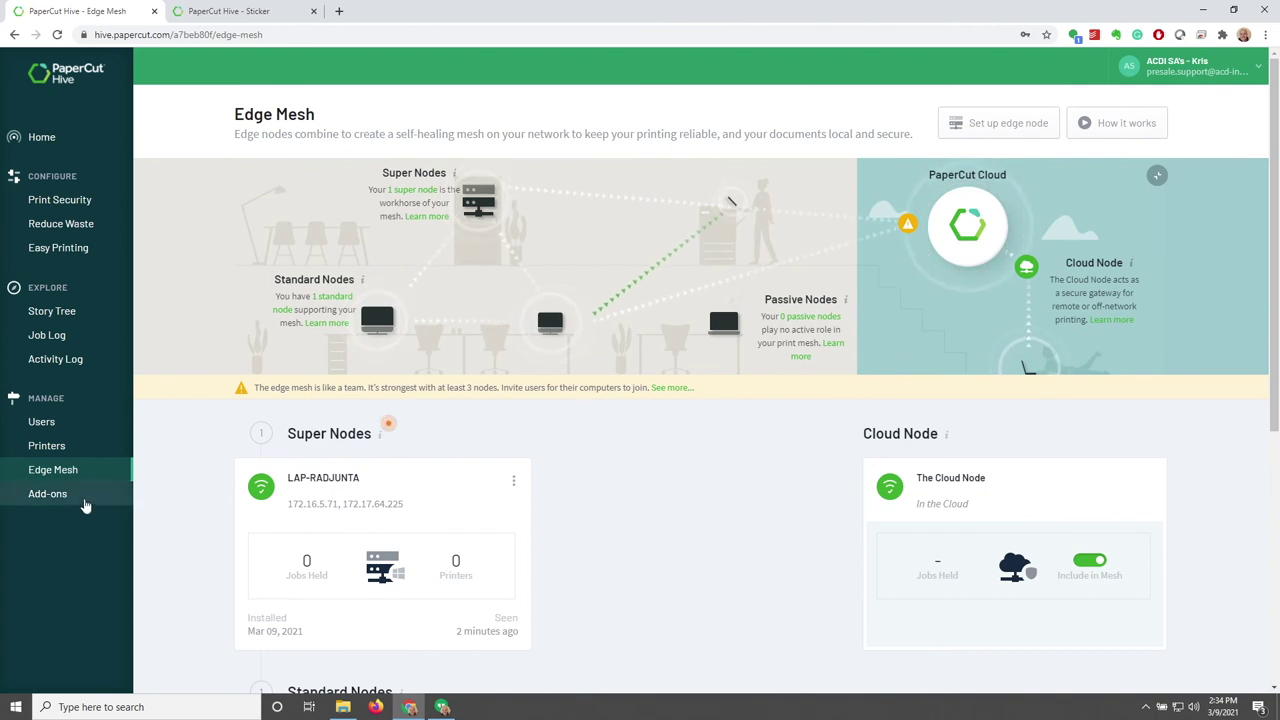
Browse the Add-ons page
click(50, 494)
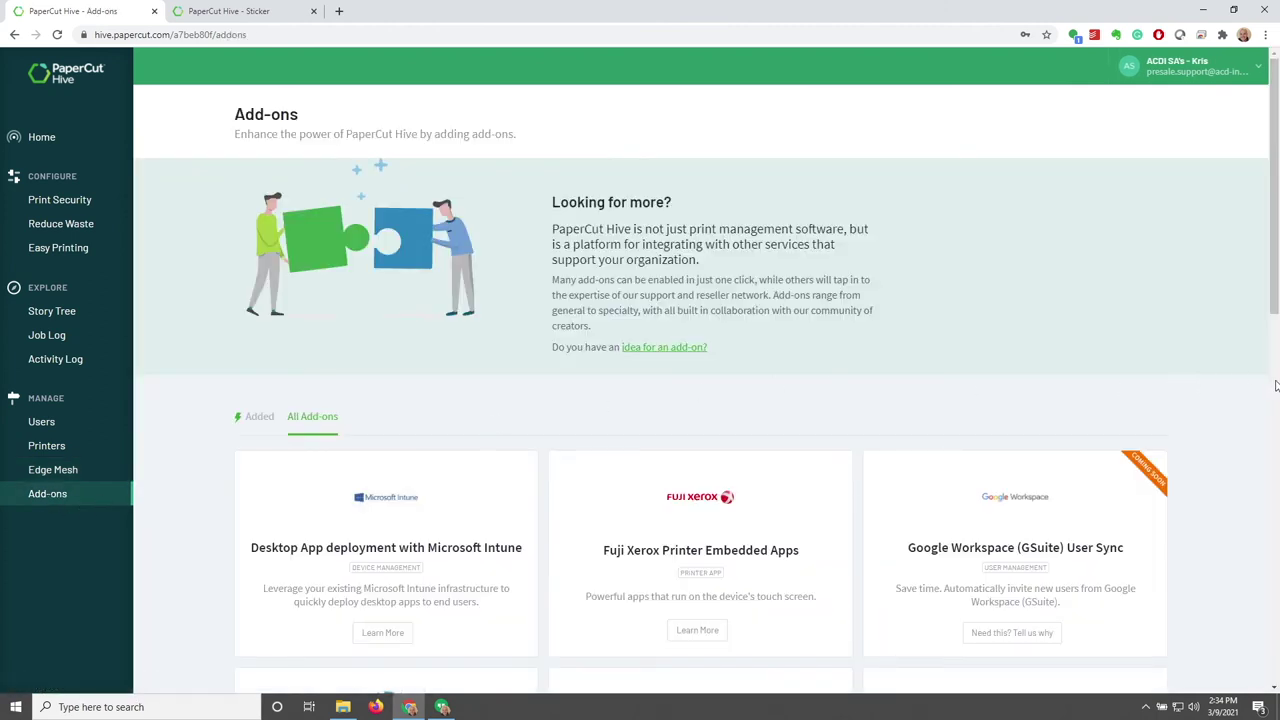
scroll(1271, 394, down, 3)
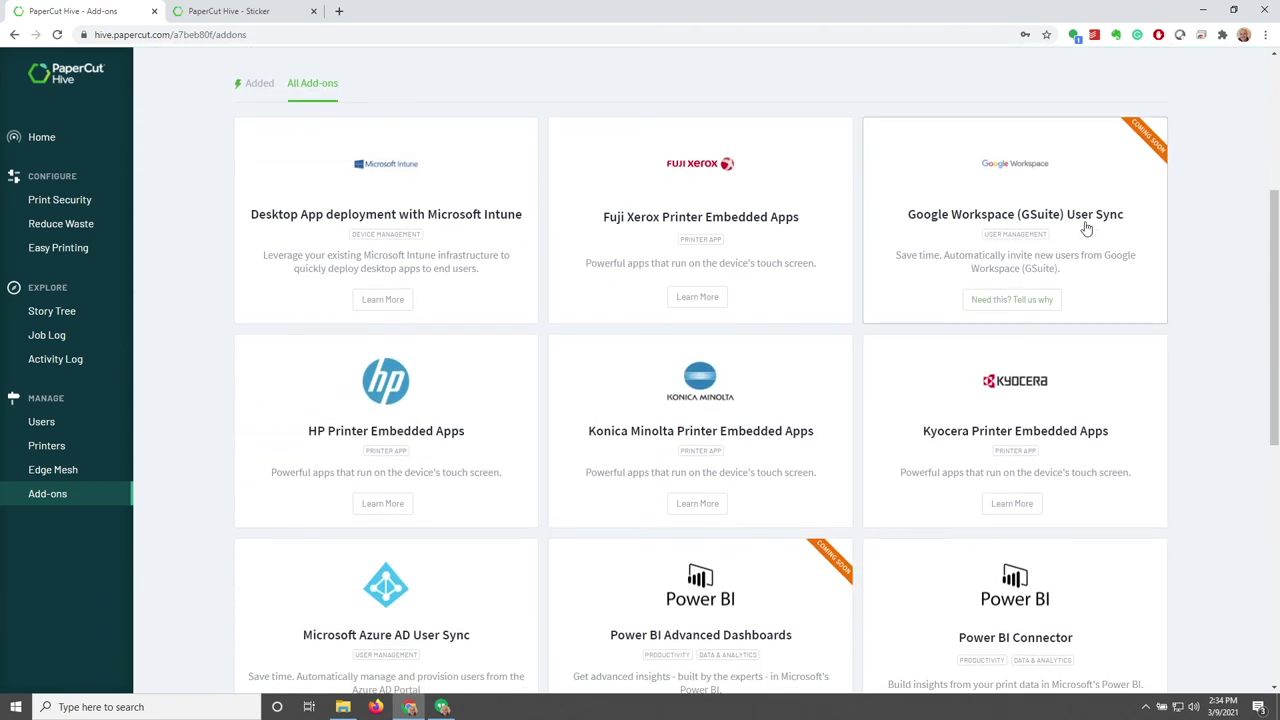
scroll(1206, 340, down, 2)
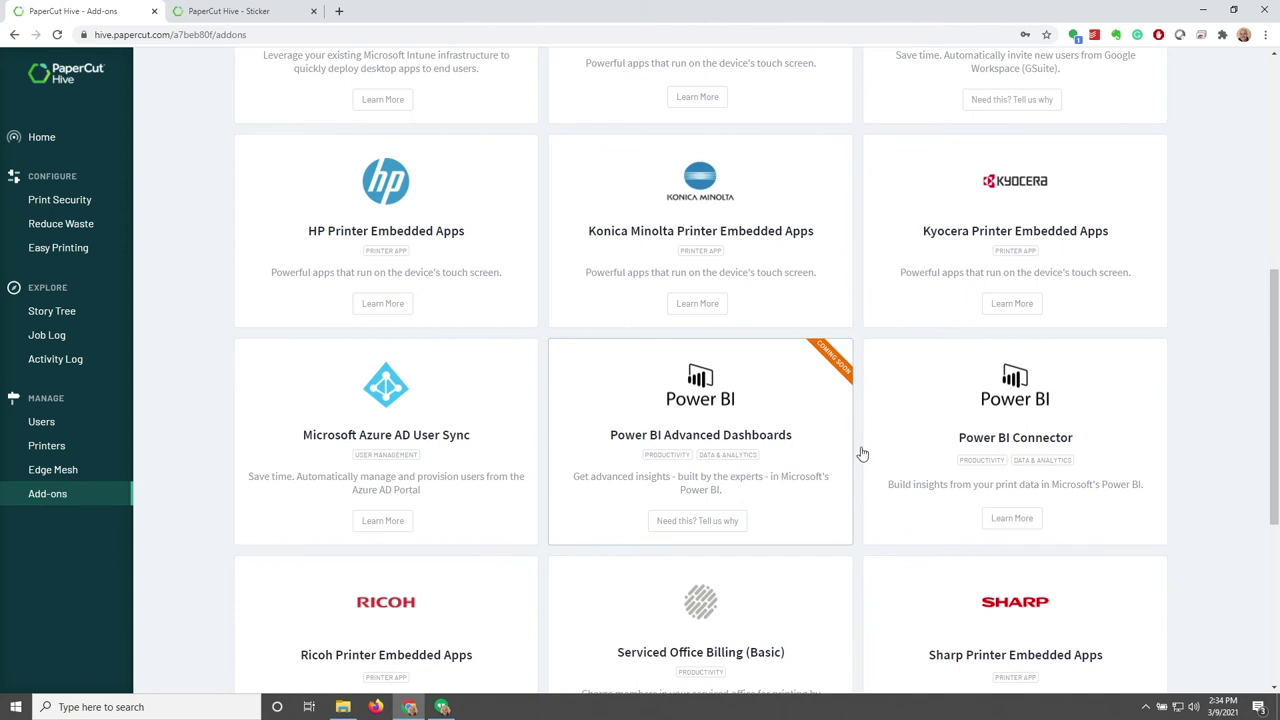
scroll(1173, 459, down, 5)
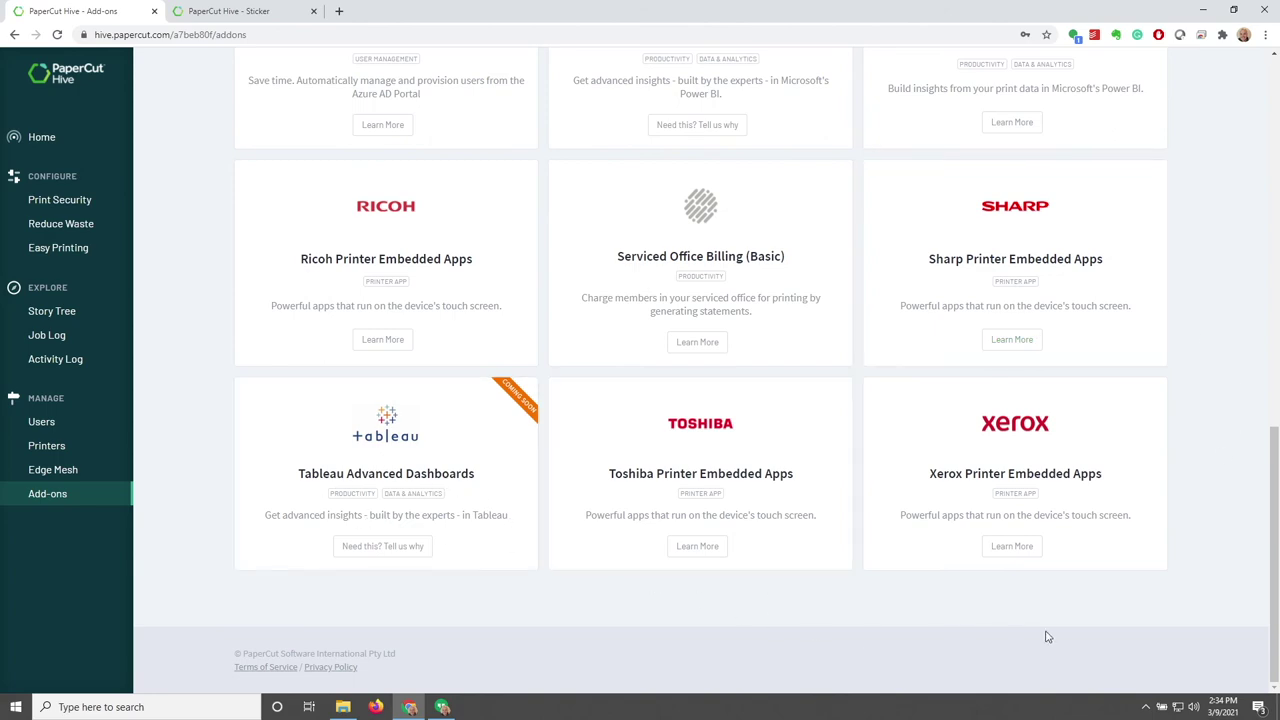
scroll(1215, 636, up, 8)
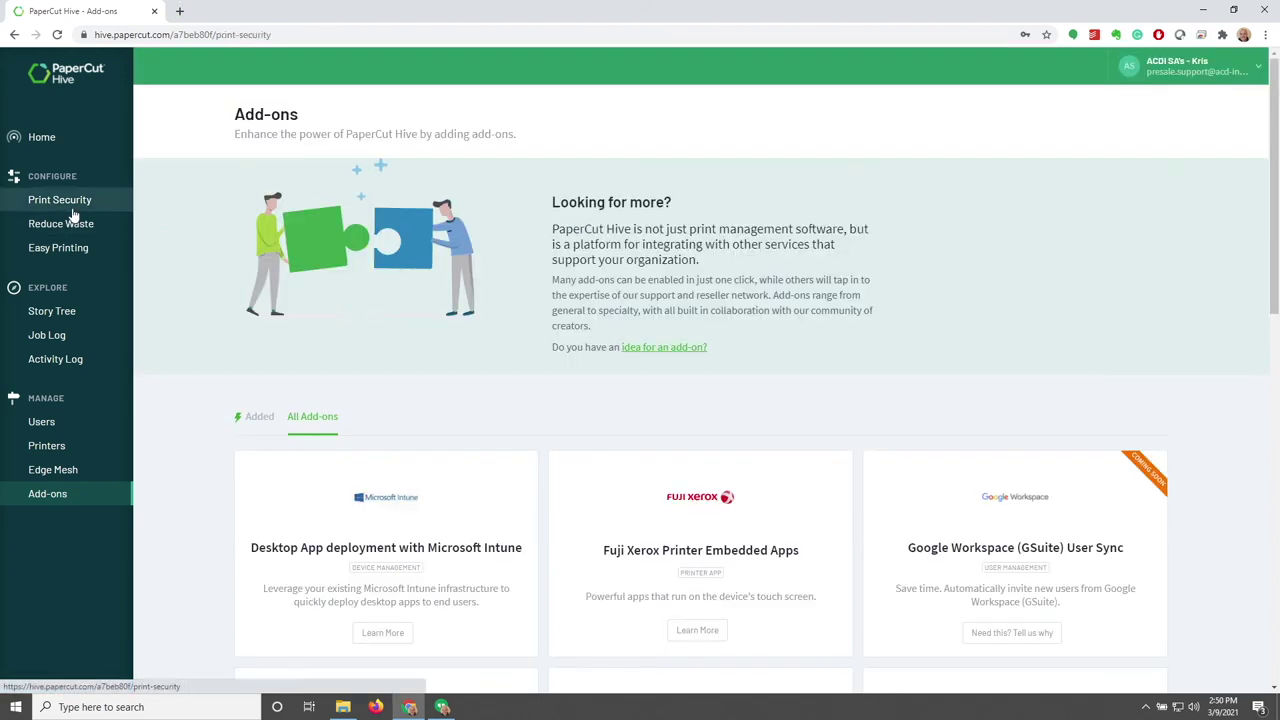
Check that Secure Print Release has QR Code on, then cancel without changes
click(60, 199)
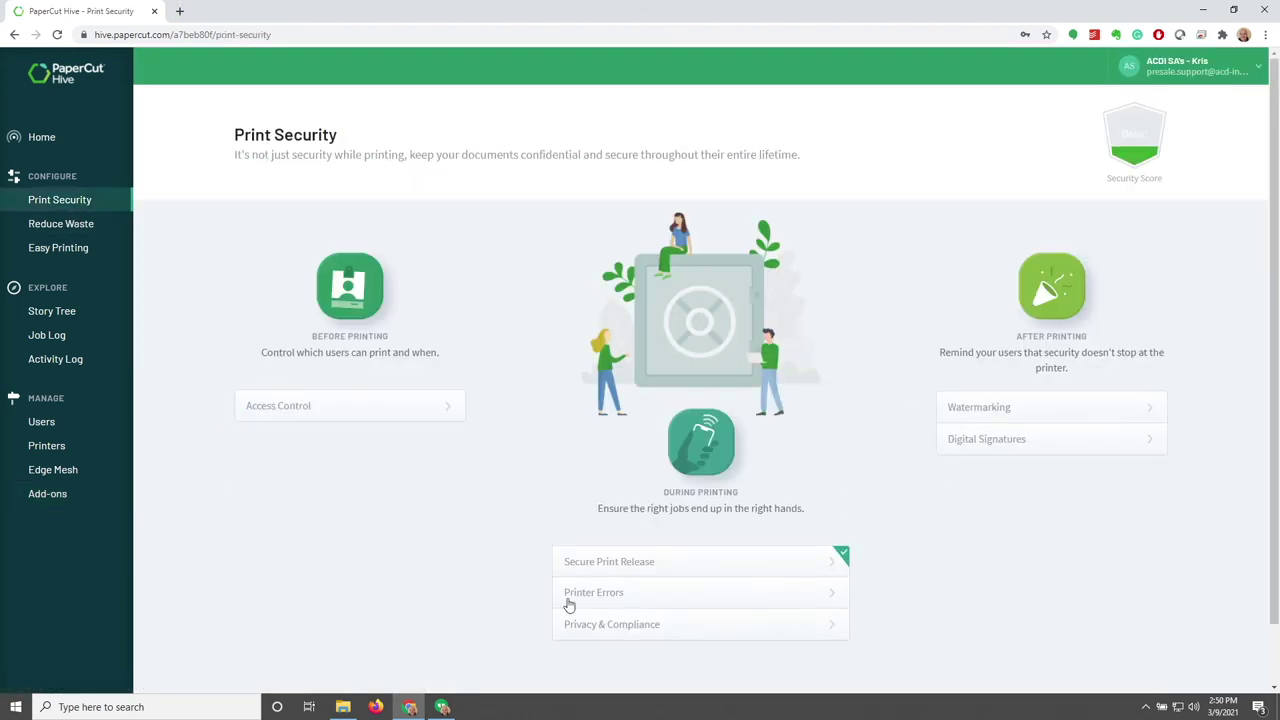
click(690, 563)
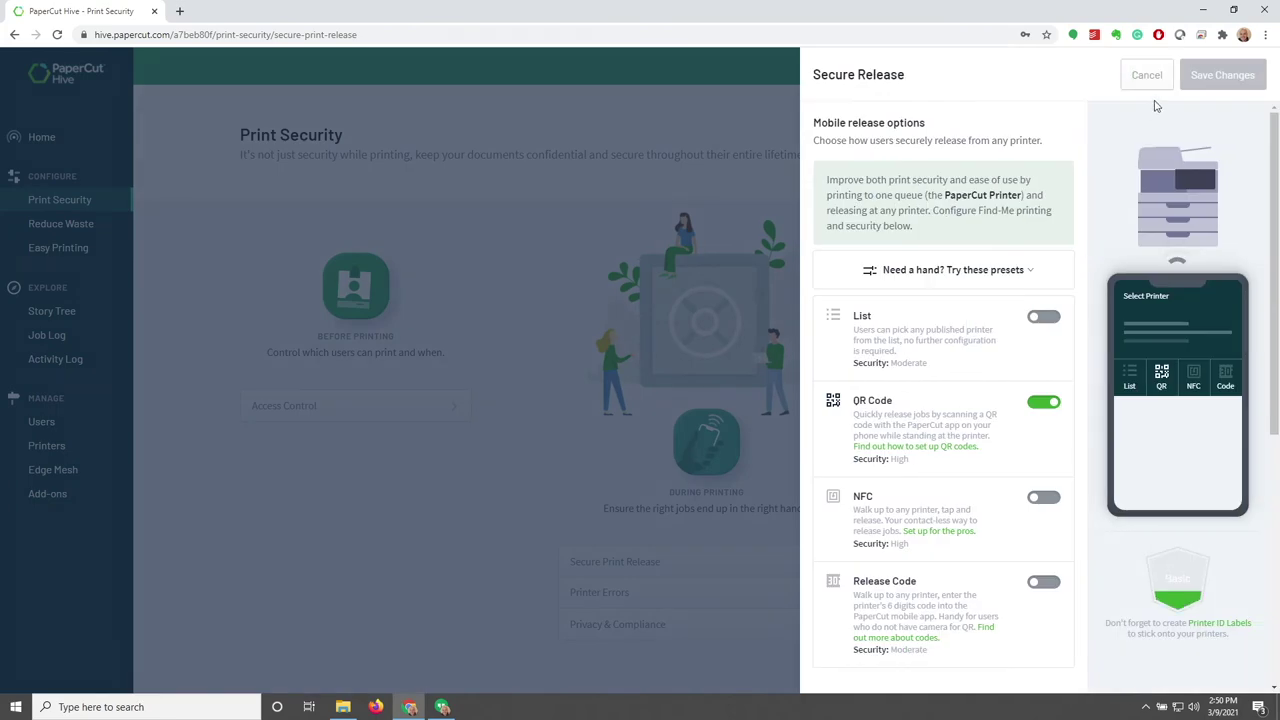
click(1147, 77)
Launch Notepad and write the test line 'This is a test doc'
click(148, 707)
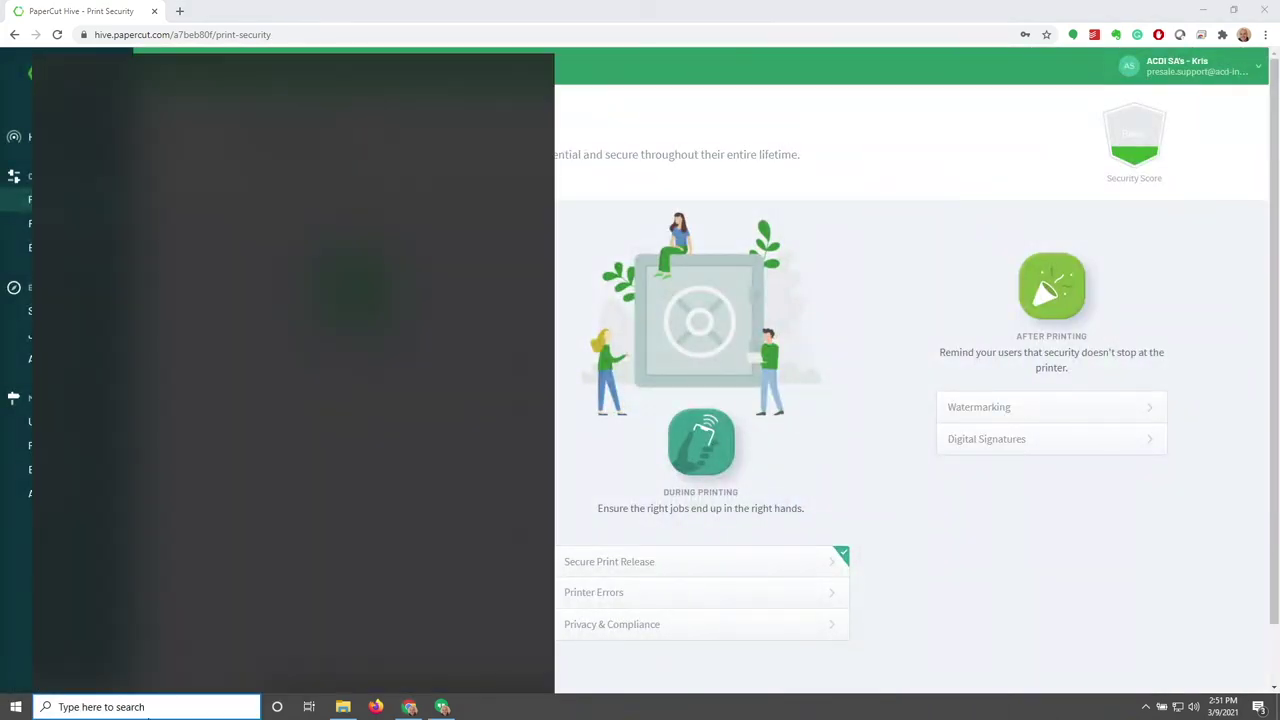
text(txt)
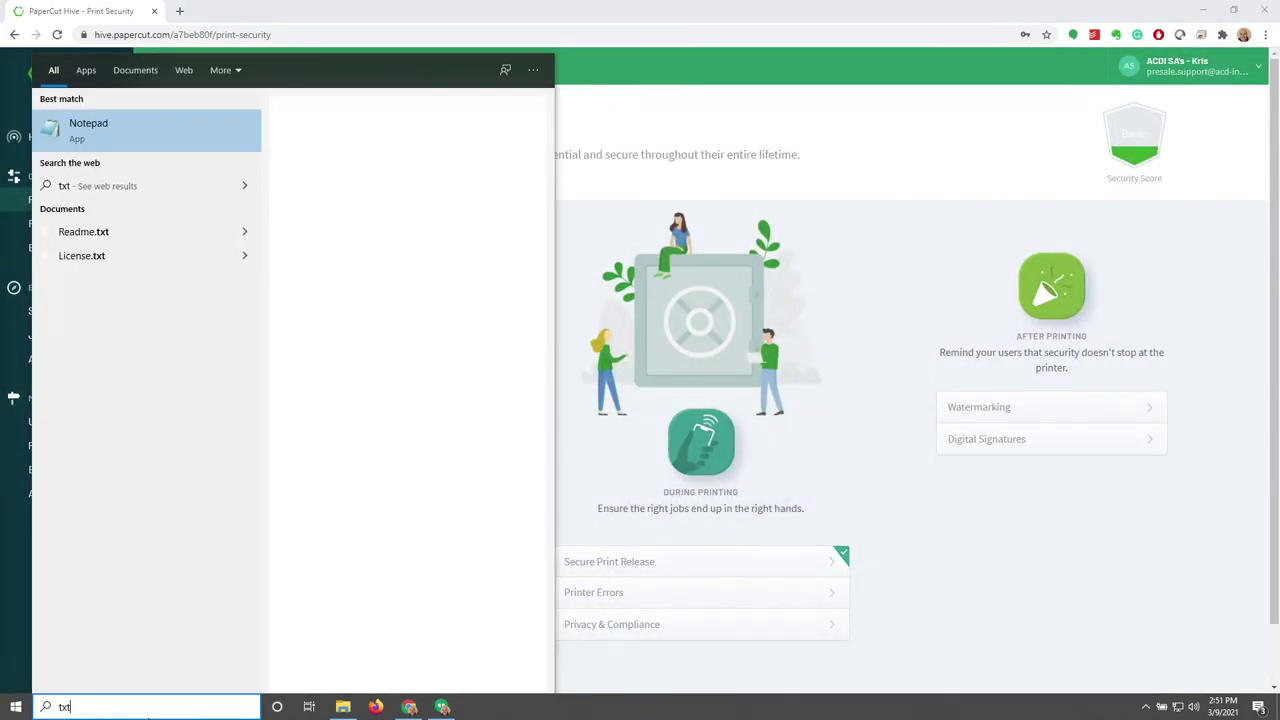
key(Return)
text(This is a test doc)
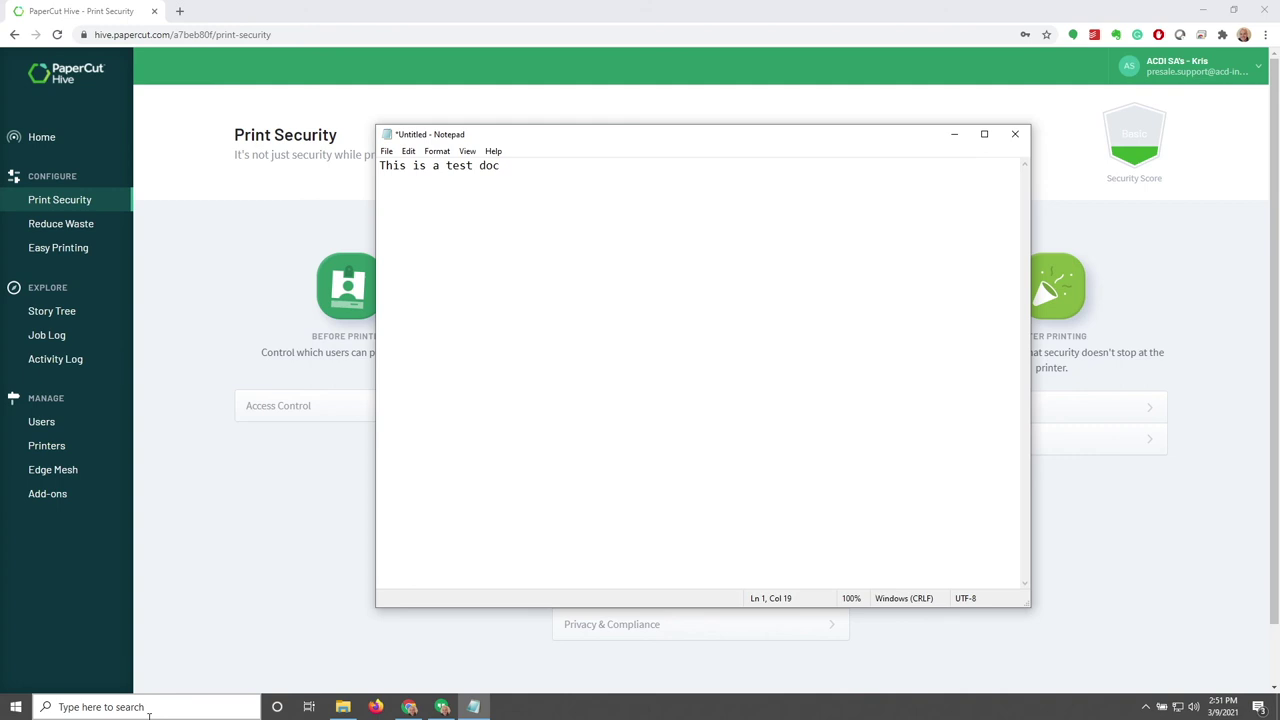
Print the test document to PaperCut Printer twice, via Ctrl+P and File > Print
key(ctrl+p)
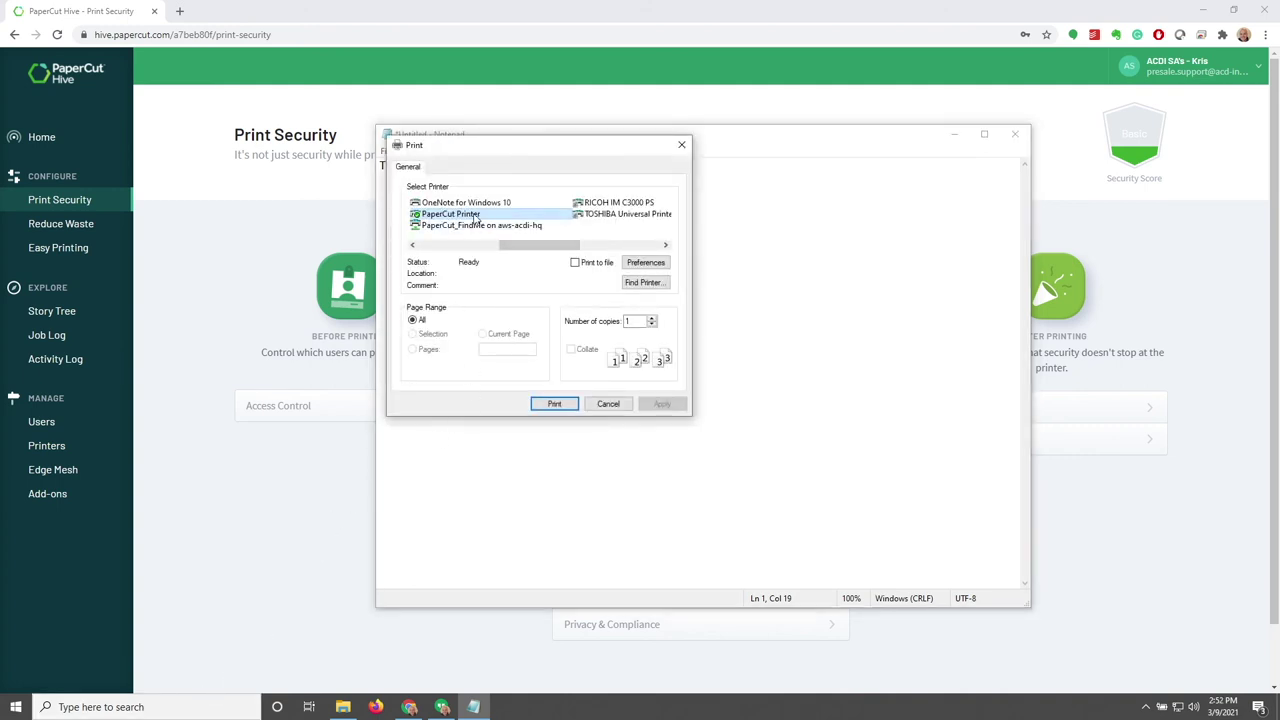
click(555, 404)
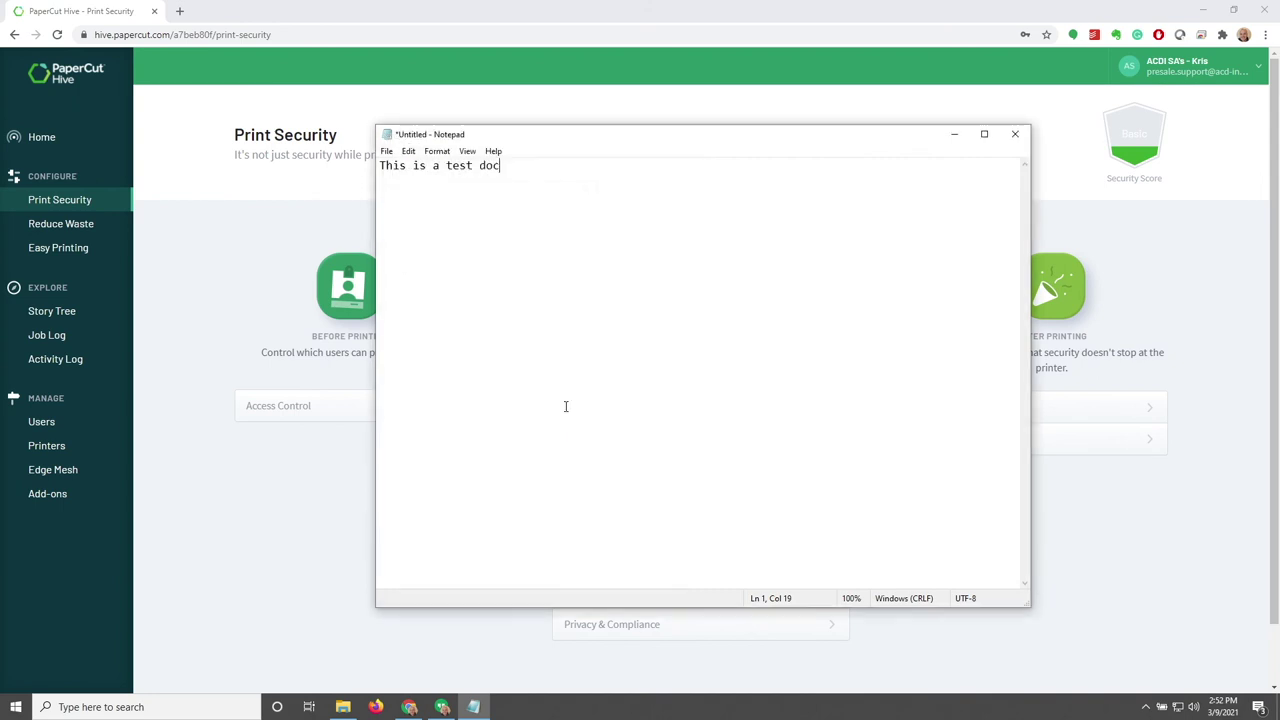
click(386, 151)
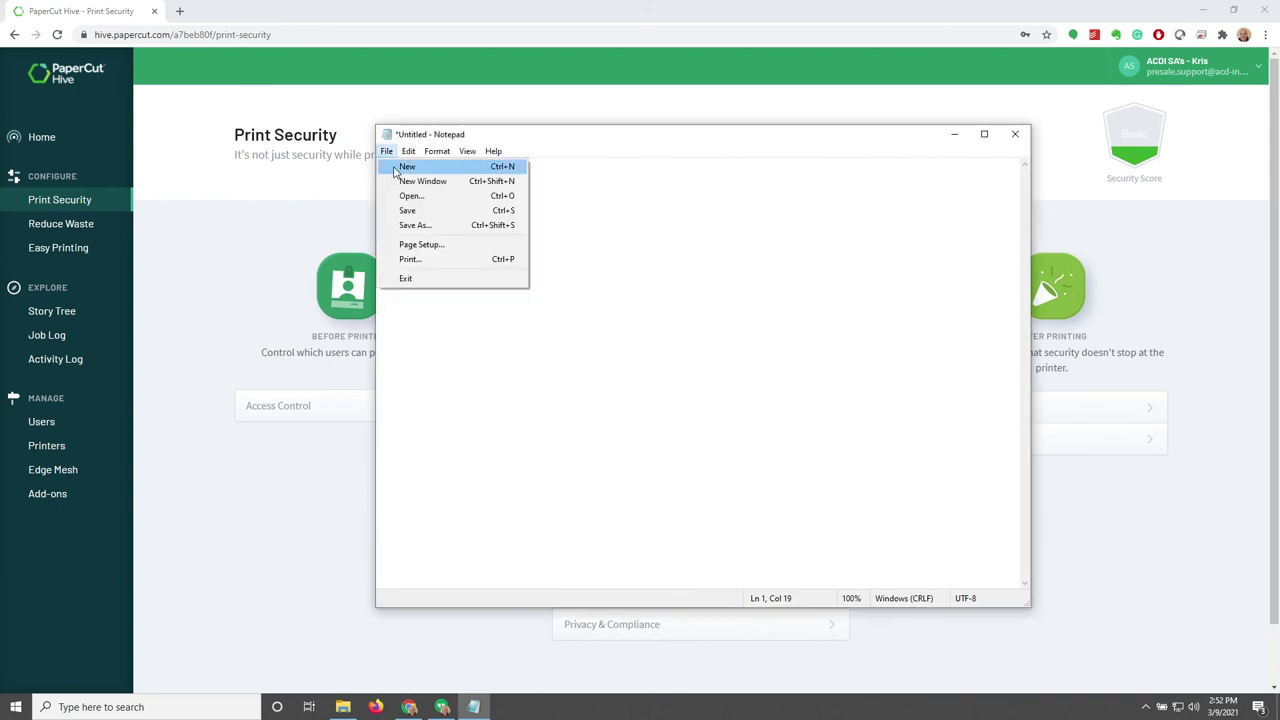
click(425, 260)
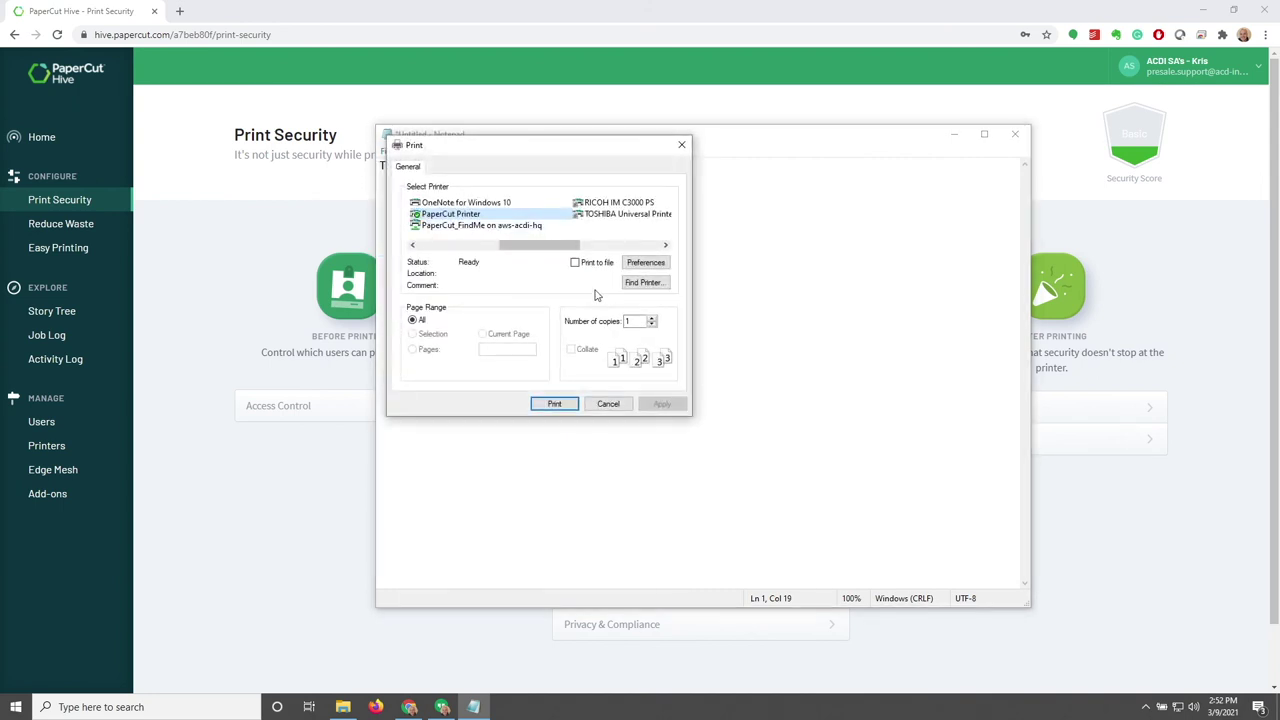
click(555, 404)
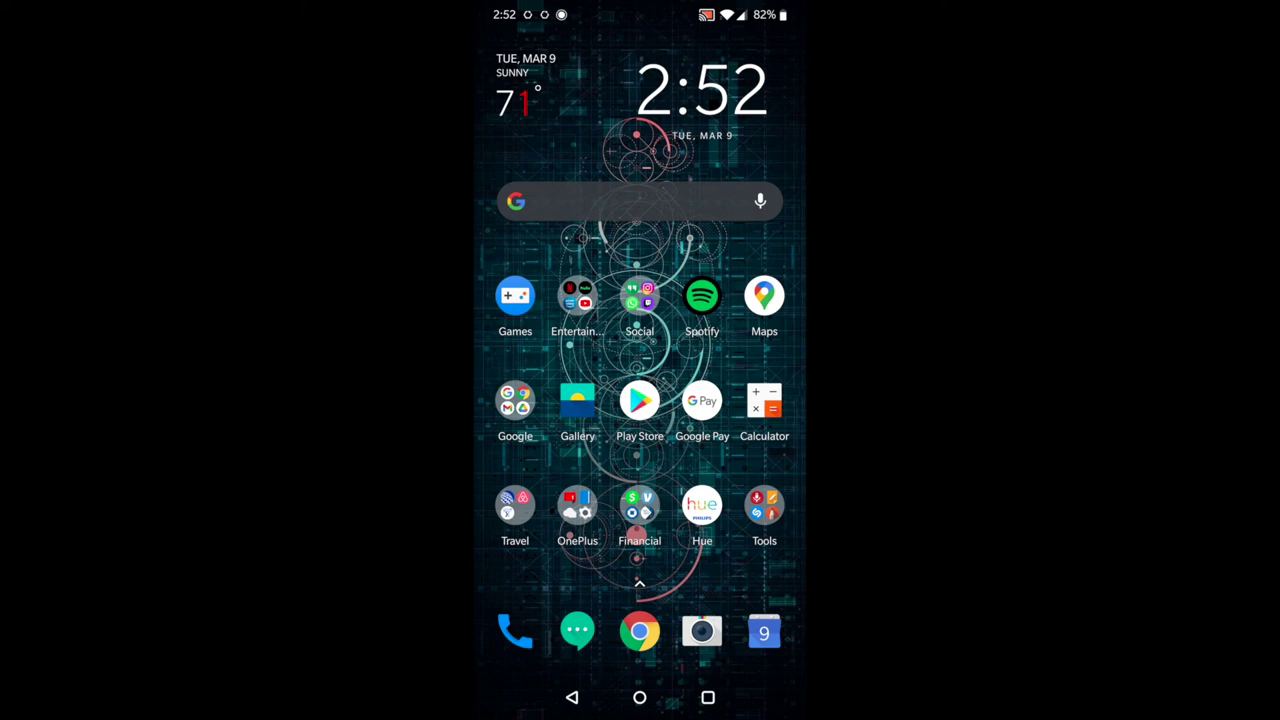
In PaperCut Mobile, delete the newest waiting Notepad print job
drag(640, 10, 640, 460)
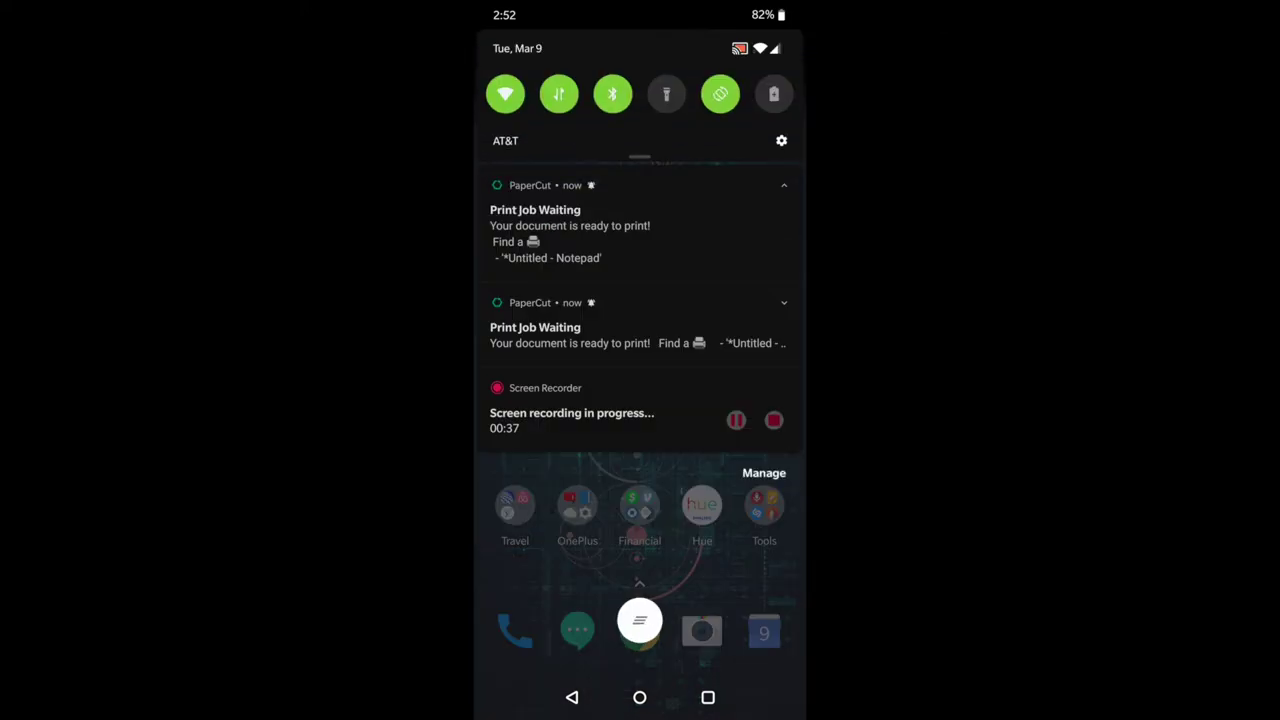
click(570, 225)
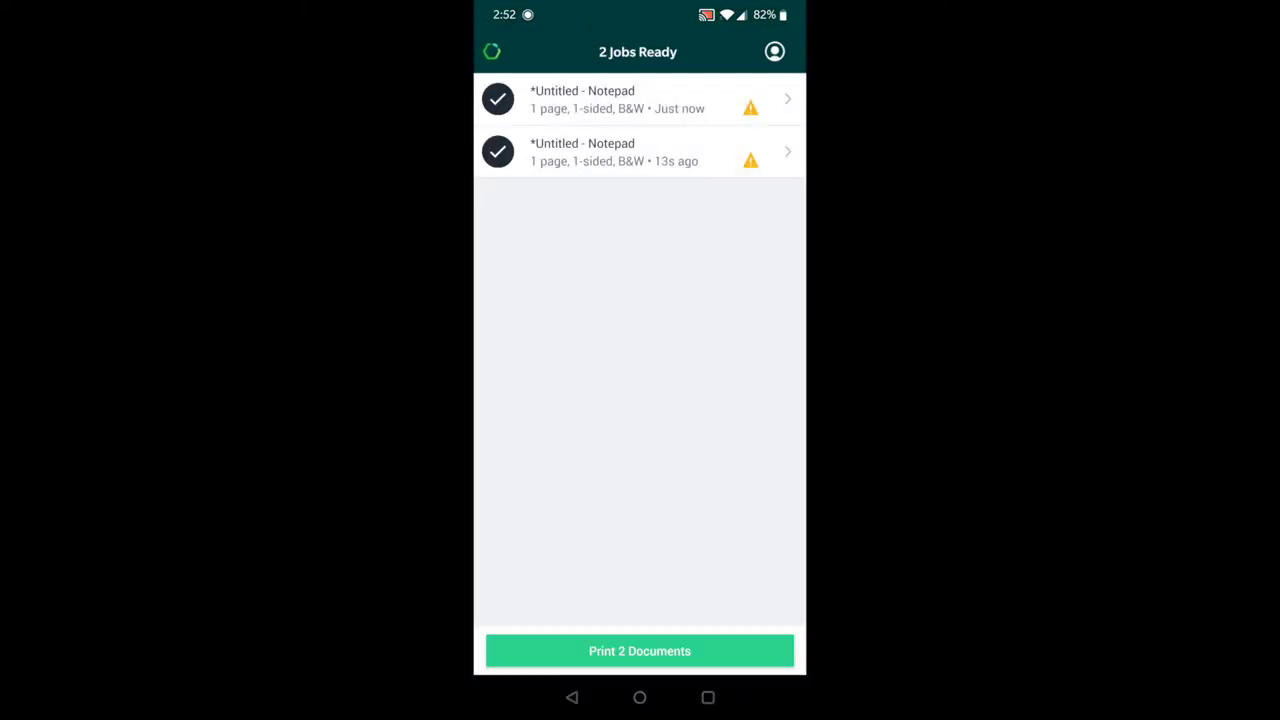
click(572, 697)
drag(740, 400, 540, 400)
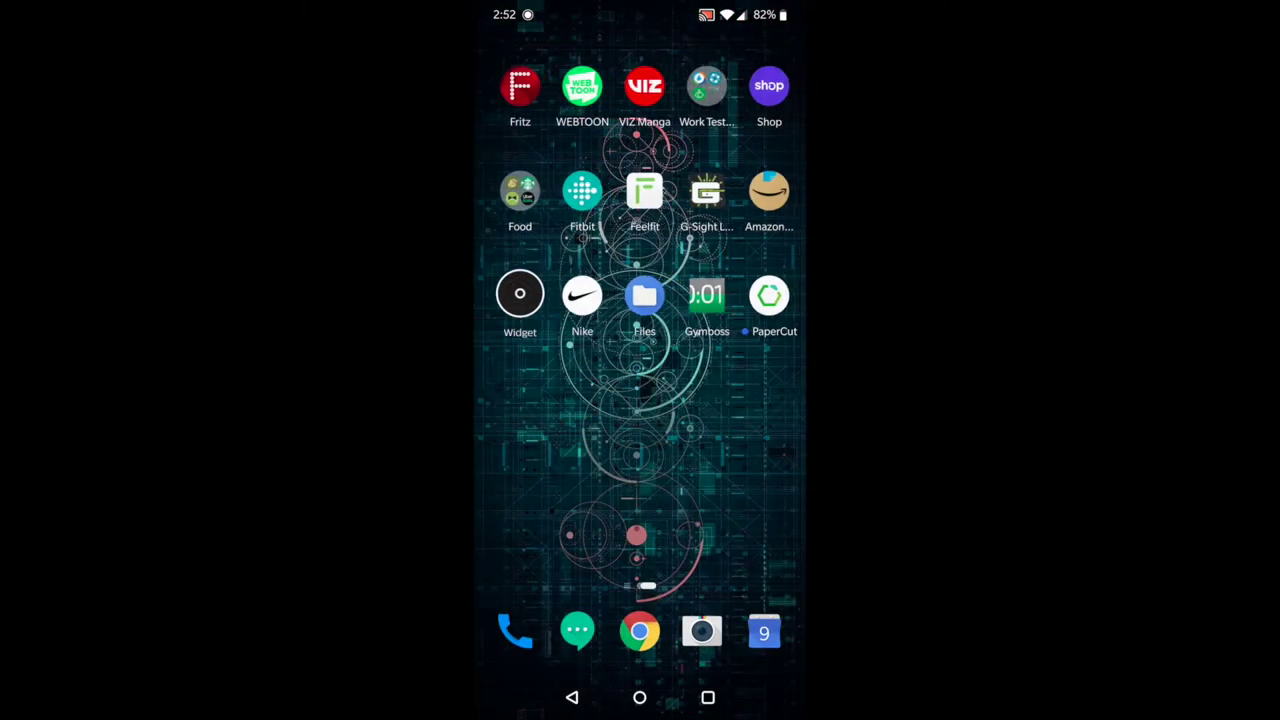
click(764, 296)
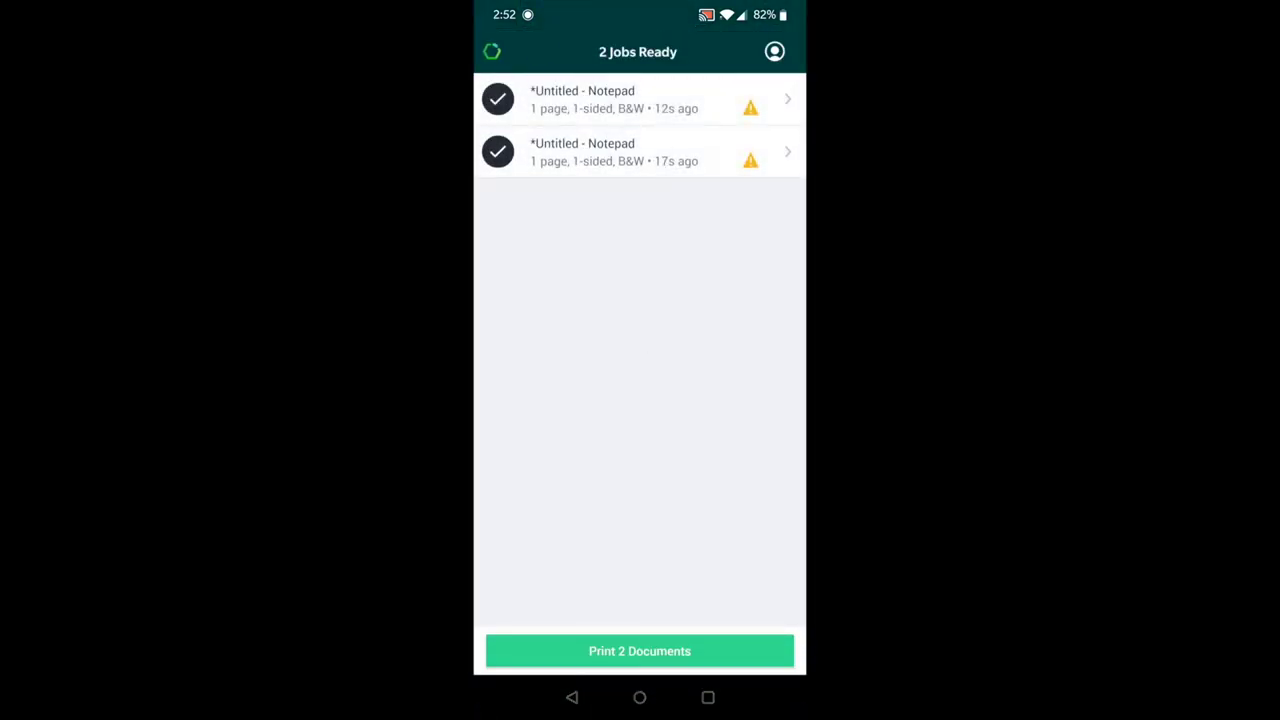
click(620, 99)
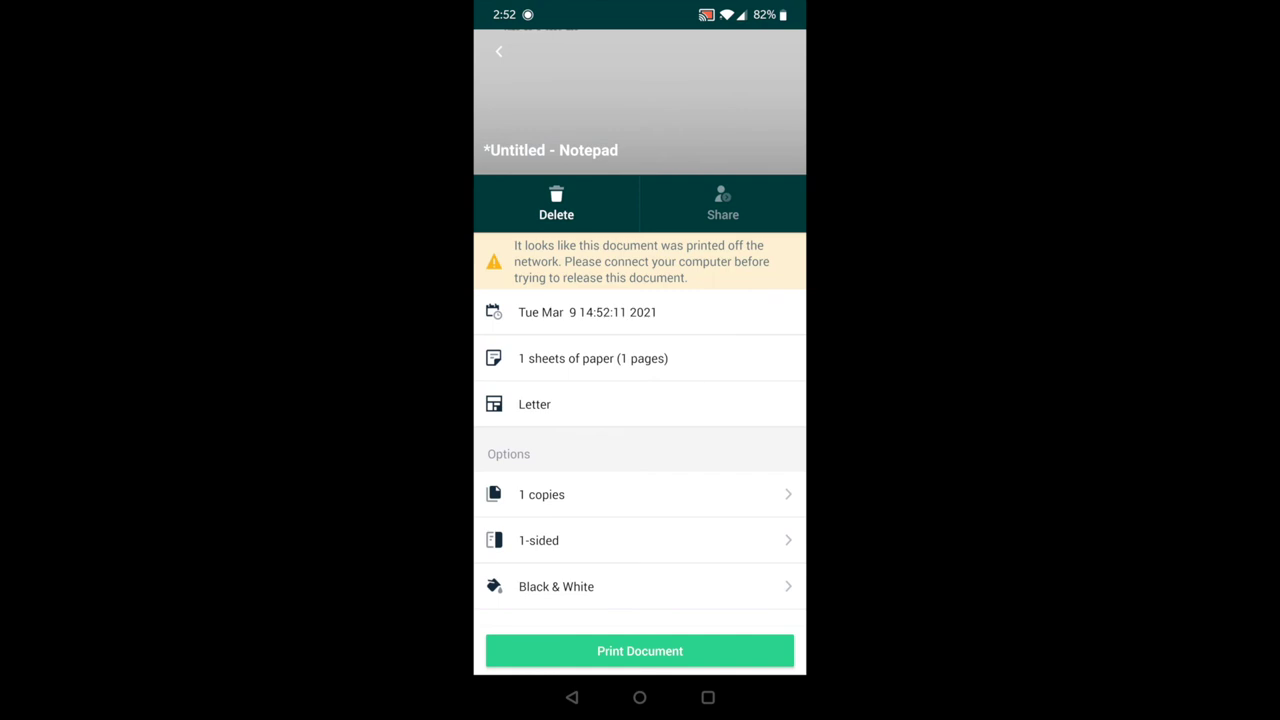
click(556, 203)
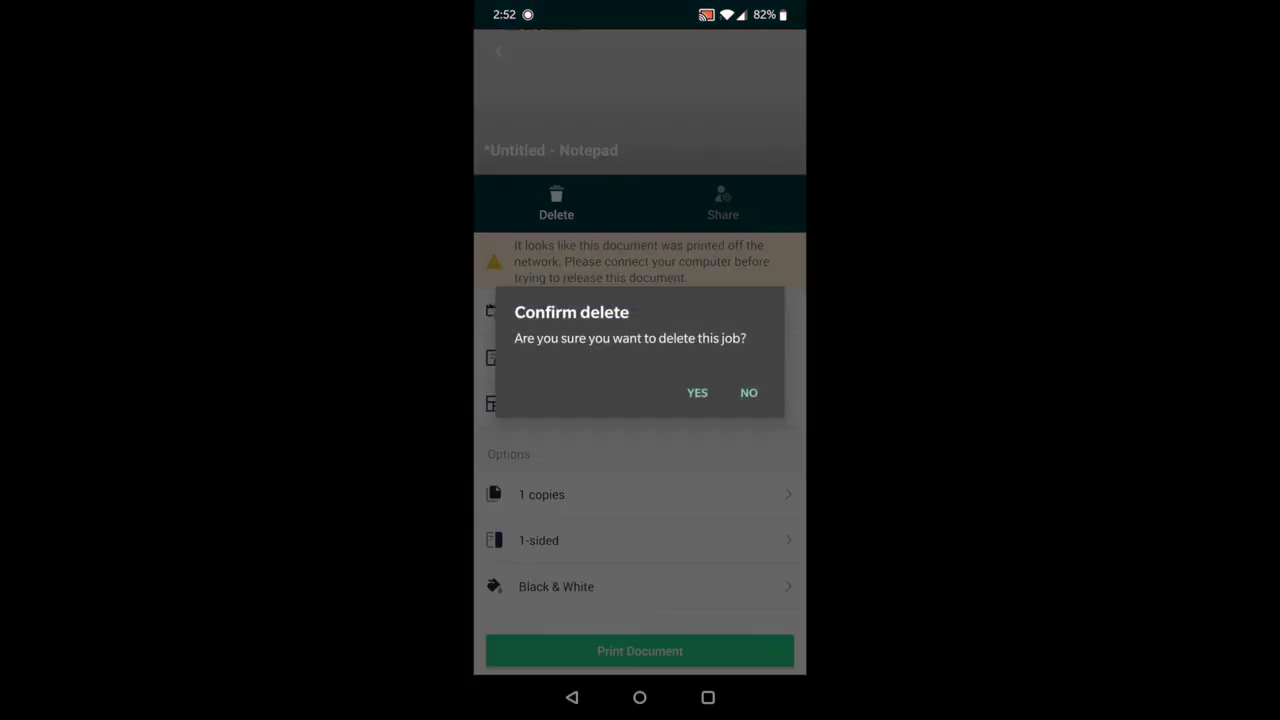
click(697, 392)
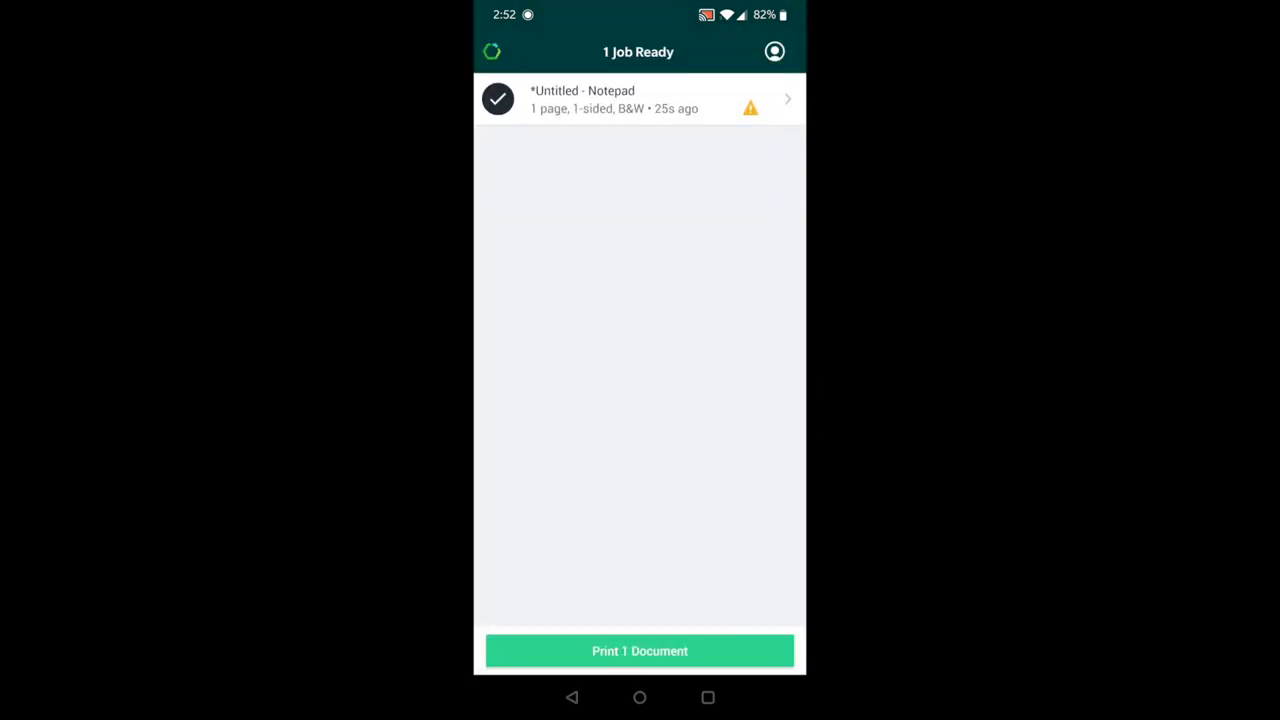
Set the remaining Notepad job to 2-sided and 2 copies, then release it with camera access allowed
click(614, 99)
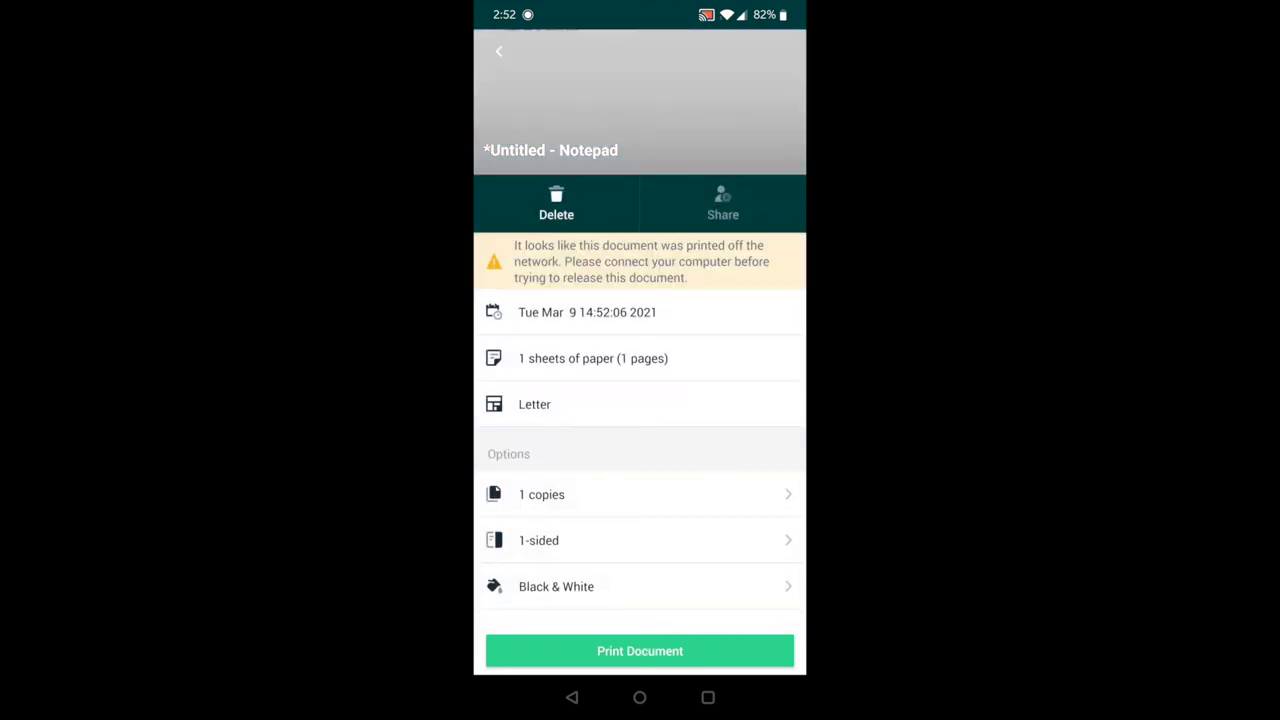
click(754, 540)
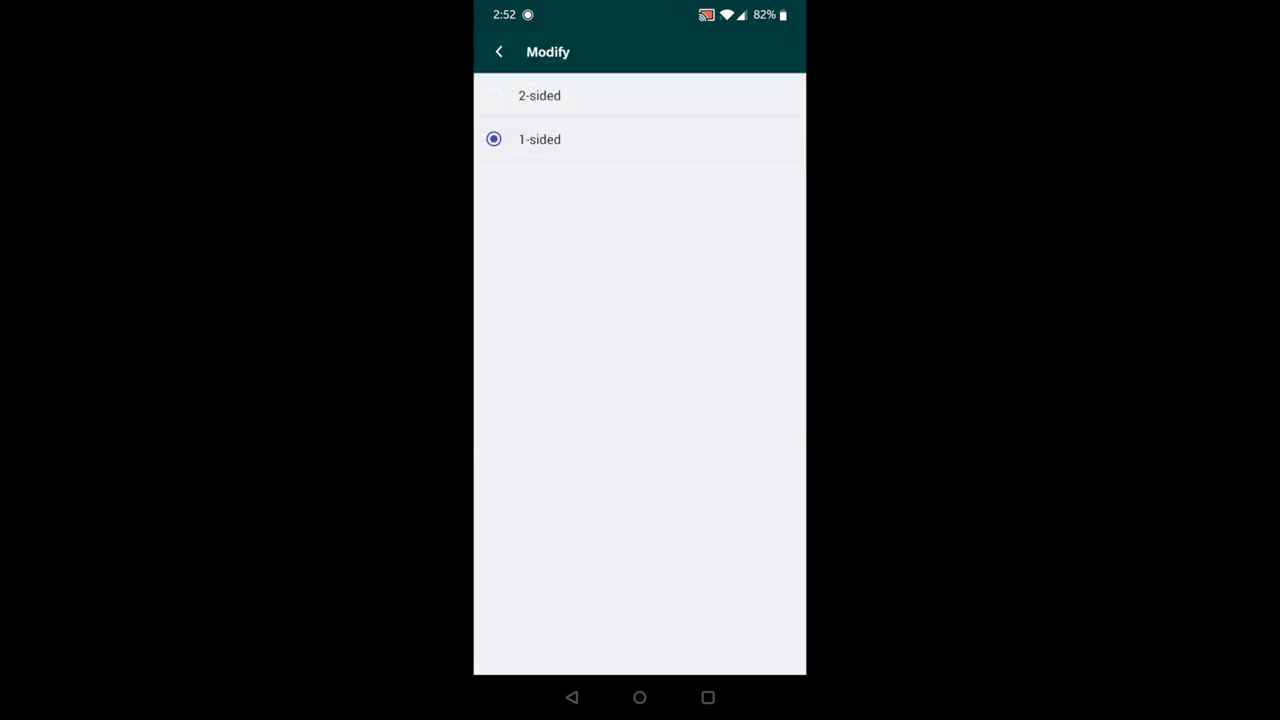
click(640, 494)
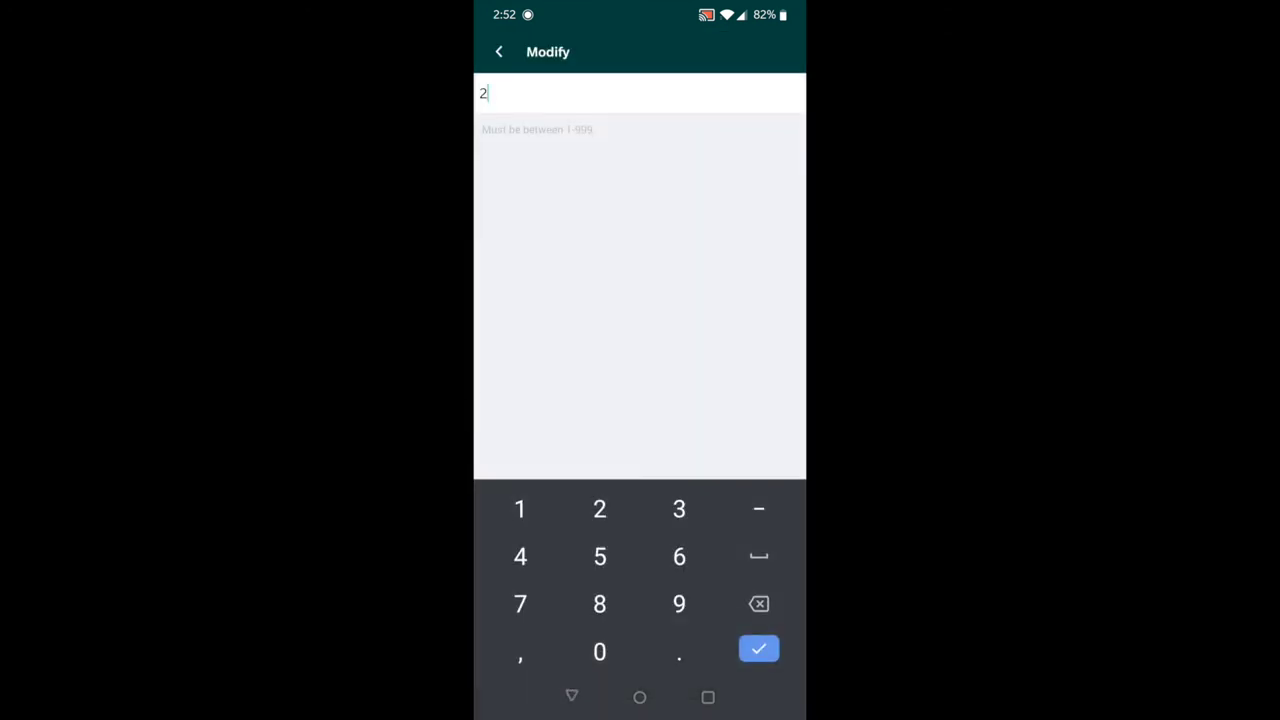
text(2)
key(Return)
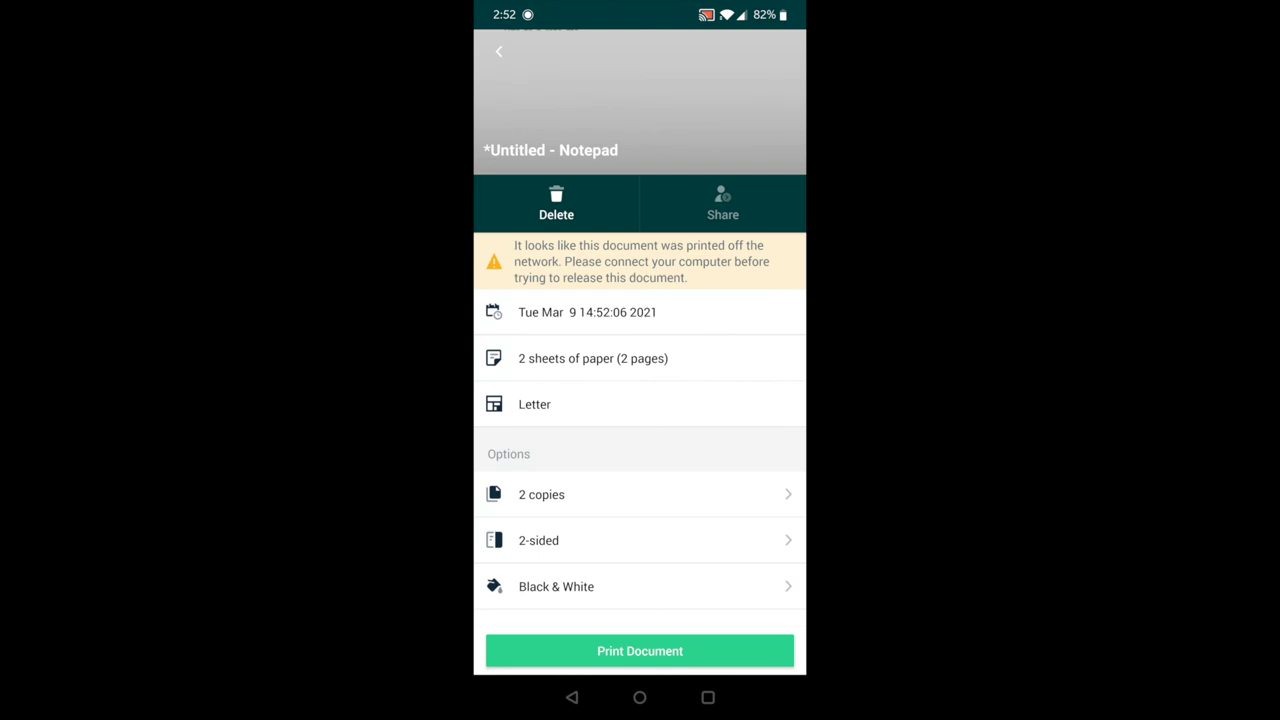
click(690, 651)
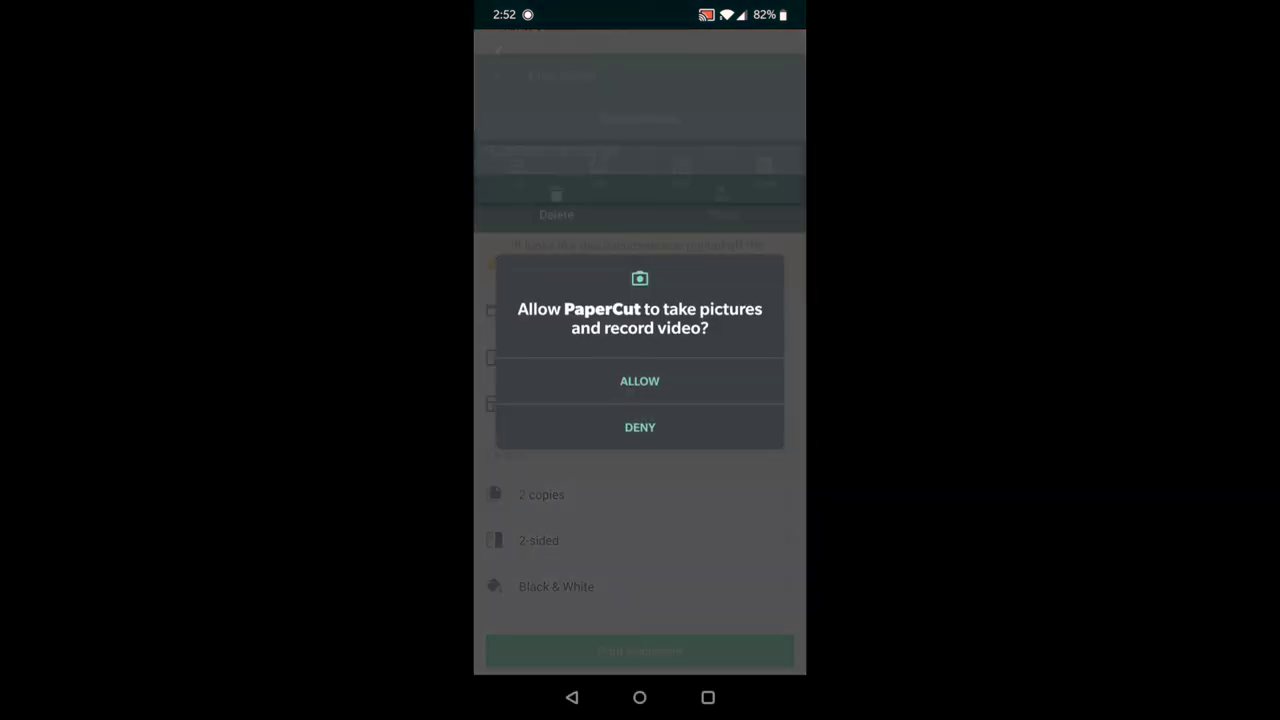
click(640, 381)
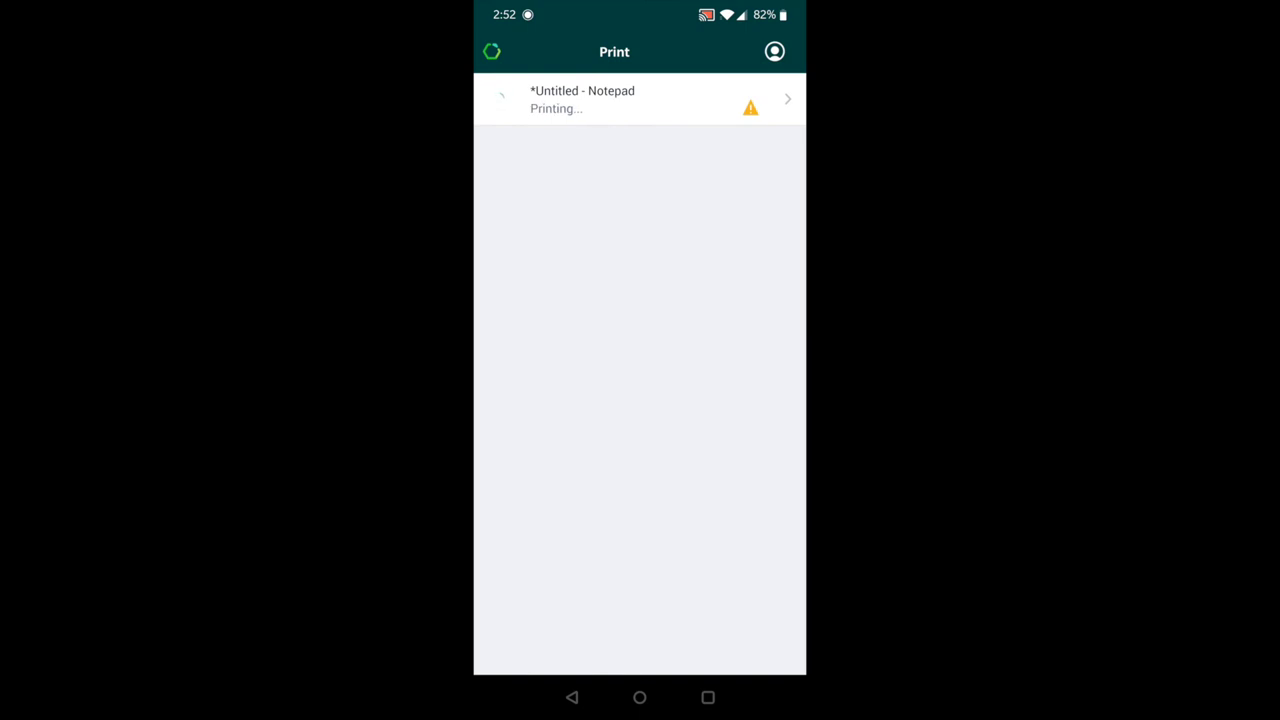
Open the phone's camera in video recording mode
click(640, 697)
click(702, 630)
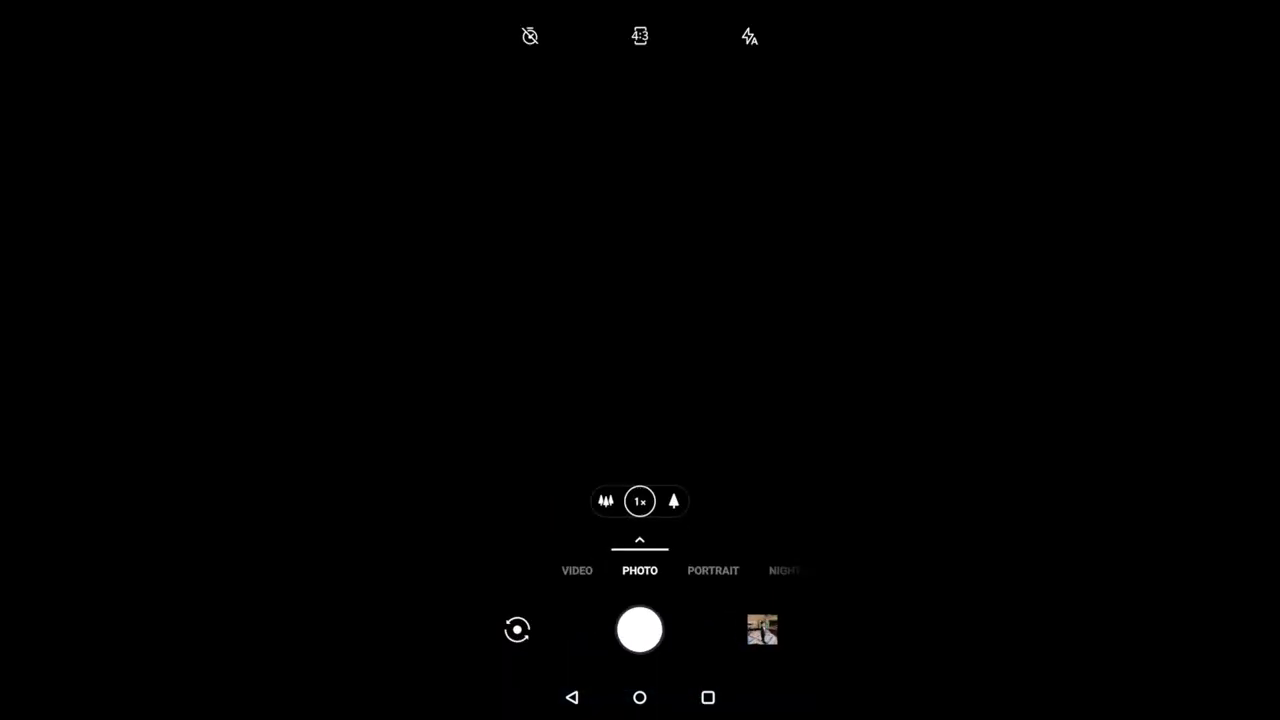
click(577, 570)
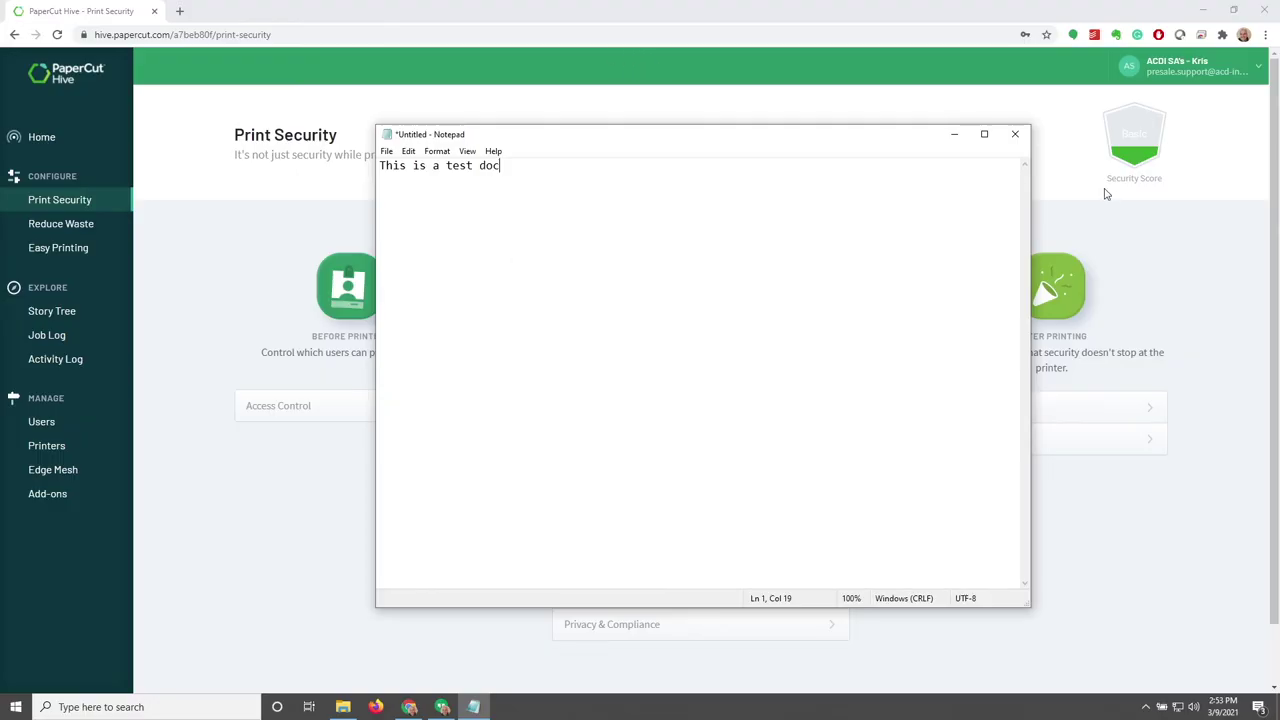
Close Notepad with Don't Save and view the completed 2-sided Notepad job's details in the Job Log
click(1015, 134)
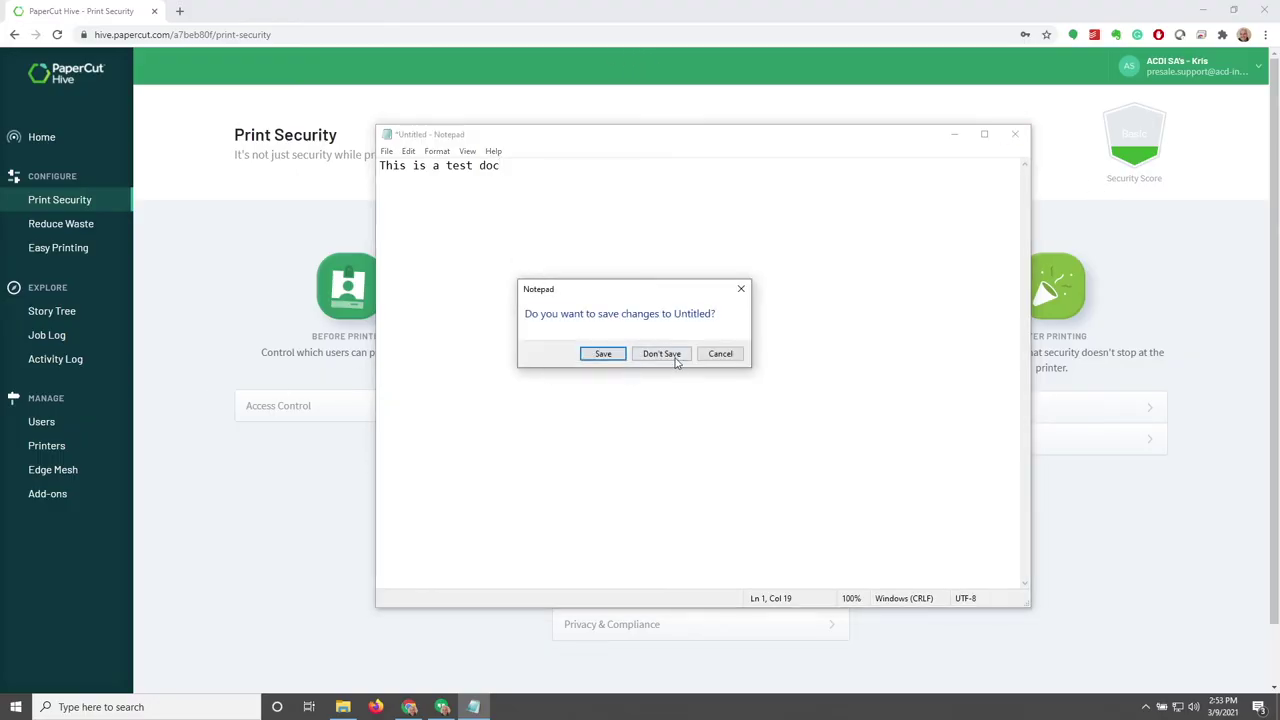
click(662, 354)
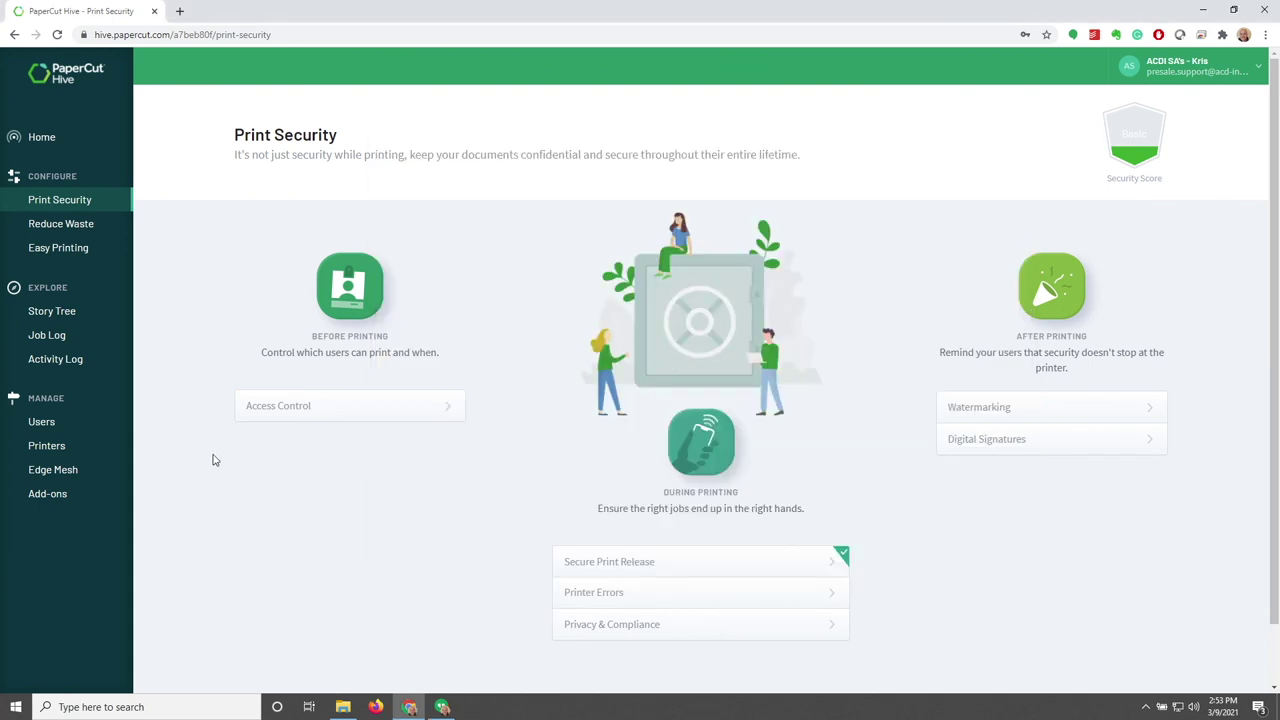
click(68, 340)
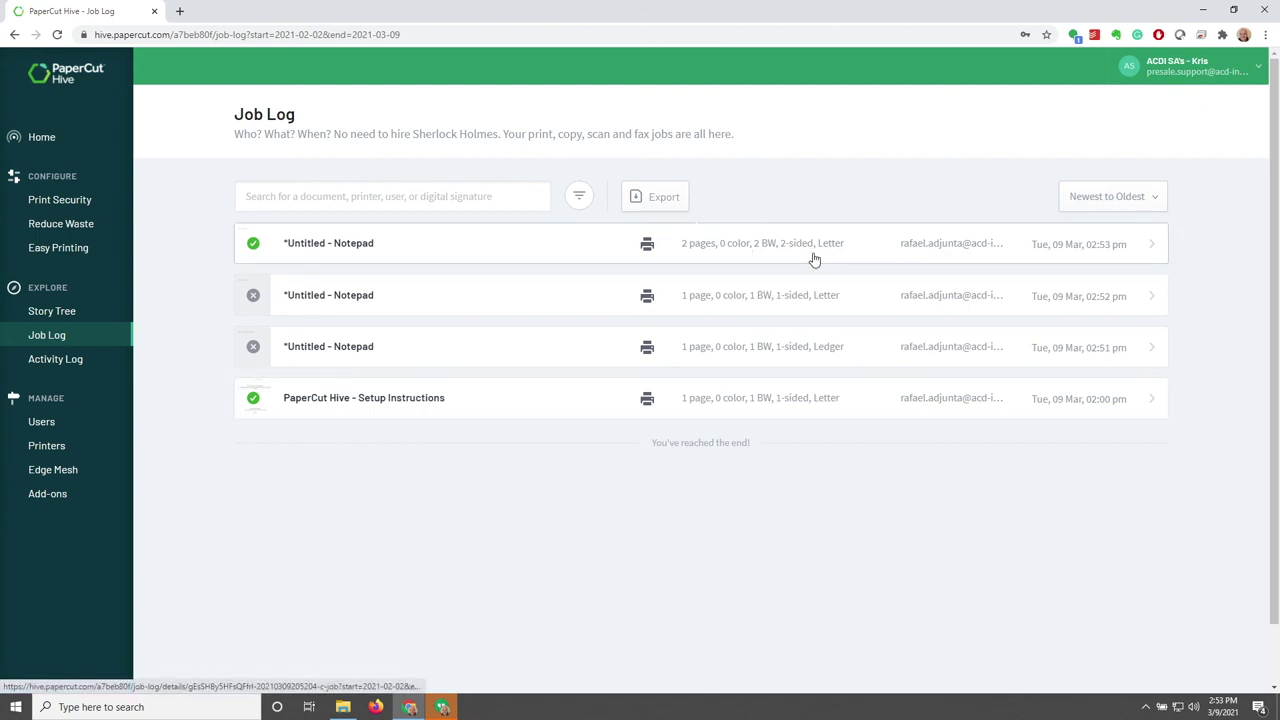
click(1165, 251)
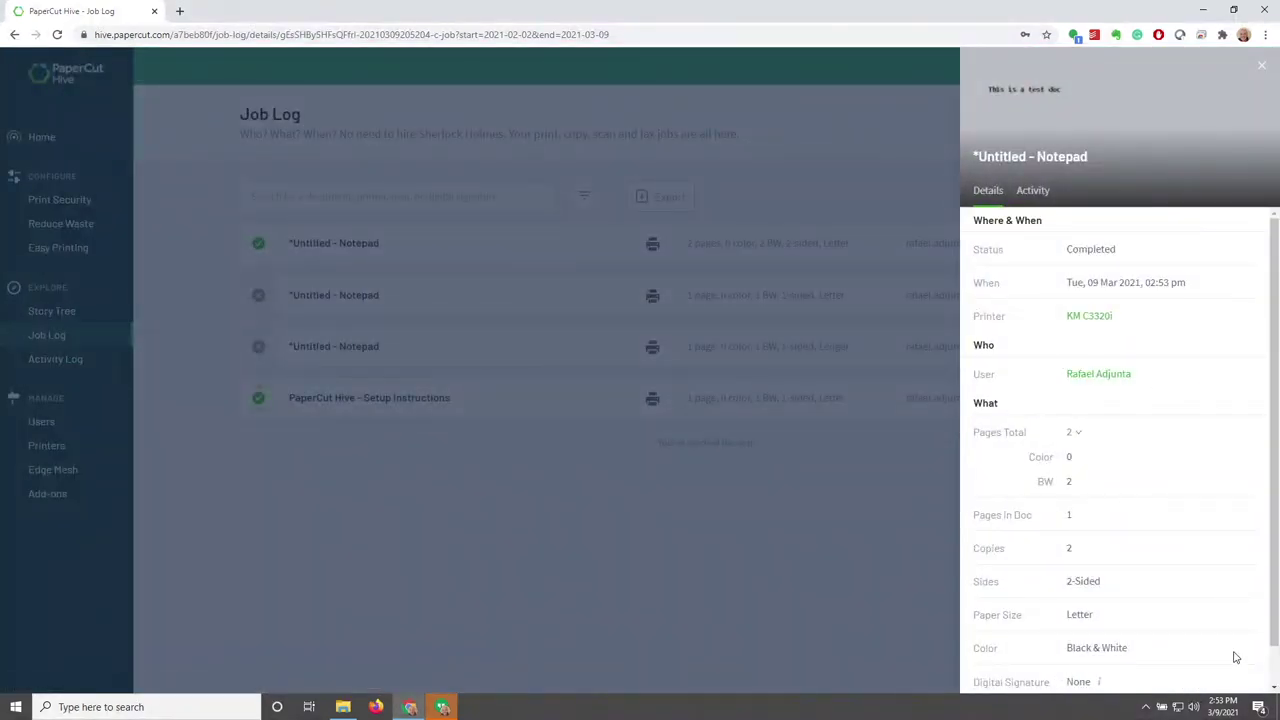
click(1262, 70)
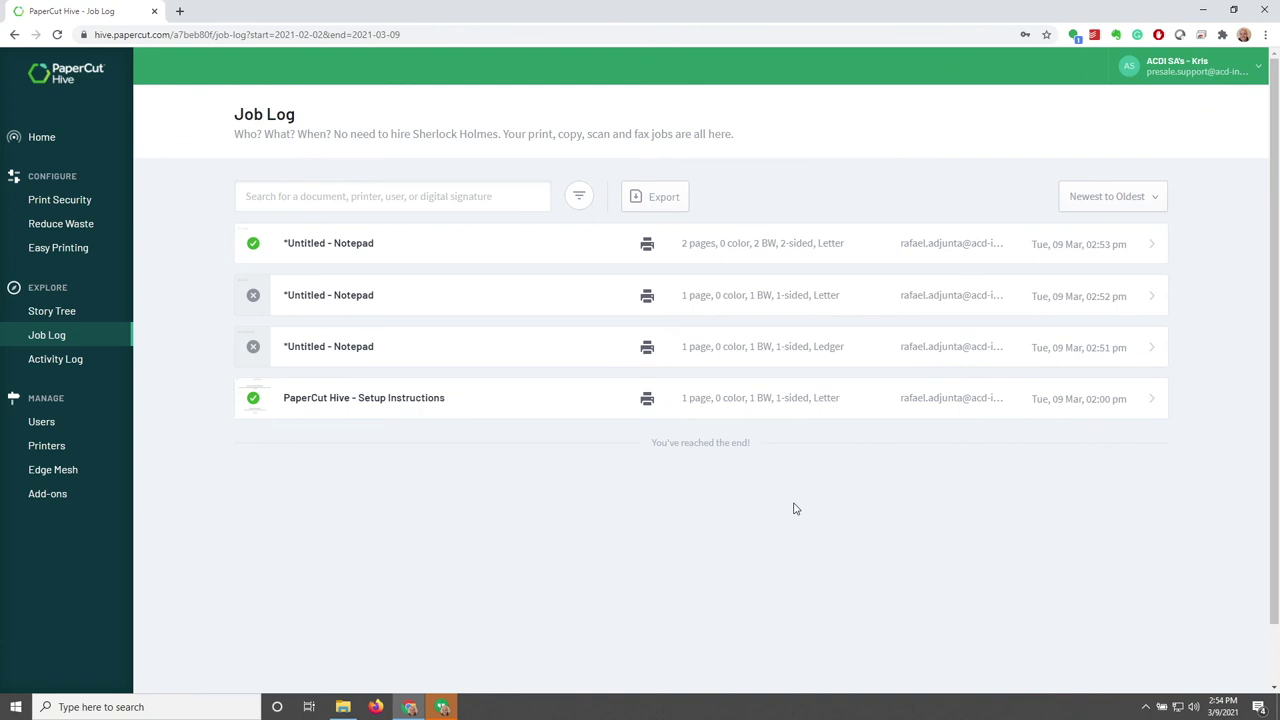
Find the KM C3320i printer by searching 'km c' and open its Lite Release App
click(70, 449)
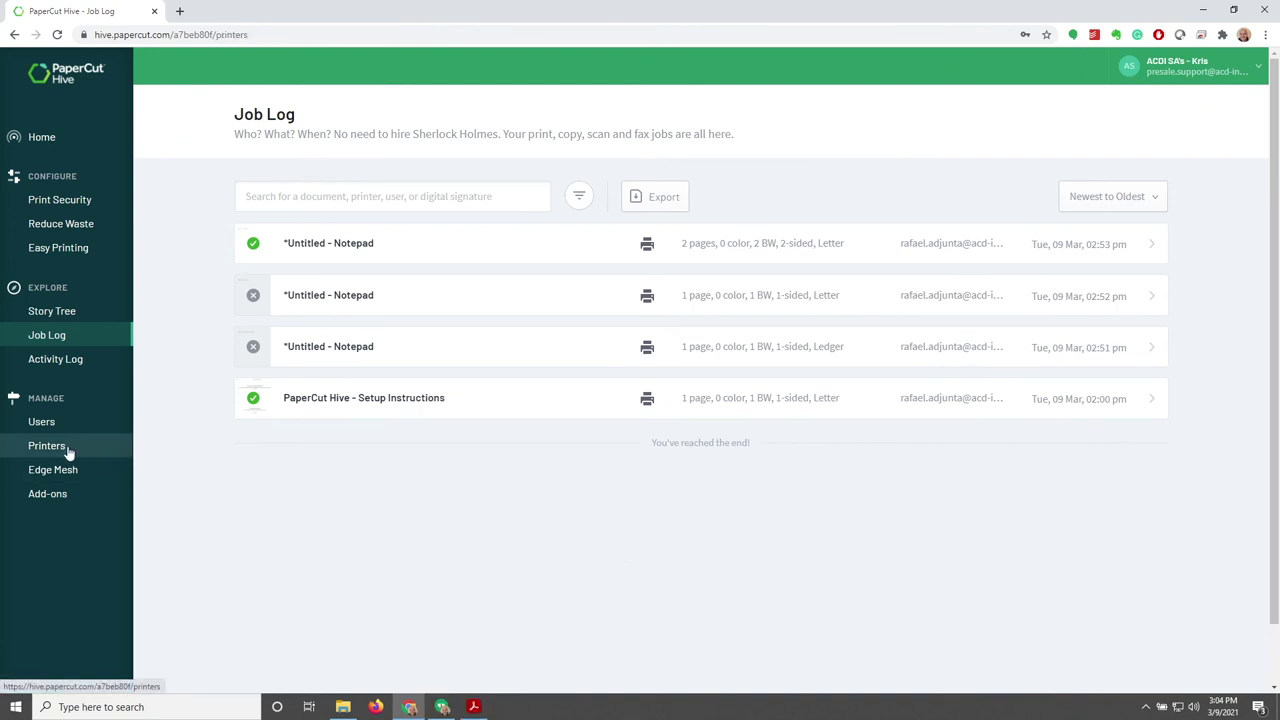
scroll(1234, 426, down, 5)
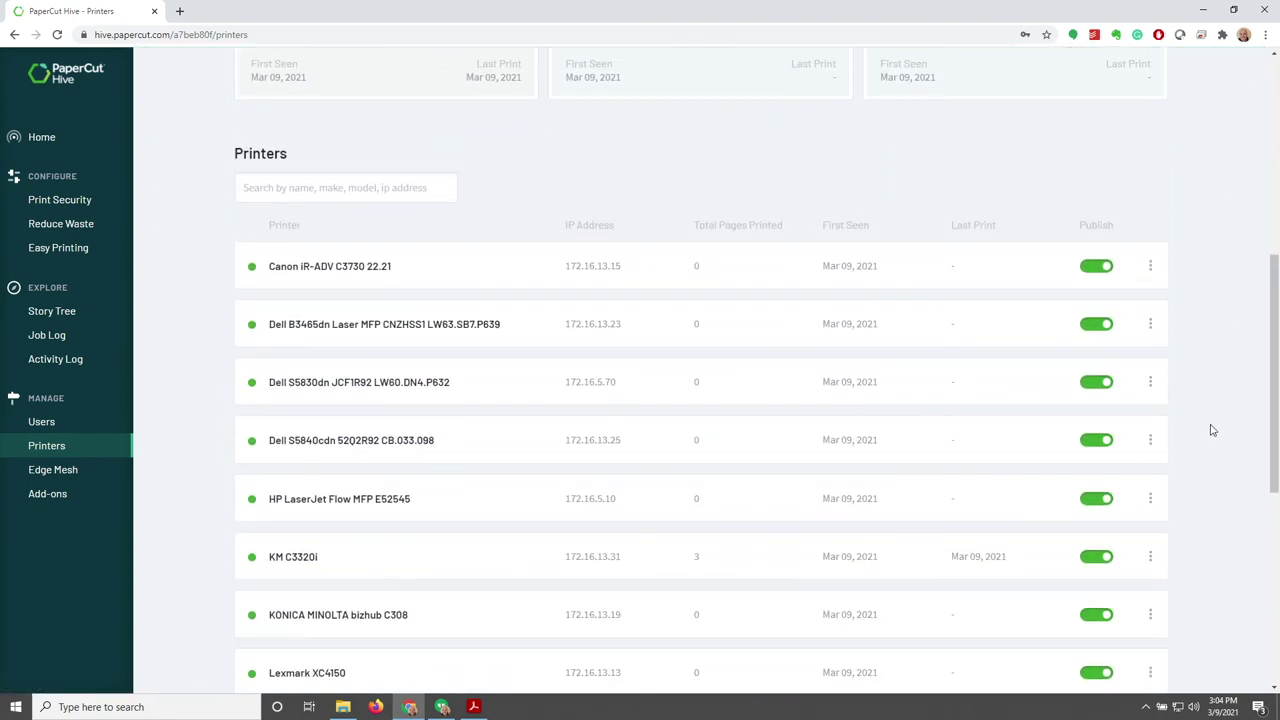
click(354, 187)
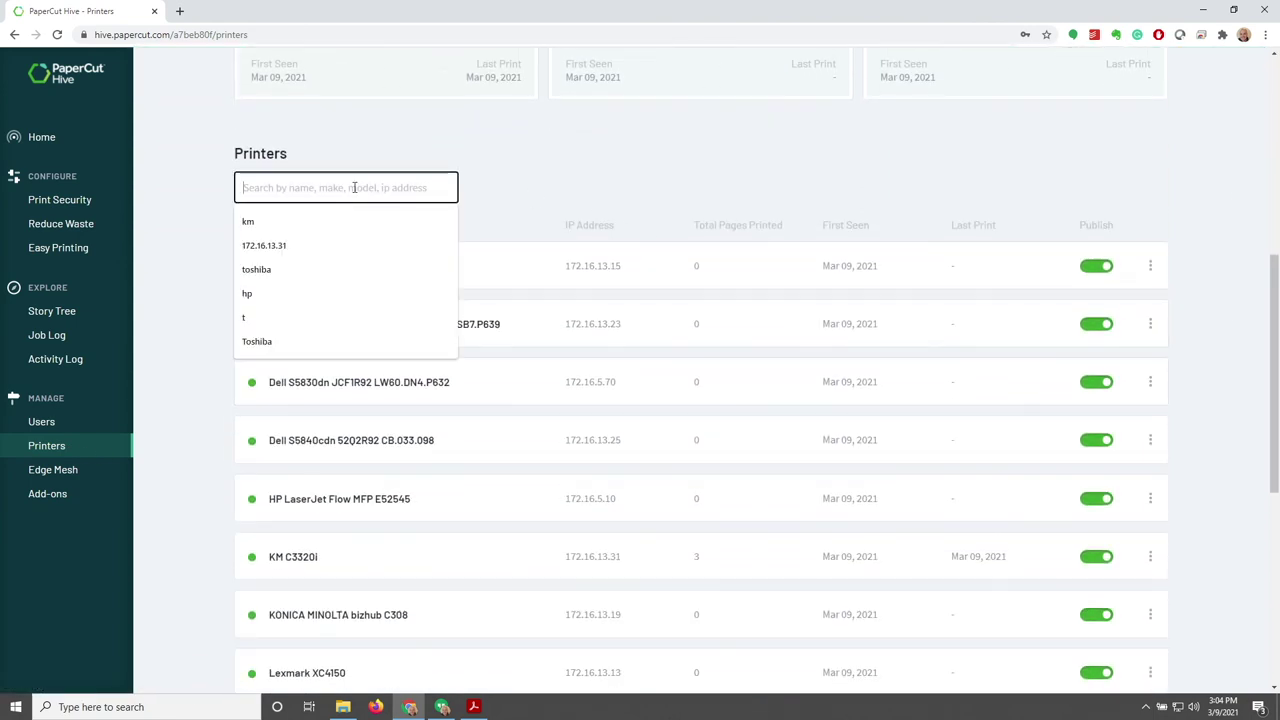
text(km c)
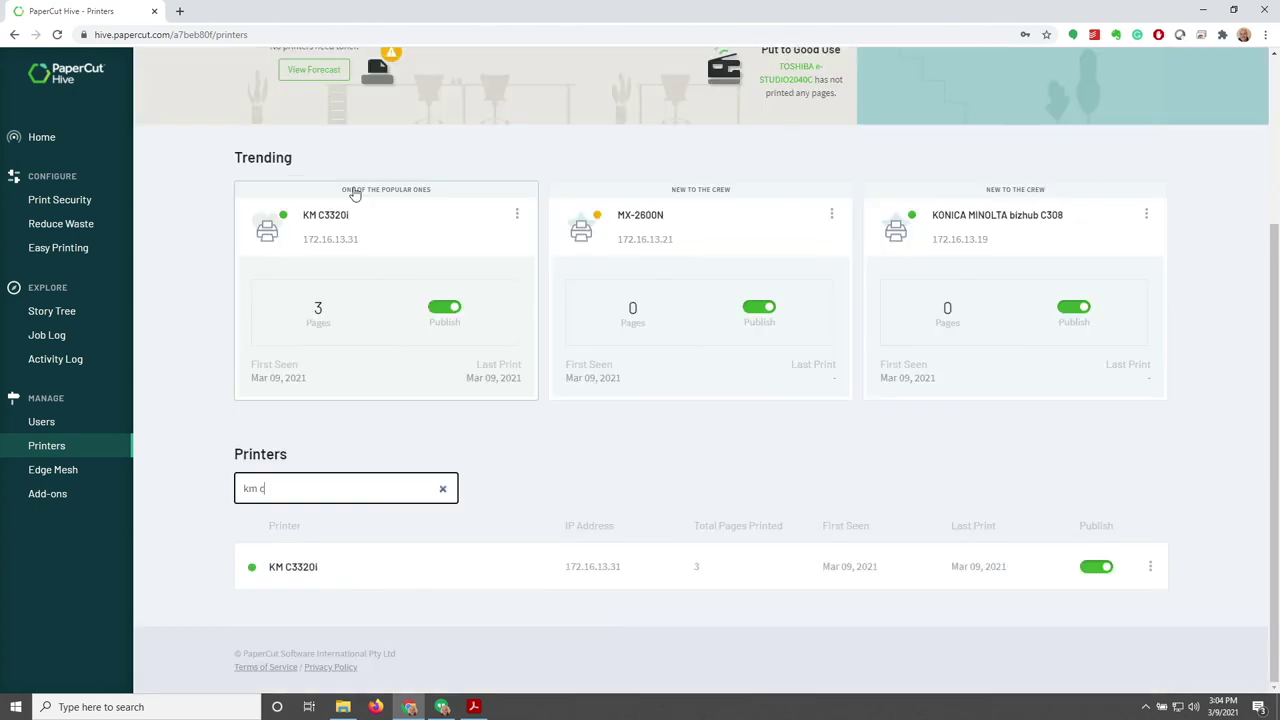
click(519, 585)
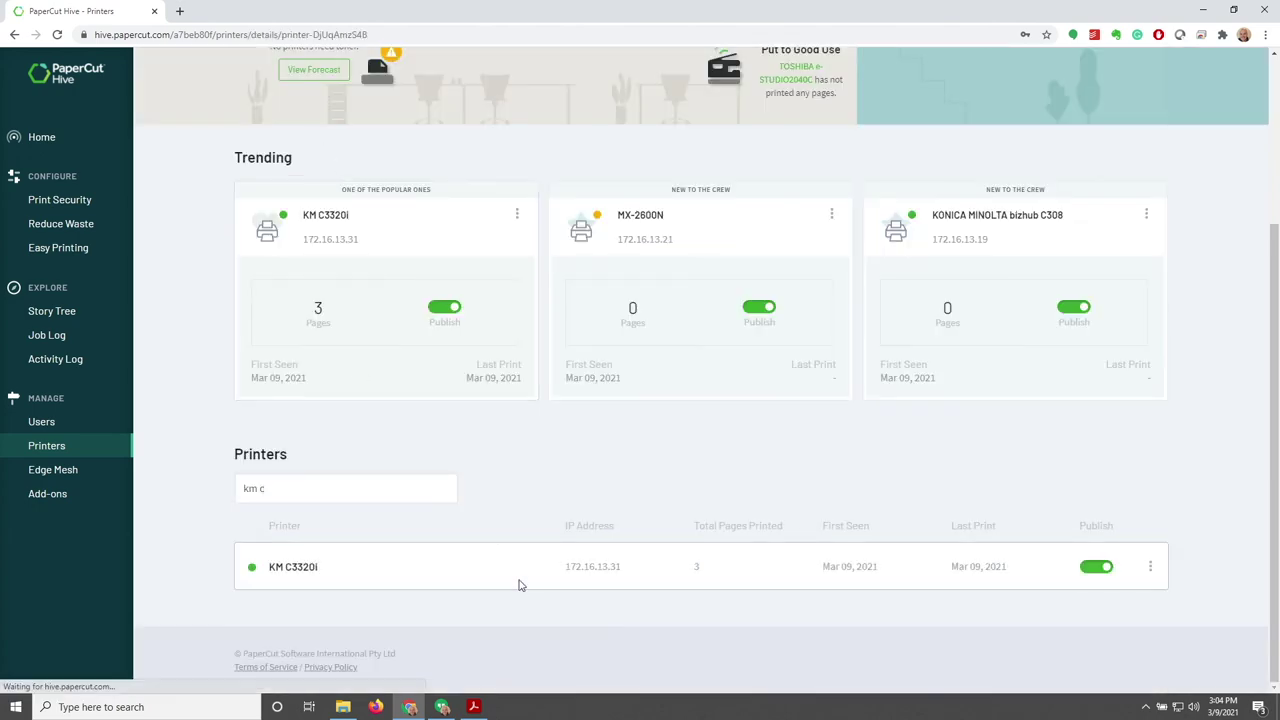
click(920, 231)
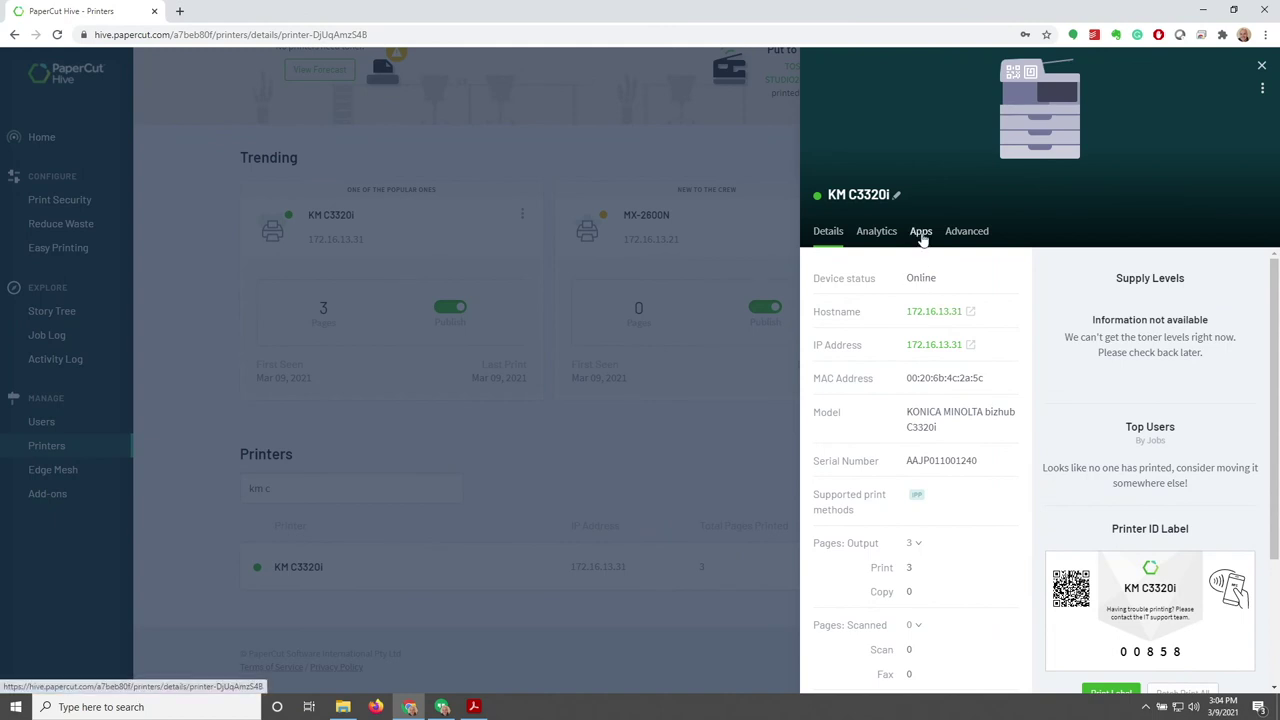
click(1175, 148)
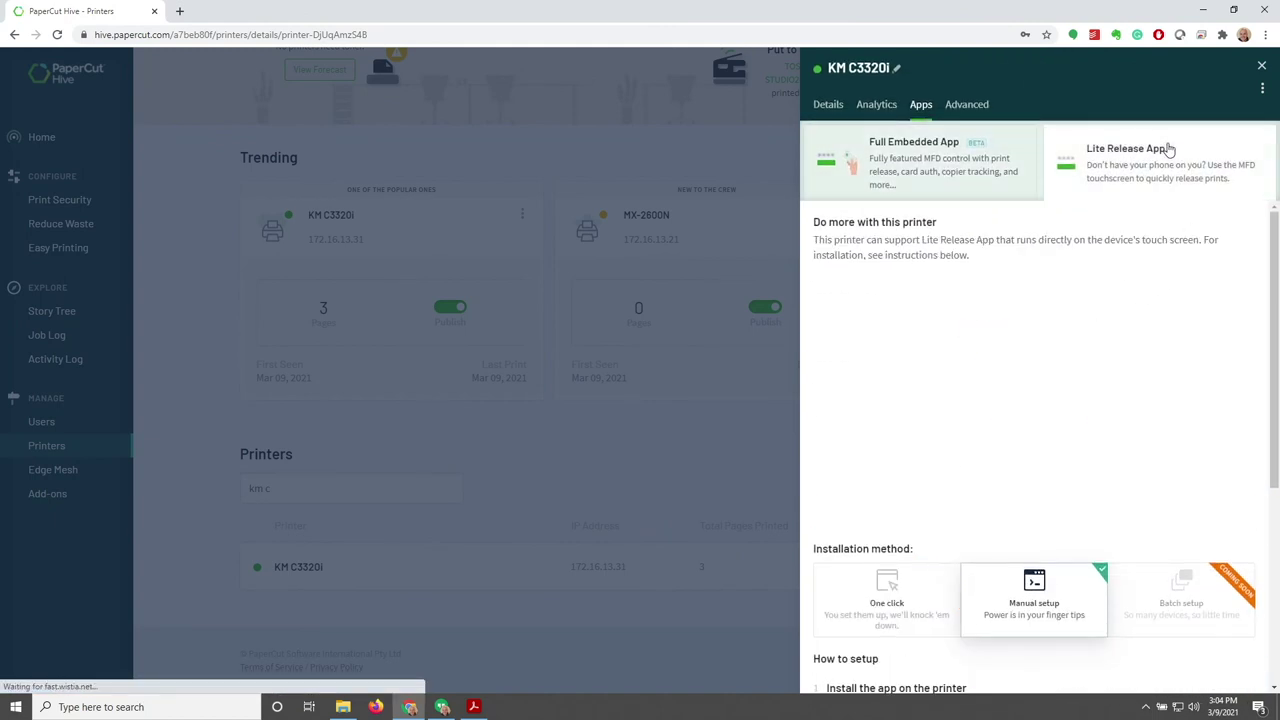
scroll(989, 417, down, 3)
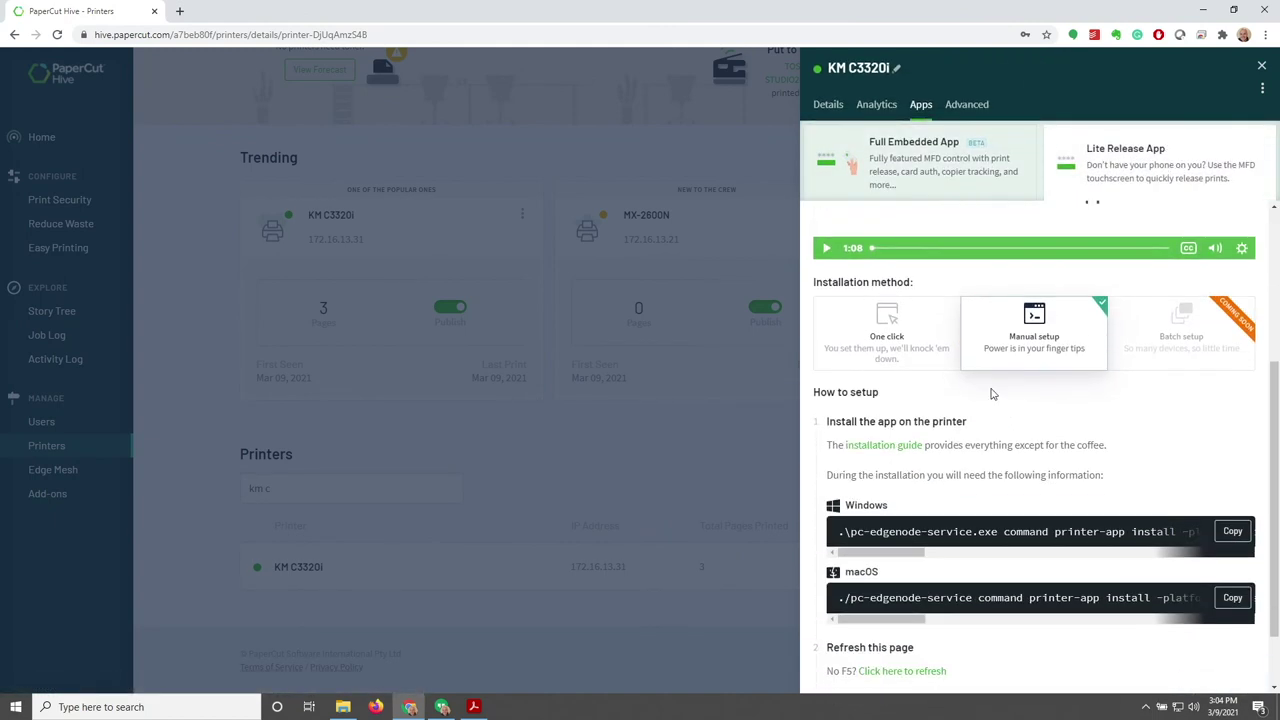
scroll(1000, 395, down, 1)
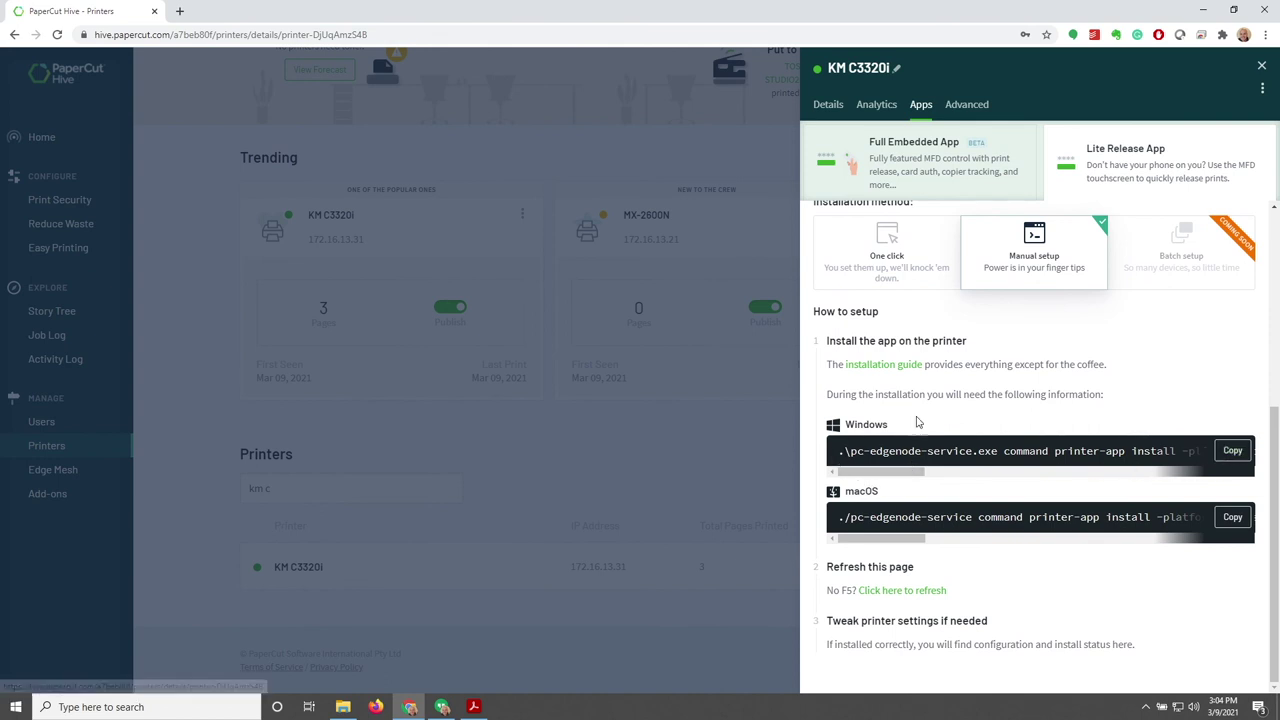
Choose One click setup, enter the device admin username and password, and install Lite Release
click(903, 265)
click(905, 475)
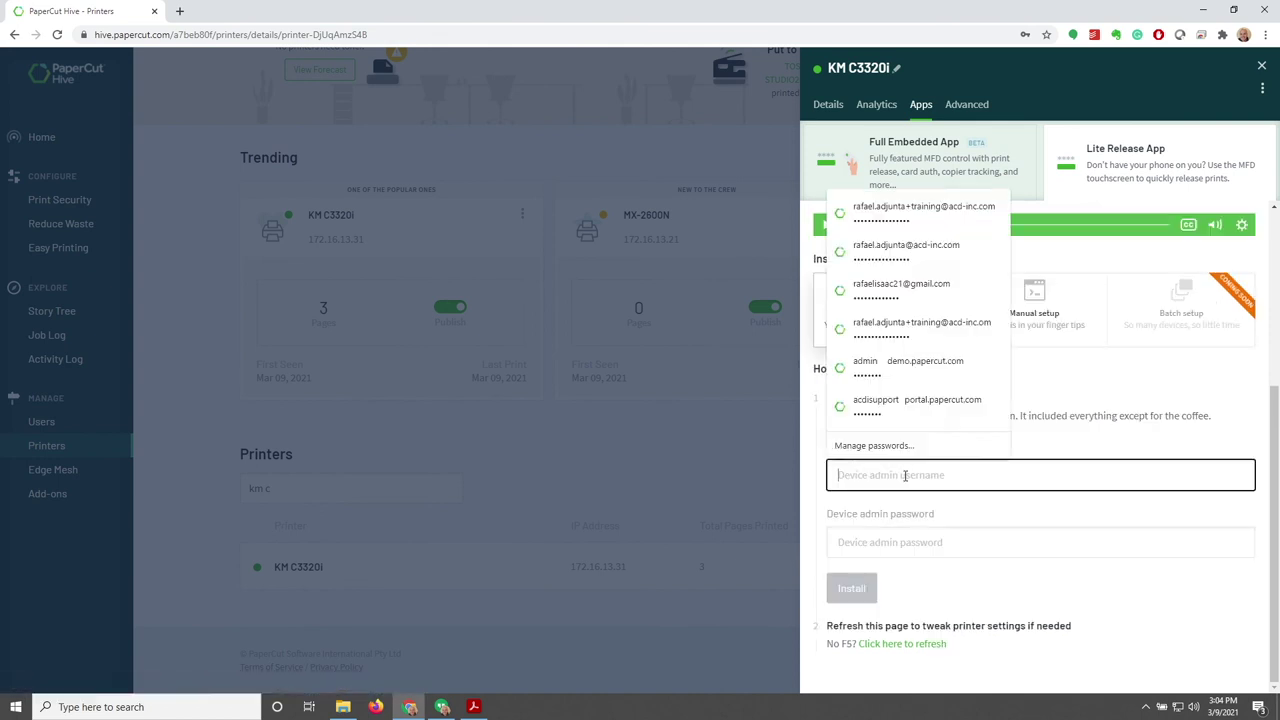
text(admin)
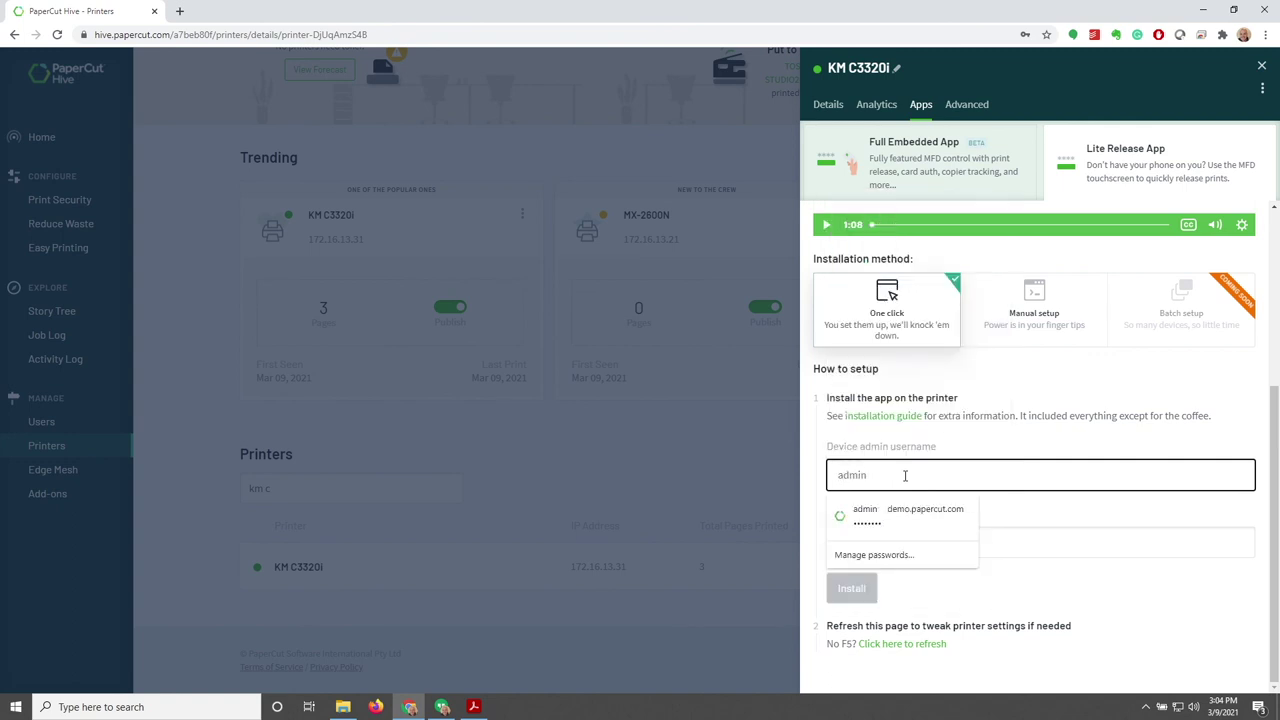
click(1027, 547)
text(****)
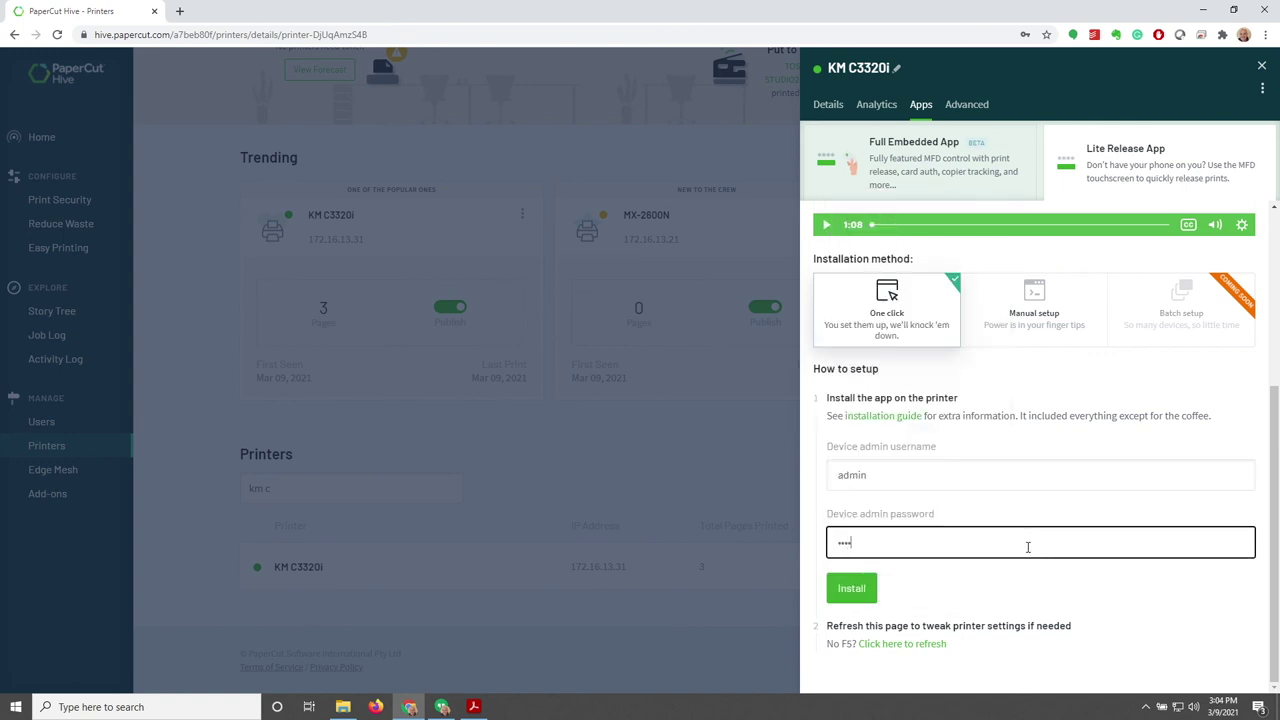
click(849, 589)
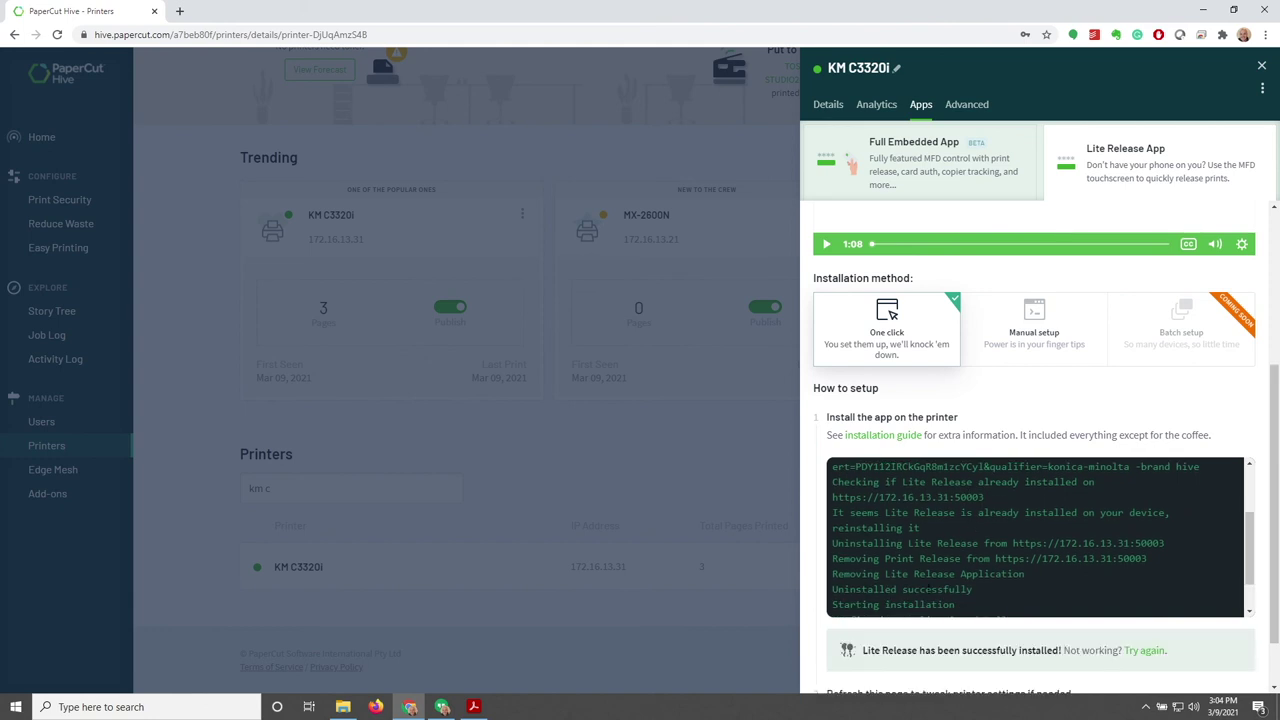
scroll(852, 553, down, 1)
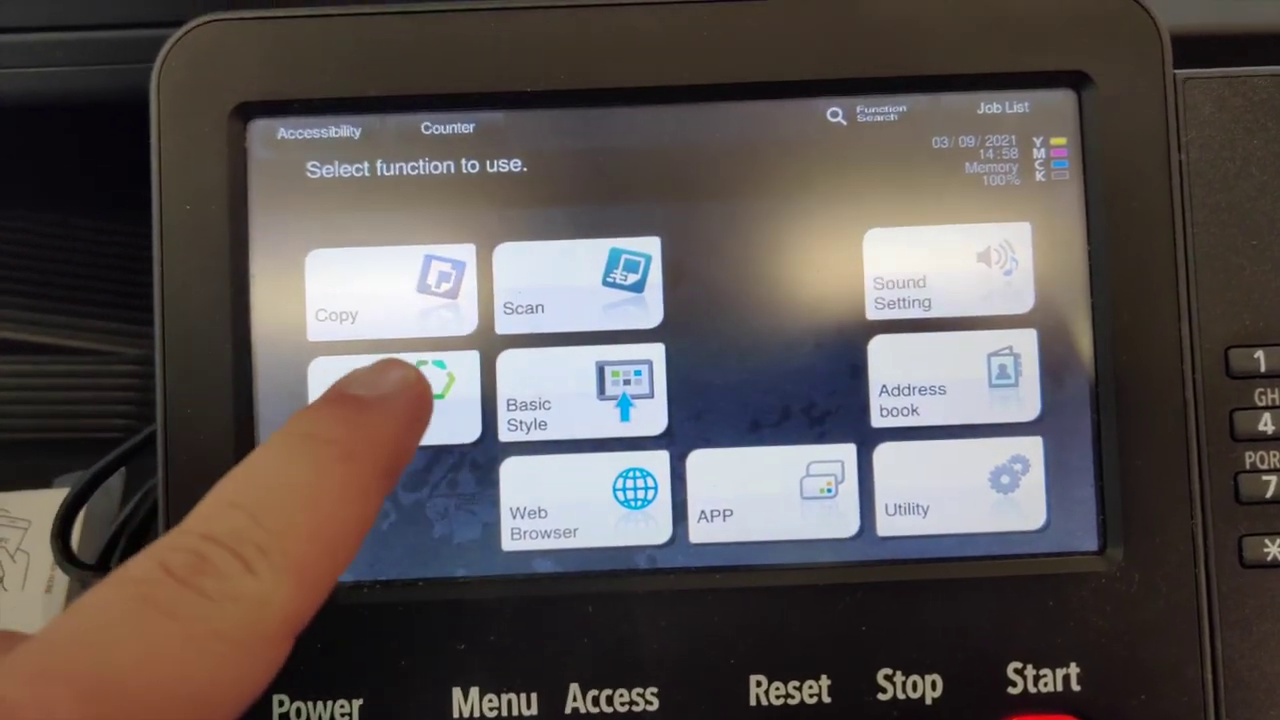
Launch the PaperCut Hive tile on the printer touchscreen to reach the access-code welcome screen
click(405, 390)
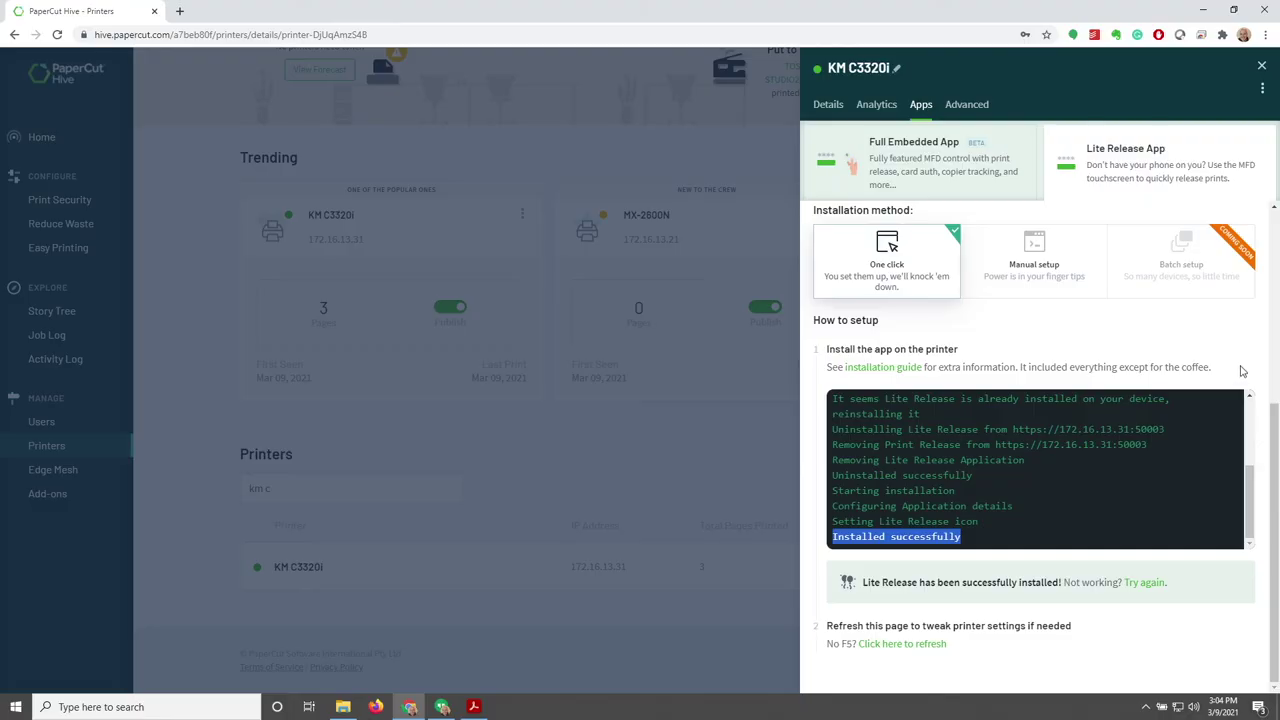
click(1241, 371)
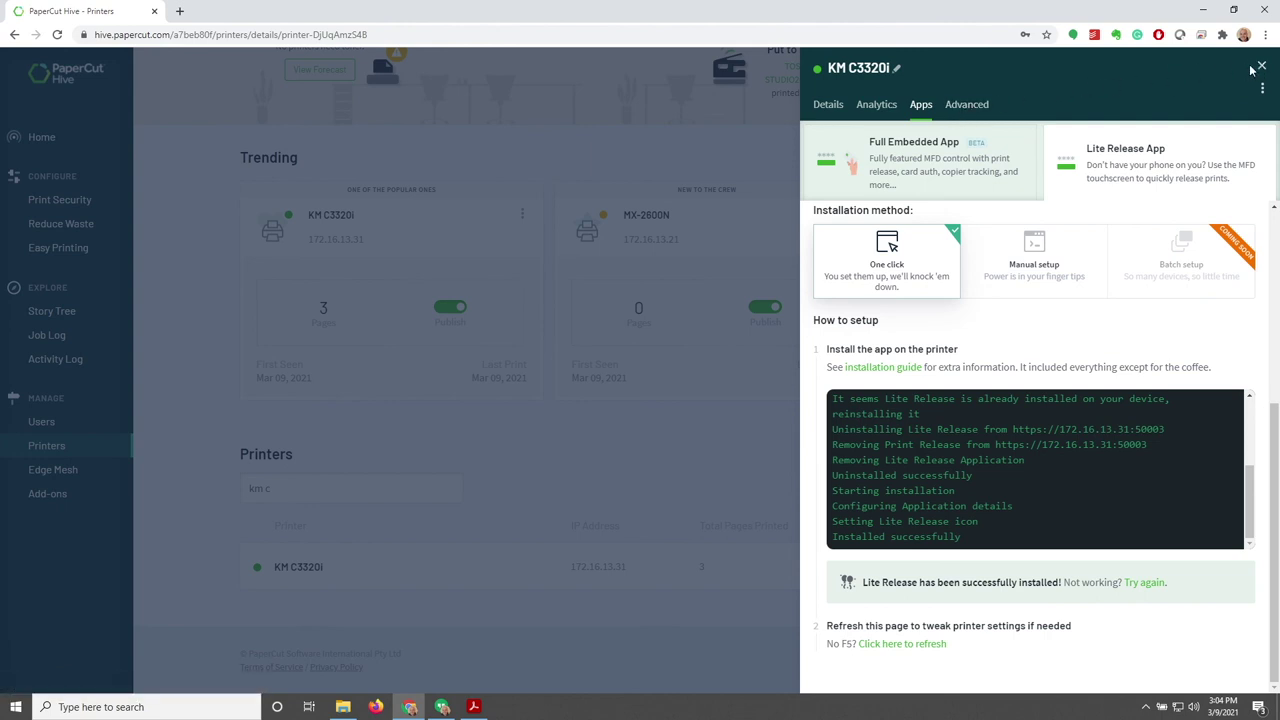
Reload Hive and confirm KM C3320i's Lite Release App reads Installed and ready to use
click(57, 35)
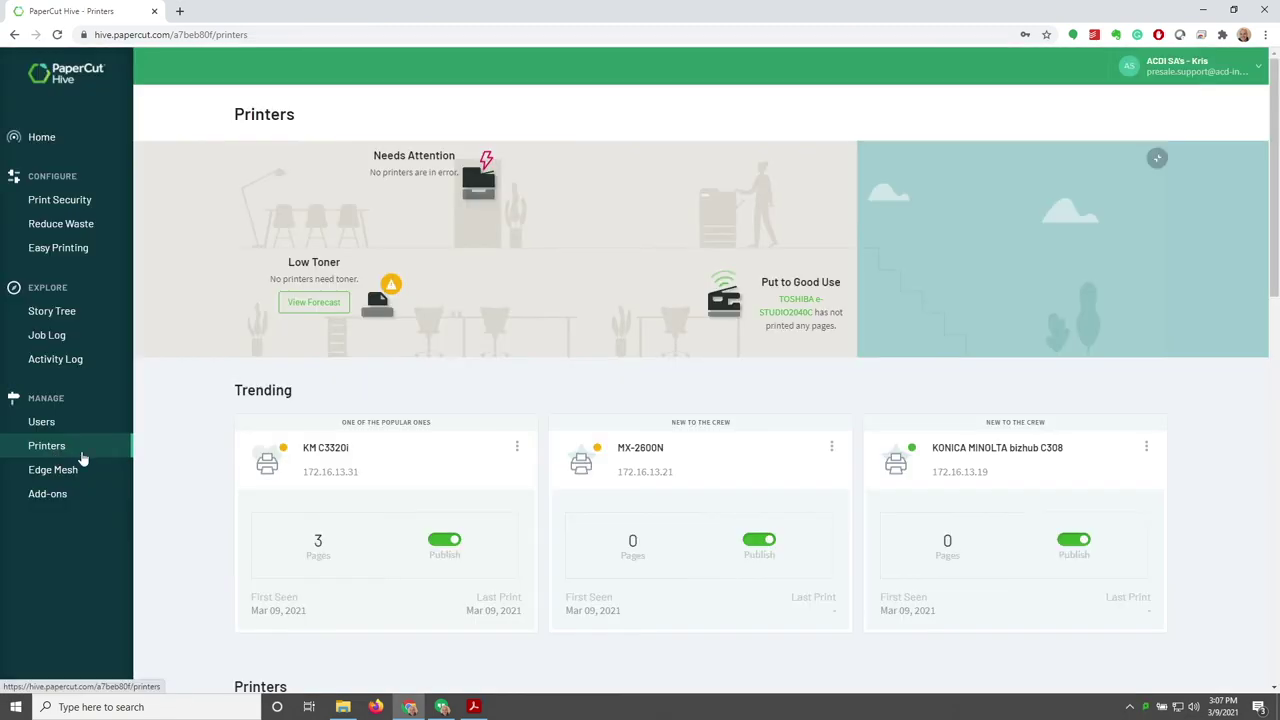
scroll(371, 457, down, 2)
click(357, 331)
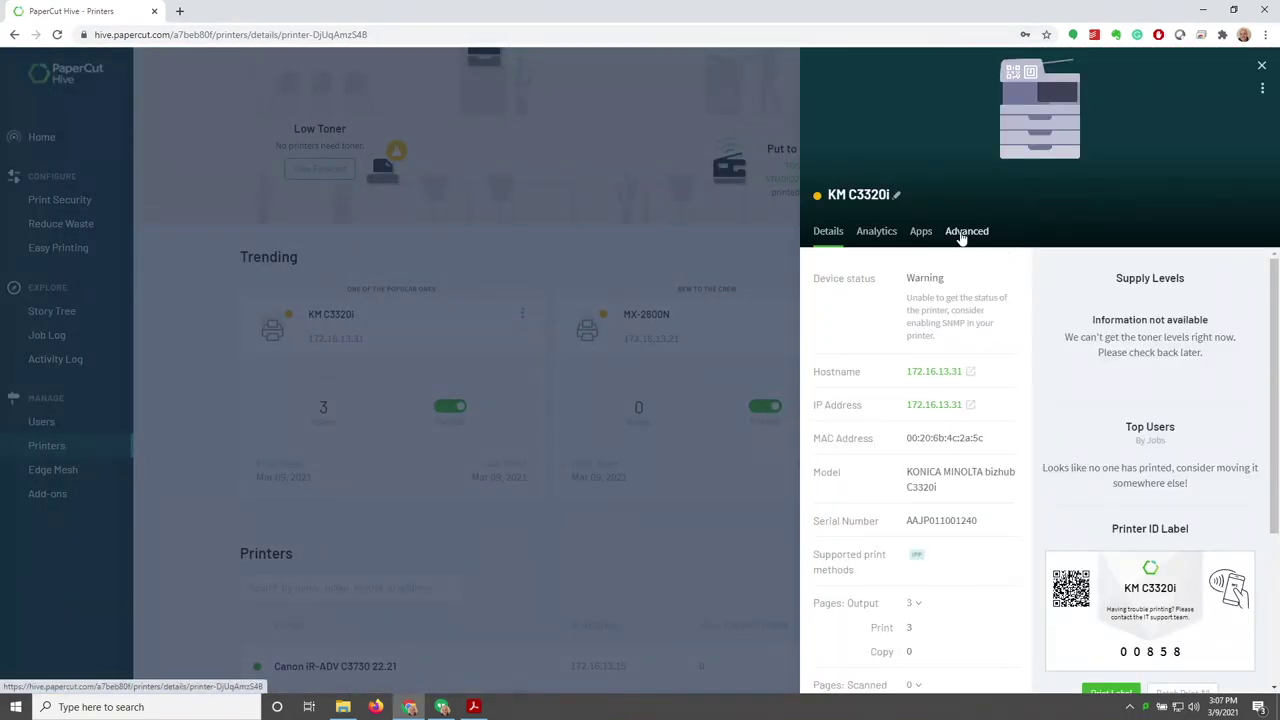
click(920, 232)
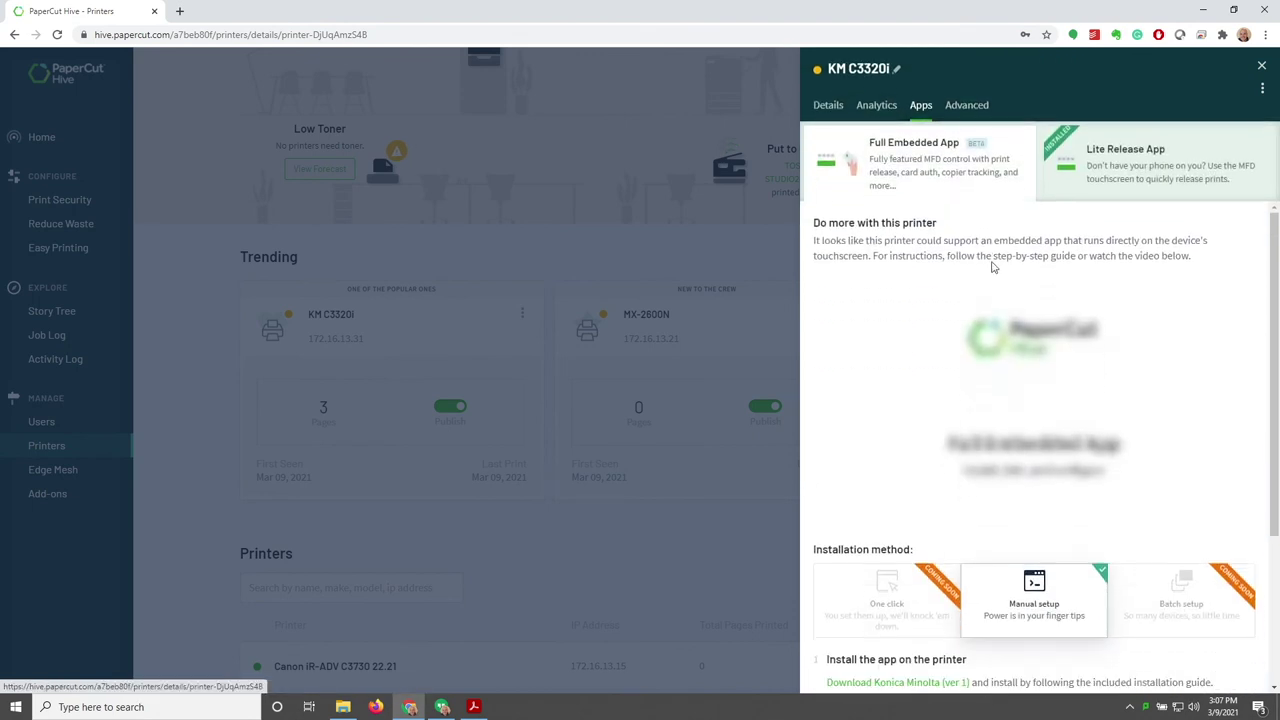
click(1122, 142)
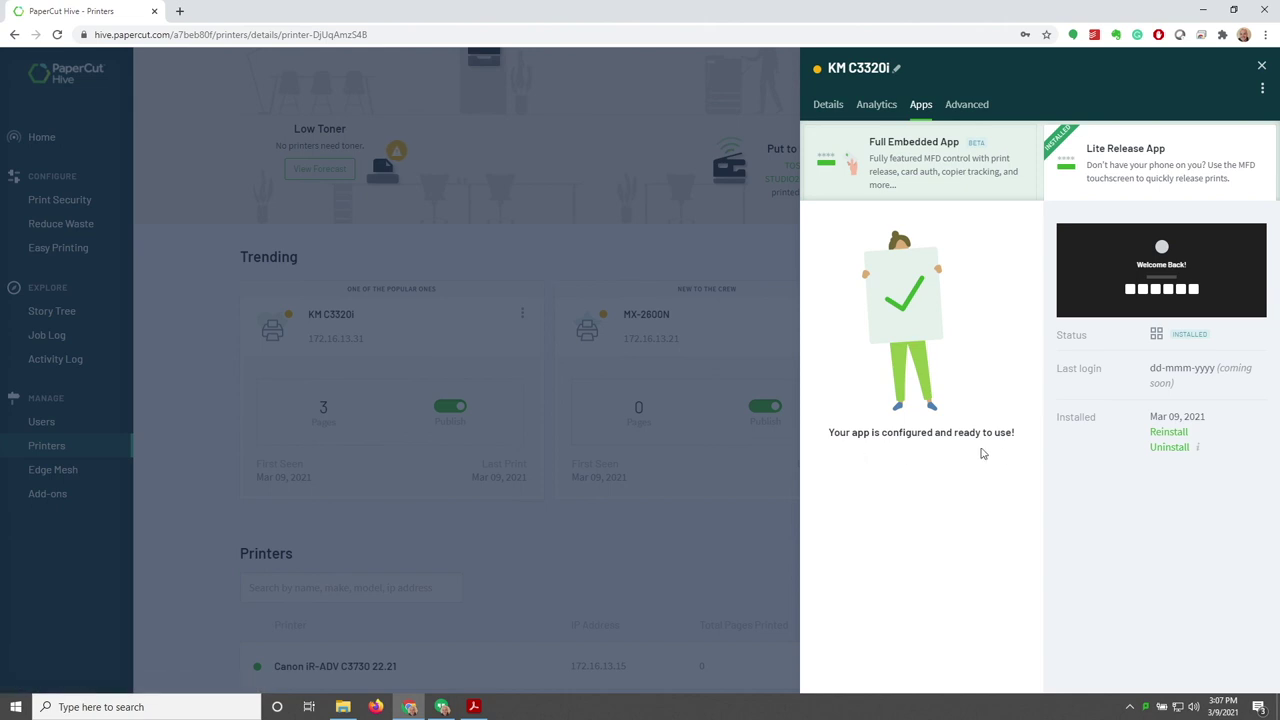
mouse_move(1187, 457)
Print only page 1 of the Chrome page to PaperCut Printer using a custom page range
click(1267, 35)
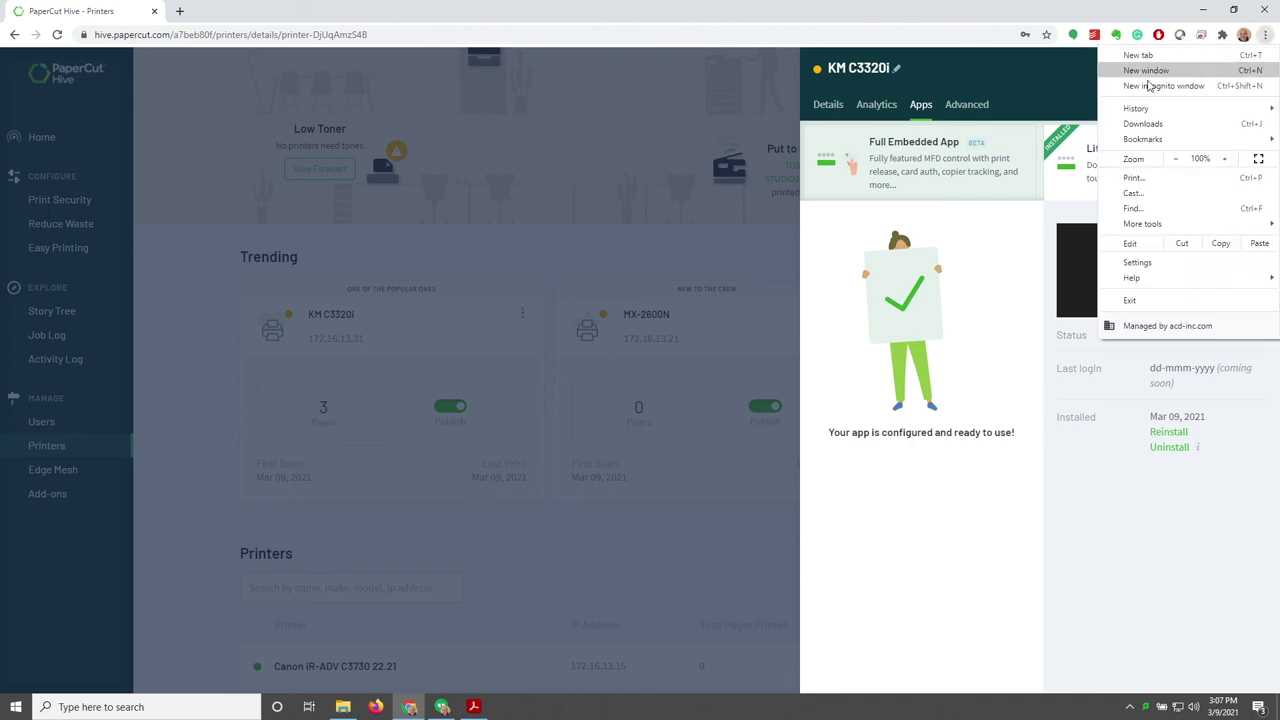
click(1152, 180)
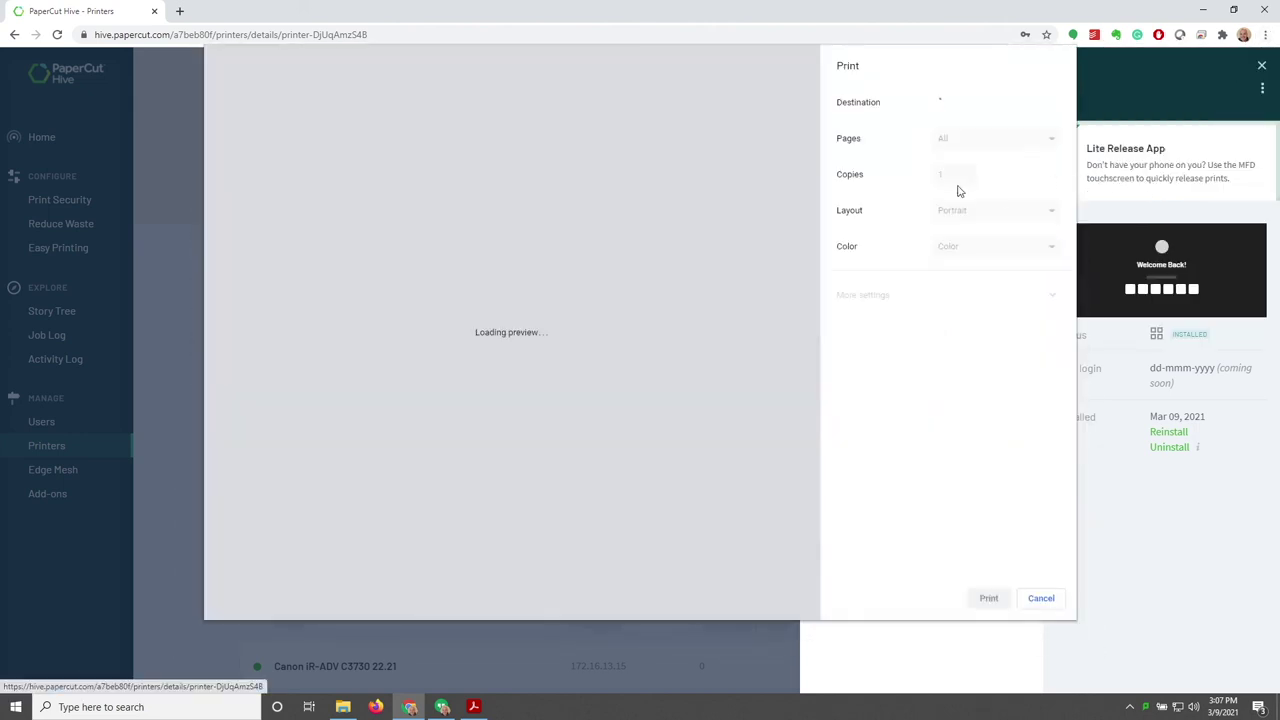
click(1014, 107)
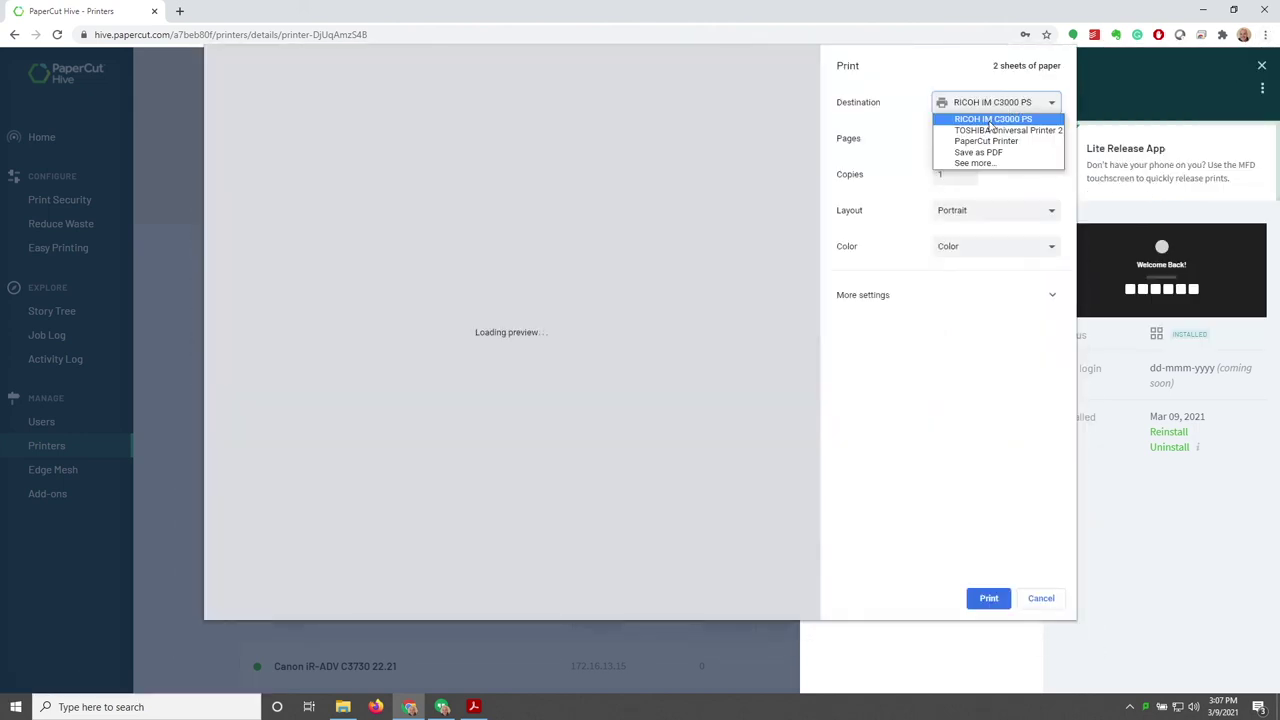
click(1032, 144)
click(1012, 145)
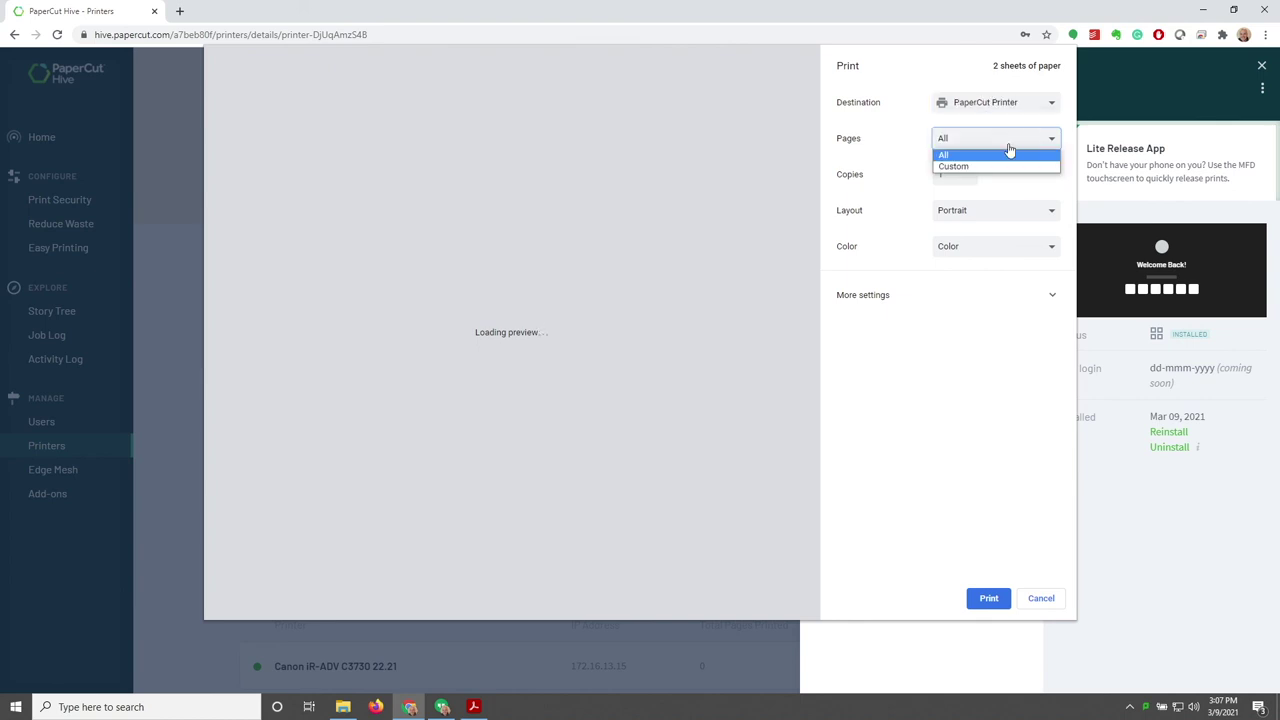
click(960, 166)
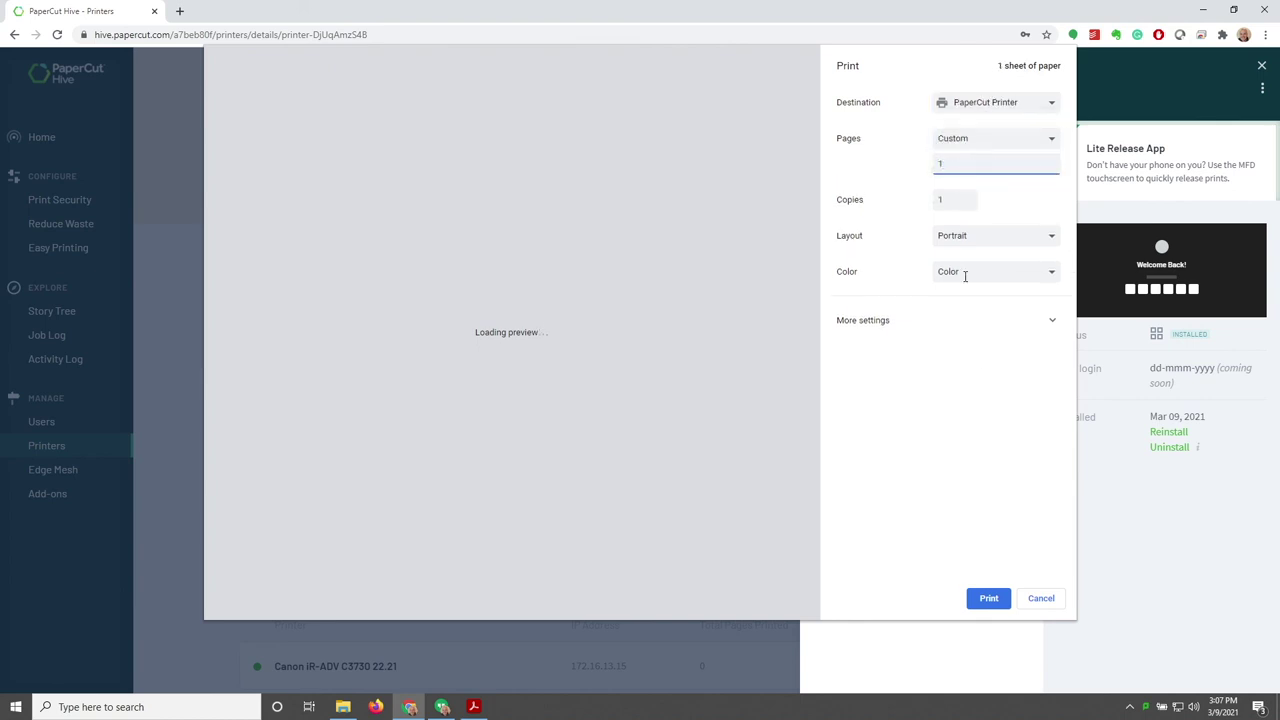
click(988, 600)
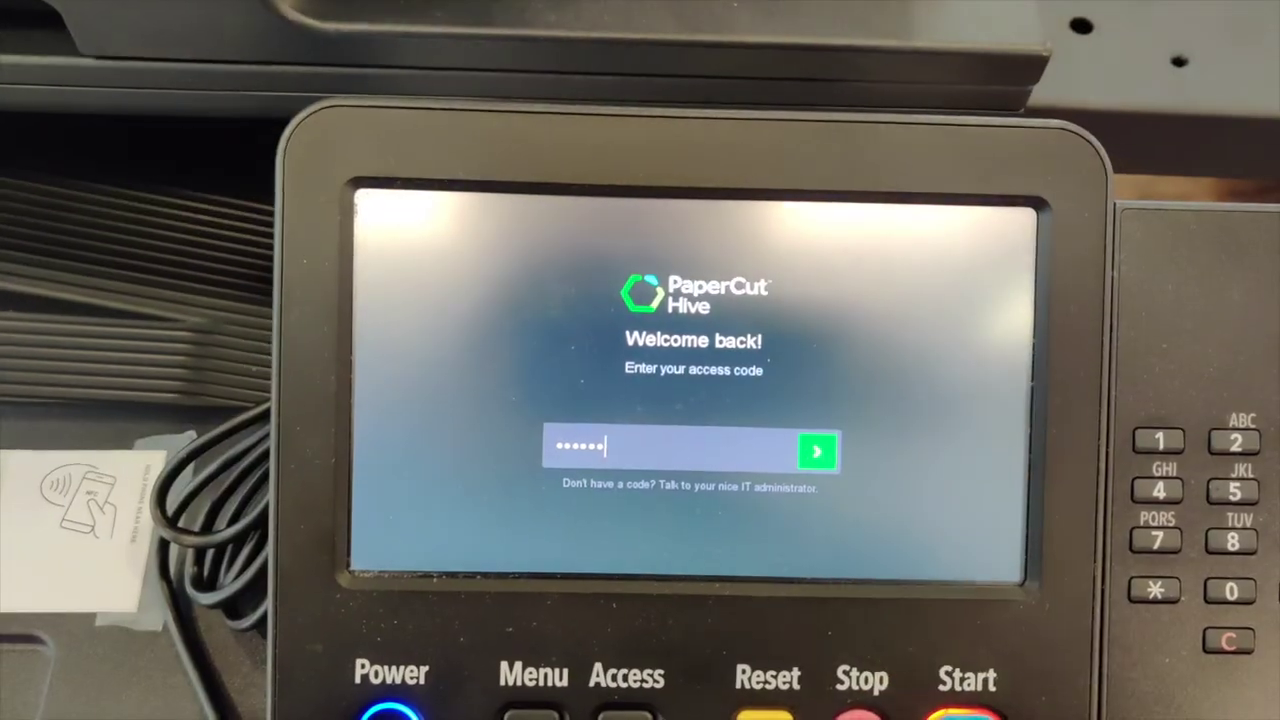
Sign in with the access code, print the PaperCut Hive - Printers job, then sign out
click(818, 452)
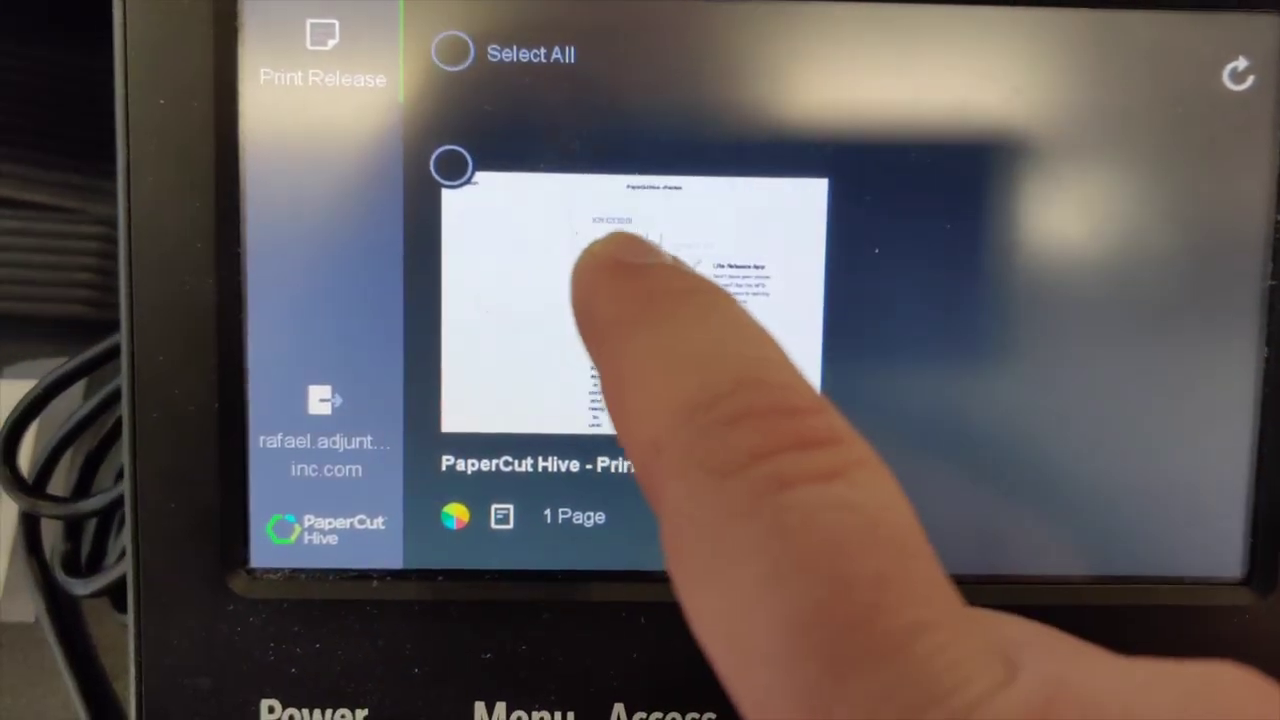
click(634, 282)
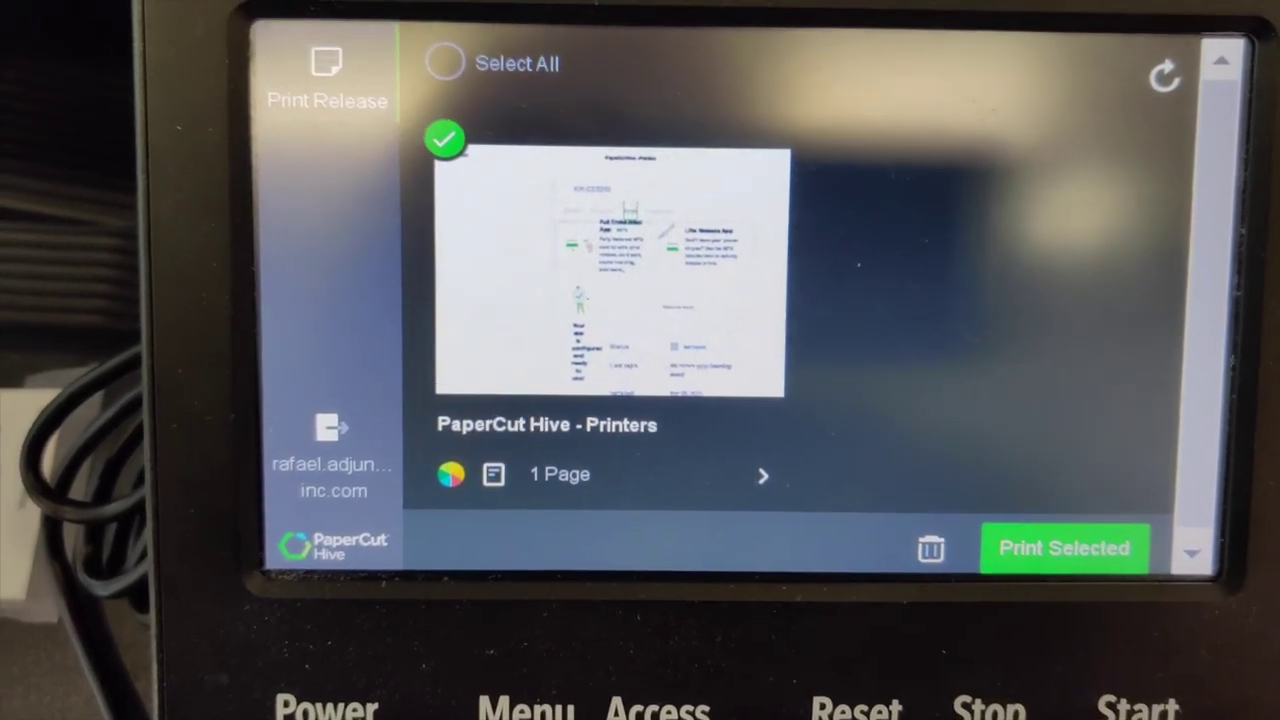
click(1063, 541)
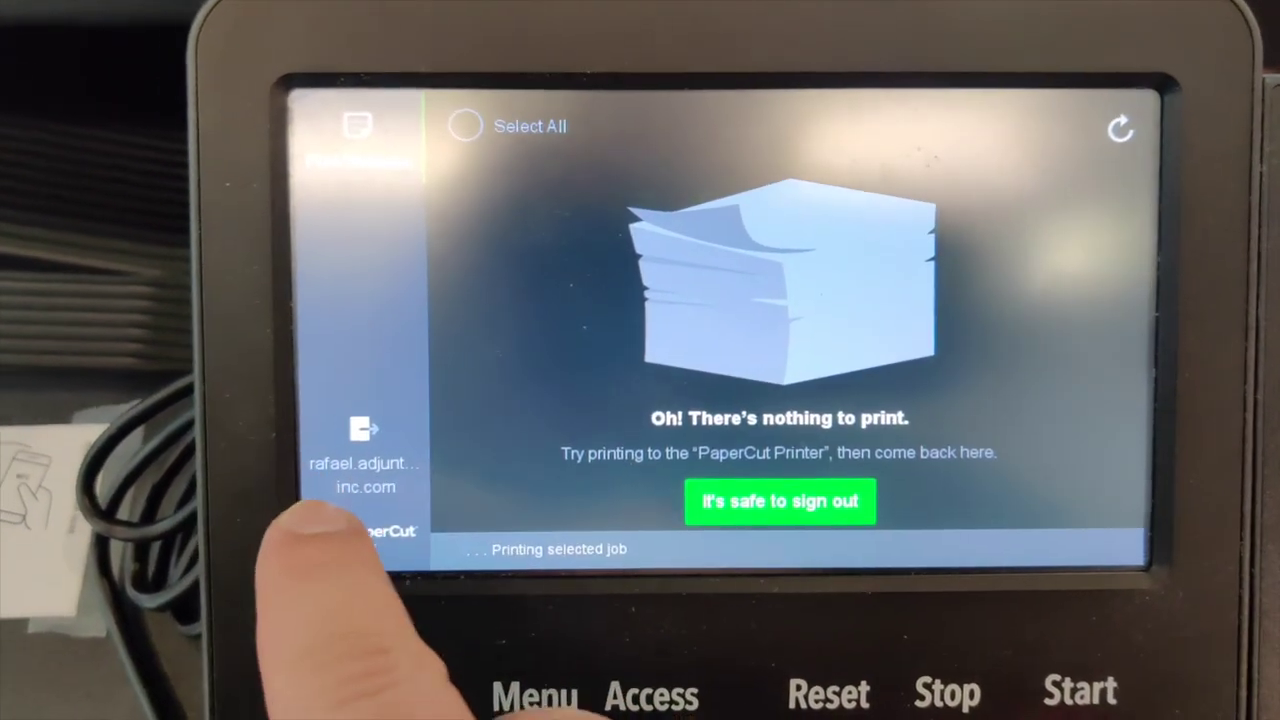
click(322, 430)
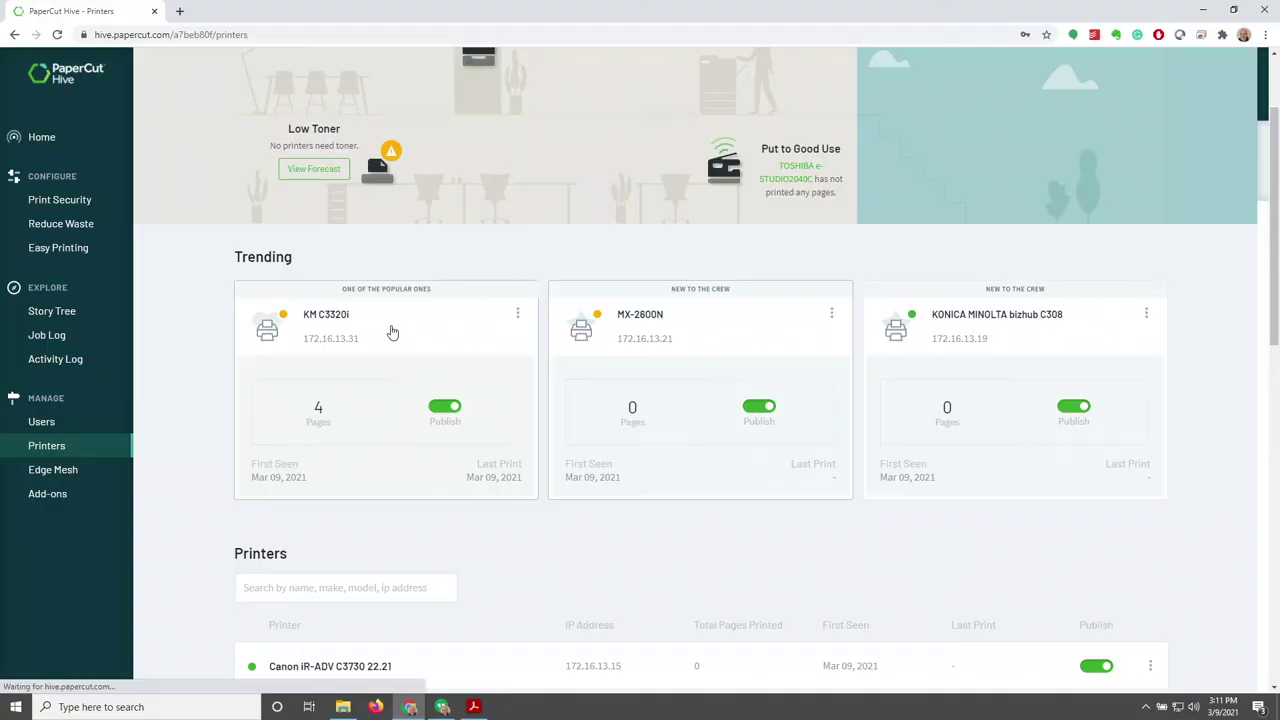
Confirm in Job Log the PaperCut Hive - Printers job completed on KM C3320i: 1 color Letter page
click(60, 336)
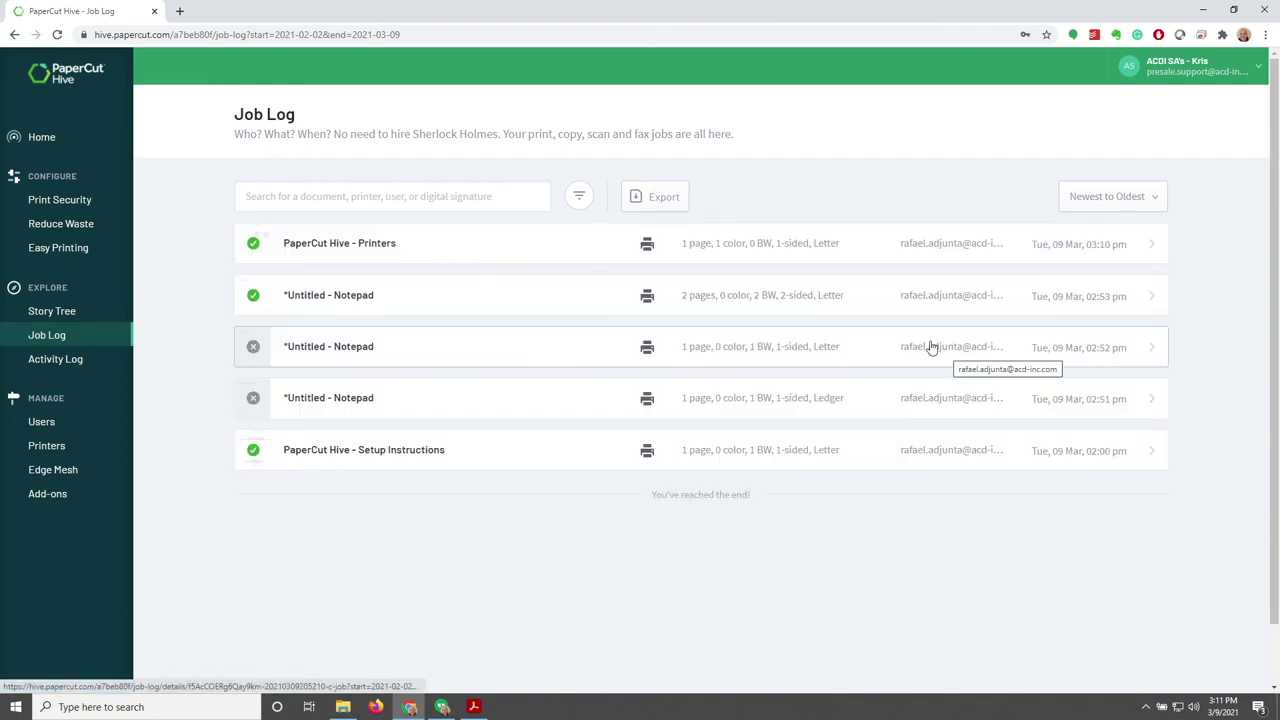
click(1145, 253)
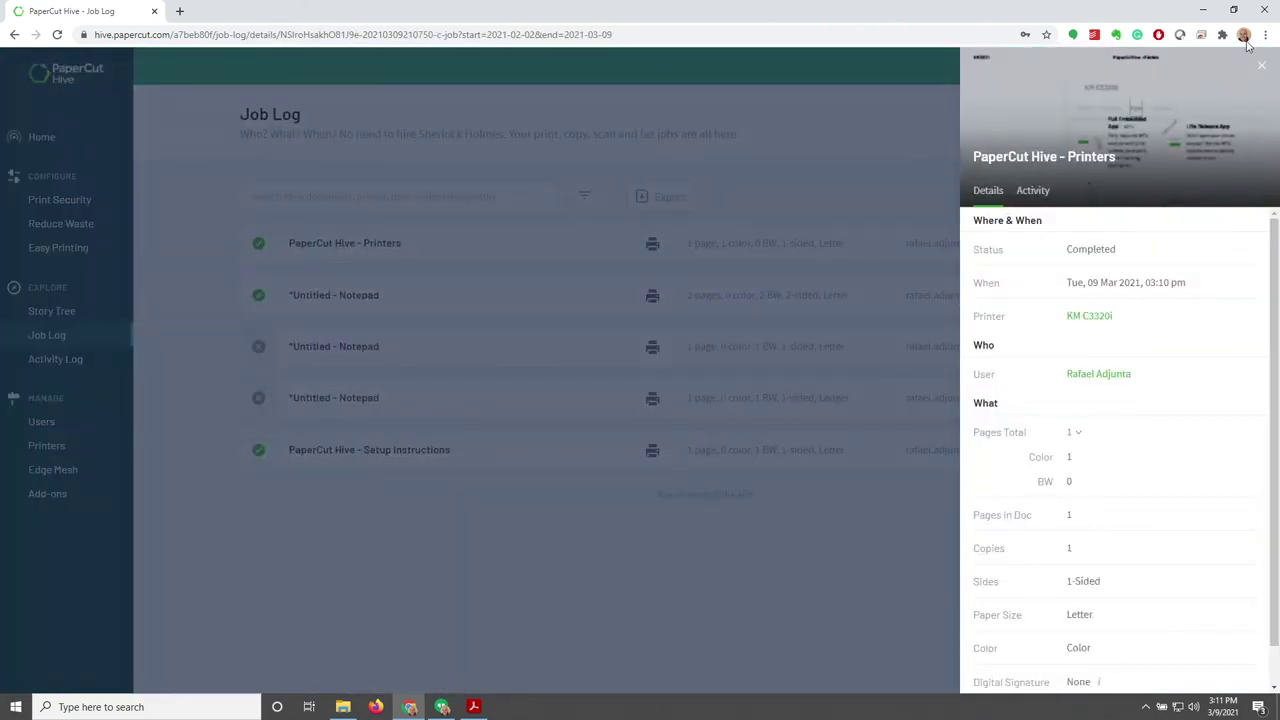
click(1265, 69)
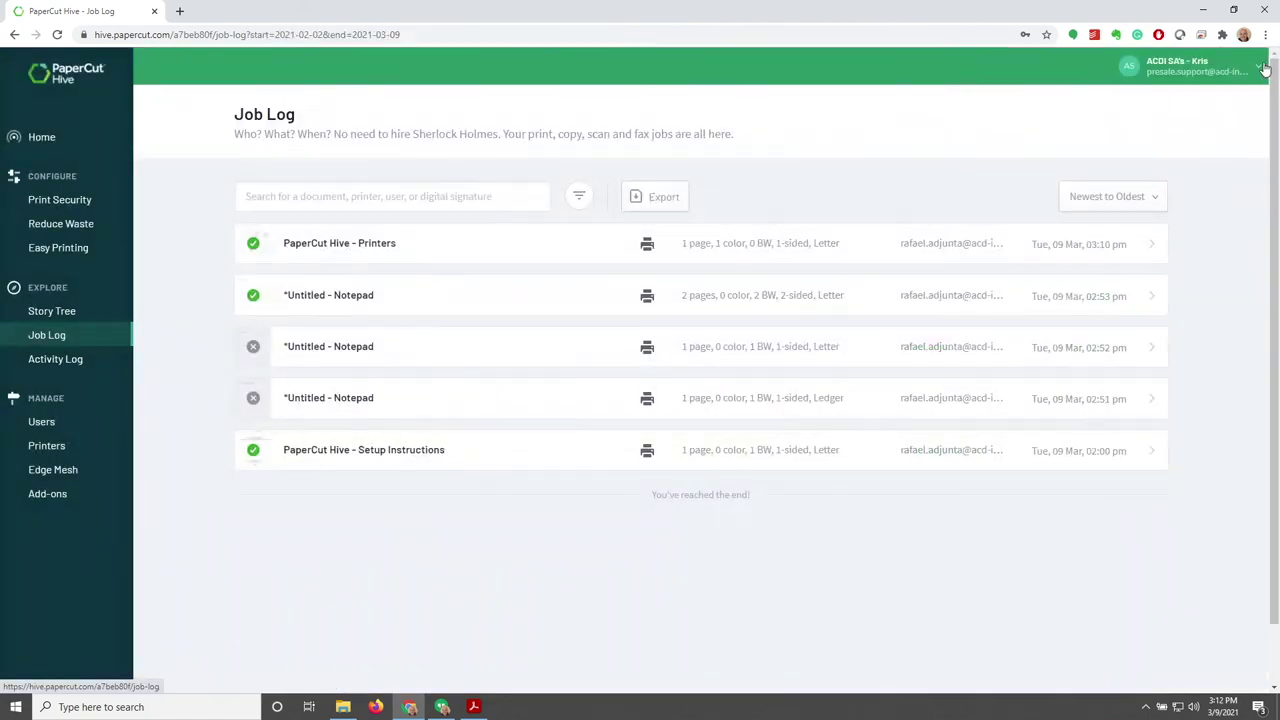